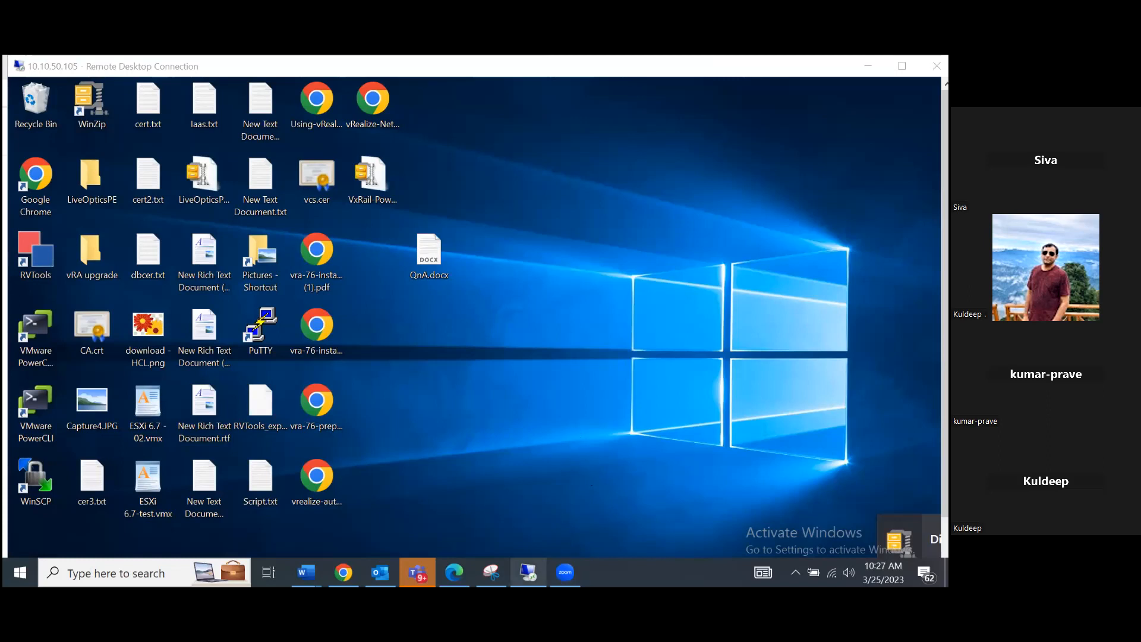
# Step: Show the 10.10.50.105 remote session full screen and open the bookmarked VCF VCS vSphere login page in Google Chrome
pyautogui.moveTo(528, 571)
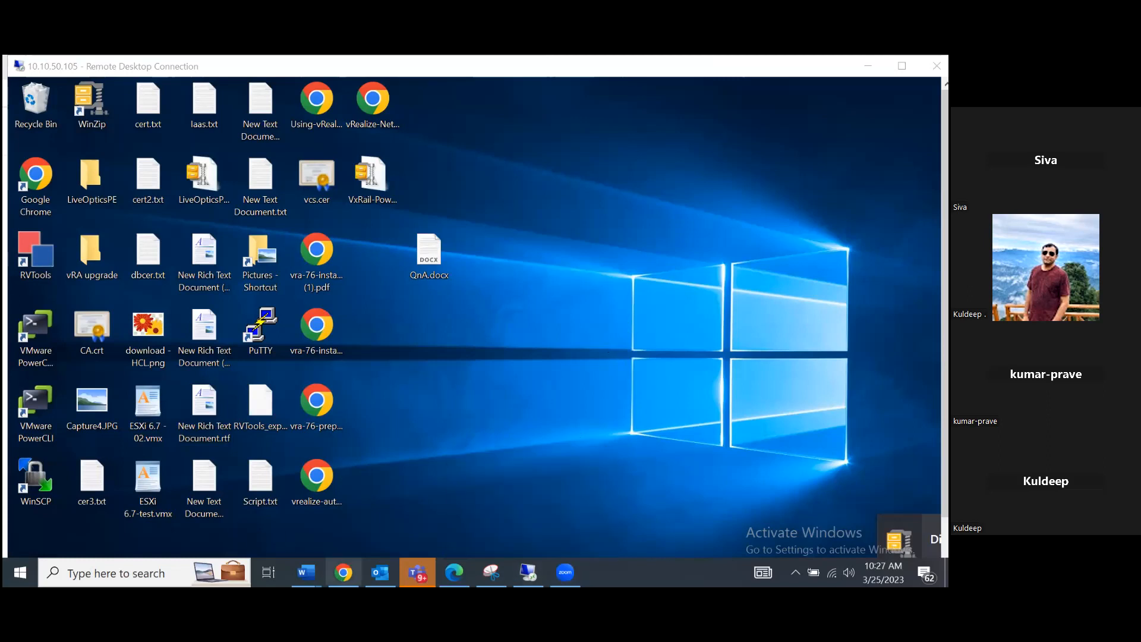
pyautogui.click(901, 66)
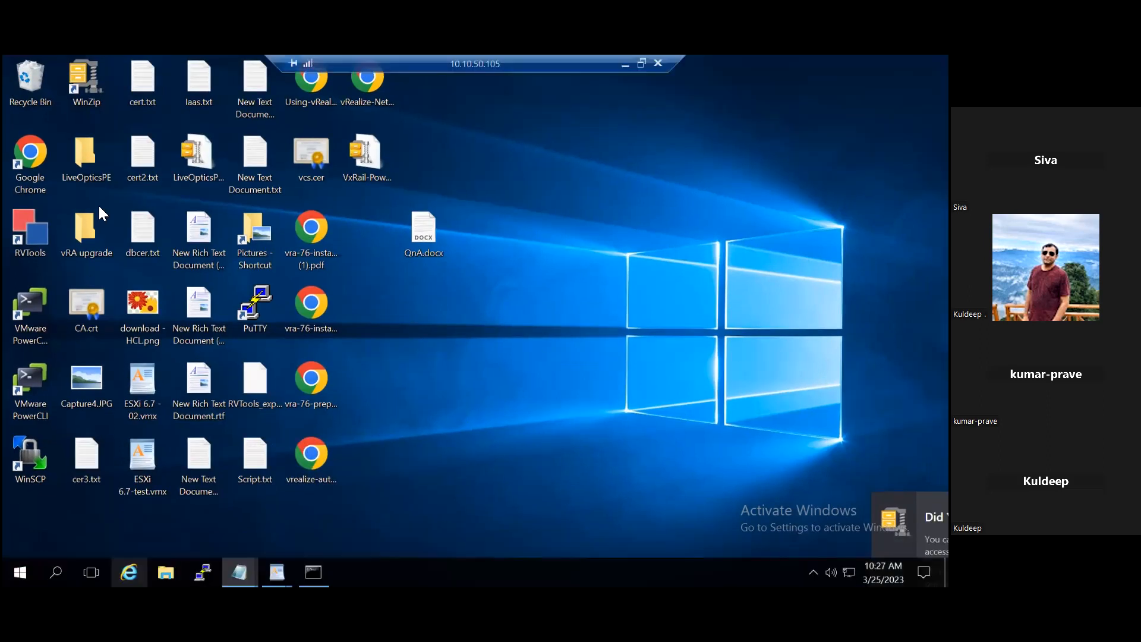
pyautogui.doubleClick(27, 162)
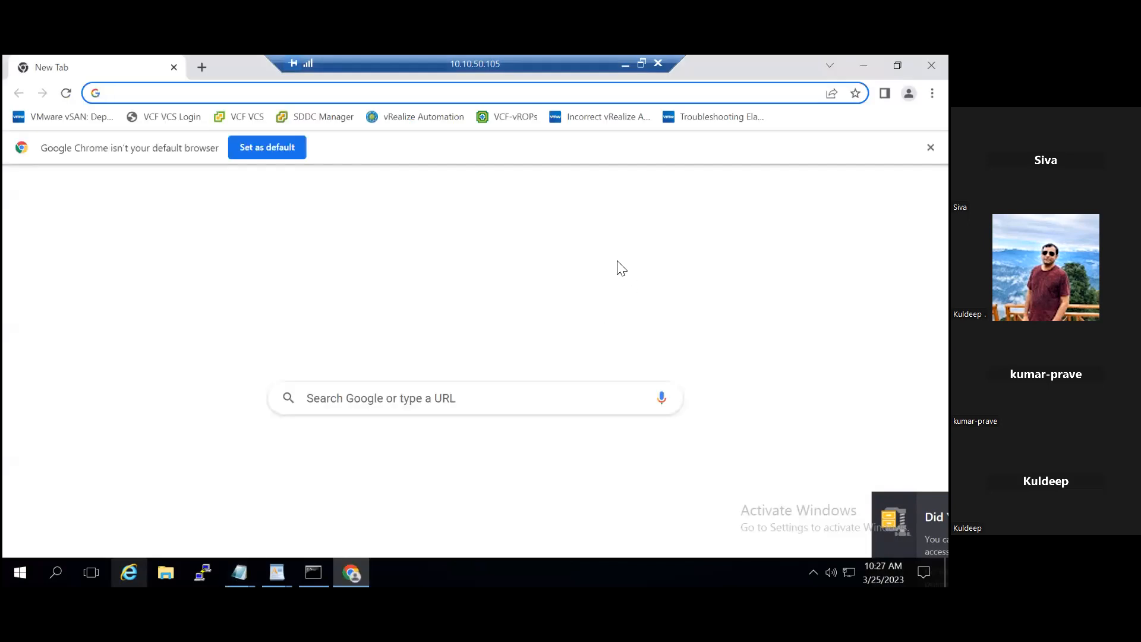
pyautogui.click(282, 283)
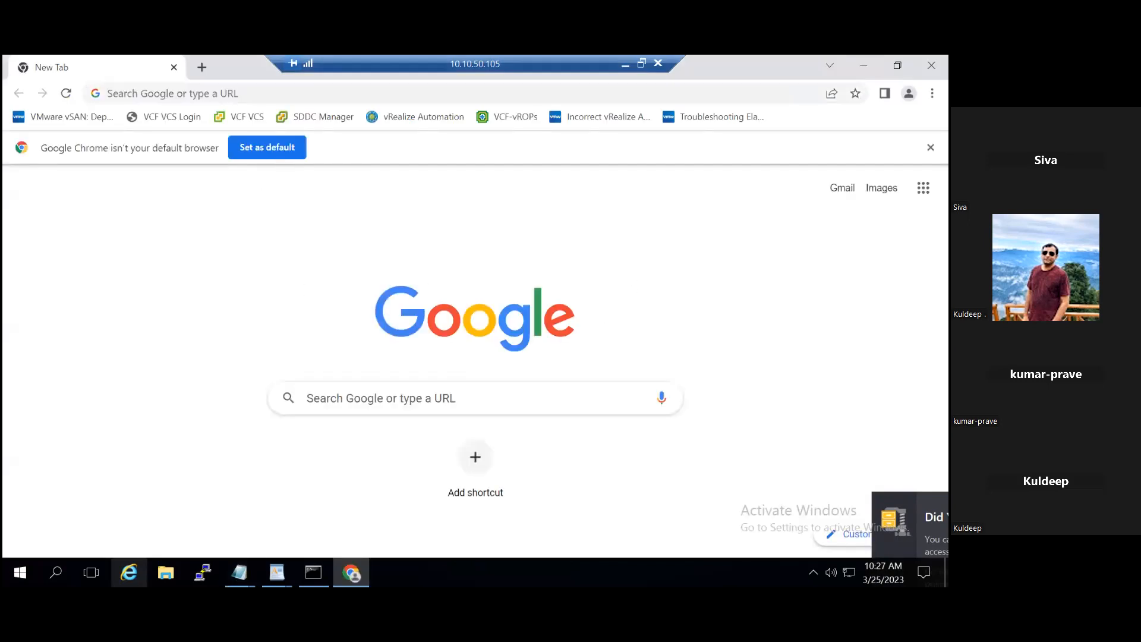
pyautogui.click(898, 66)
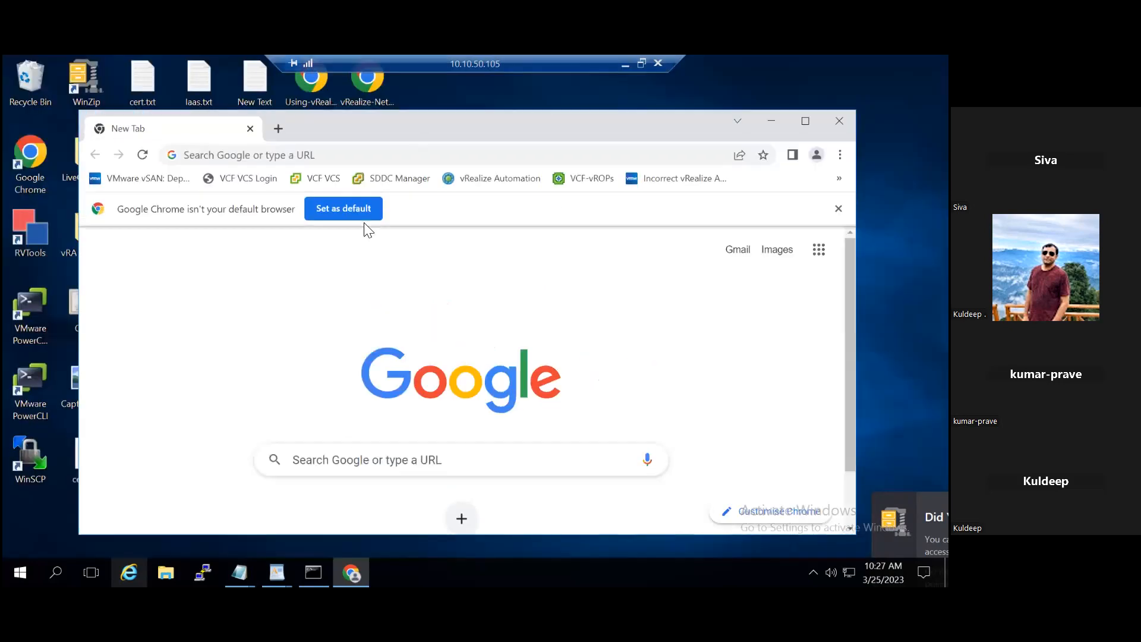
pyautogui.click(324, 177)
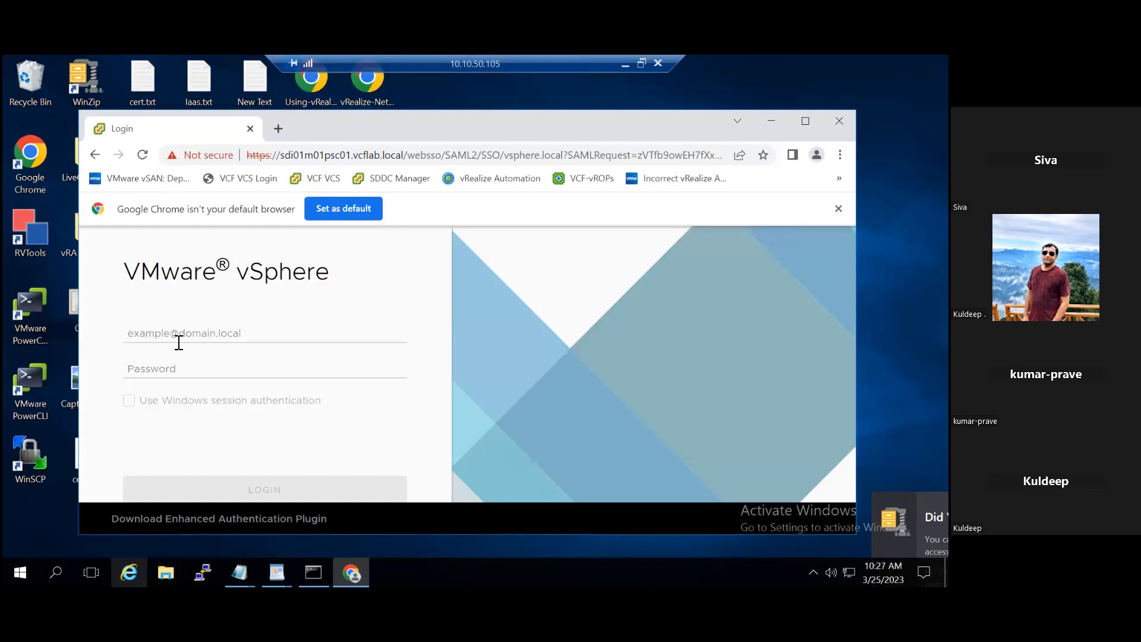
# Step: Log in to the vSphere Client with the administrator user name and account password
pyautogui.click(178, 342)
pyautogui.click(211, 364)
pyautogui.click(190, 369)
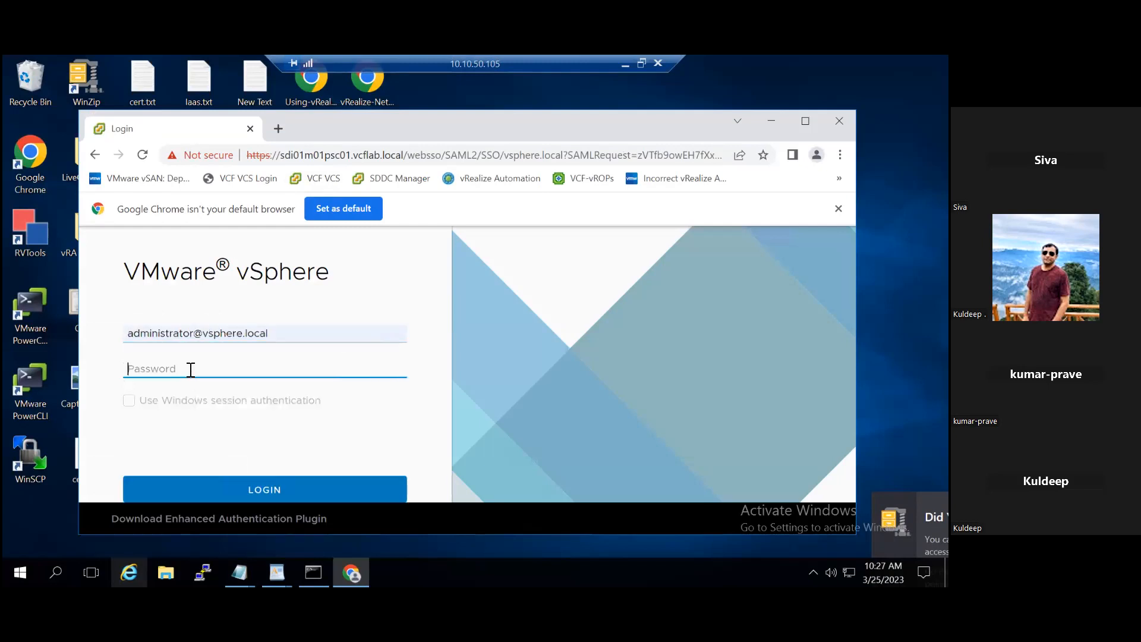
pyautogui.write('••••••••••')
pyautogui.click(254, 487)
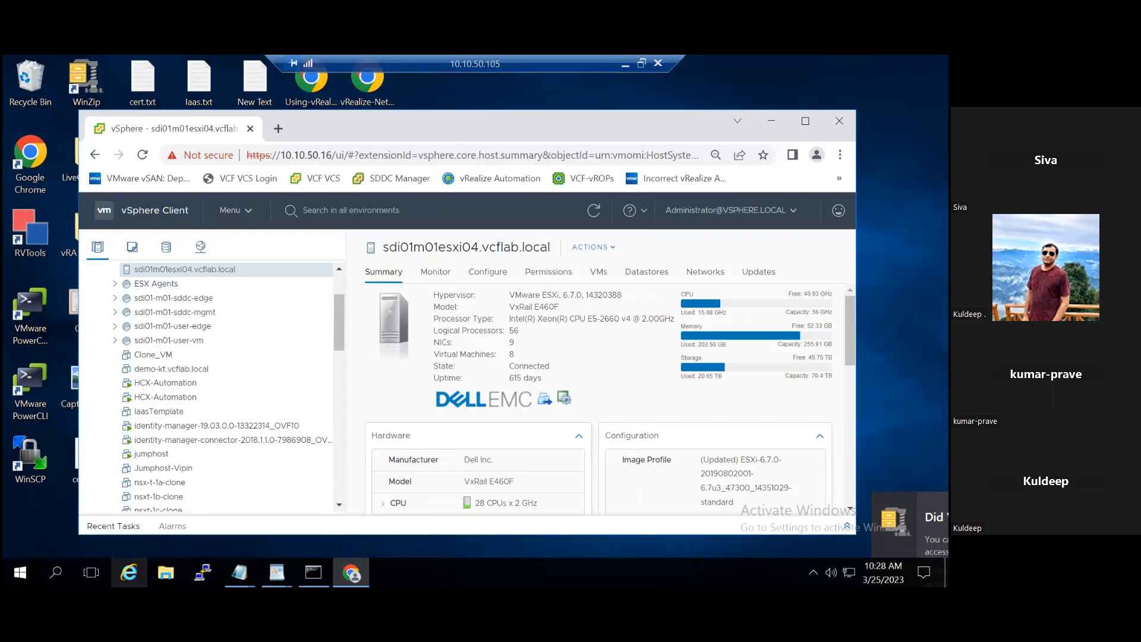
# Step: Maximize the browser, view the demo-kt.vcflab.local VM summary, and collapse VxRail-Datacenter under sdi01m01vcs01.vcflab.local in the inventory
pyautogui.click(805, 121)
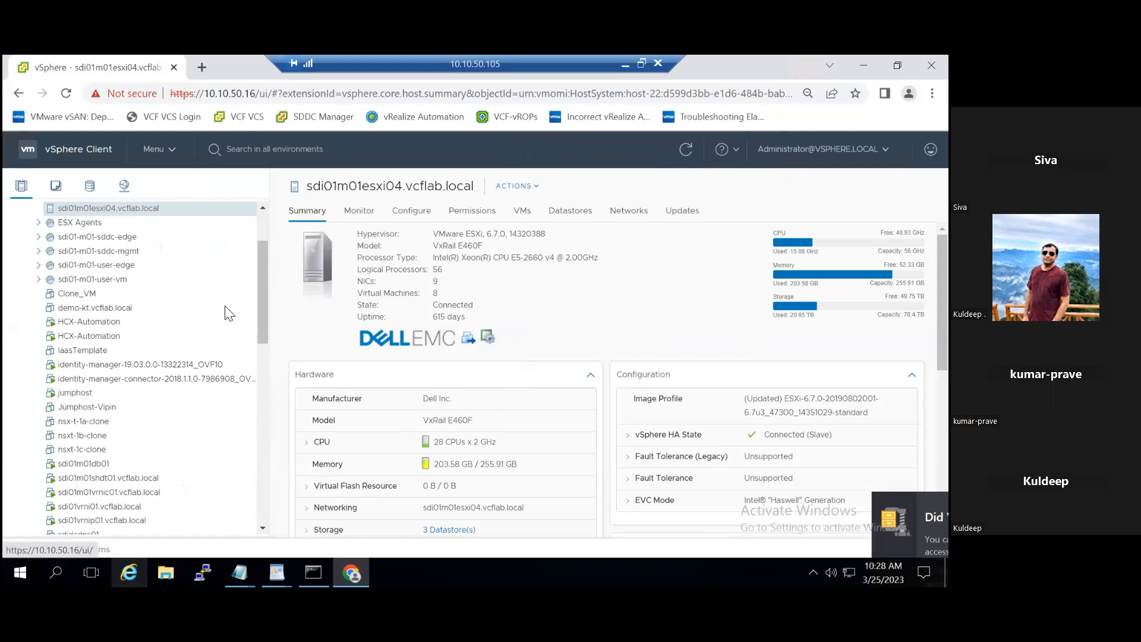
pyautogui.click(114, 310)
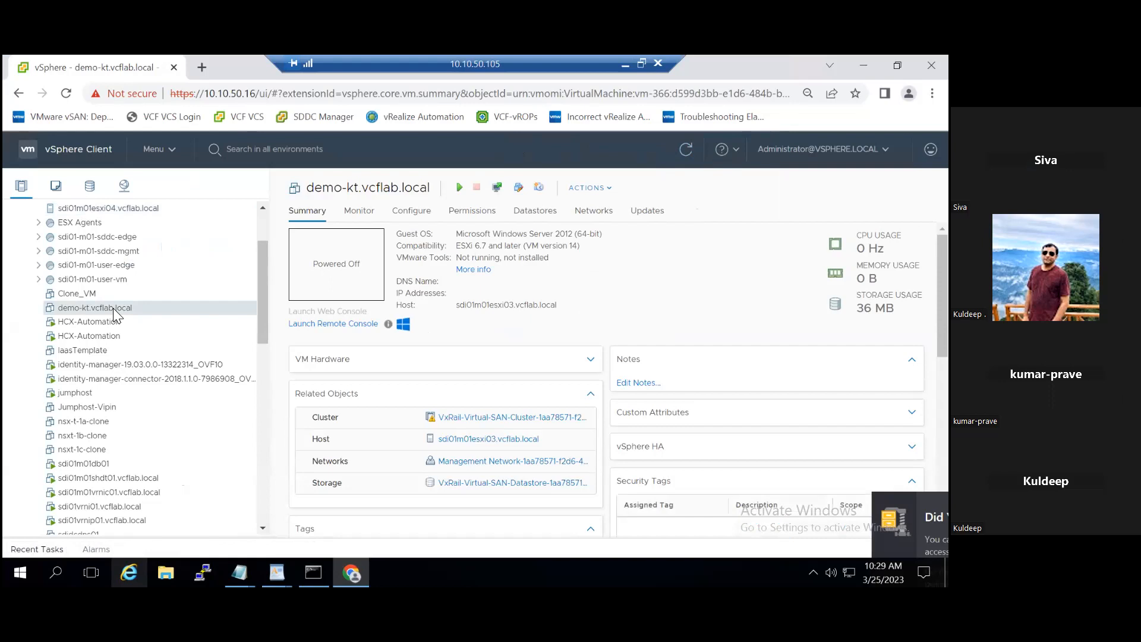
pyautogui.click(262, 218)
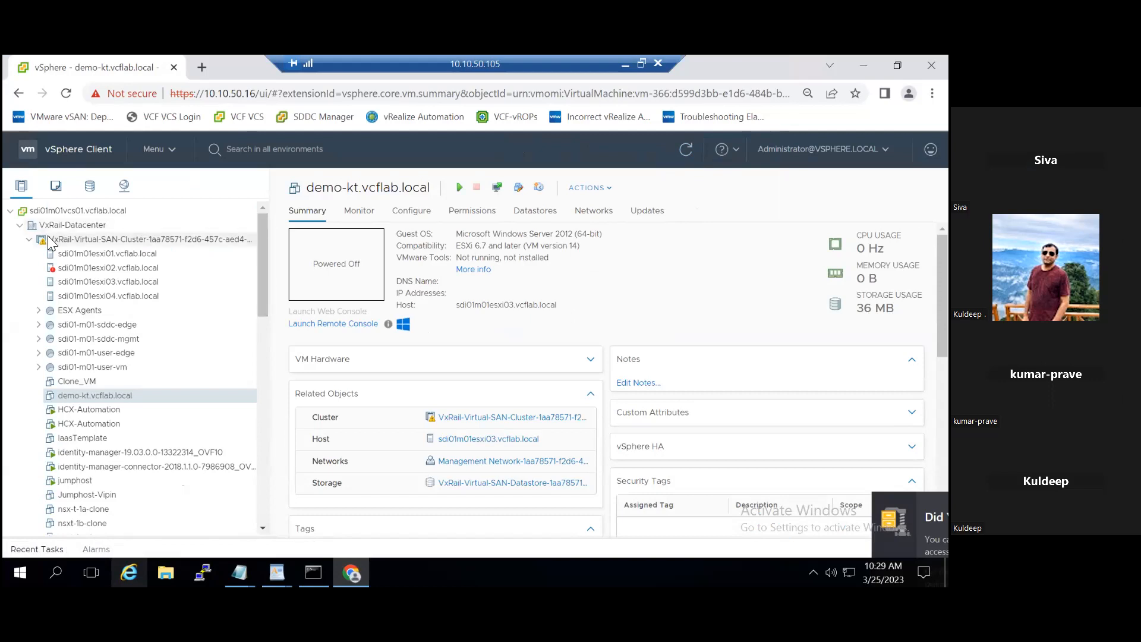
pyautogui.click(26, 240)
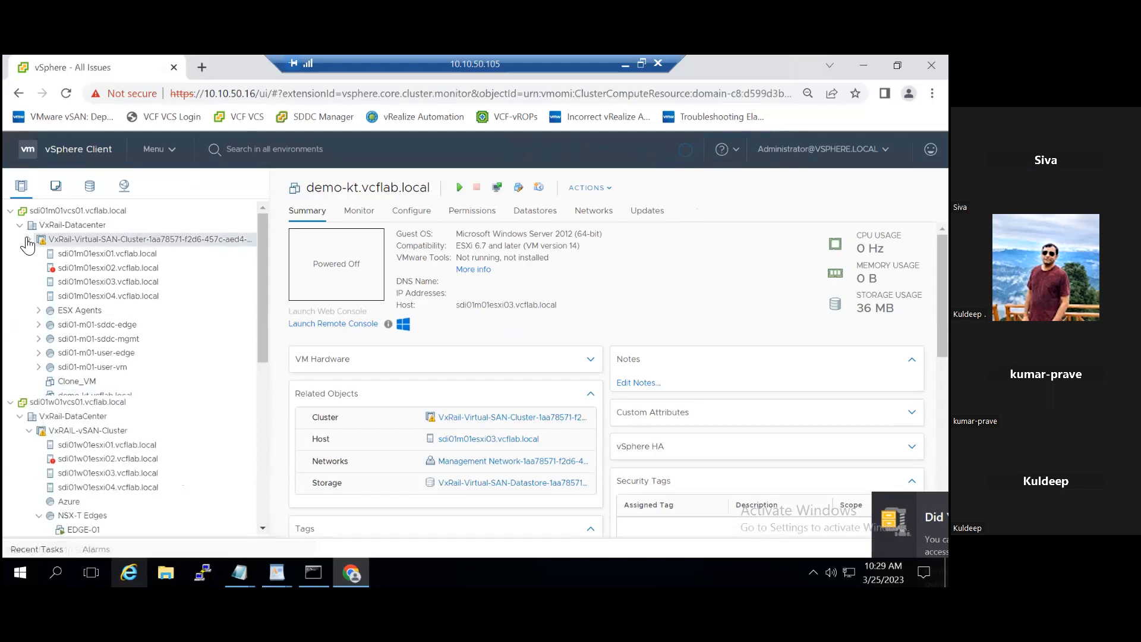
pyautogui.click(20, 227)
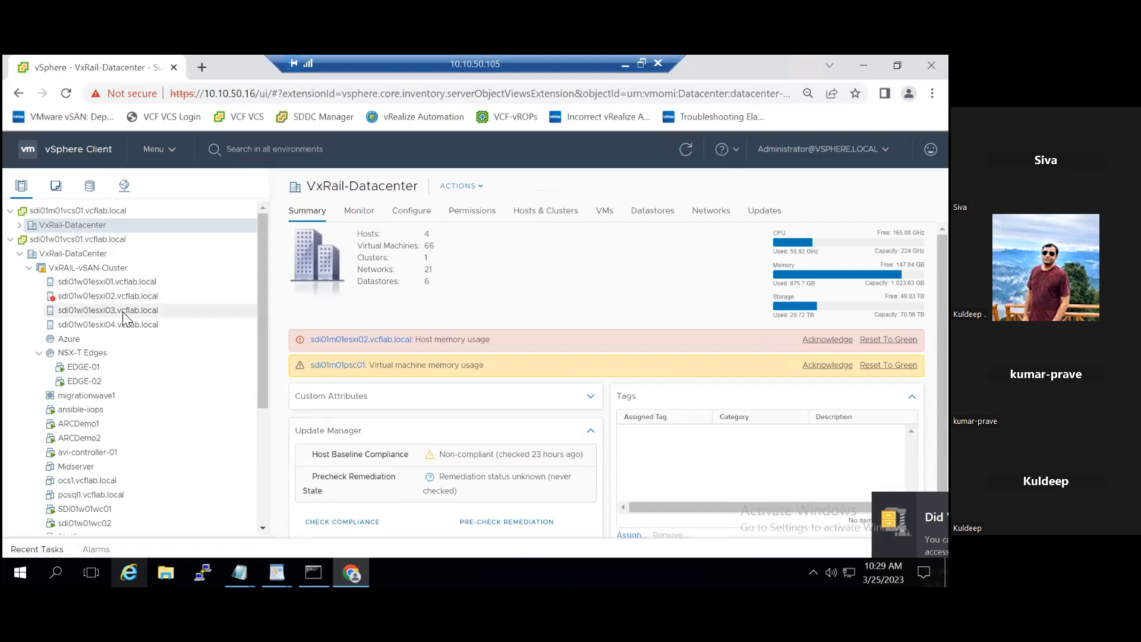
# Step: Review the summaries of hosts sdi01w01esxi02 and sdi01w01esxi01, including the actions available for sdi01w01esxi01
pyautogui.click(81, 295)
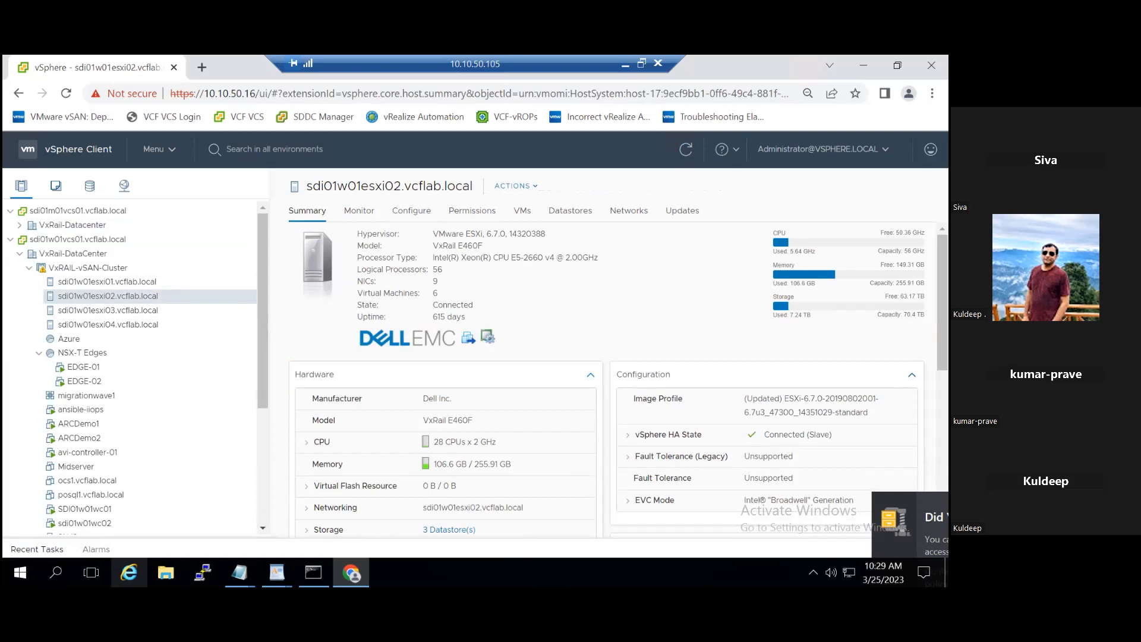
pyautogui.click(87, 284)
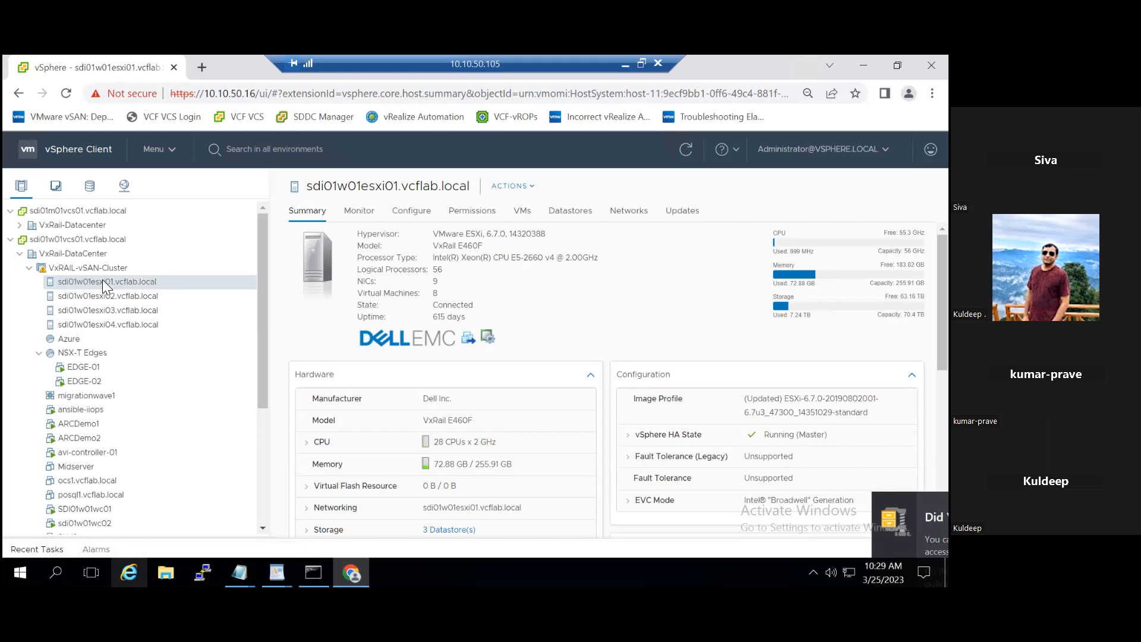
pyautogui.click(531, 186)
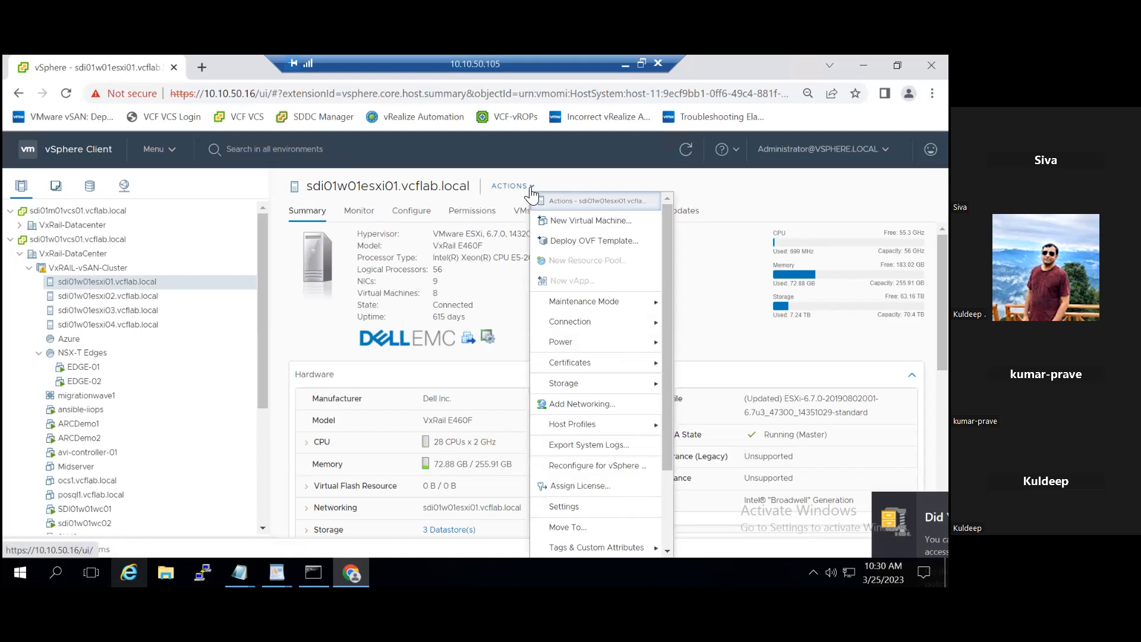
pyautogui.click(130, 283)
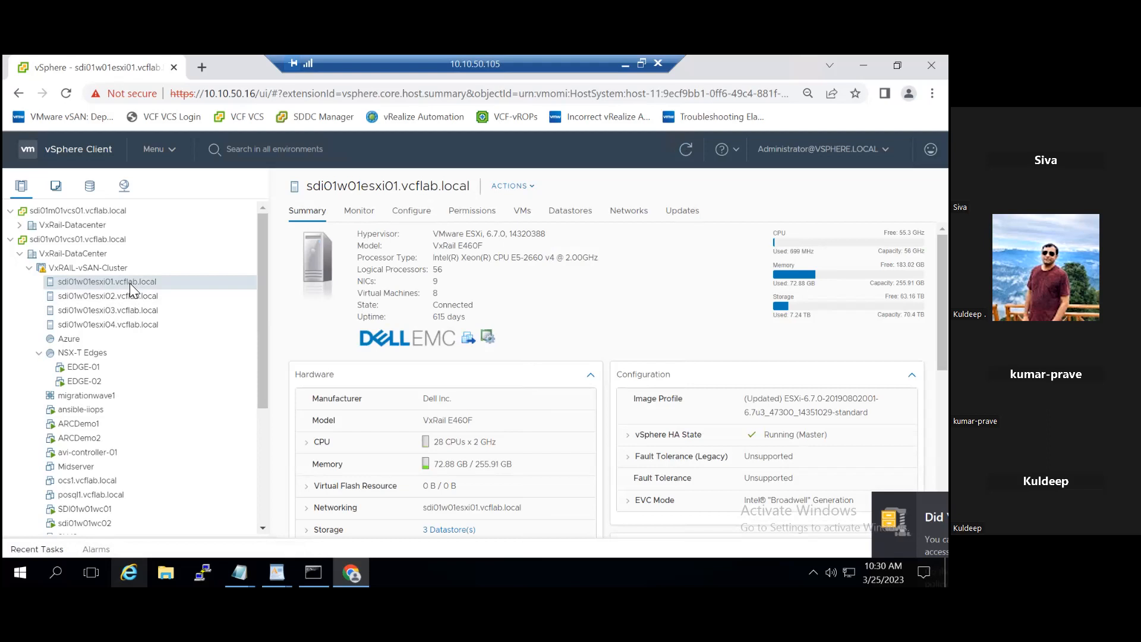
# Step: Examine the port properties and IPv4 settings of VMkernel adapter vmk4 on sdi01w01esxi01.vcflab.local without changing them
pyautogui.click(420, 215)
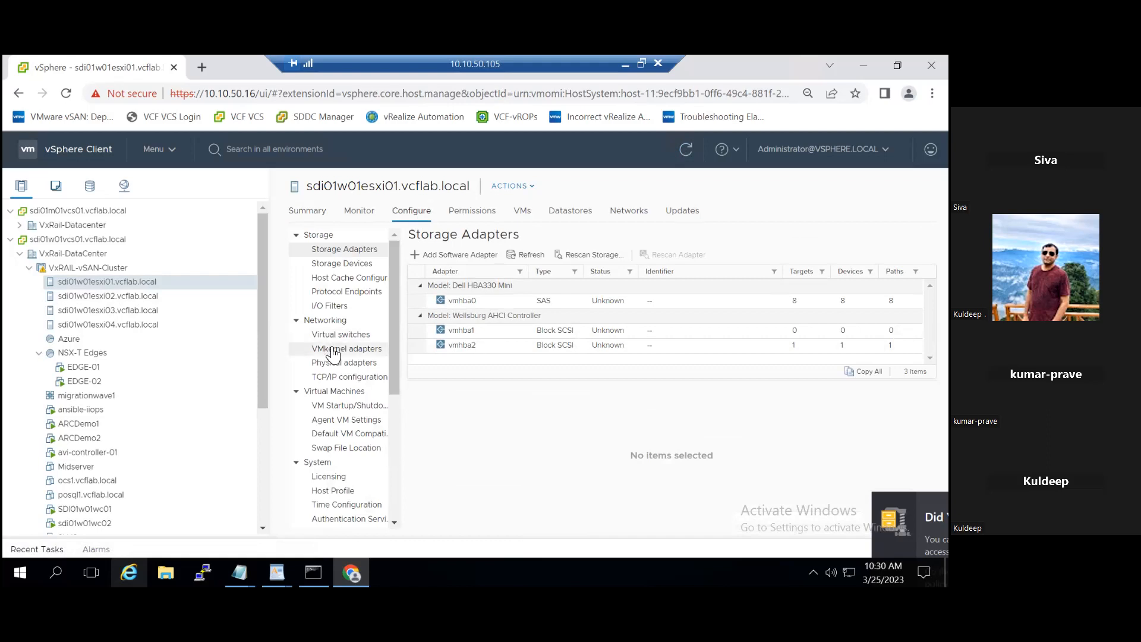
pyautogui.click(362, 367)
pyautogui.click(363, 350)
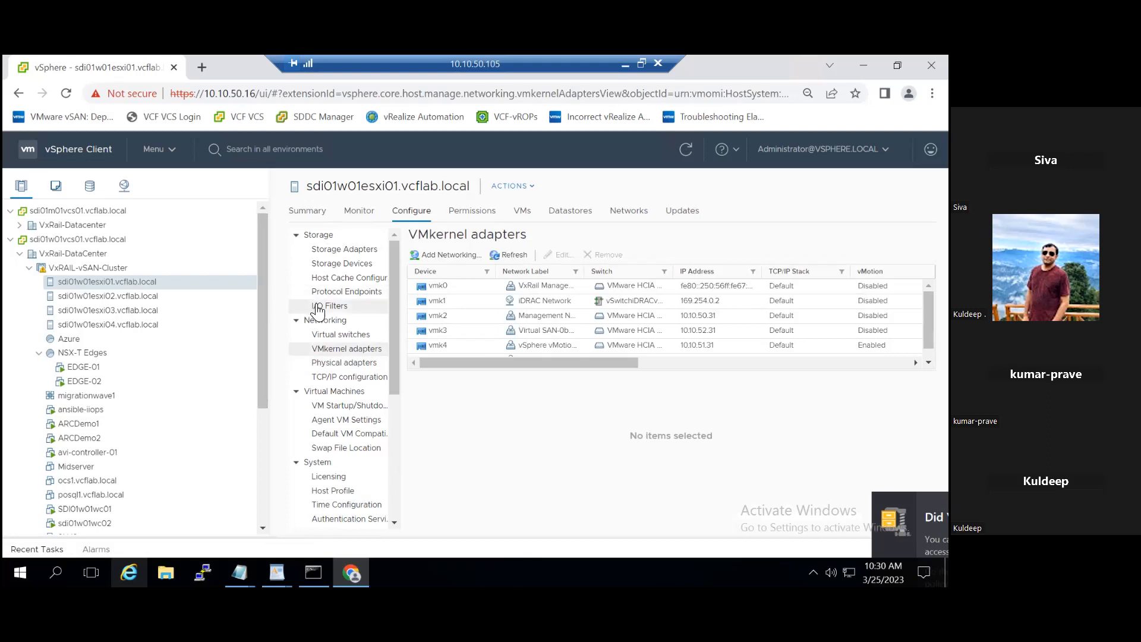
pyautogui.click(445, 346)
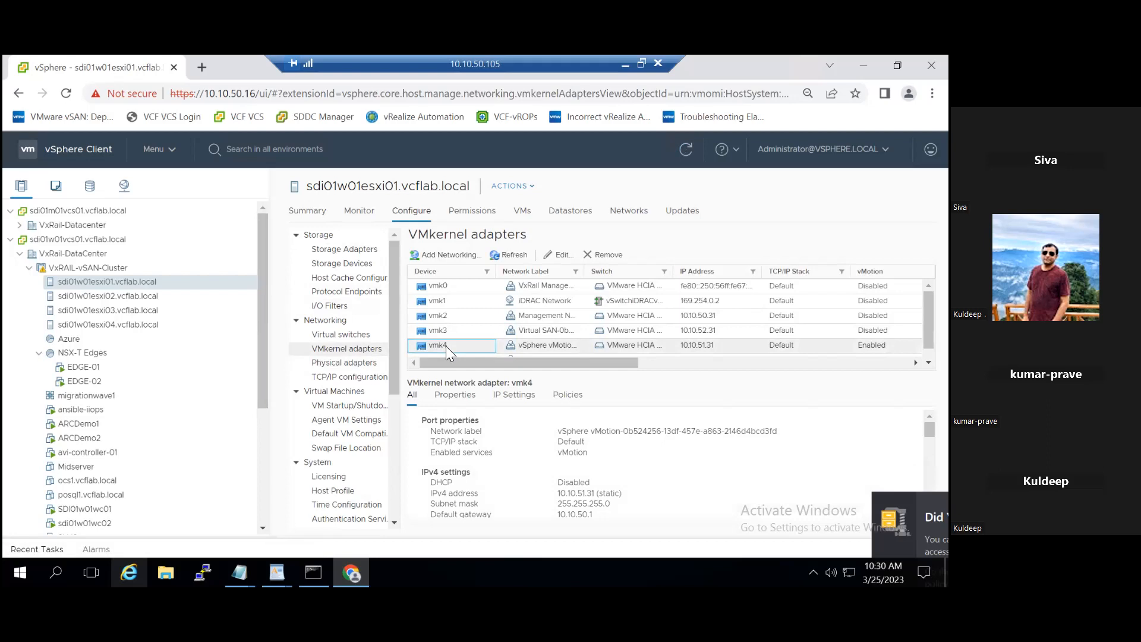
pyautogui.click(563, 255)
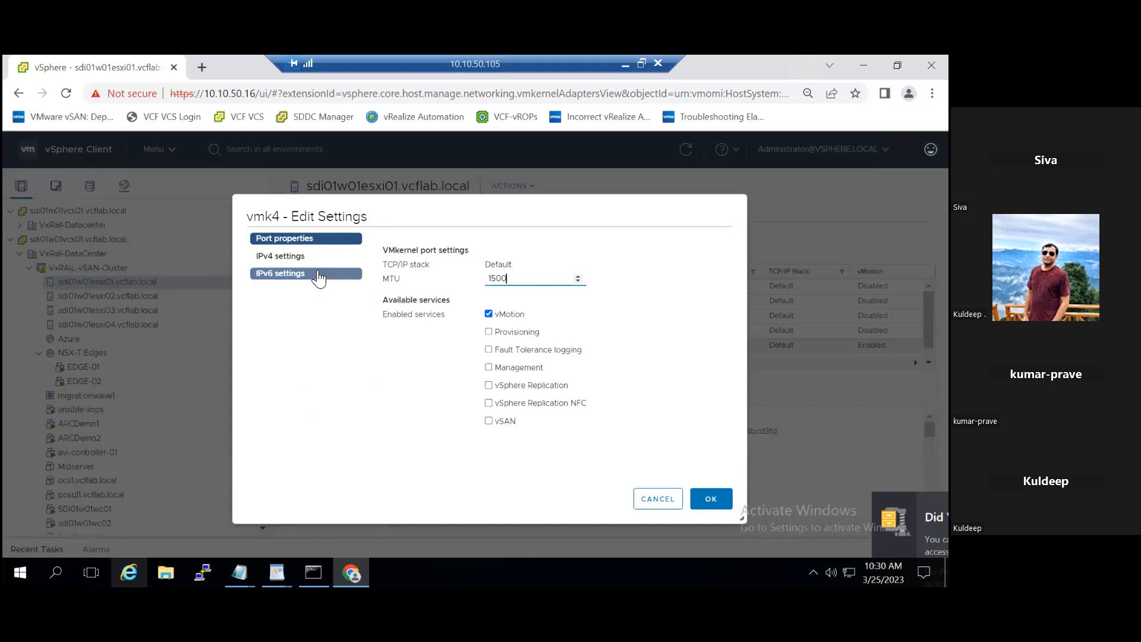
pyautogui.click(303, 259)
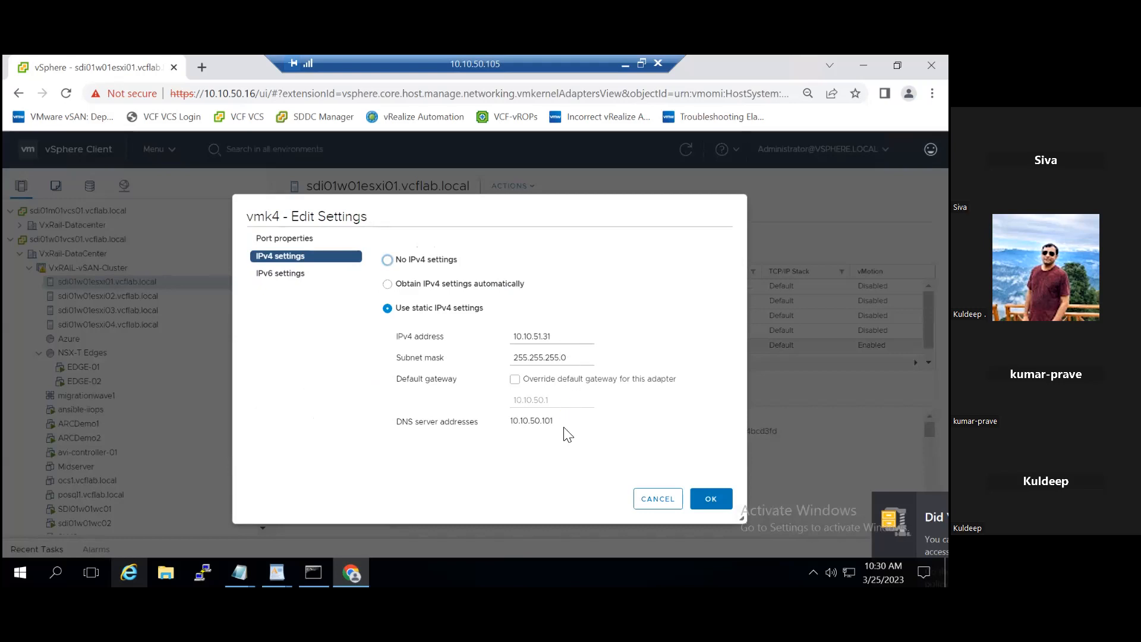
pyautogui.click(660, 498)
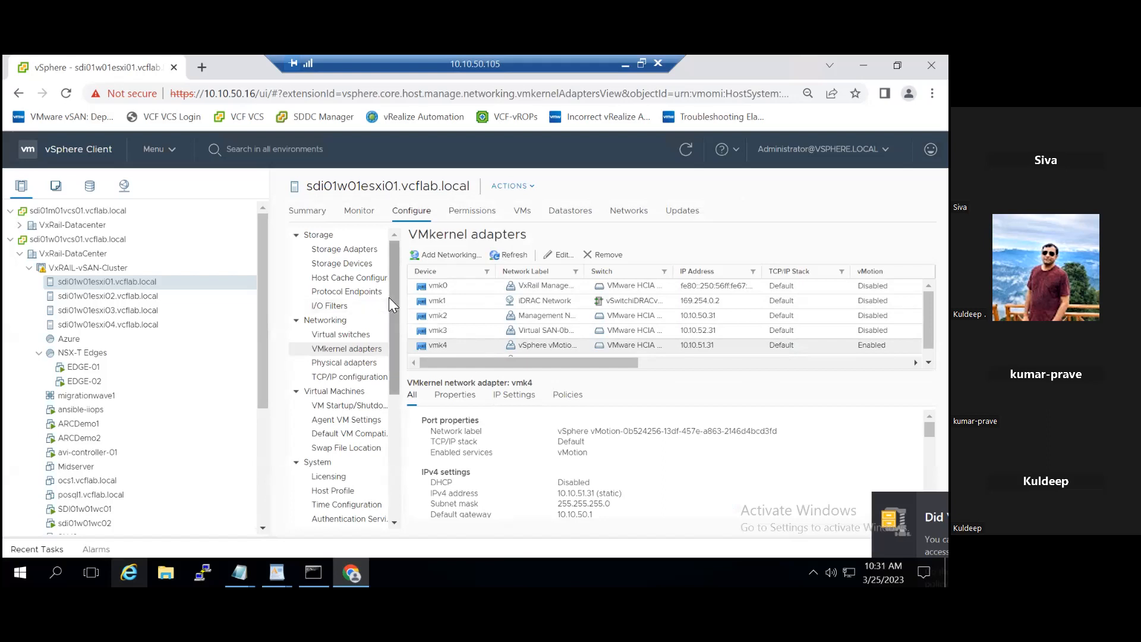
# Step: Start adding a VMkernel network adapter from the host's virtual switches, using the existing vSphere vMotion network as its target
pyautogui.click(364, 336)
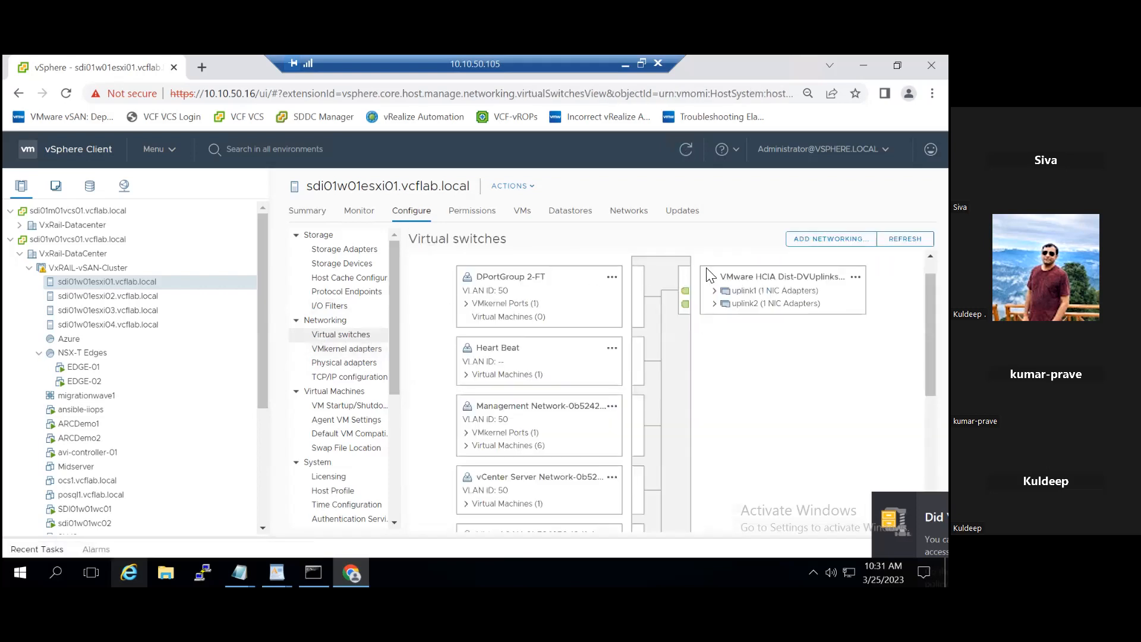
pyautogui.click(830, 238)
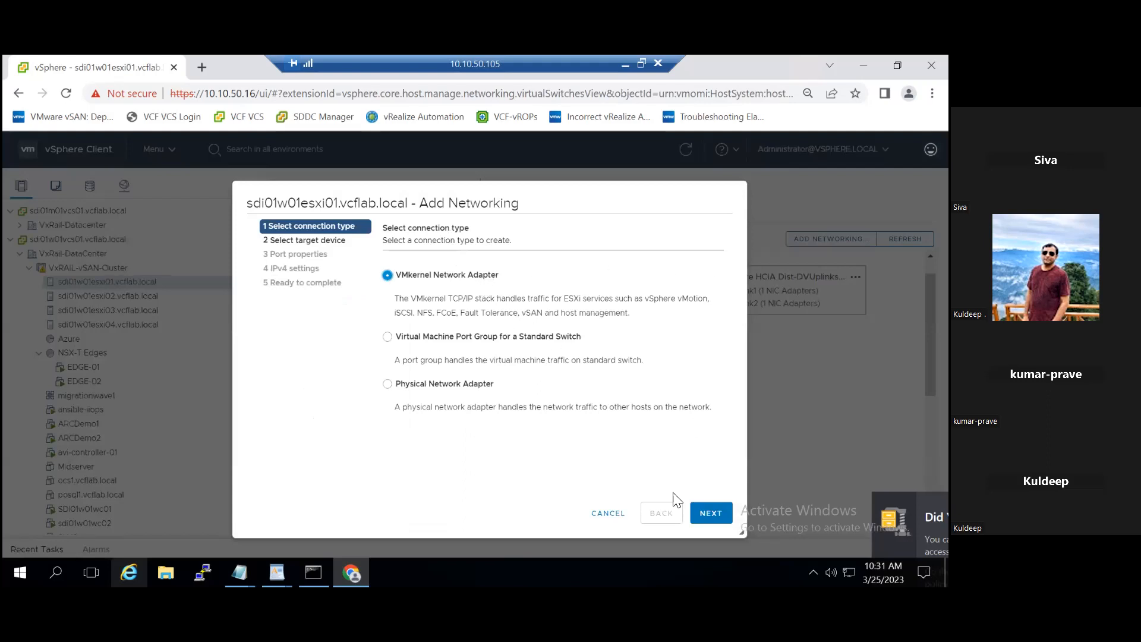
pyautogui.click(702, 514)
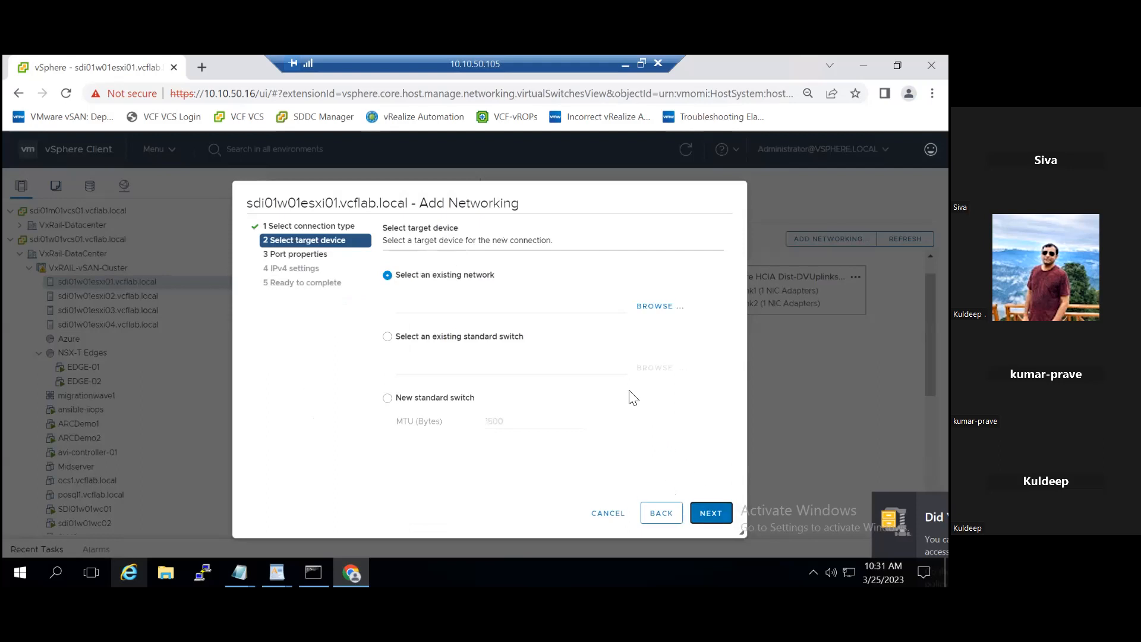
pyautogui.click(647, 306)
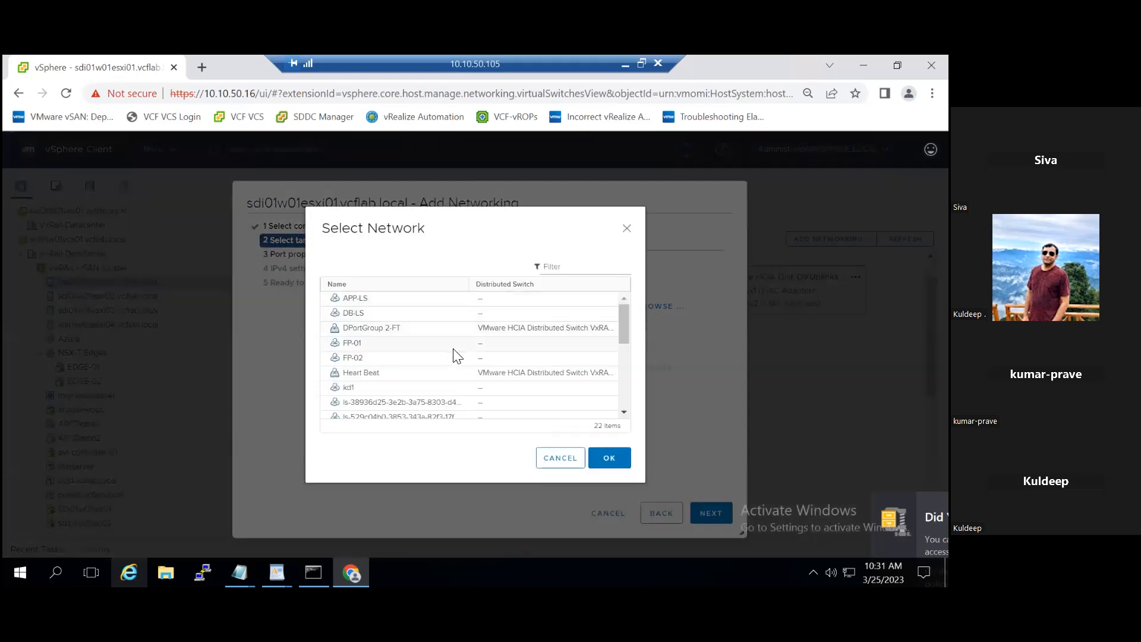
pyautogui.scroll(-3, 454, 353)
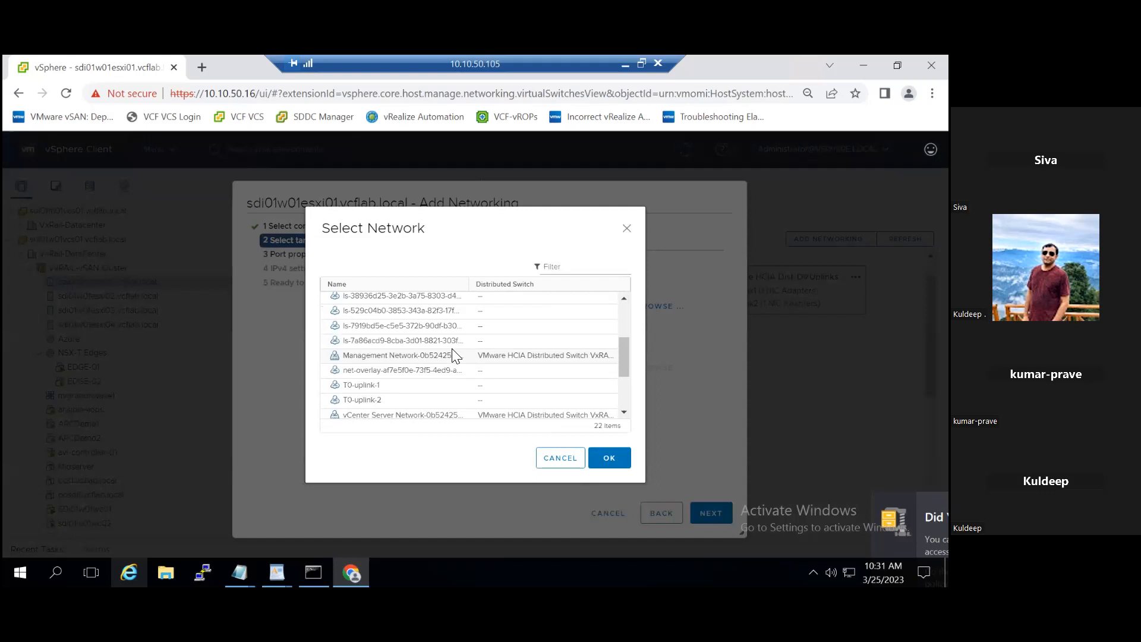
pyautogui.scroll(-3, 436, 381)
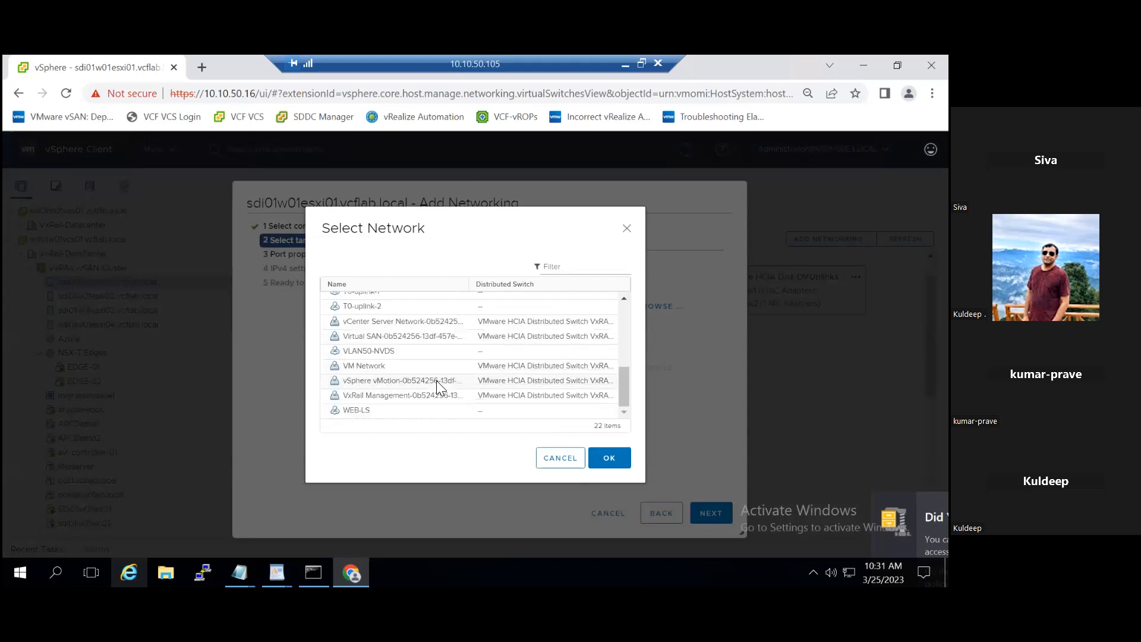
pyautogui.click(433, 380)
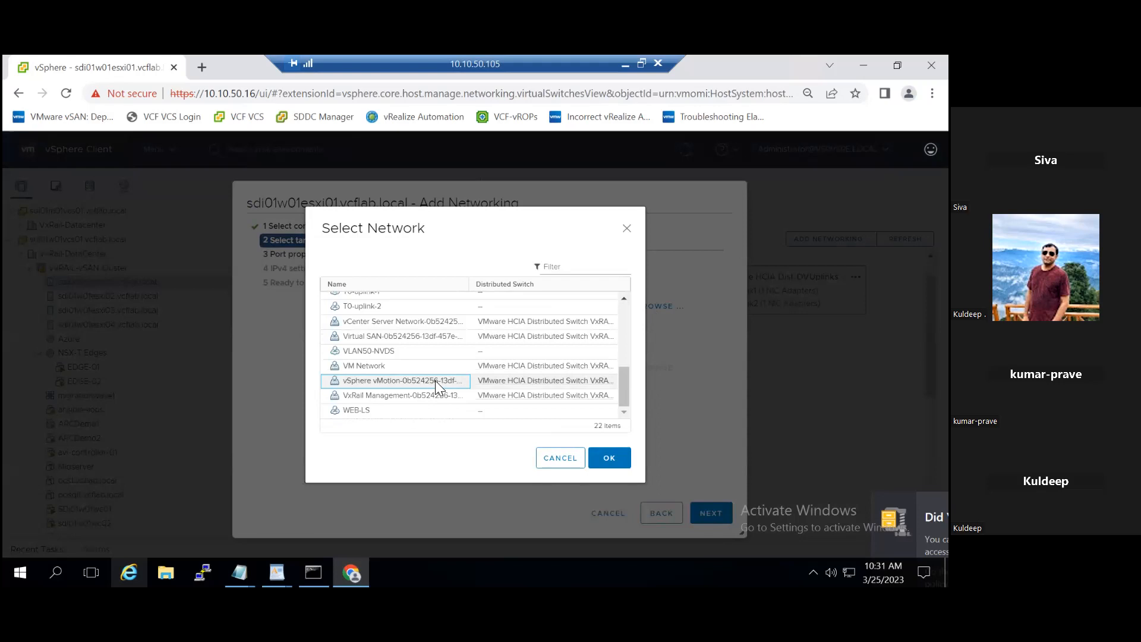
pyautogui.click(600, 456)
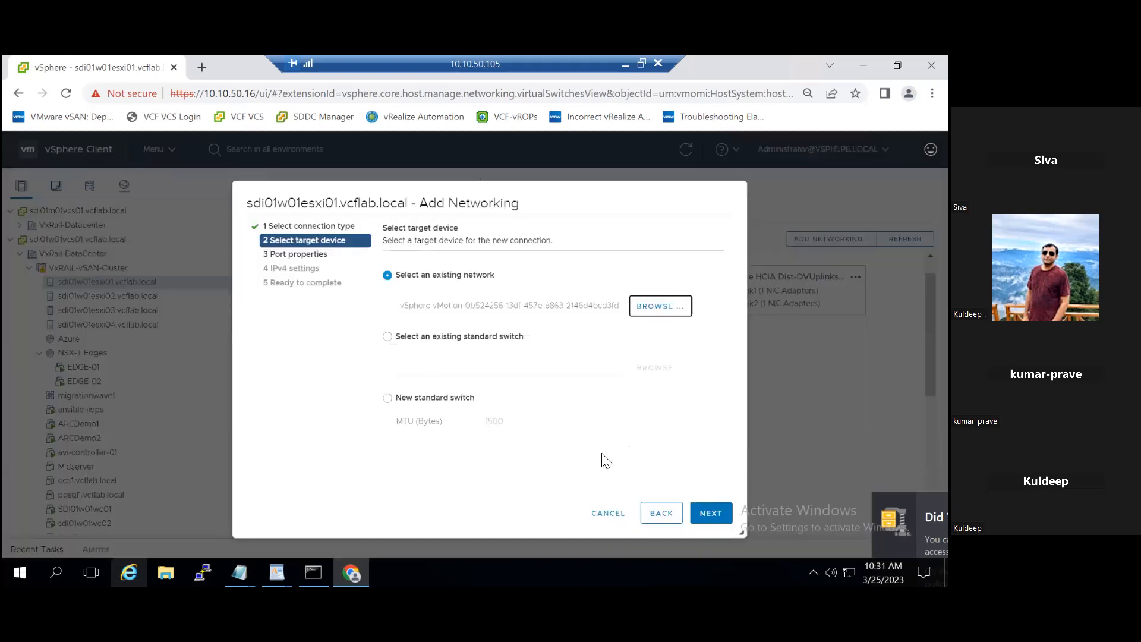
pyautogui.click(703, 514)
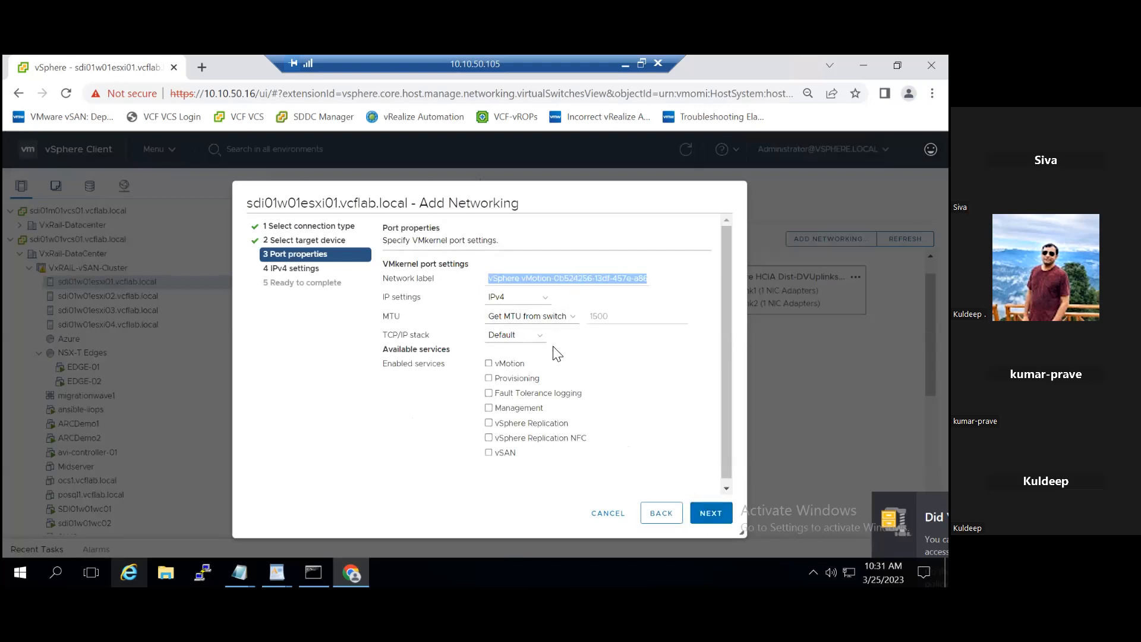
# Step: Enable the vMotion service for the new VMkernel adapter and set its TCP/IP stack to vMotion
pyautogui.click(488, 364)
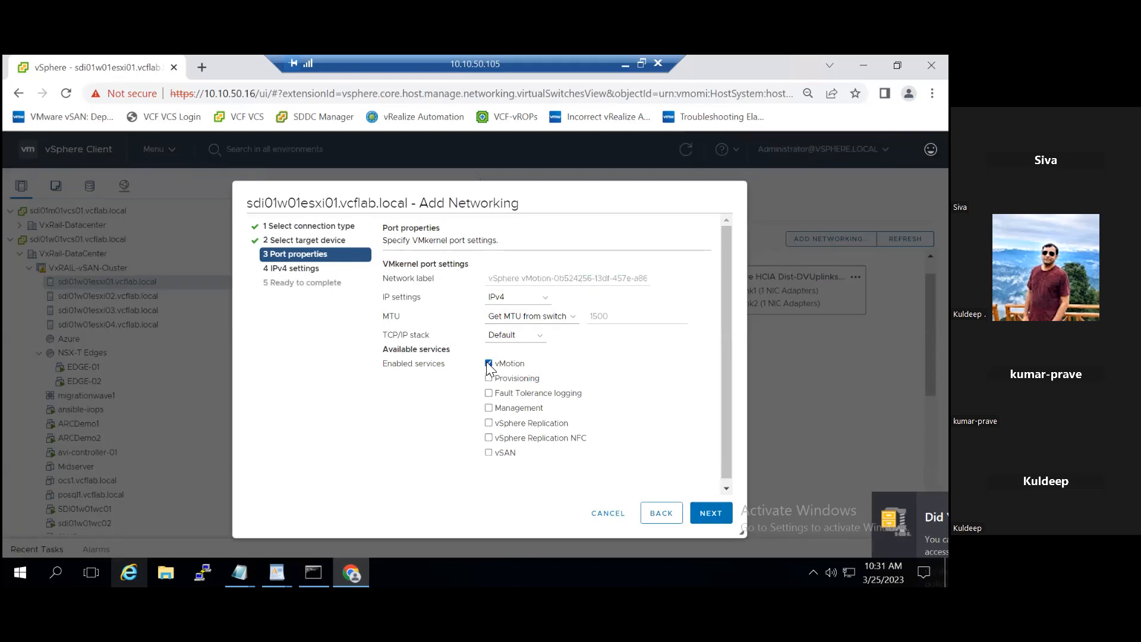
pyautogui.click(515, 336)
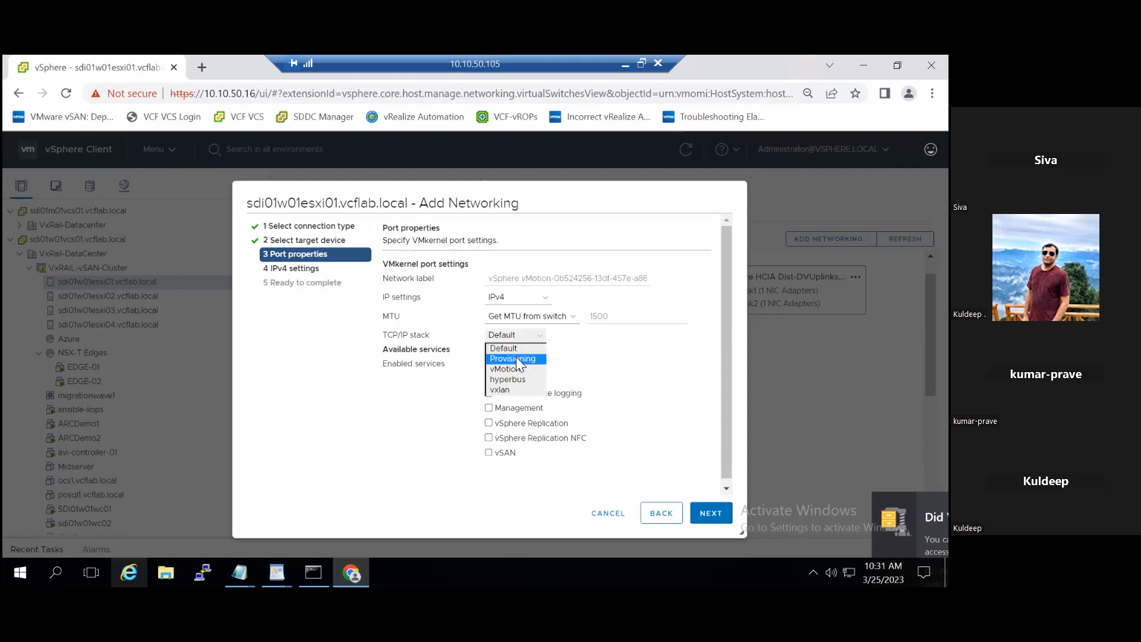
pyautogui.click(518, 369)
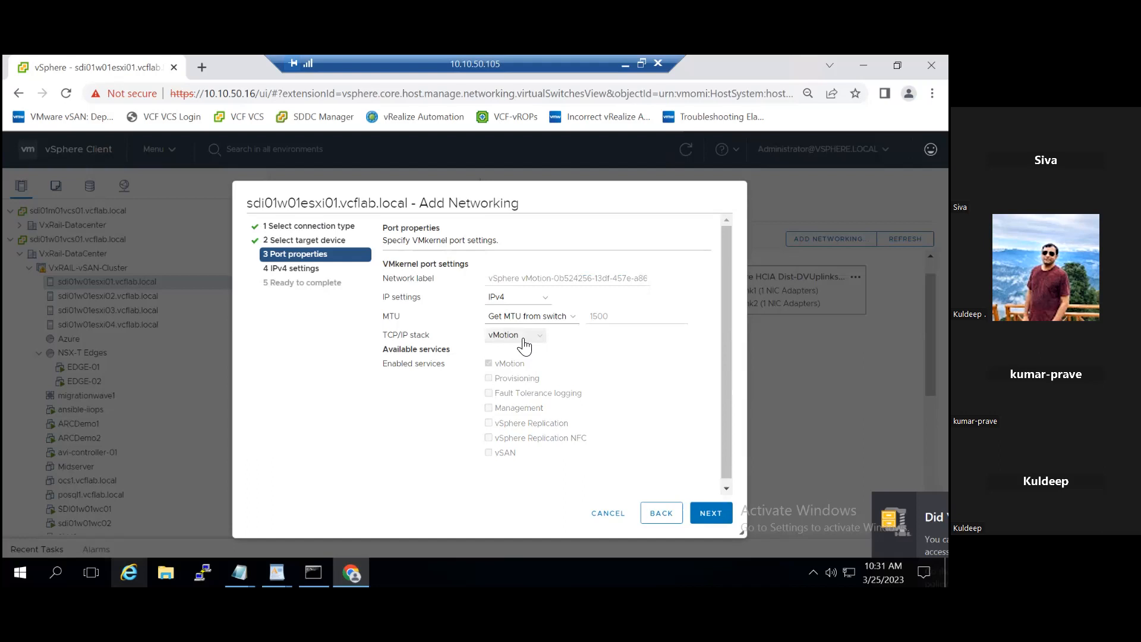
# Step: Accept the vMotion TCP/IP stack warning and choose static IPv4 settings for the new VMkernel adapter
pyautogui.click(709, 516)
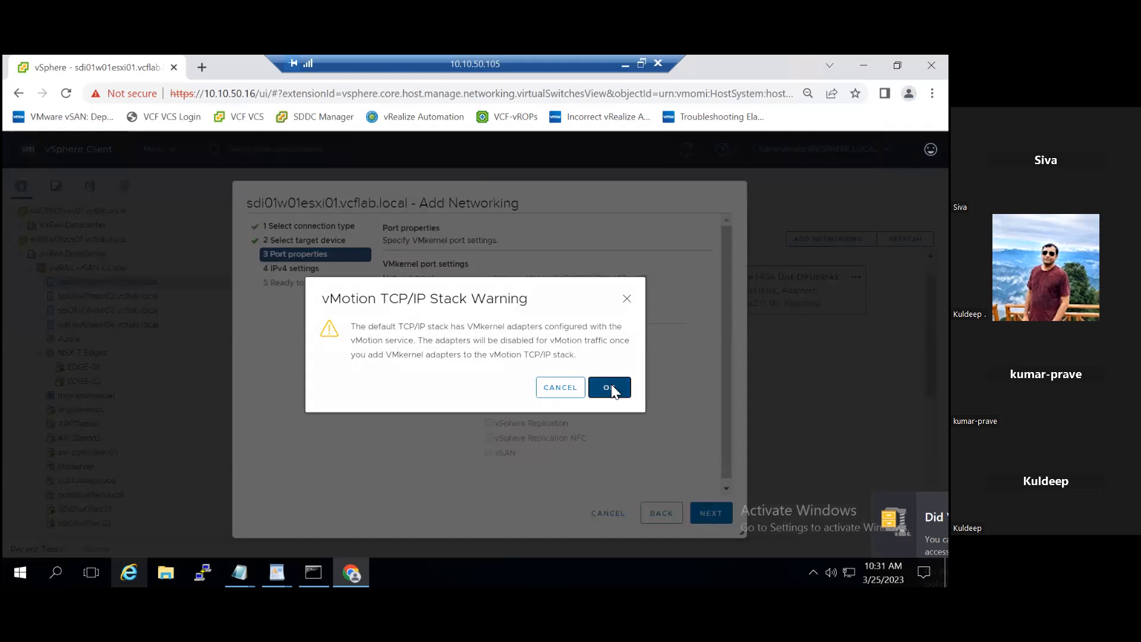
pyautogui.click(610, 388)
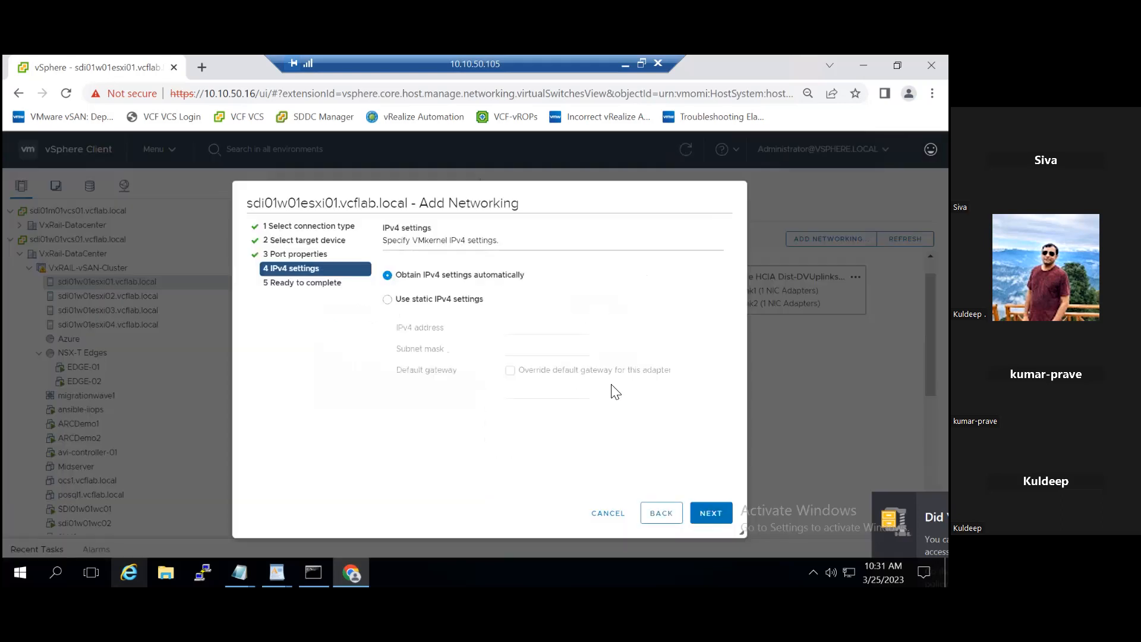
pyautogui.click(460, 306)
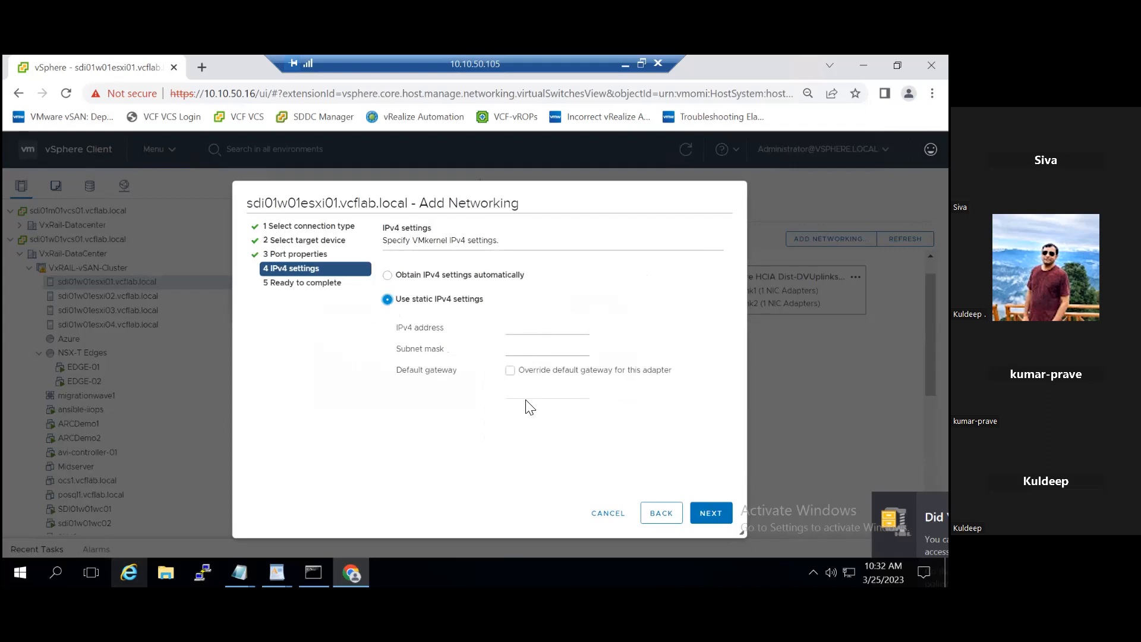
# Step: Return to the new adapter's port properties, set its TCP/IP stack to Default and enable the vMotion service
pyautogui.click(657, 520)
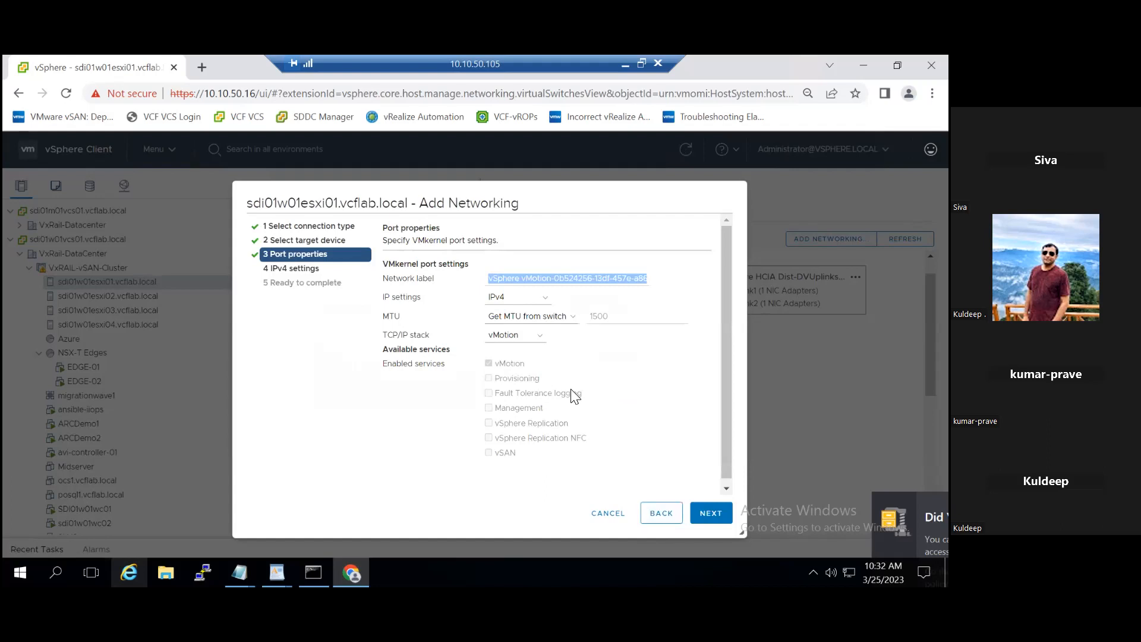
pyautogui.click(499, 338)
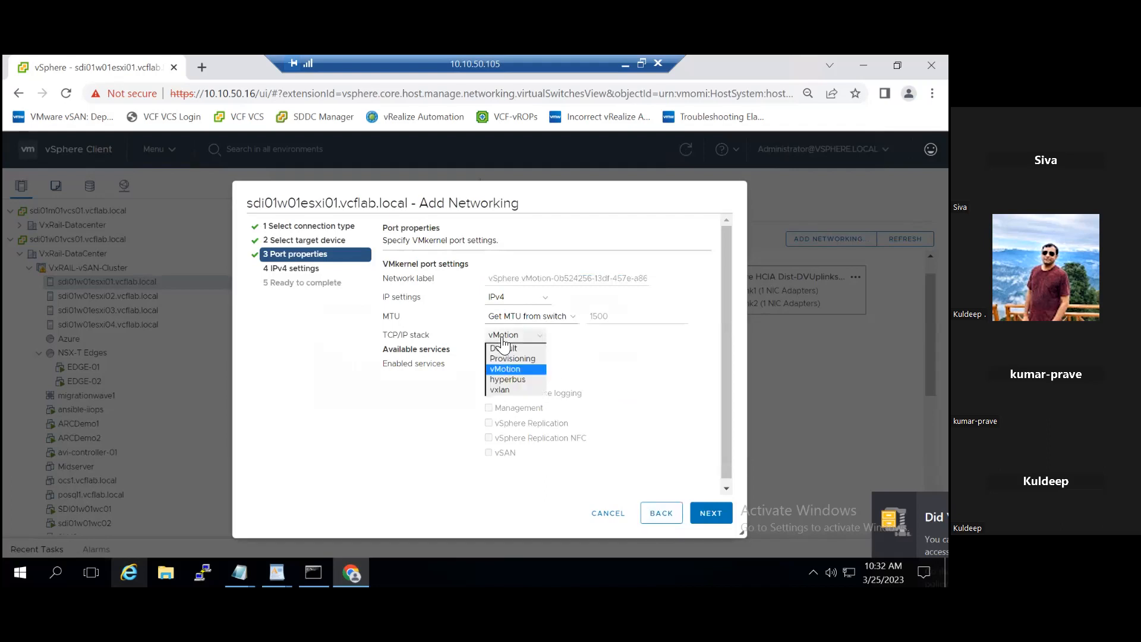
pyautogui.click(507, 349)
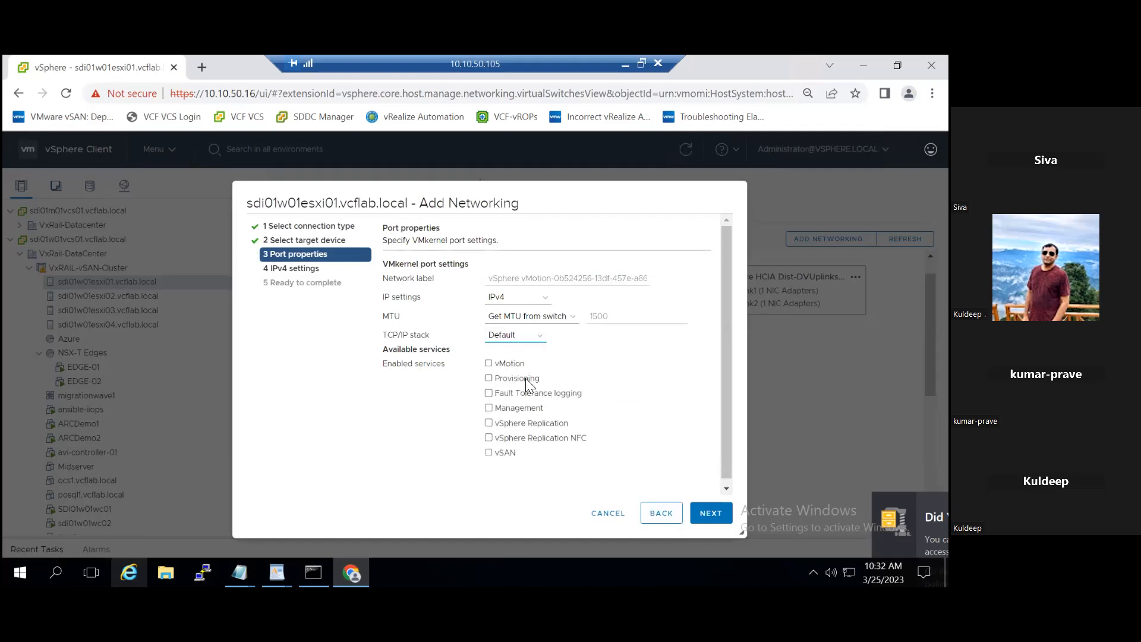
pyautogui.click(705, 519)
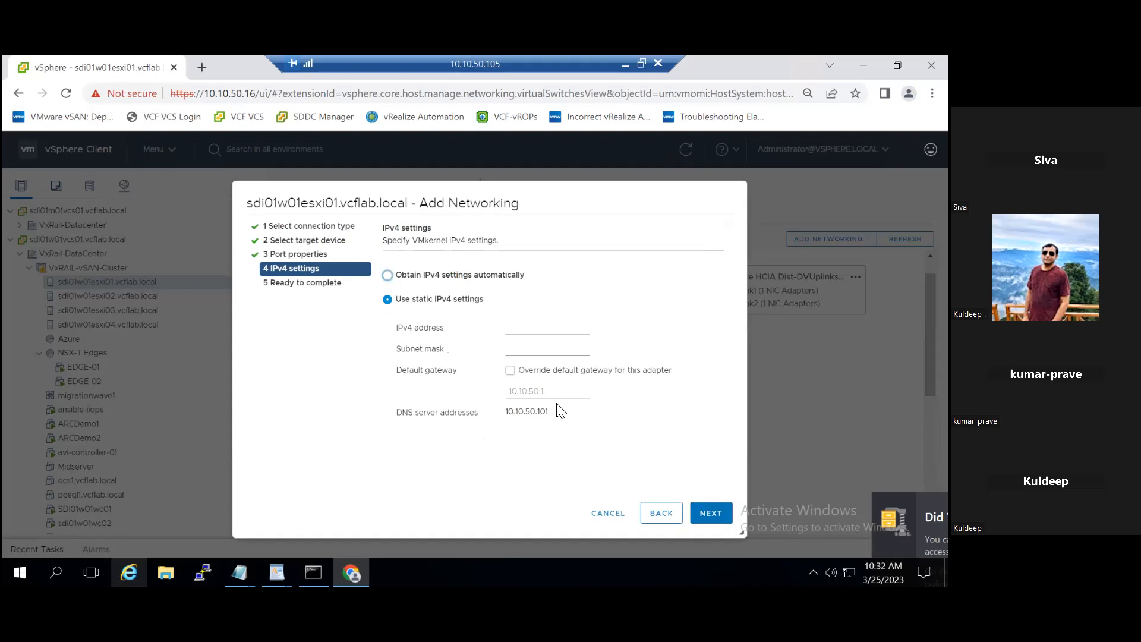
# Step: Try the static IPv4 address 10.10.50.211 with subnet mask 255.255.255.0 for the new VMkernel adapter
pyautogui.click(521, 328)
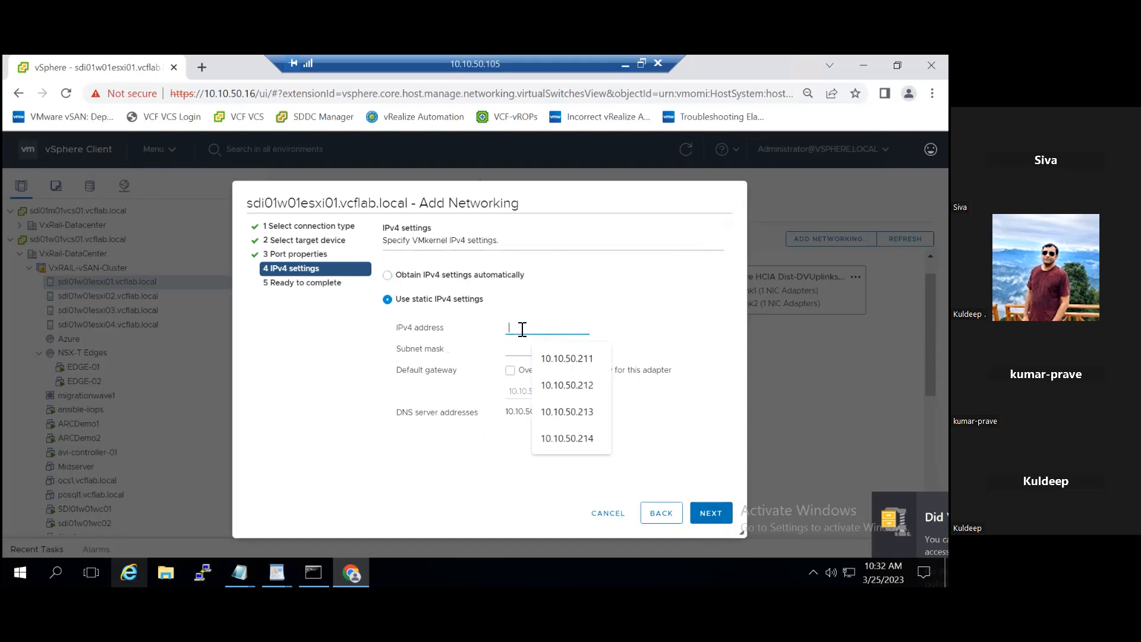
pyautogui.click(554, 360)
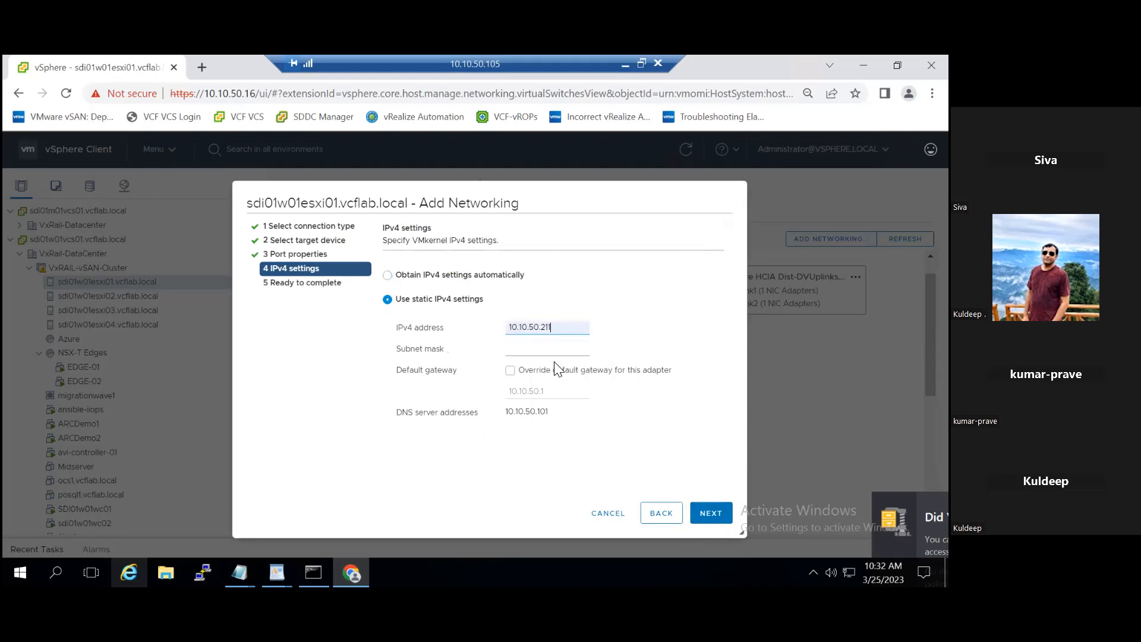
pyautogui.click(556, 354)
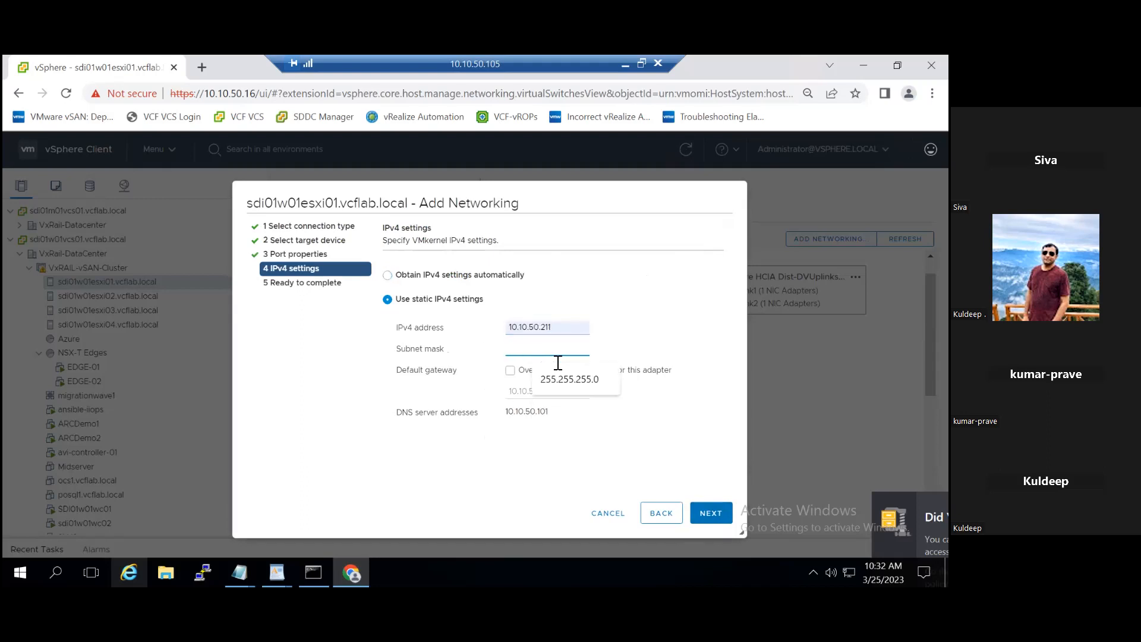
pyautogui.click(574, 383)
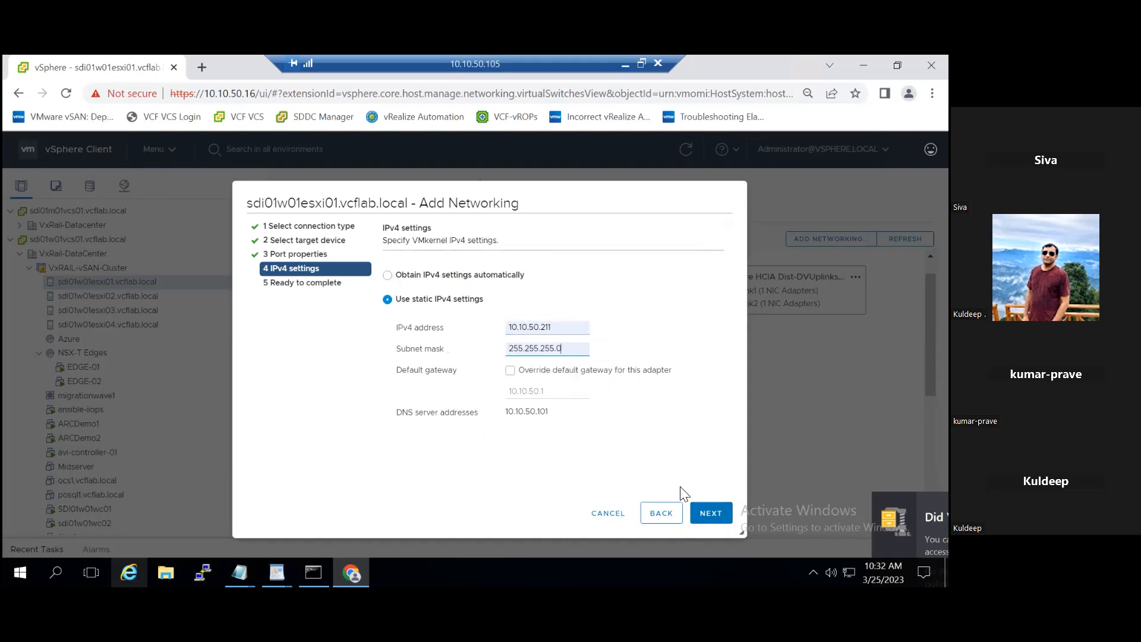
pyautogui.click(707, 517)
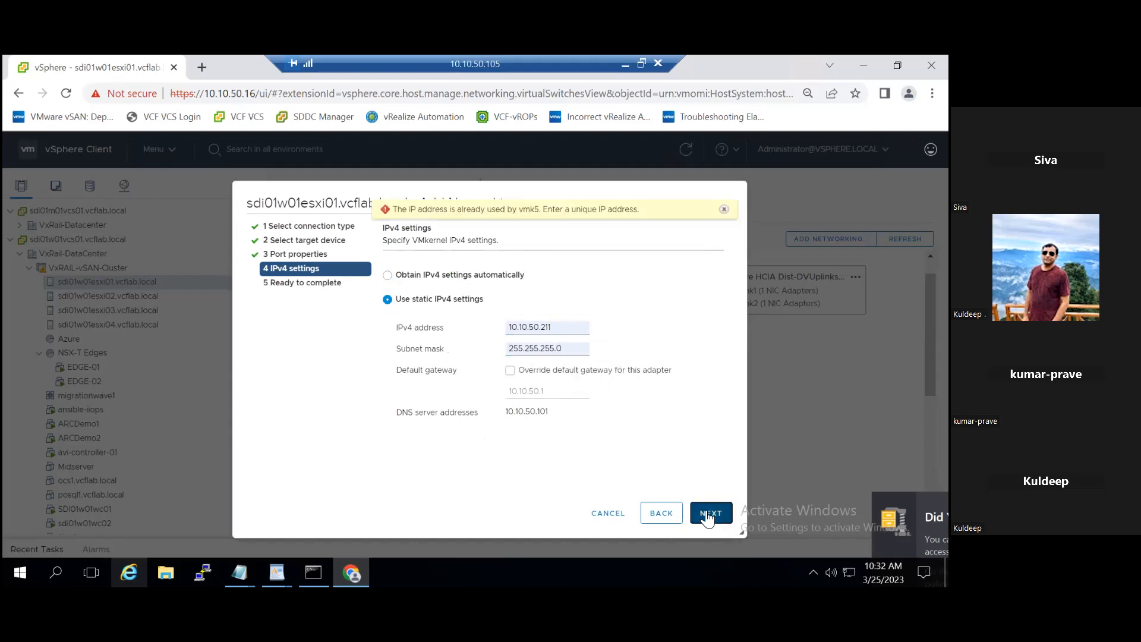
# Step: Change the new adapter's IPv4 address to 10.10.50.251, review the settings summary and cancel the wizard without creating the adapter
pyautogui.click(559, 330)
pyautogui.press('BackSpace')
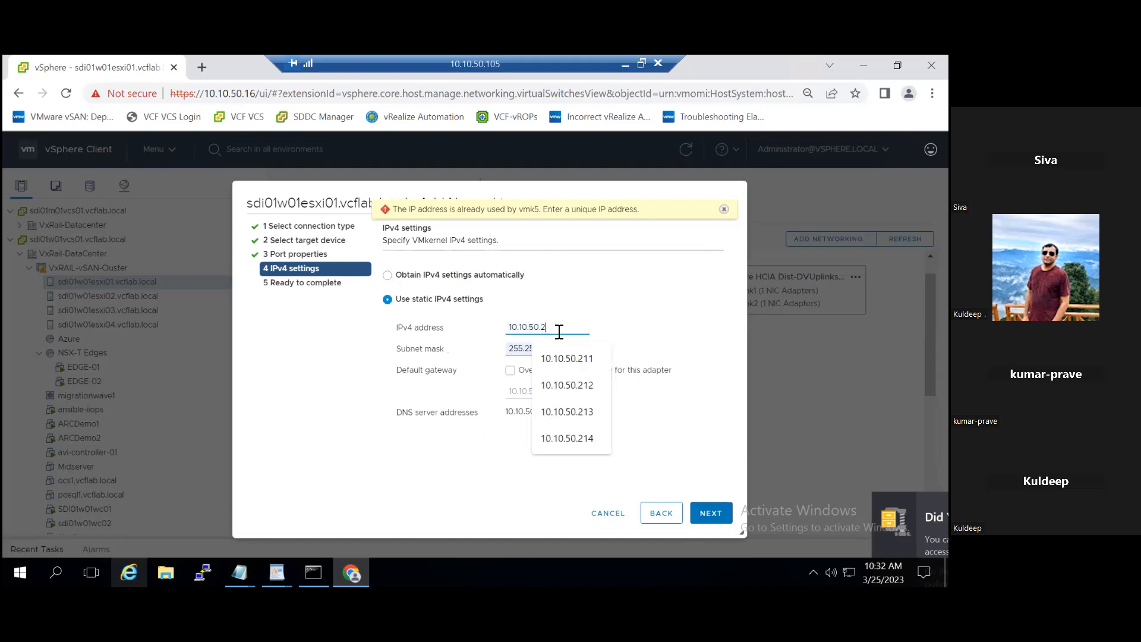
pyautogui.write('51')
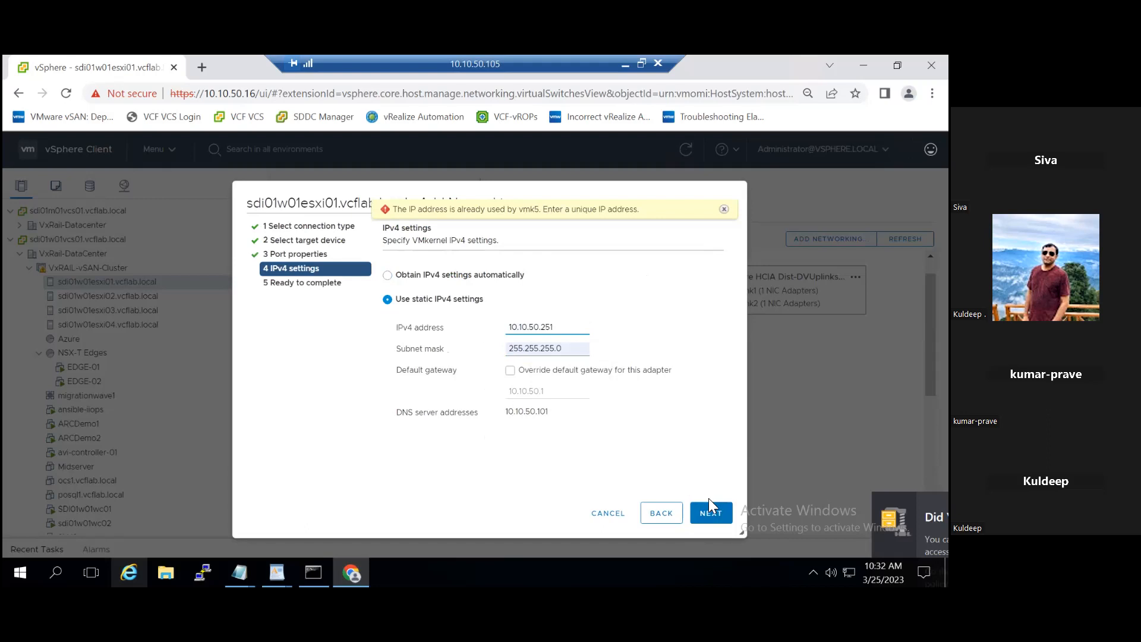
pyautogui.click(713, 512)
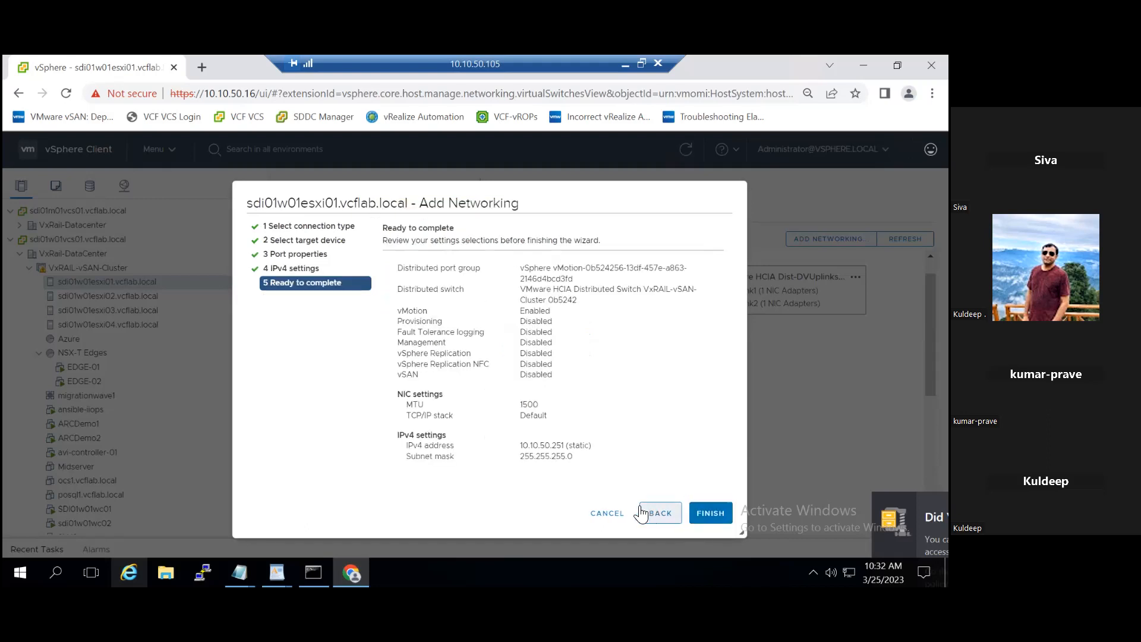
pyautogui.click(608, 515)
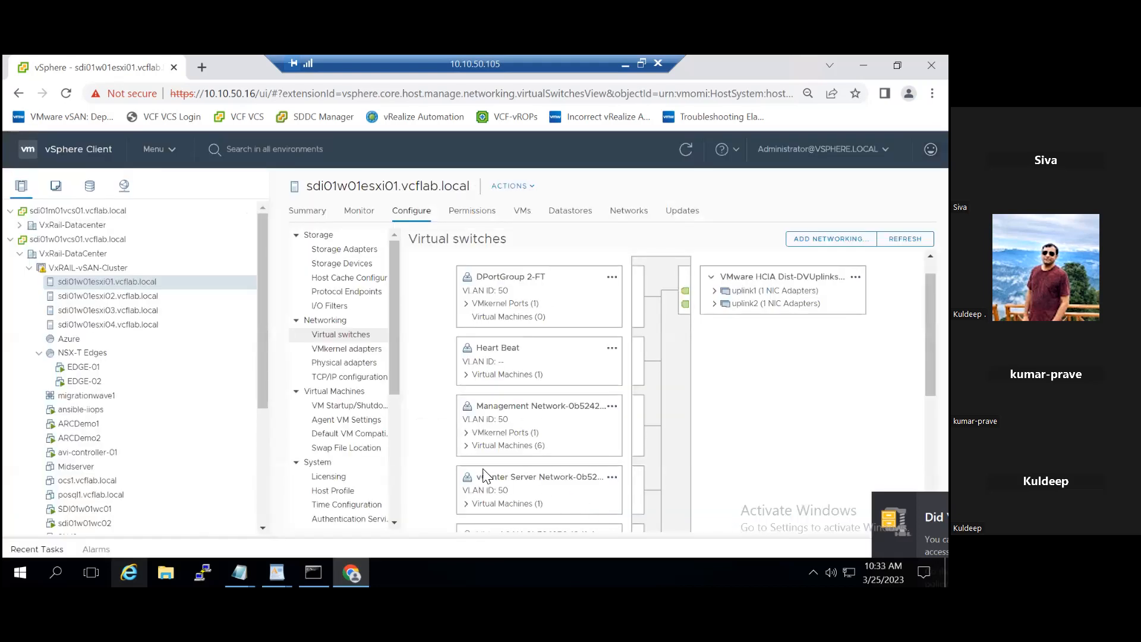
# Step: List the virtual machines on host sdi01w01esxi01.vcflab.local and view the summary of WLDDB75
pyautogui.moveTo(261, 402)
pyautogui.mouseDown()
pyautogui.moveTo(263, 417)
pyautogui.moveTo(268, 401)
pyautogui.mouseUp()
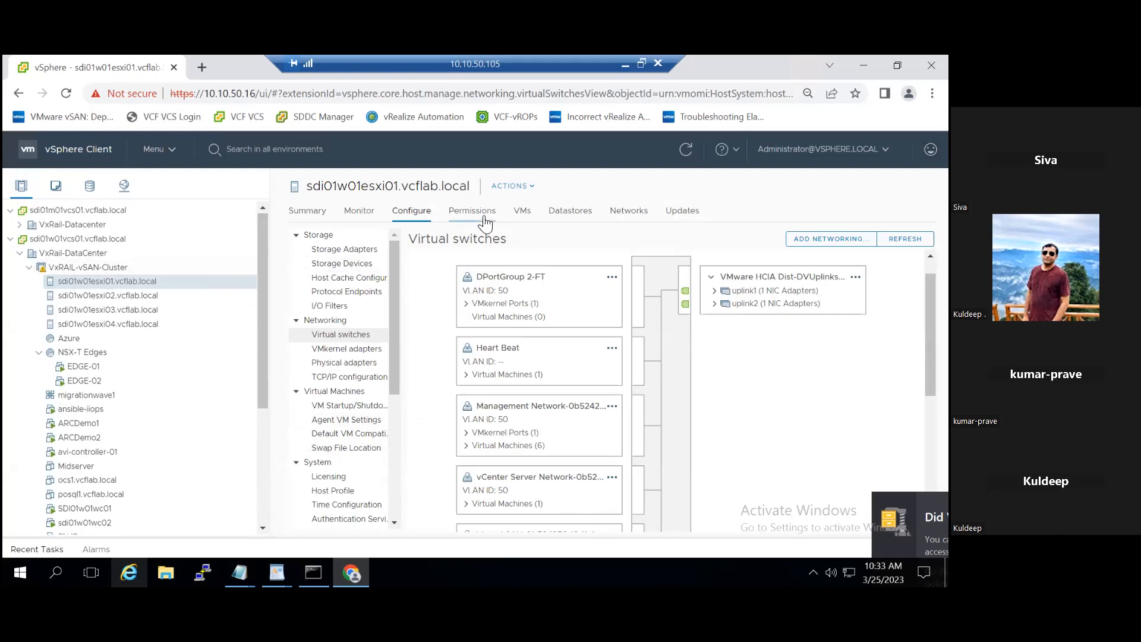
pyautogui.click(522, 211)
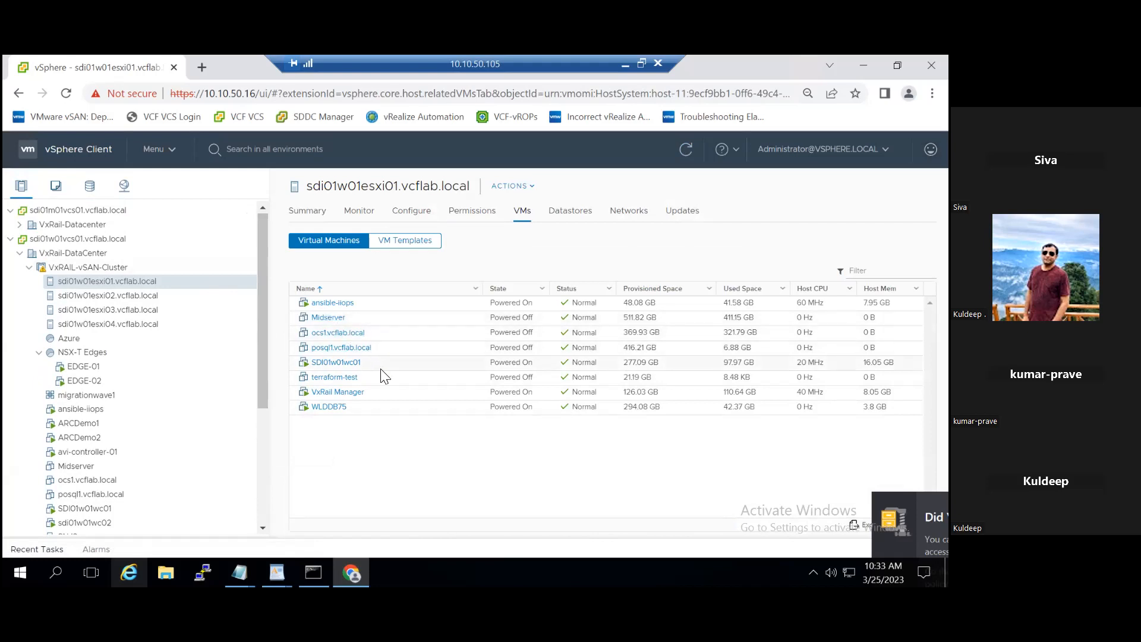
pyautogui.click(336, 410)
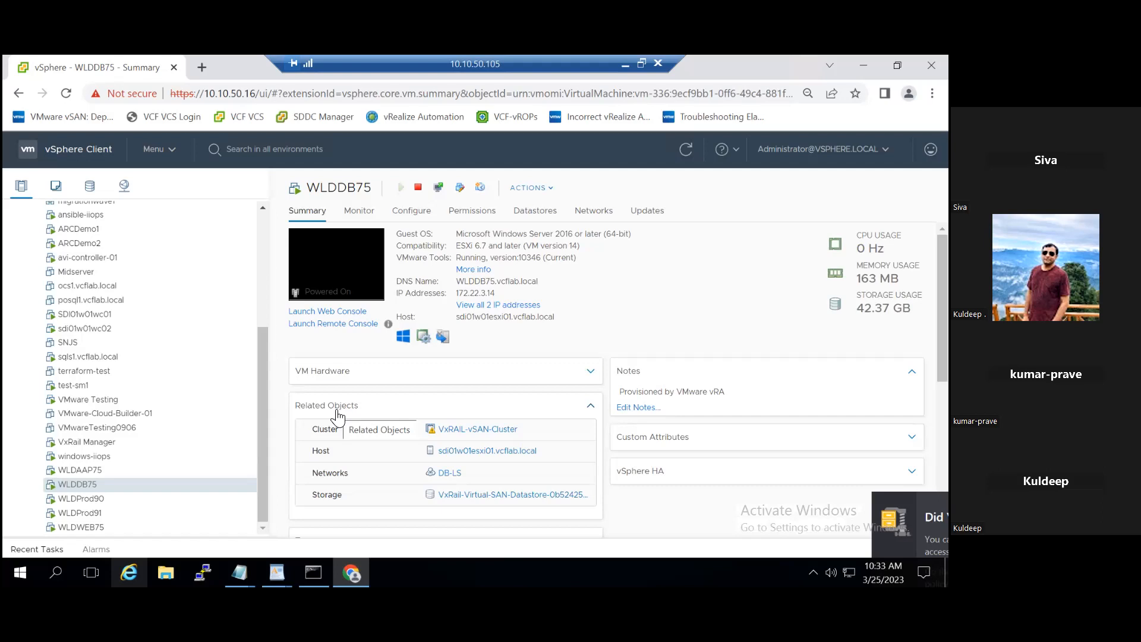
# Step: Examine the virtual hardware settings of WLDDB75 without changing them
pyautogui.rightClick(93, 484)
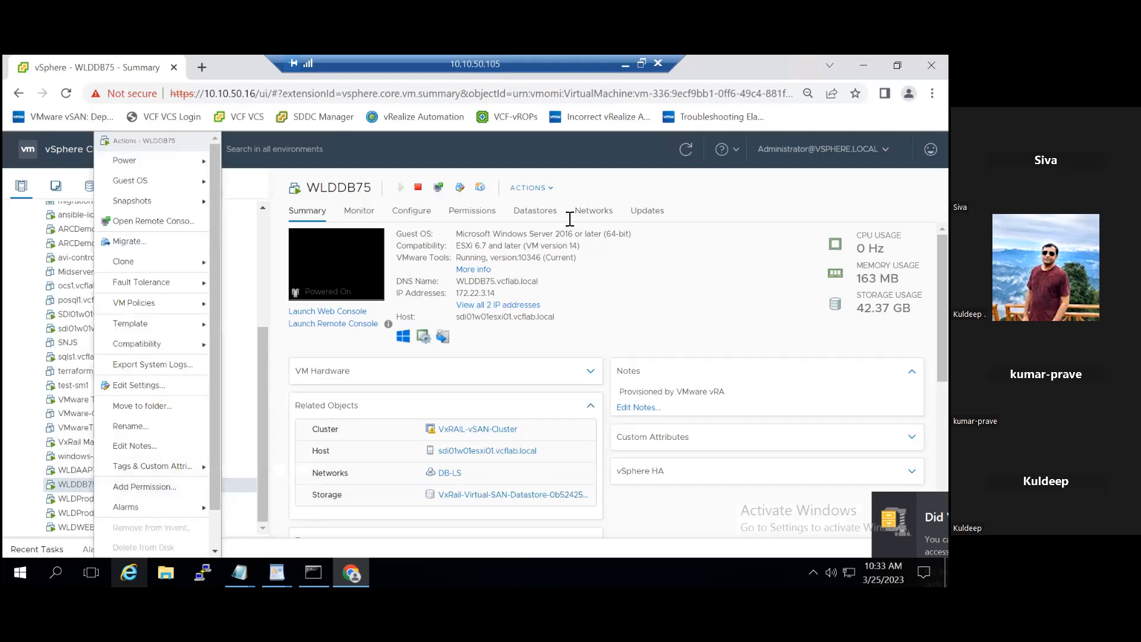
pyautogui.click(150, 386)
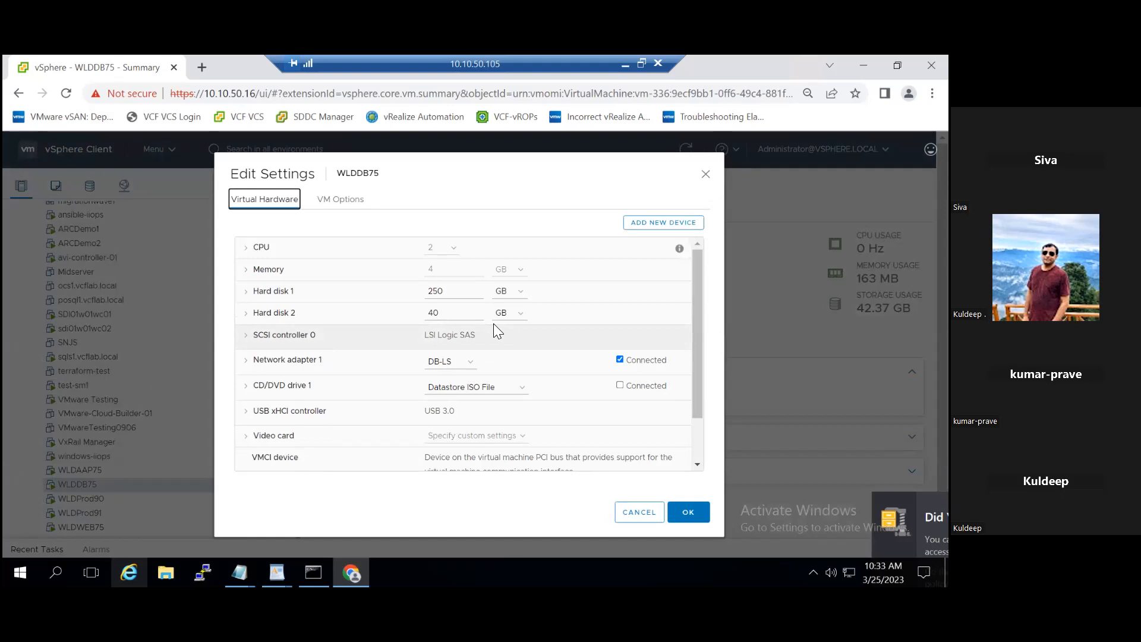
pyautogui.click(638, 513)
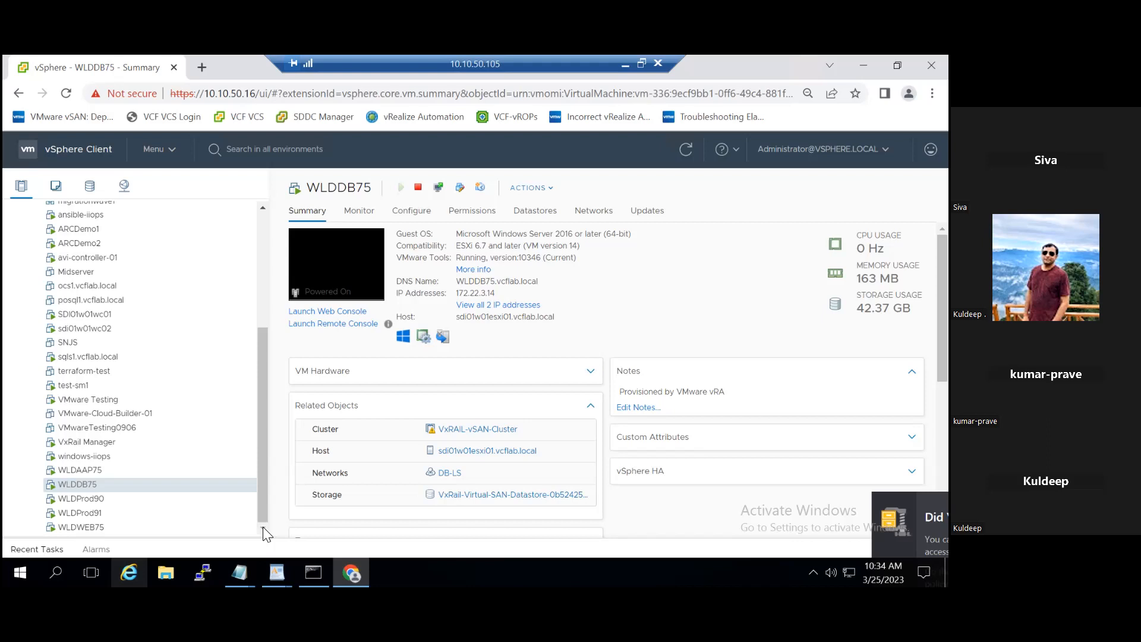
# Step: Check a compute-only migration of WLDDB75 to host sdi01w01esxi02.vcflab.local for compatibility and cancel the migration
pyautogui.rightClick(76, 484)
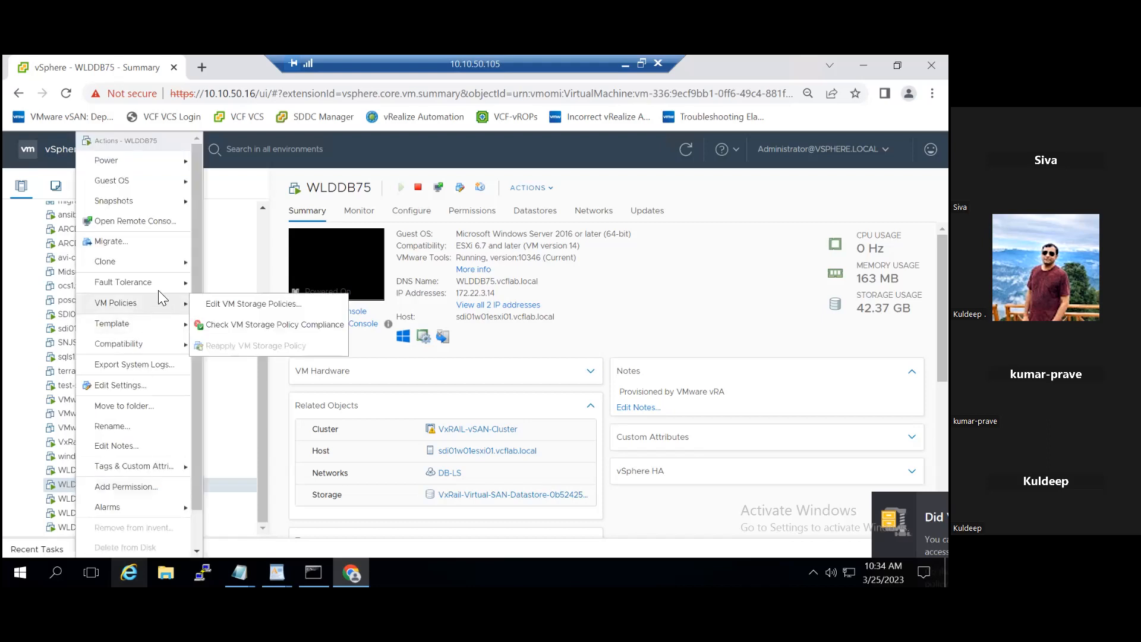
pyautogui.click(146, 249)
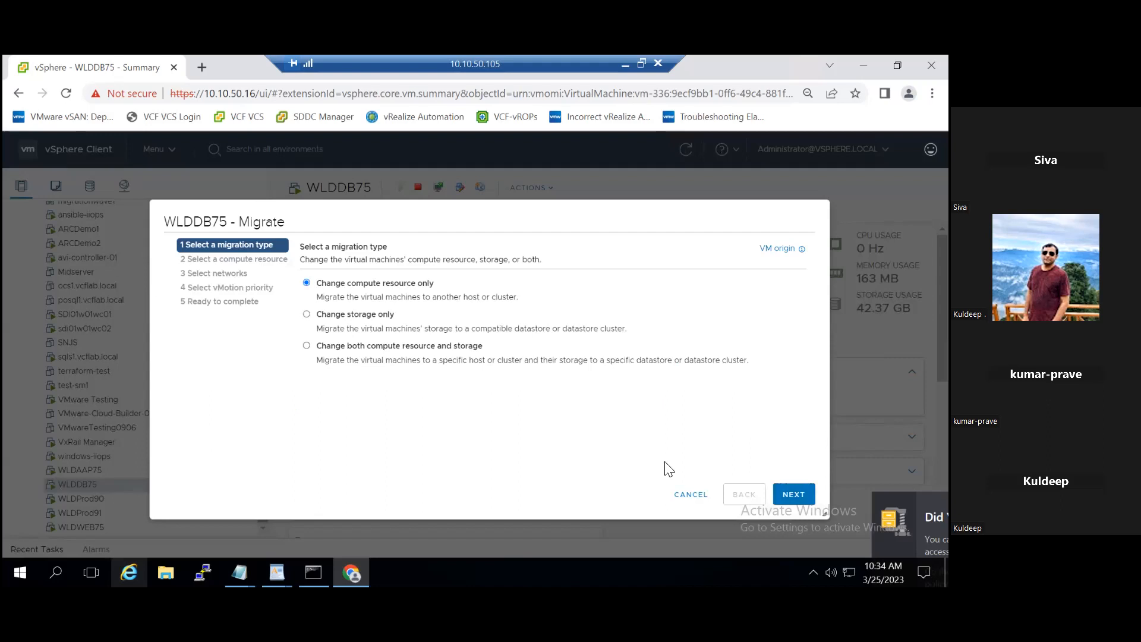
pyautogui.click(793, 494)
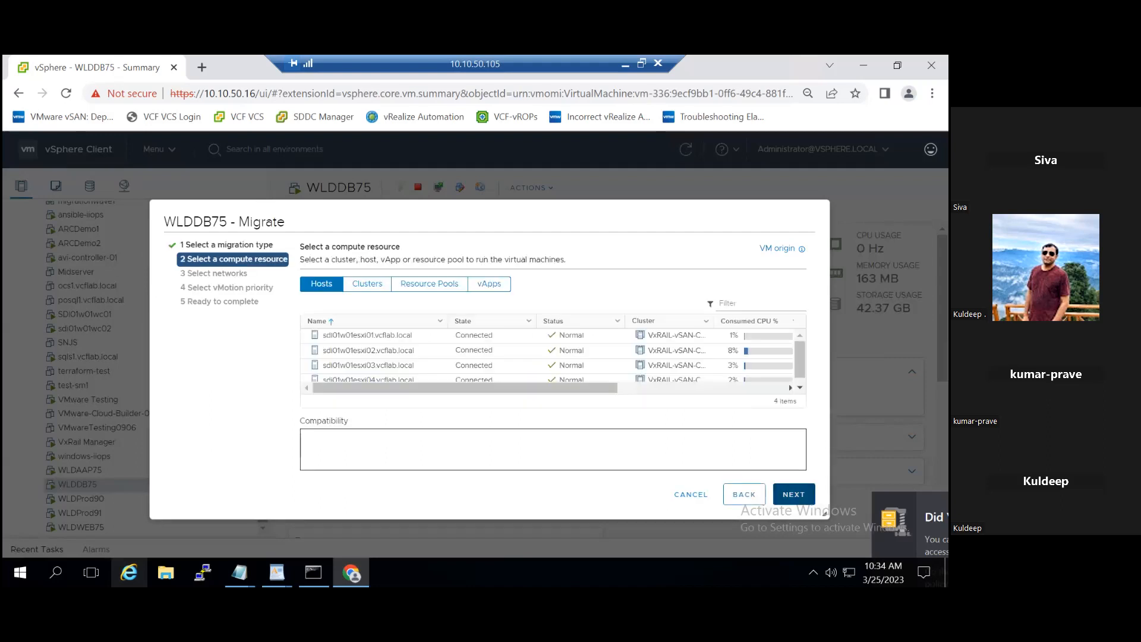
pyautogui.click(373, 350)
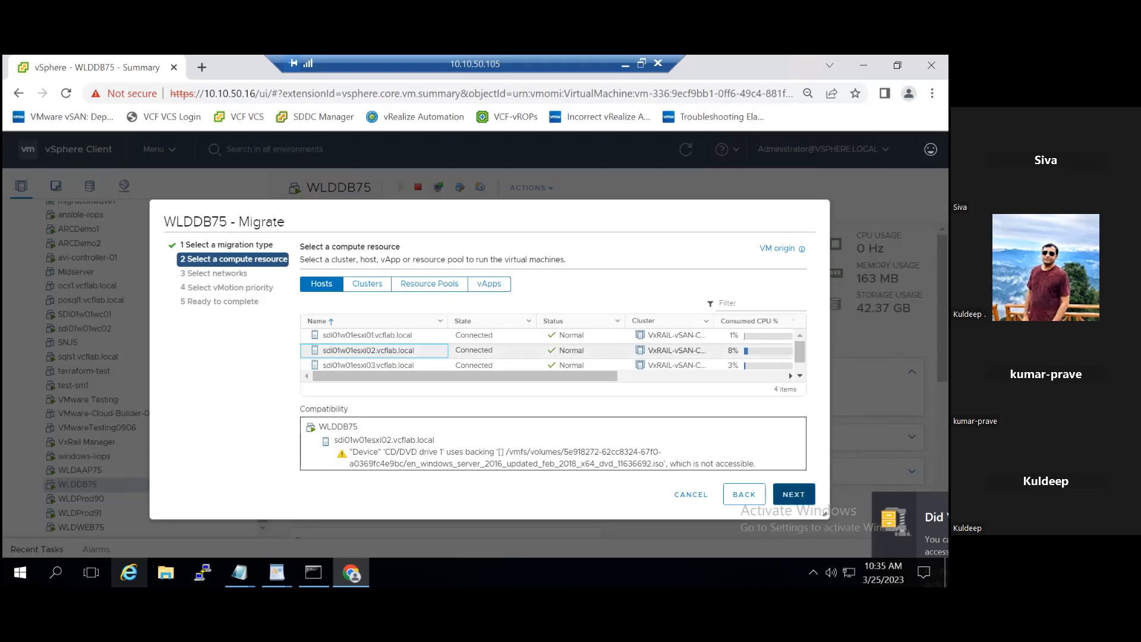
pyautogui.click(735, 498)
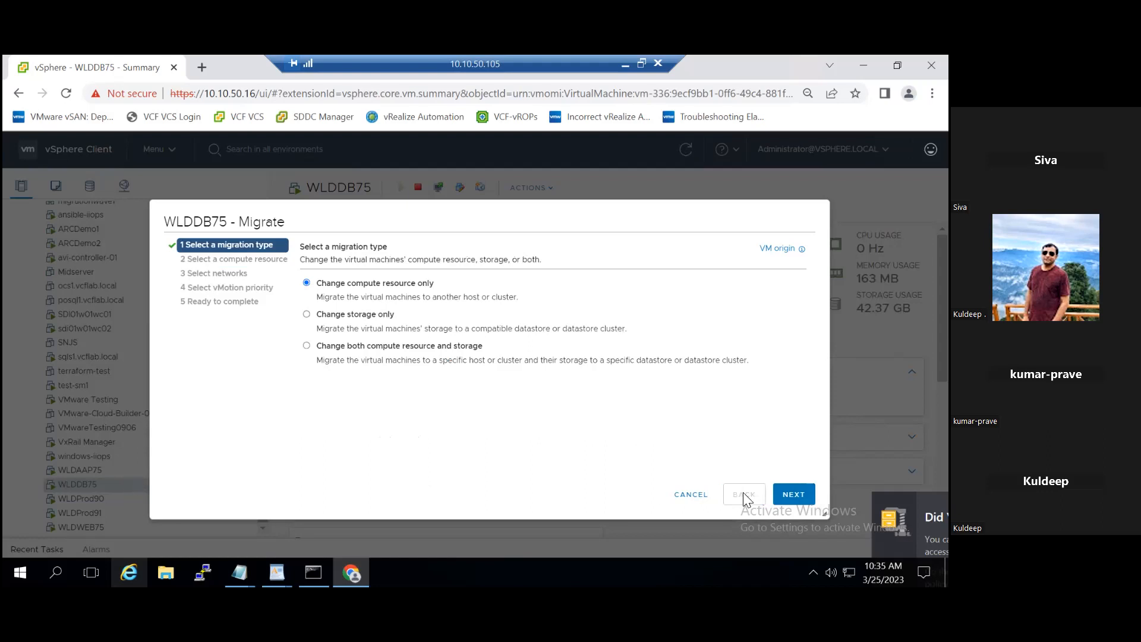
pyautogui.click(699, 497)
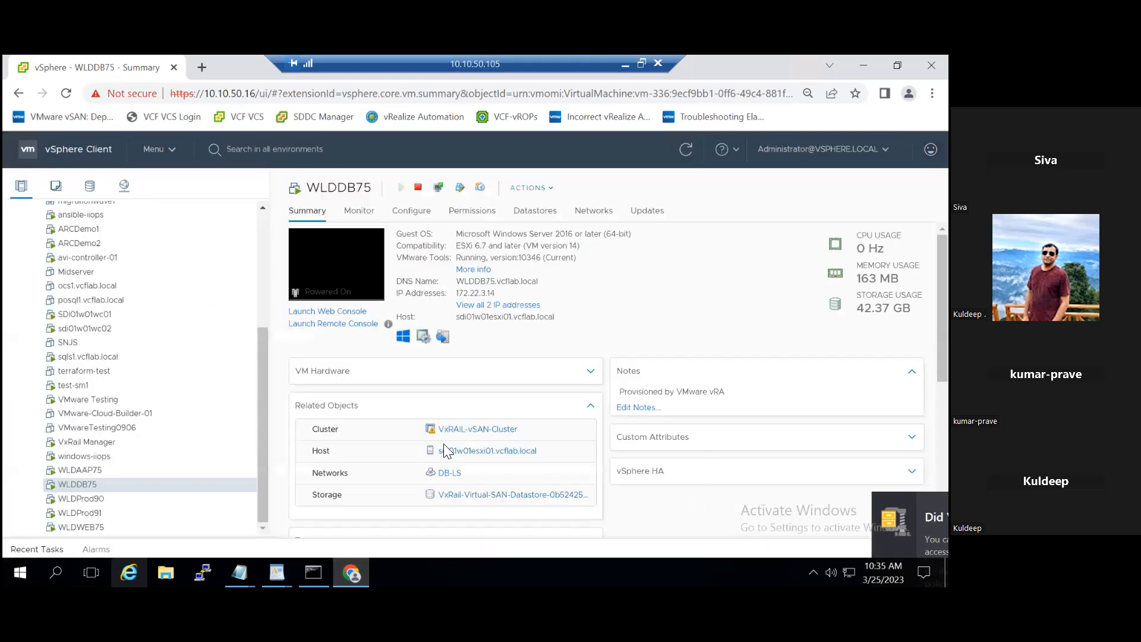
# Step: Set CD/DVD drive 1 of WLDDB75 to Client Device and save the virtual machine's settings
pyautogui.rightClick(91, 486)
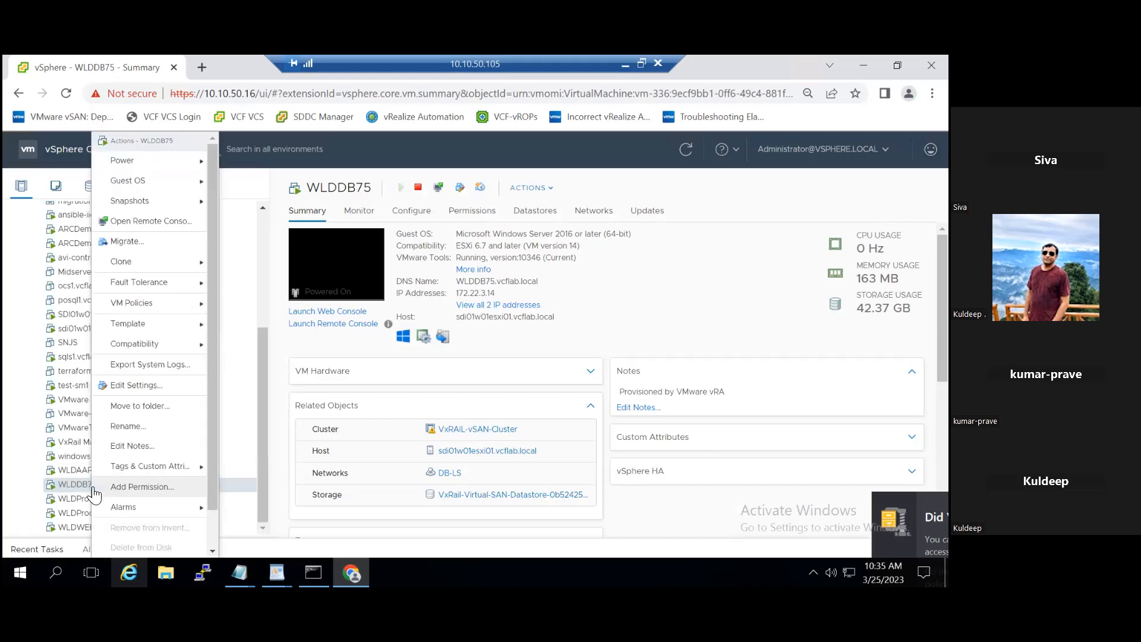
pyautogui.click(155, 381)
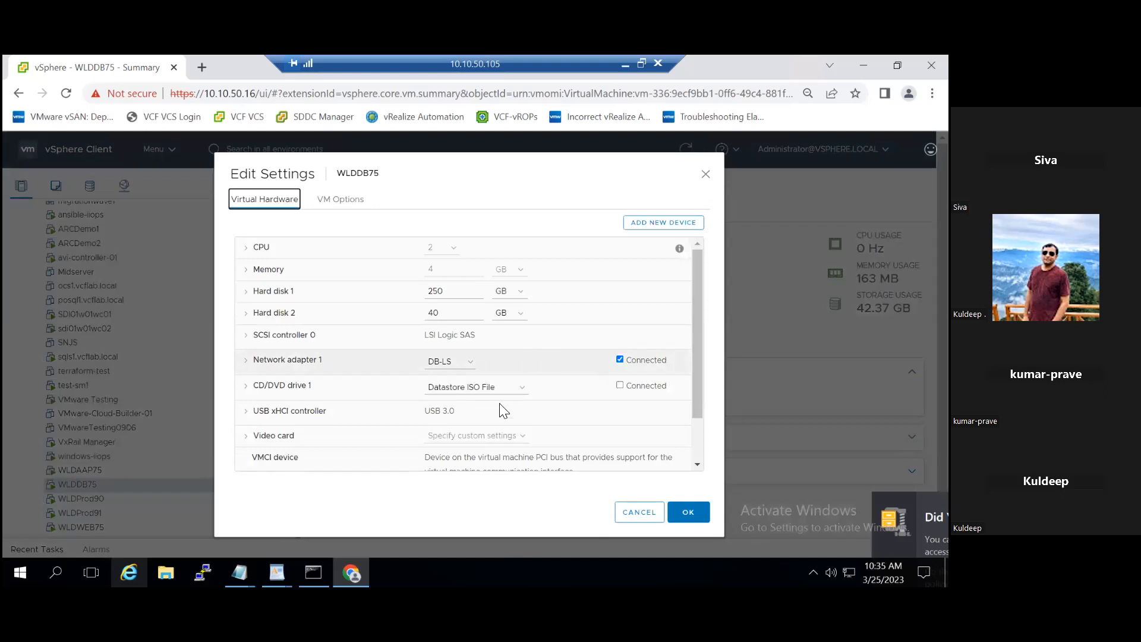
pyautogui.click(523, 388)
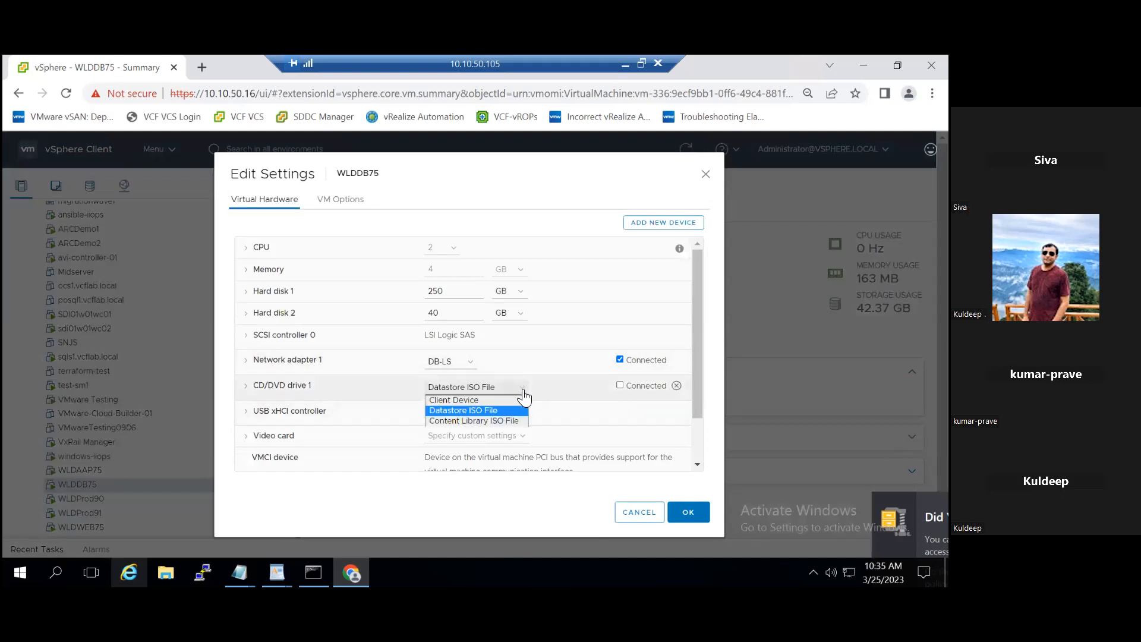
pyautogui.click(472, 393)
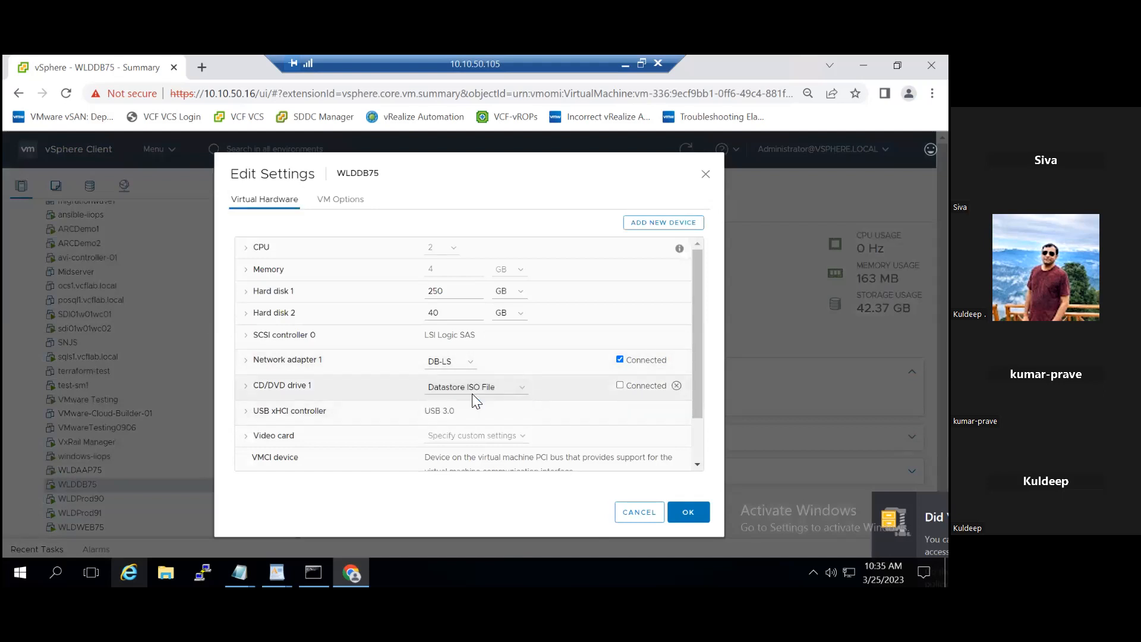
pyautogui.click(485, 393)
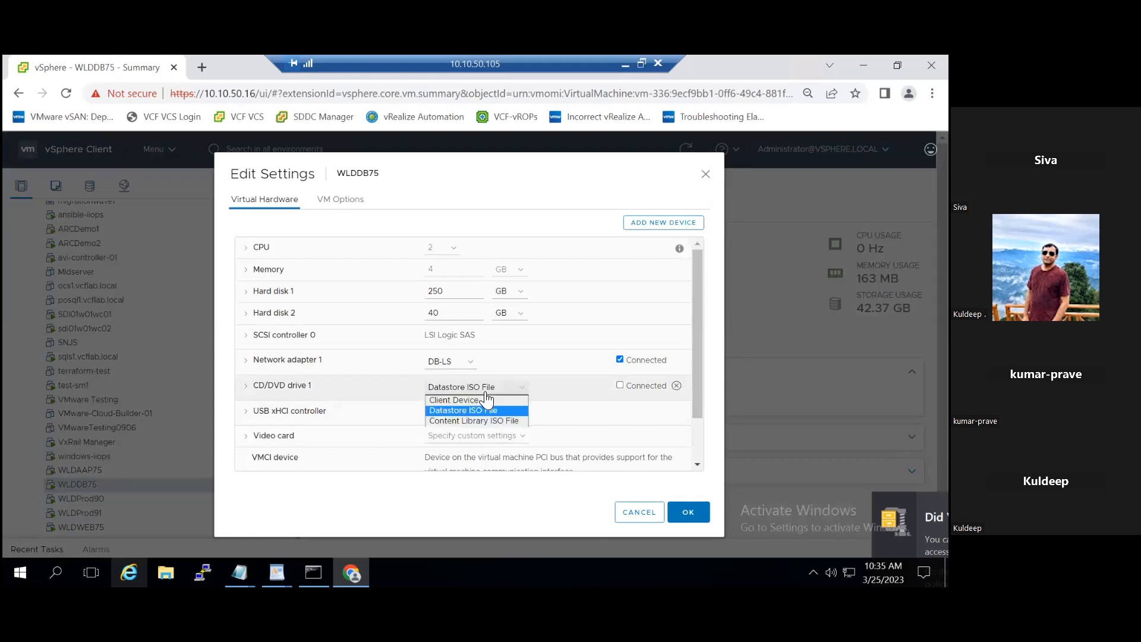
pyautogui.click(481, 399)
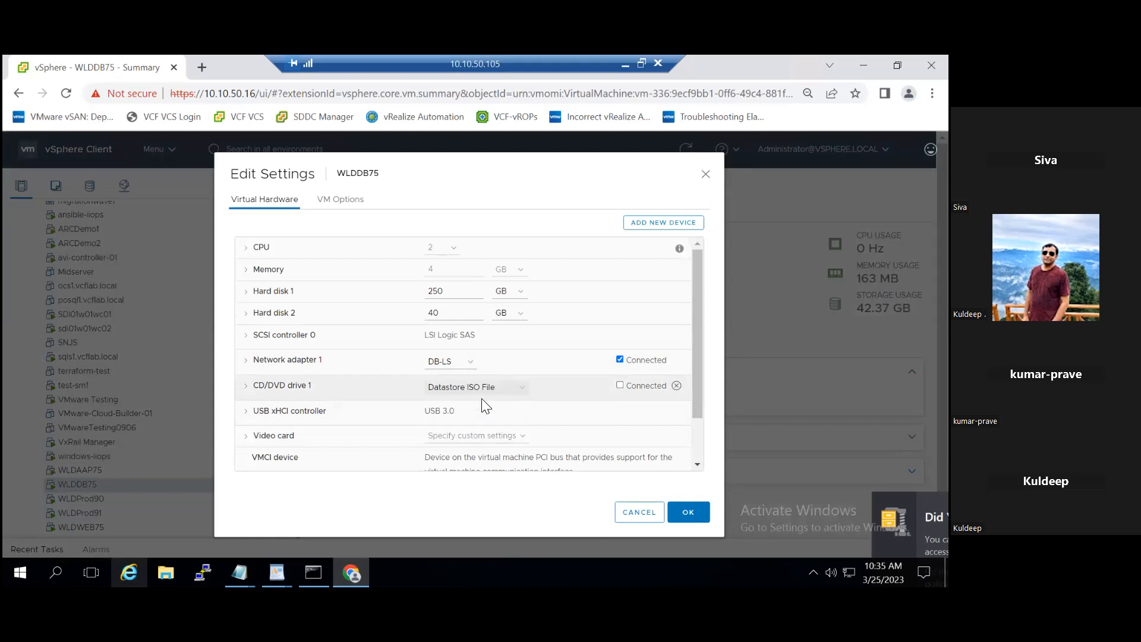
pyautogui.click(687, 514)
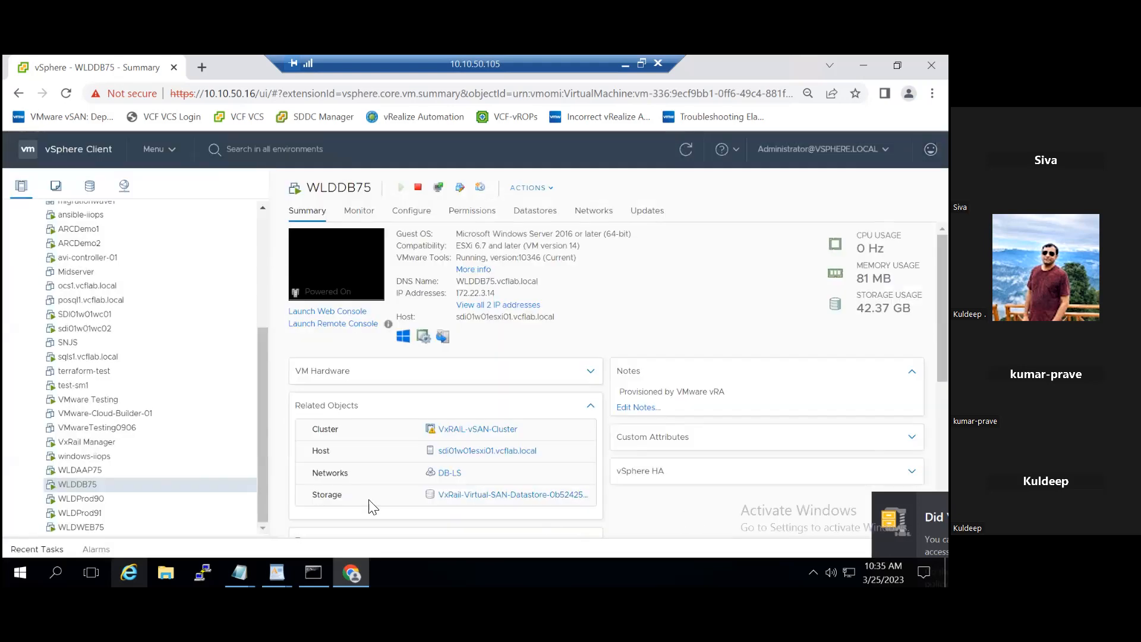
# Step: Migrate WLDDB75 to host sdi01w01esxi02.vcflab.local, changing the compute resource only, with destination network DB-LS and high vMotion priority
pyautogui.rightClick(88, 483)
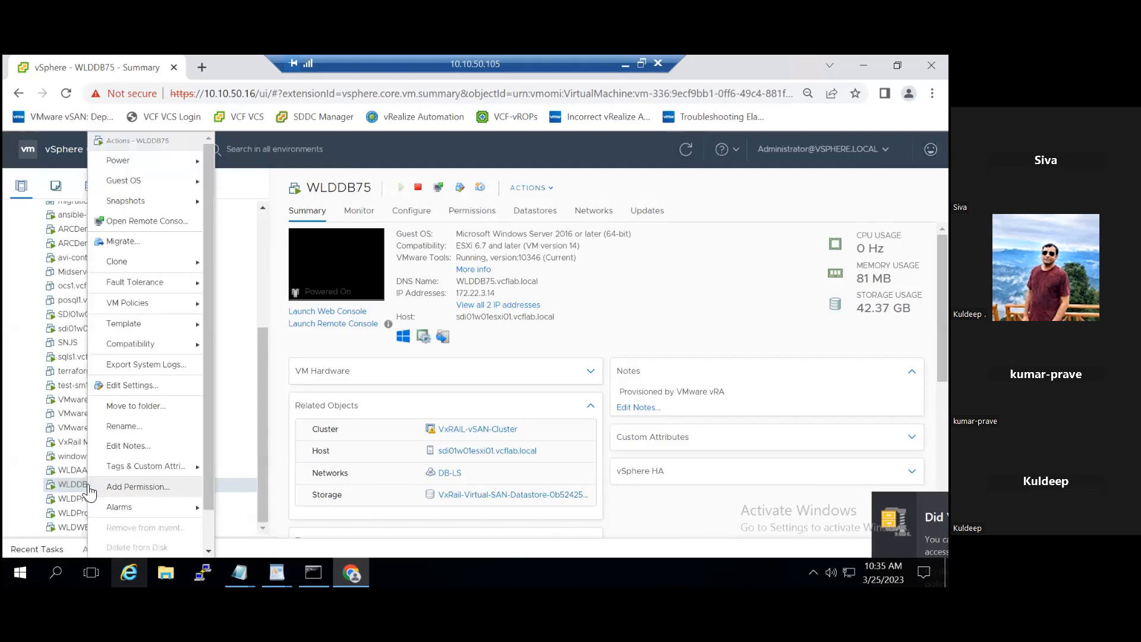
pyautogui.click(155, 238)
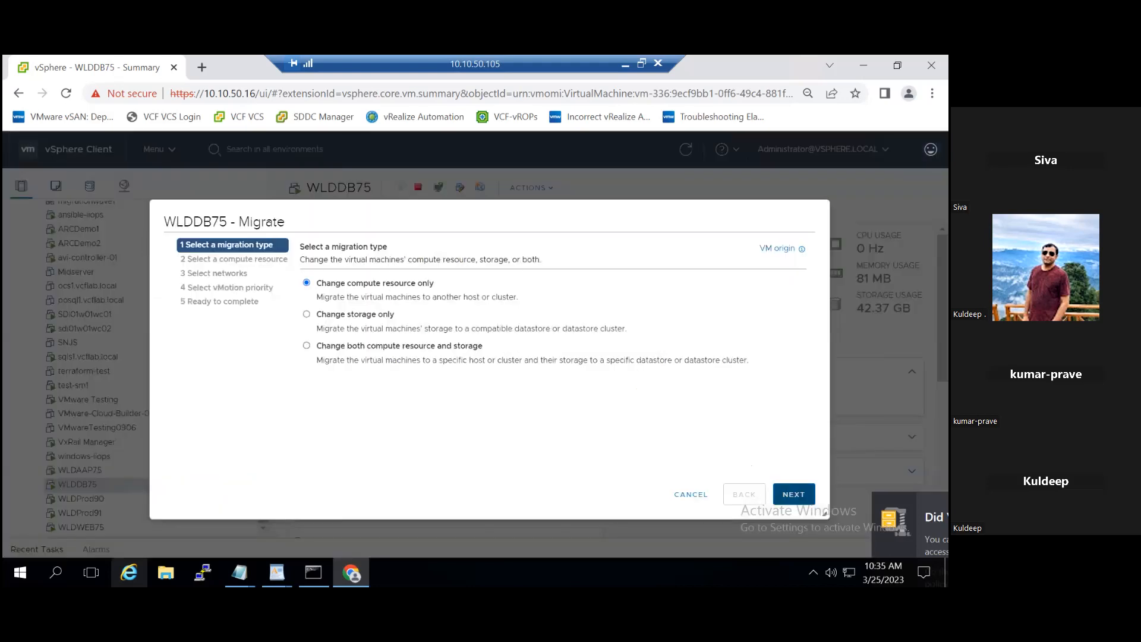
pyautogui.click(793, 494)
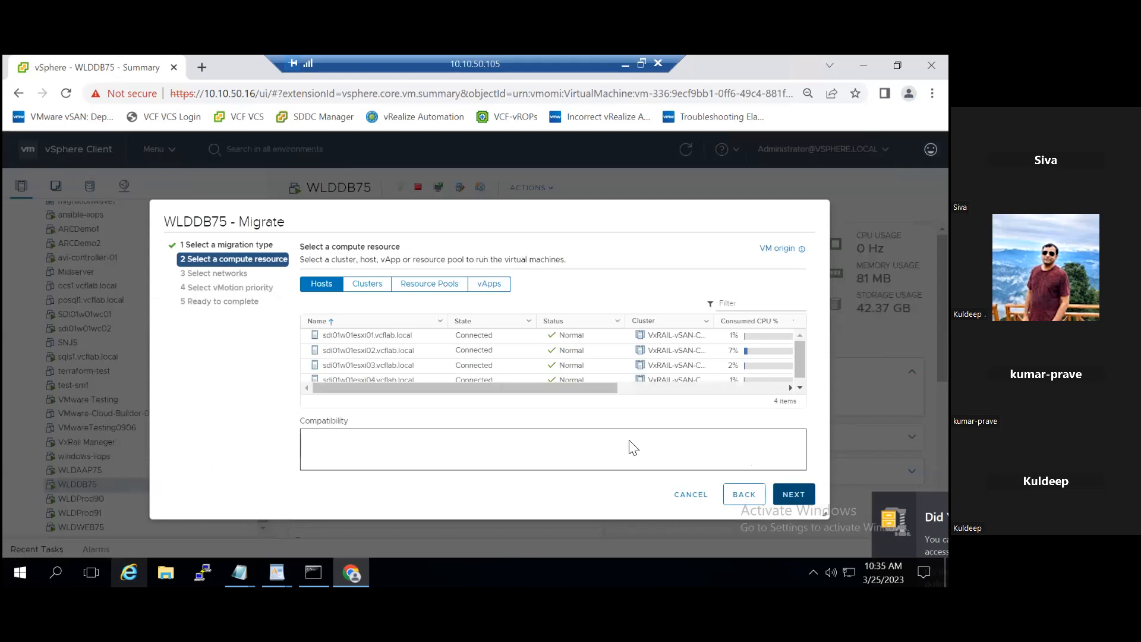
pyautogui.click(413, 353)
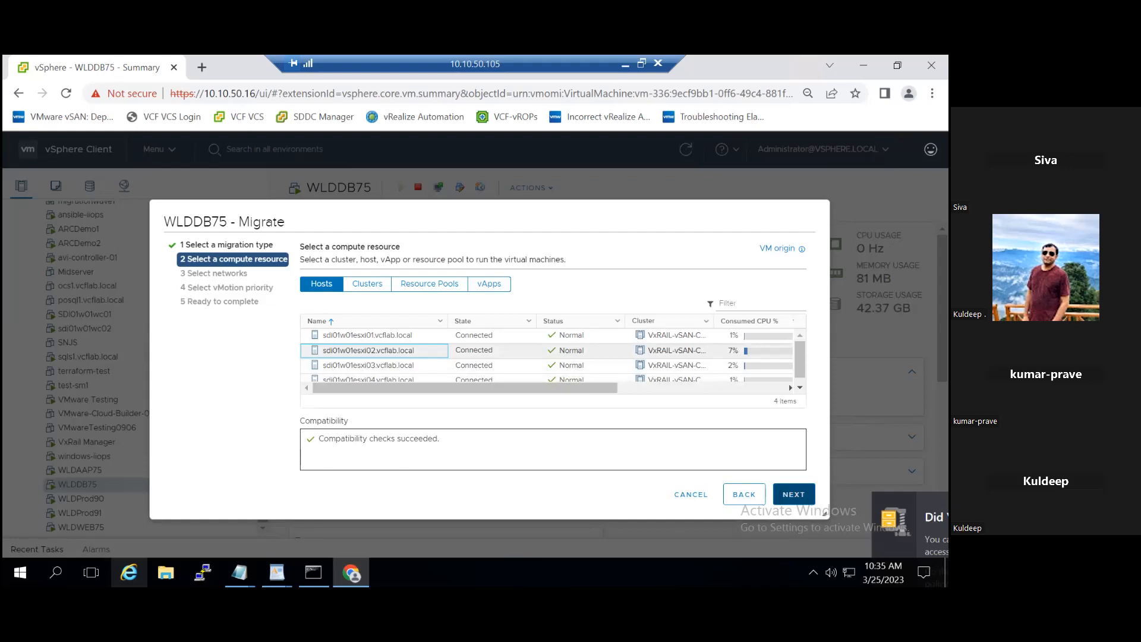
pyautogui.click(794, 495)
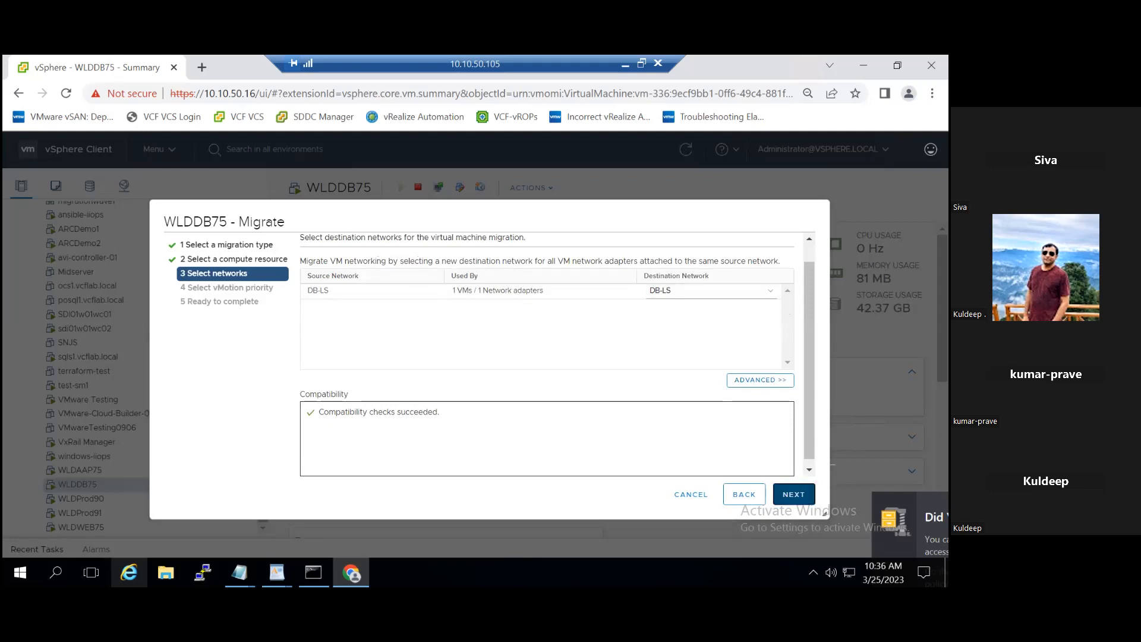
pyautogui.click(793, 494)
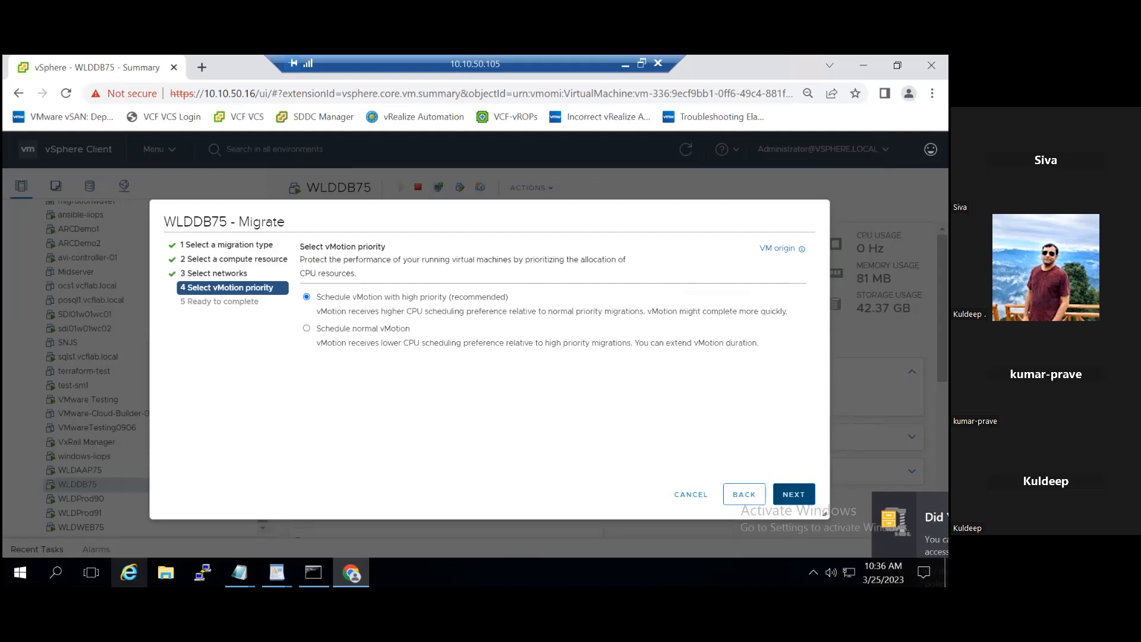
pyautogui.click(754, 493)
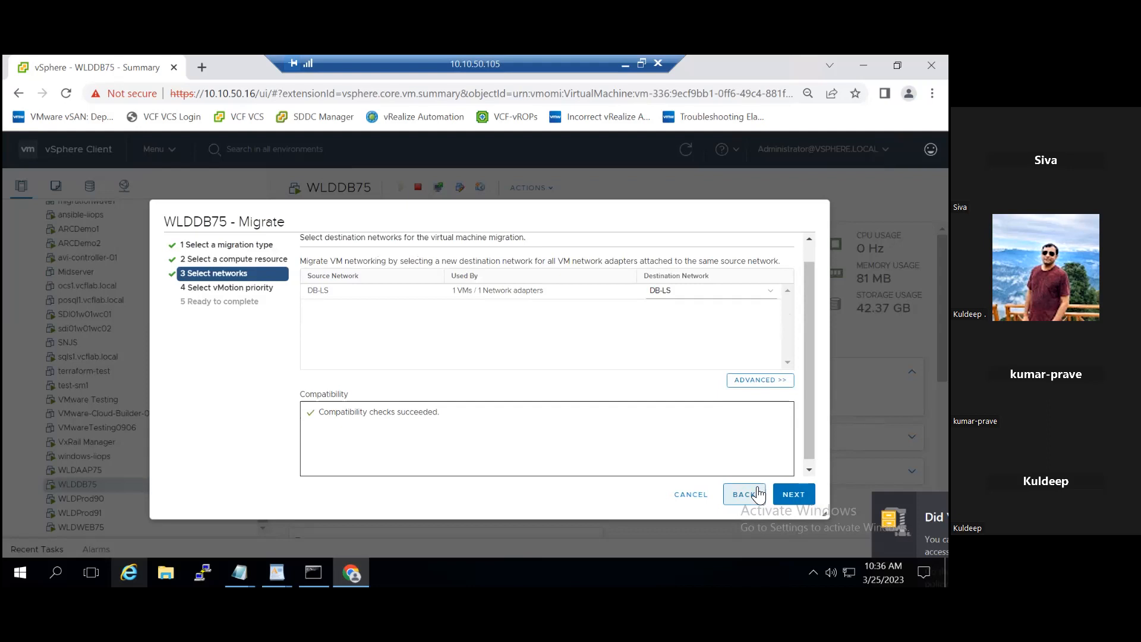
pyautogui.click(777, 494)
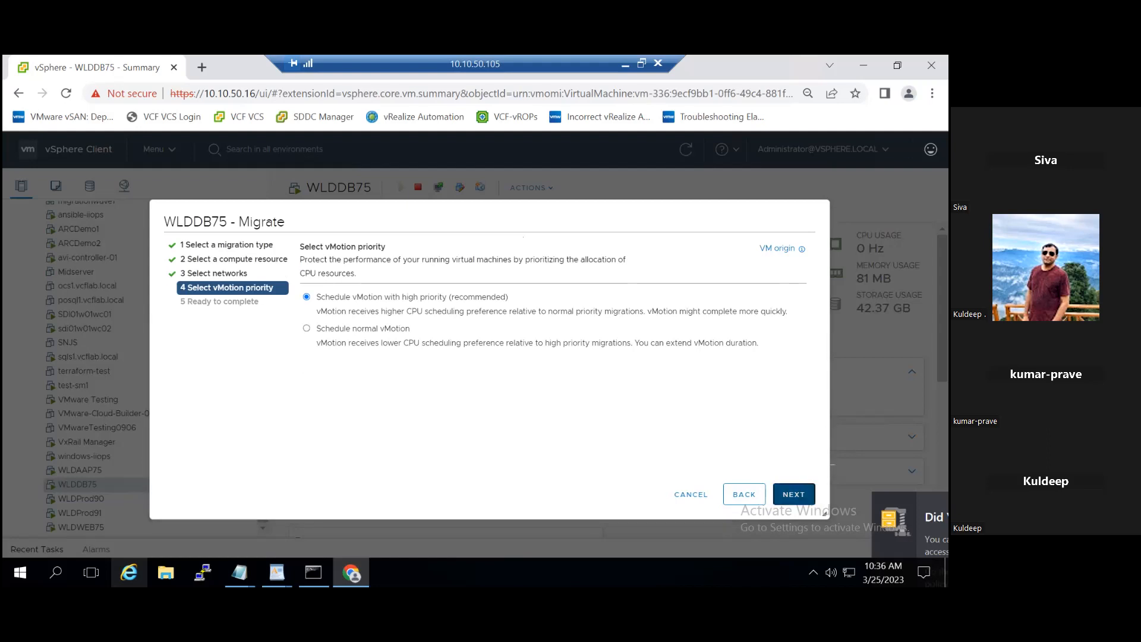
pyautogui.click(793, 494)
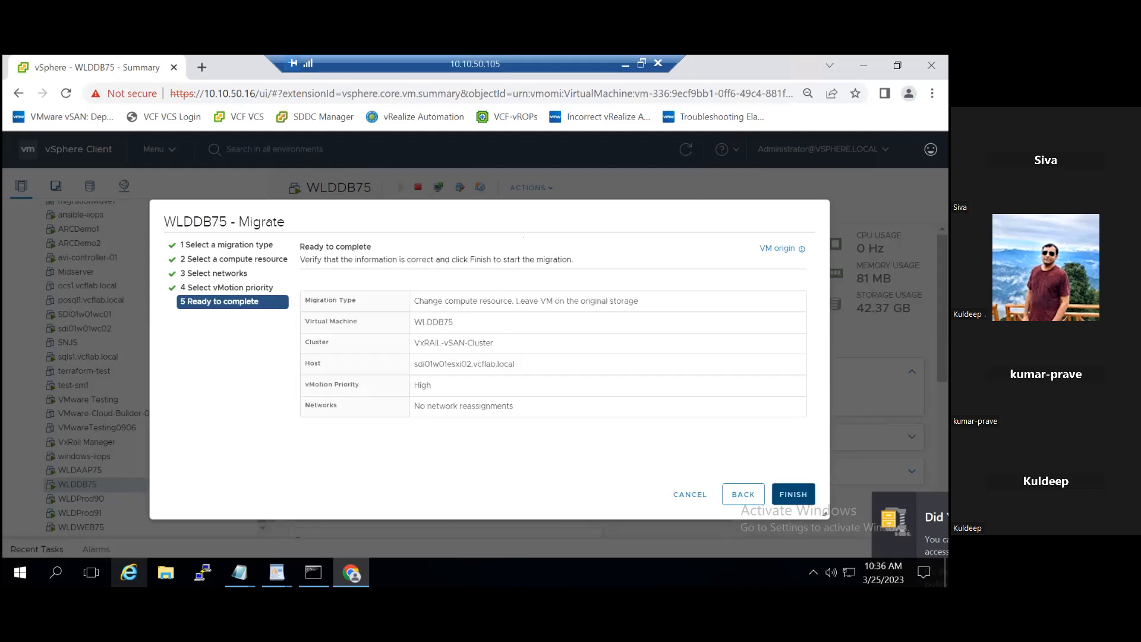
pyautogui.click(793, 494)
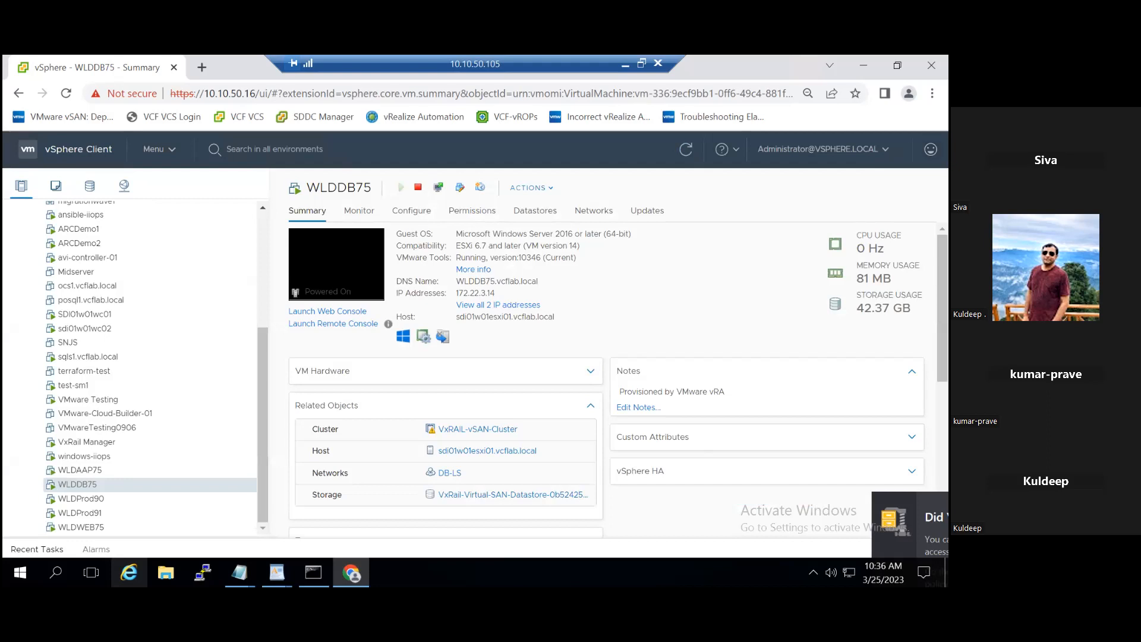
# Step: Check the relocation task of WLDDB75 in the recent tasks and the host shown in its summary
pyautogui.click(51, 551)
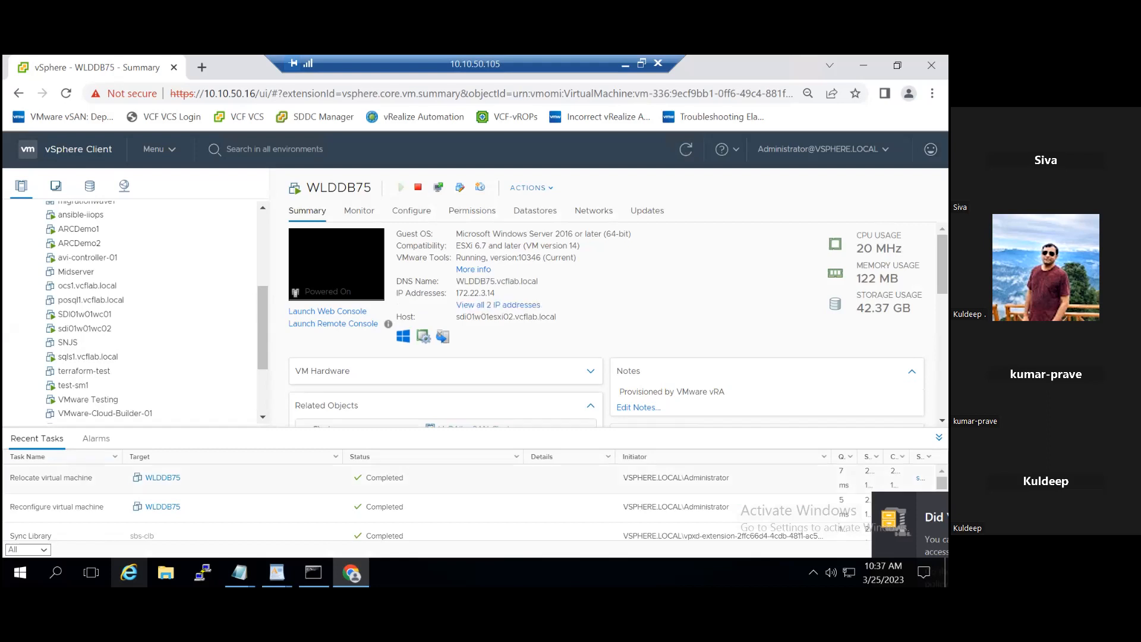
pyautogui.doubleClick(503, 322)
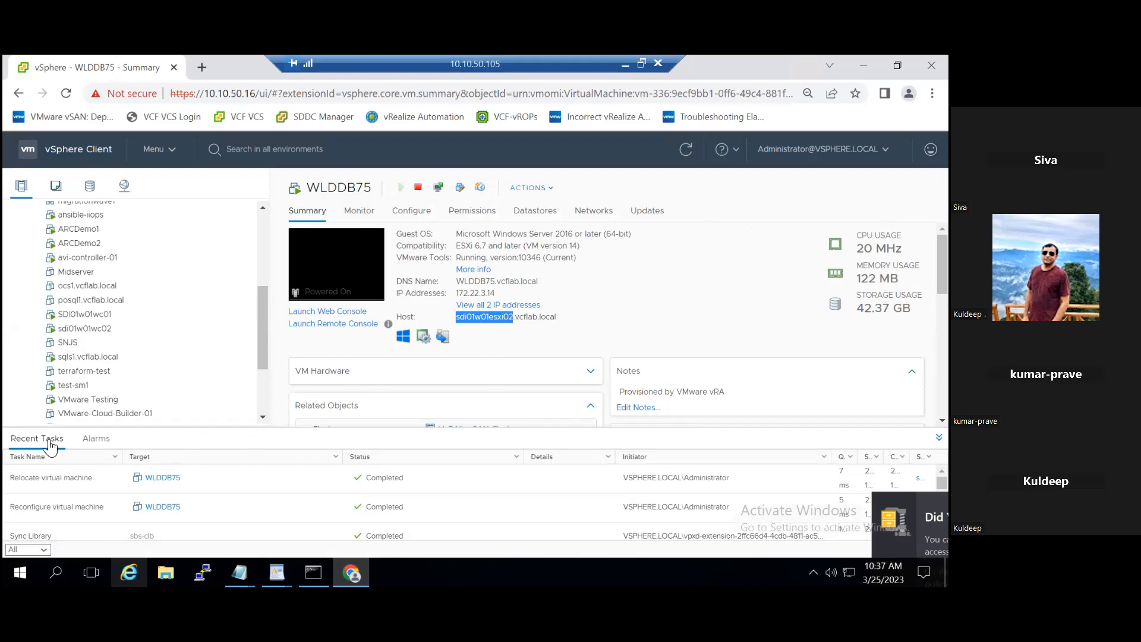
pyautogui.click(938, 438)
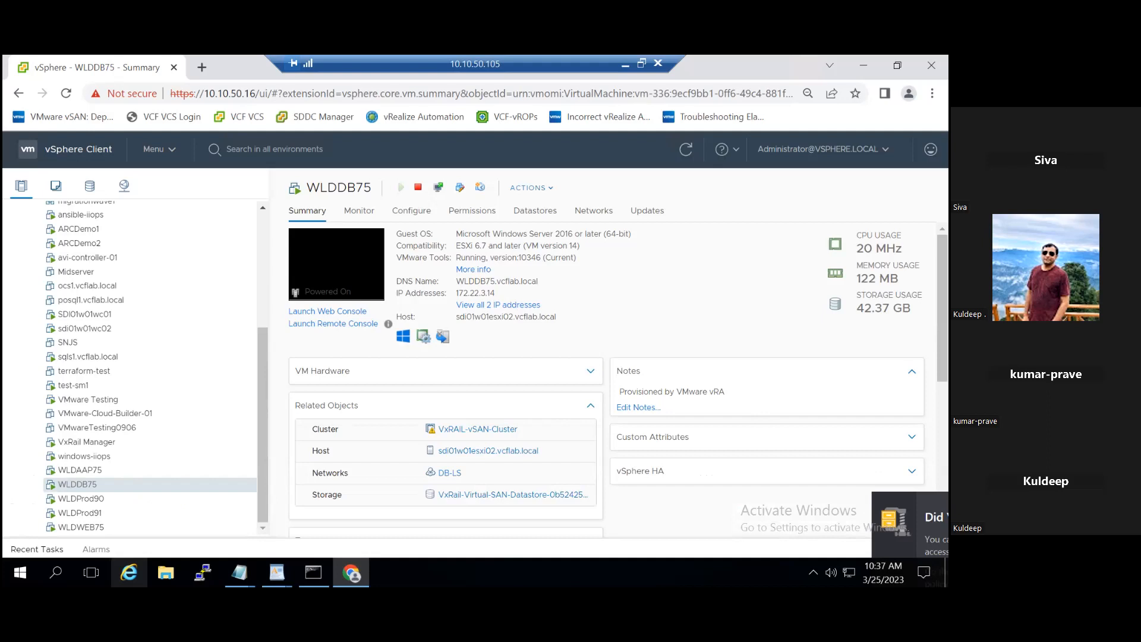
# Step: Review the destination hosts offered for a compute-only migration of the powered-off Midserver and cancel the migration
pyautogui.click(99, 273)
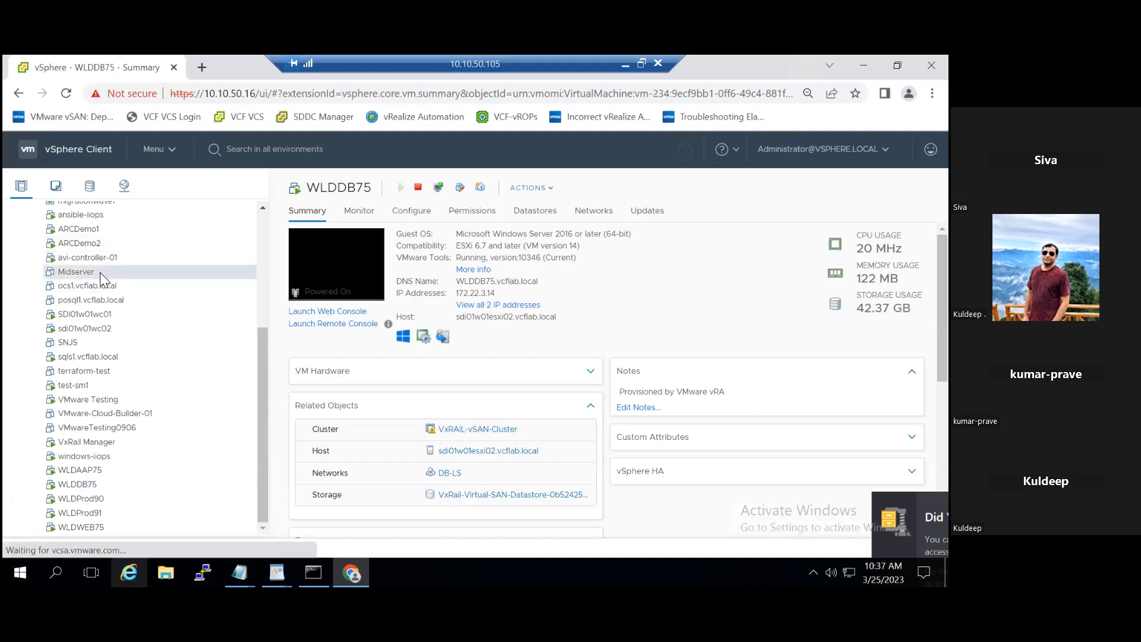
pyautogui.rightClick(103, 274)
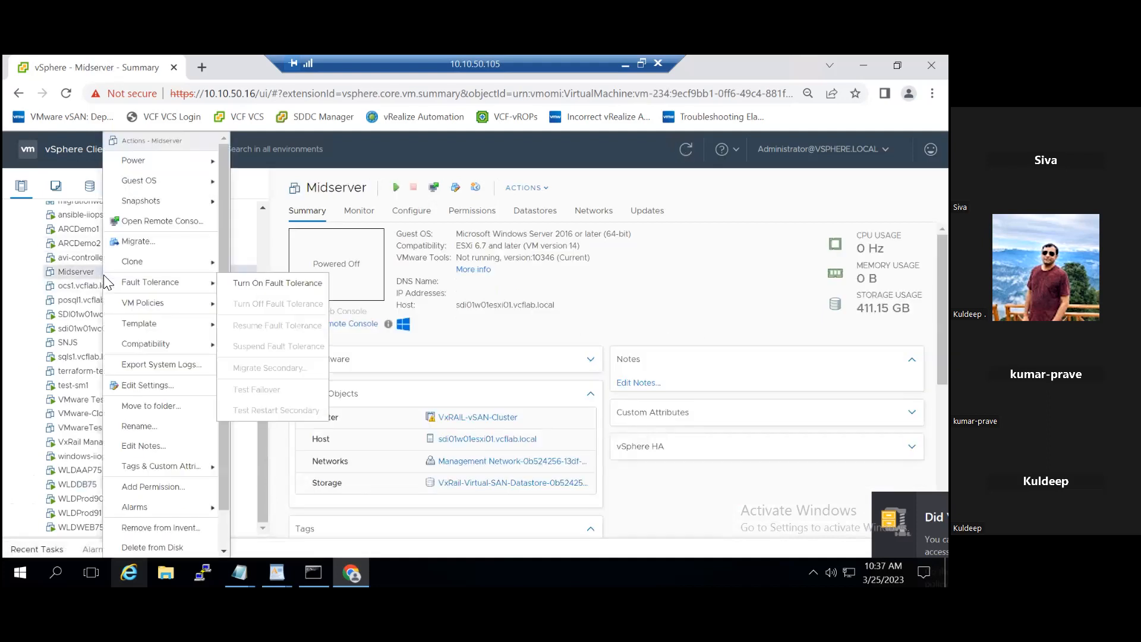
pyautogui.click(145, 248)
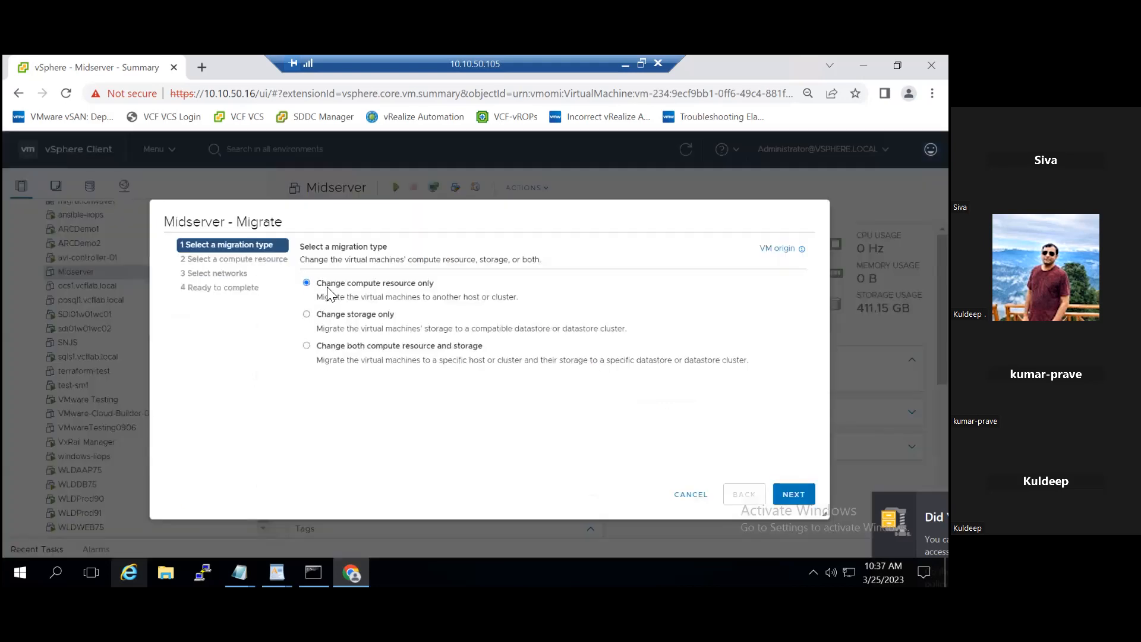
pyautogui.click(809, 501)
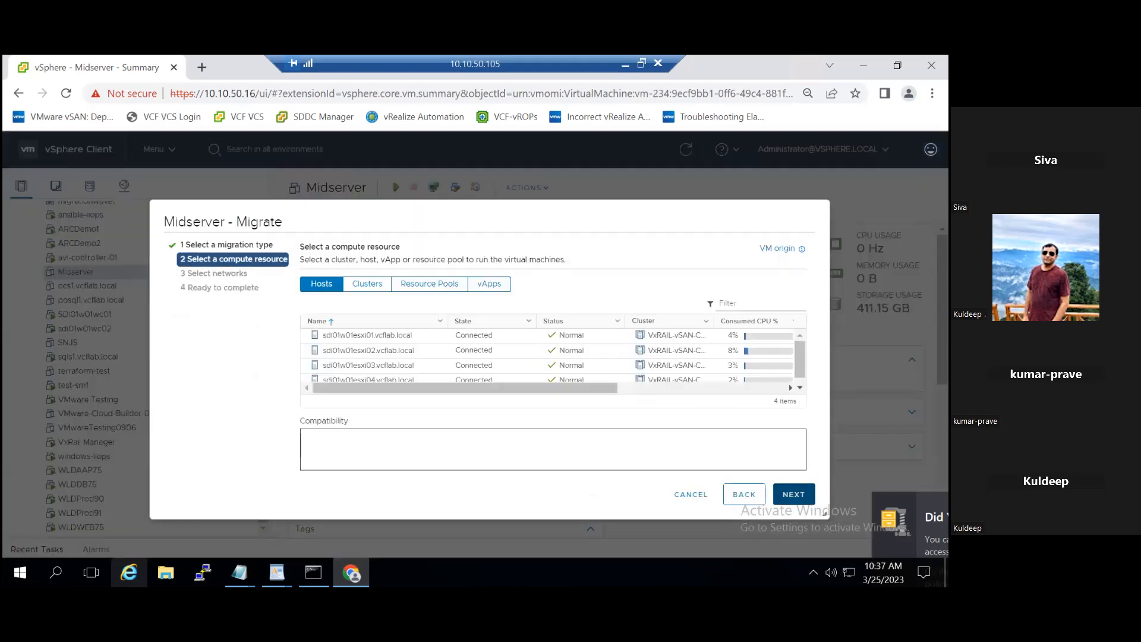
pyautogui.click(701, 495)
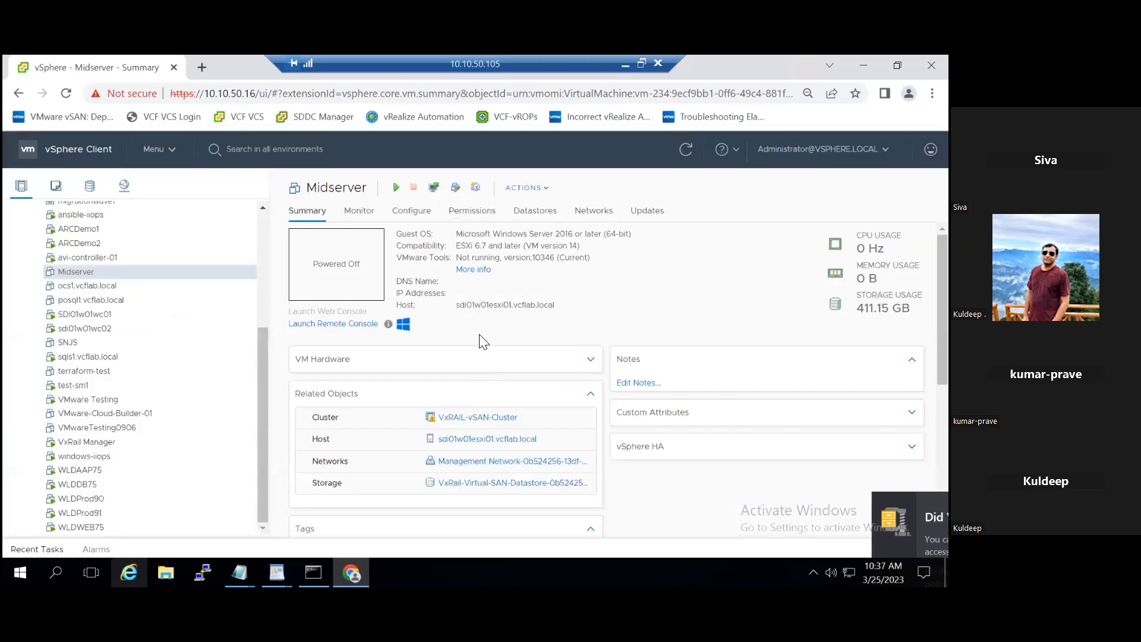
# Step: Review the destination datastores for a storage-only migration of ocs1.vcflab.local and cancel the migration
pyautogui.click(115, 281)
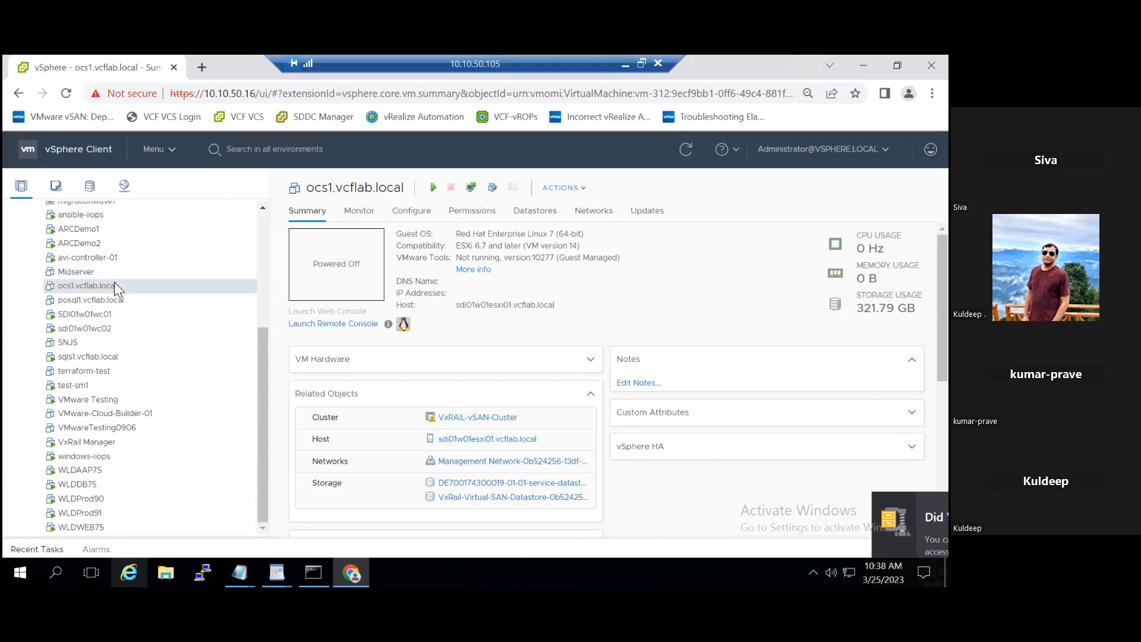
pyautogui.rightClick(115, 283)
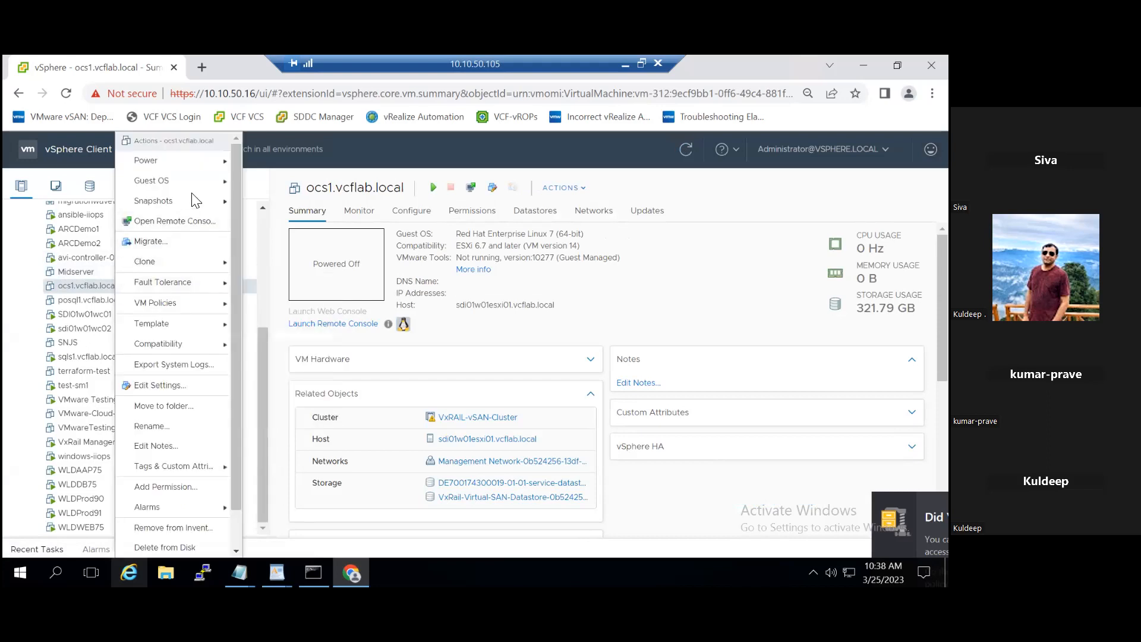
pyautogui.click(170, 242)
pyautogui.click(357, 316)
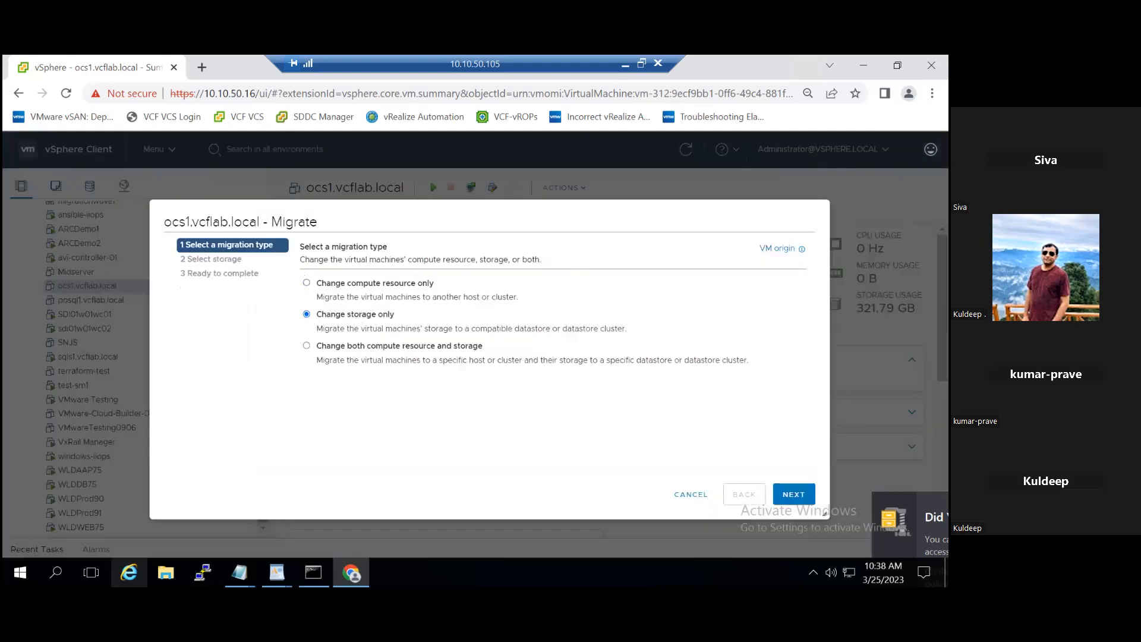
pyautogui.click(793, 494)
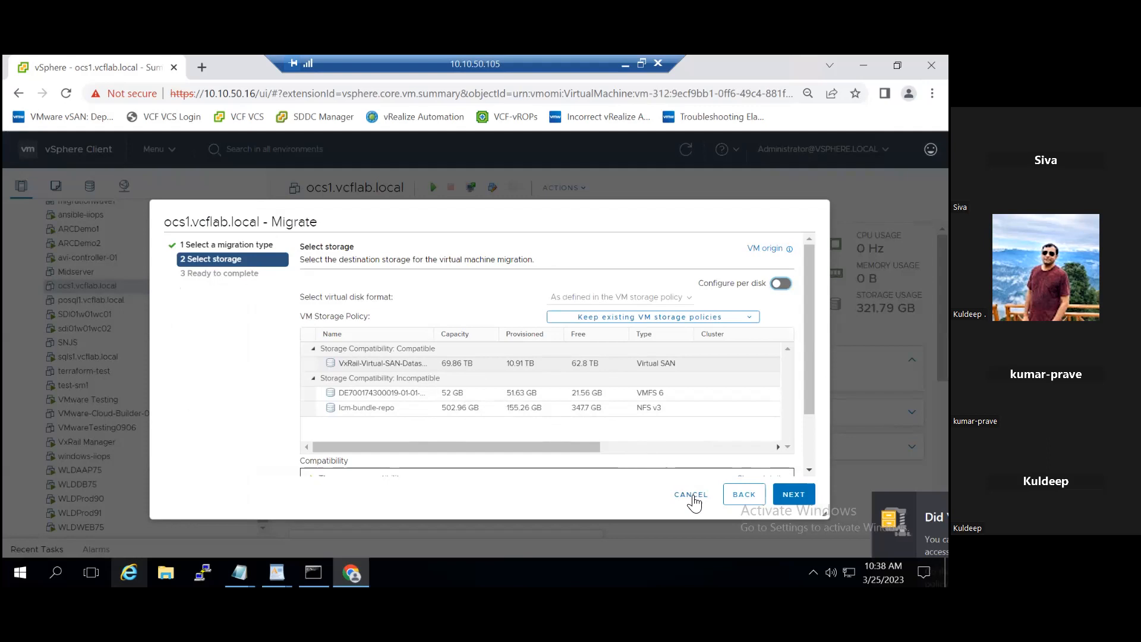
pyautogui.click(692, 495)
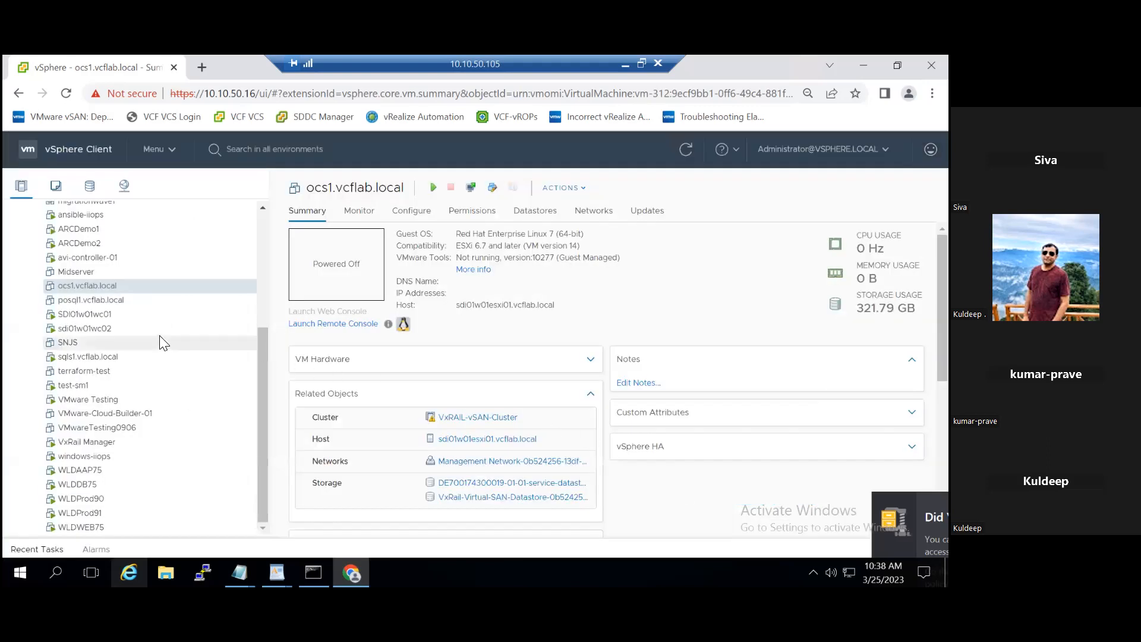
# Step: Review a combined compute and storage migration of ocs1.vcflab.local to host sdi01w01esxi03.vcflab.local up to the storage selection, and cancel it
pyautogui.rightClick(143, 294)
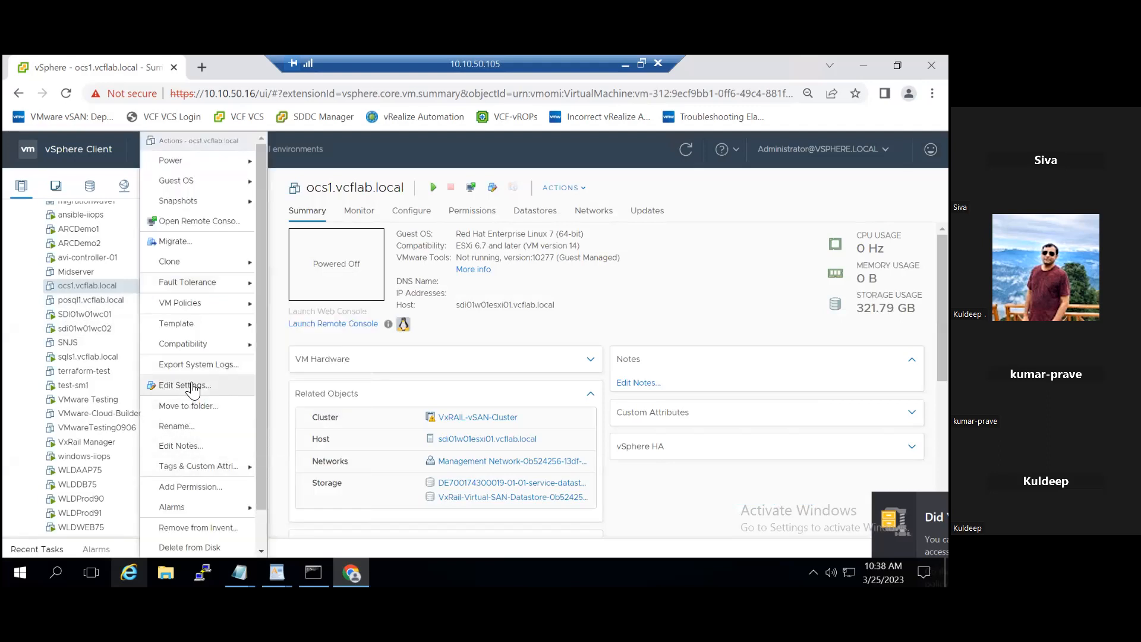
pyautogui.click(203, 246)
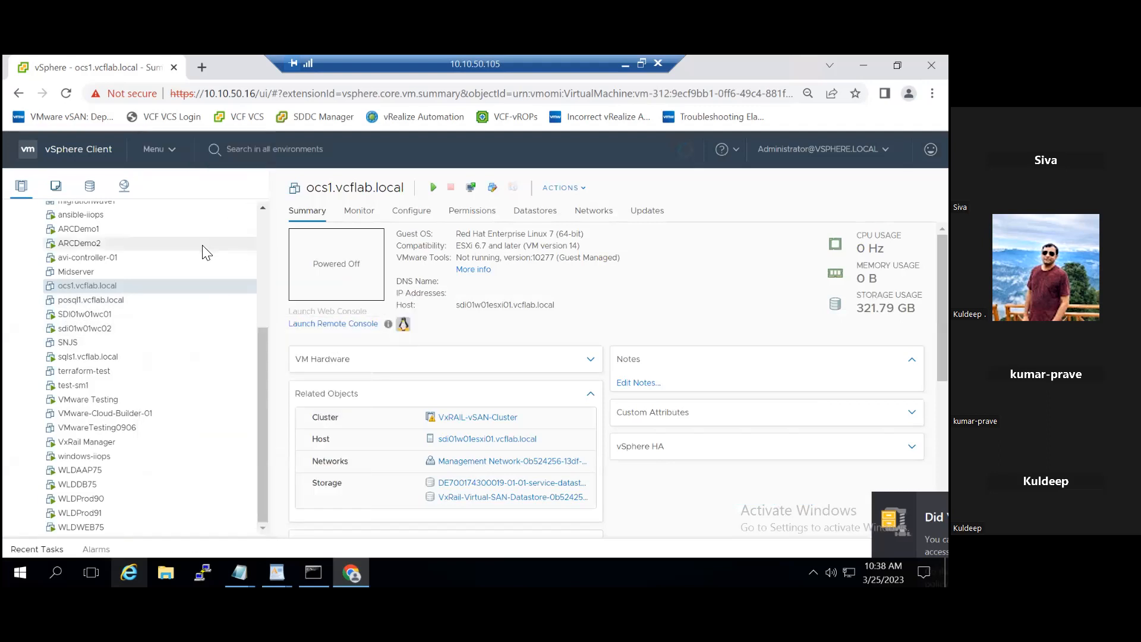
pyautogui.click(398, 348)
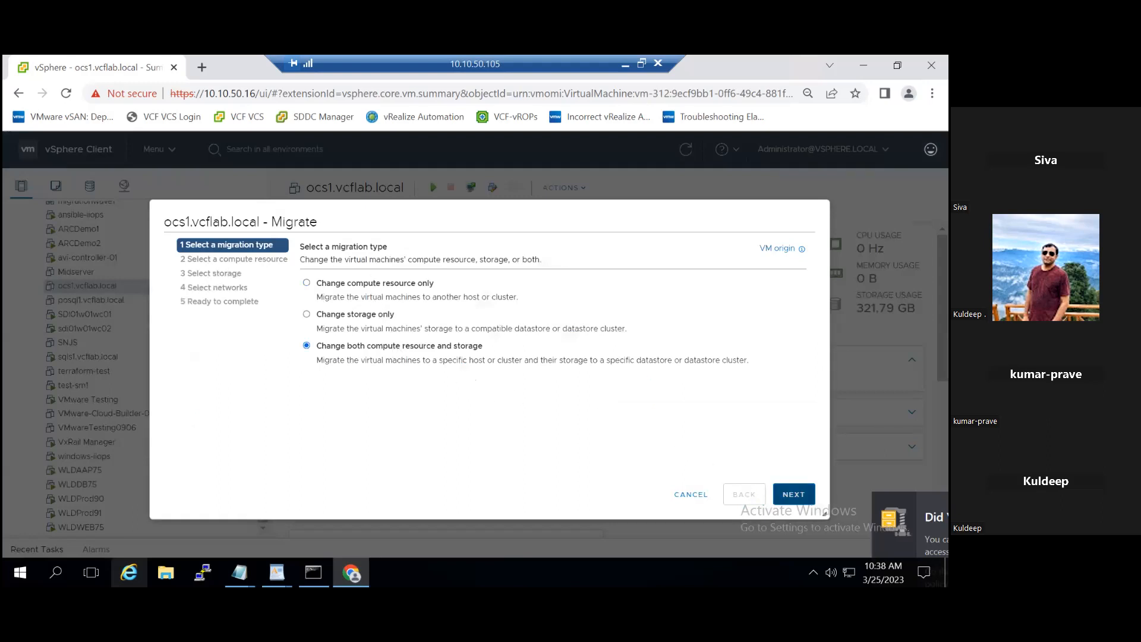
pyautogui.click(793, 494)
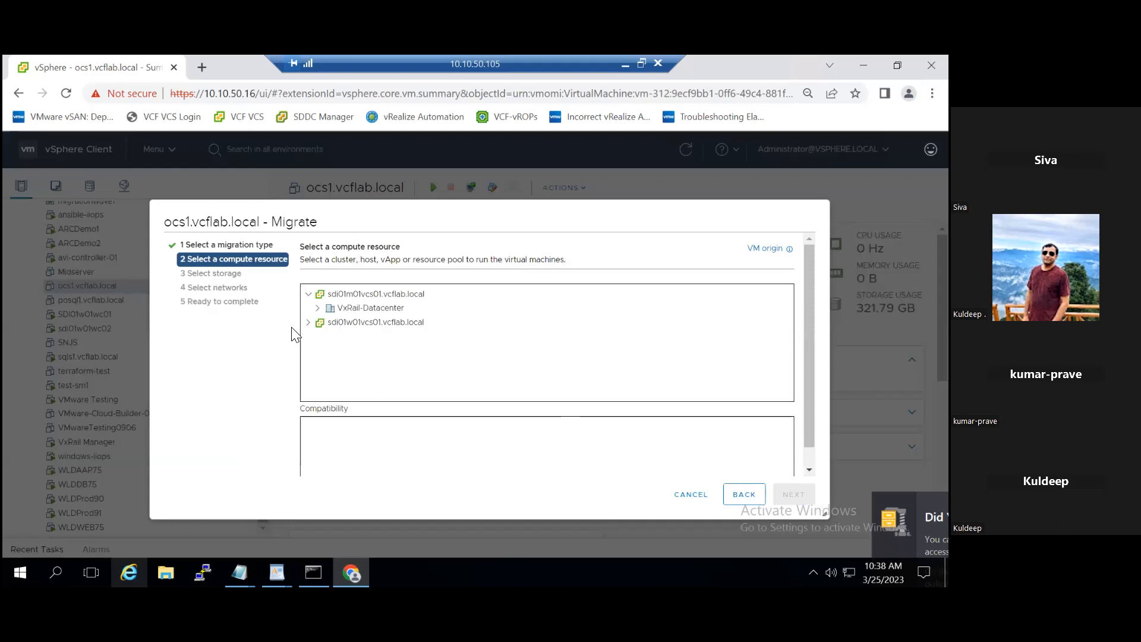
pyautogui.click(308, 322)
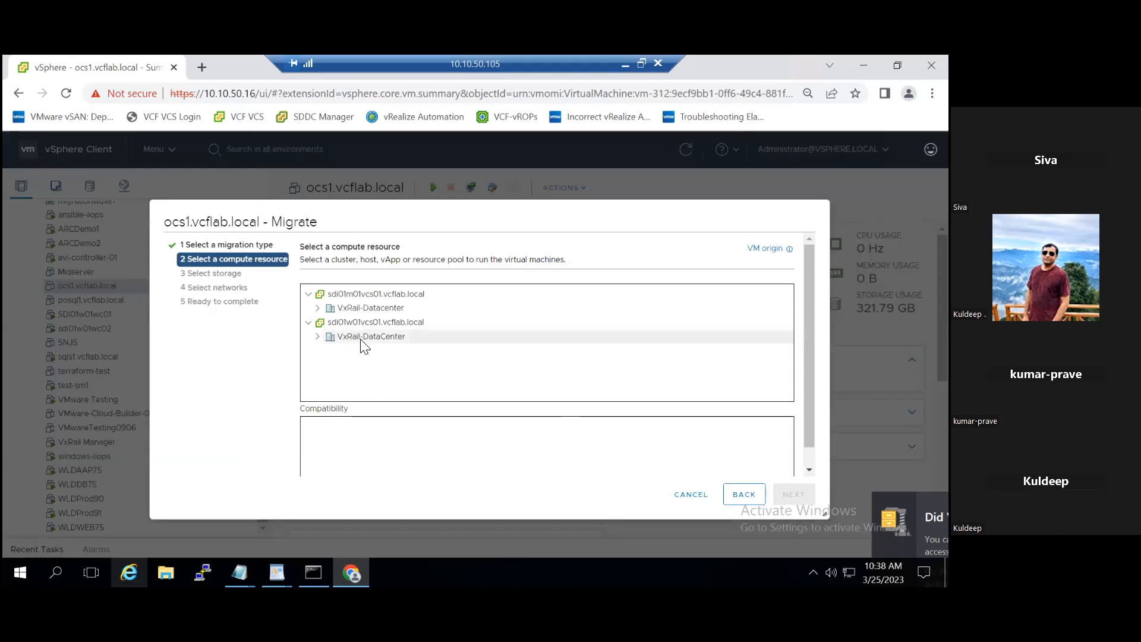
pyautogui.click(318, 337)
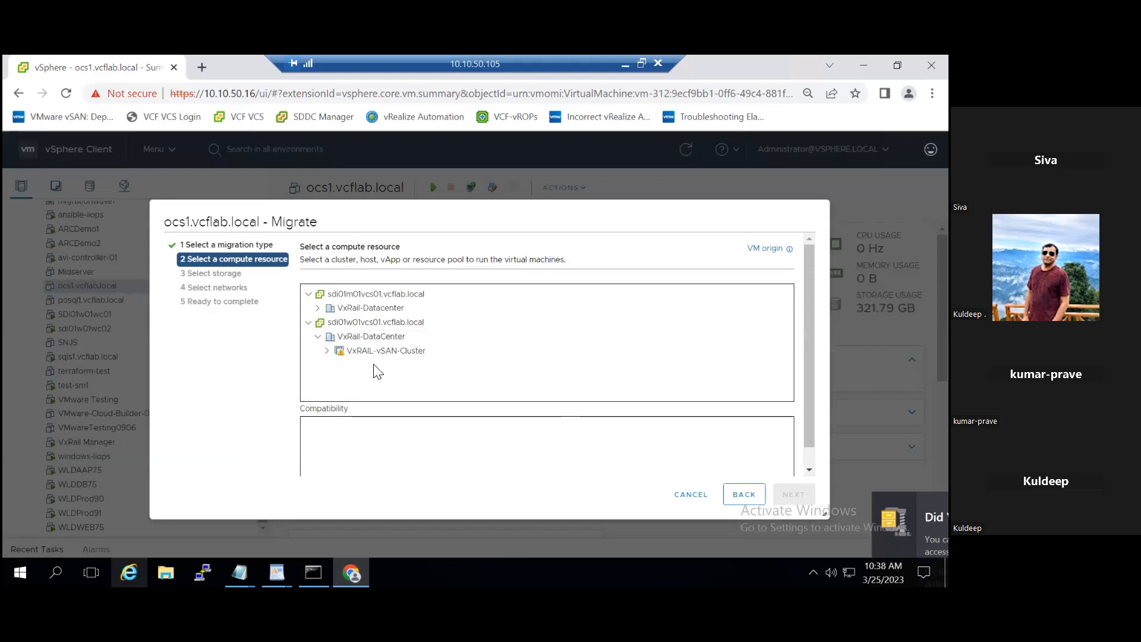
pyautogui.click(325, 352)
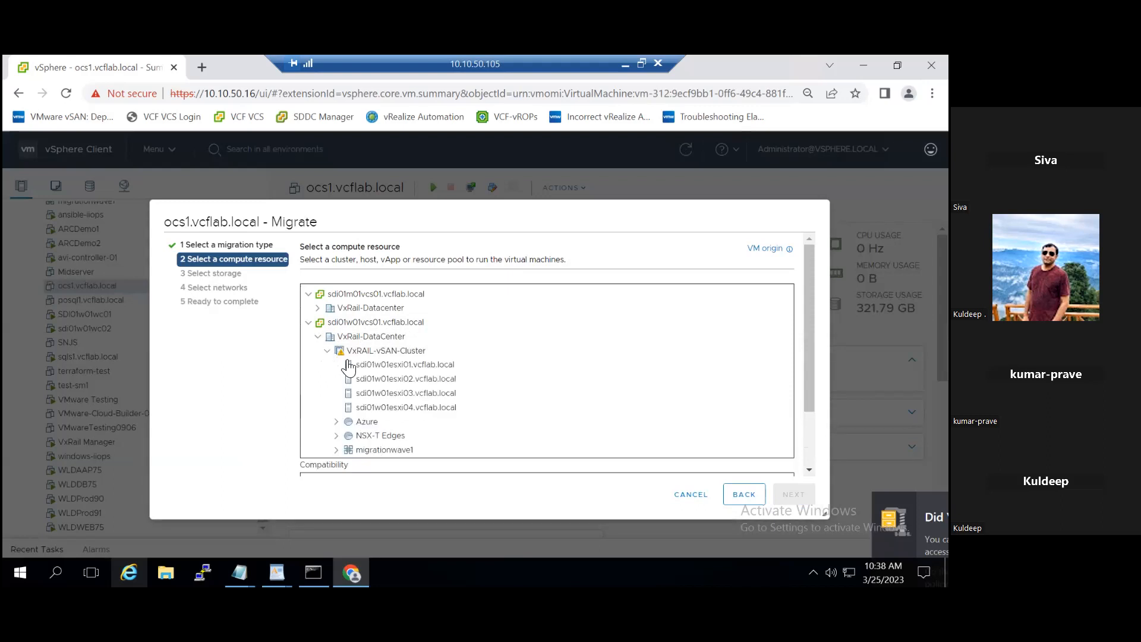
pyautogui.click(396, 393)
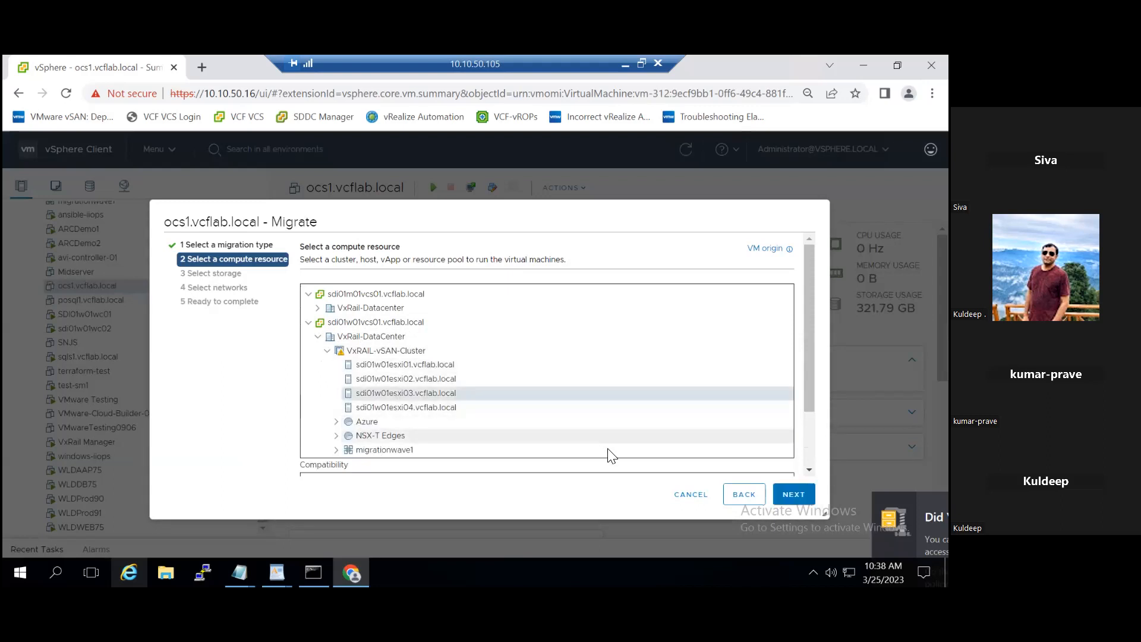
pyautogui.click(793, 493)
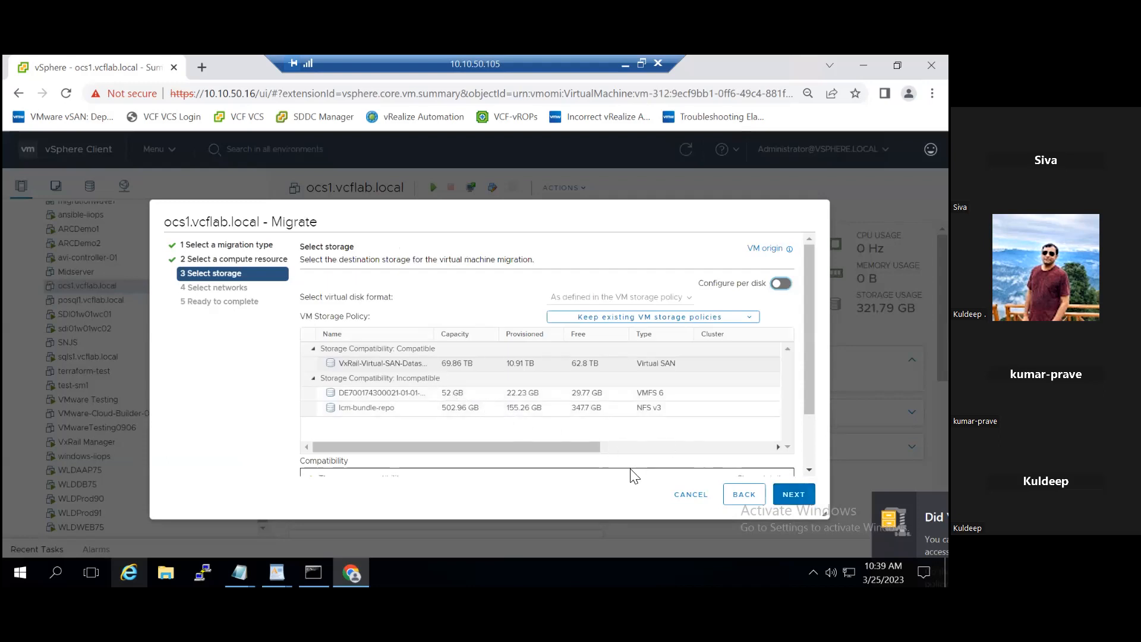
pyautogui.click(683, 498)
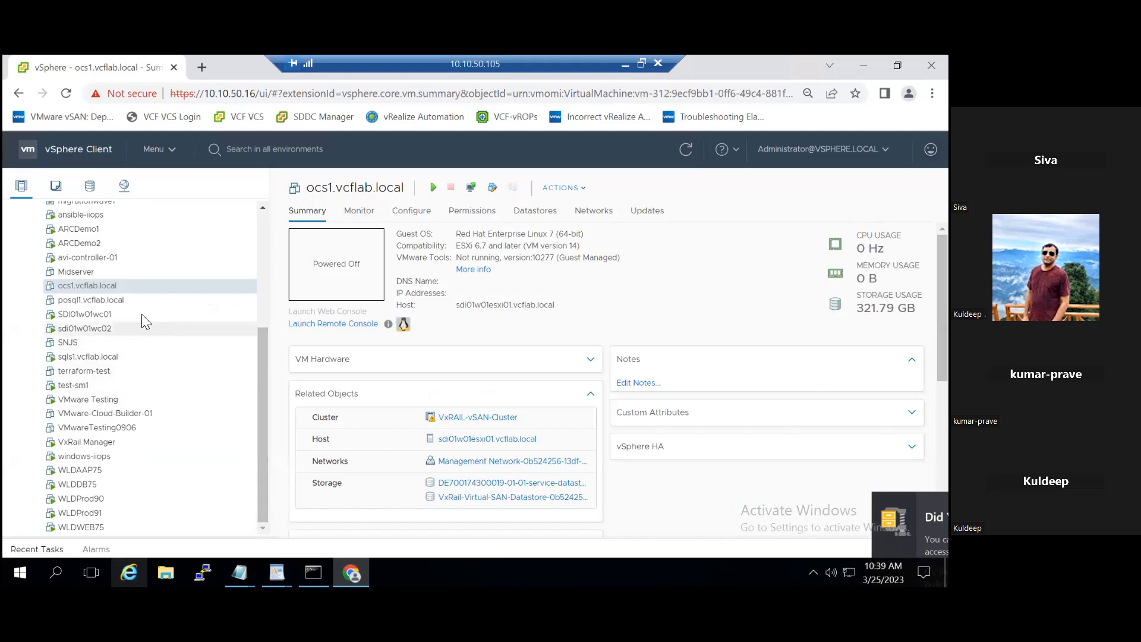
# Step: Open the hardware settings of ocs1.vcflab.local and review its CPU settings, keeping the CPUID Mask on "Expose the NX/XD flag to guest"
pyautogui.rightClick(119, 284)
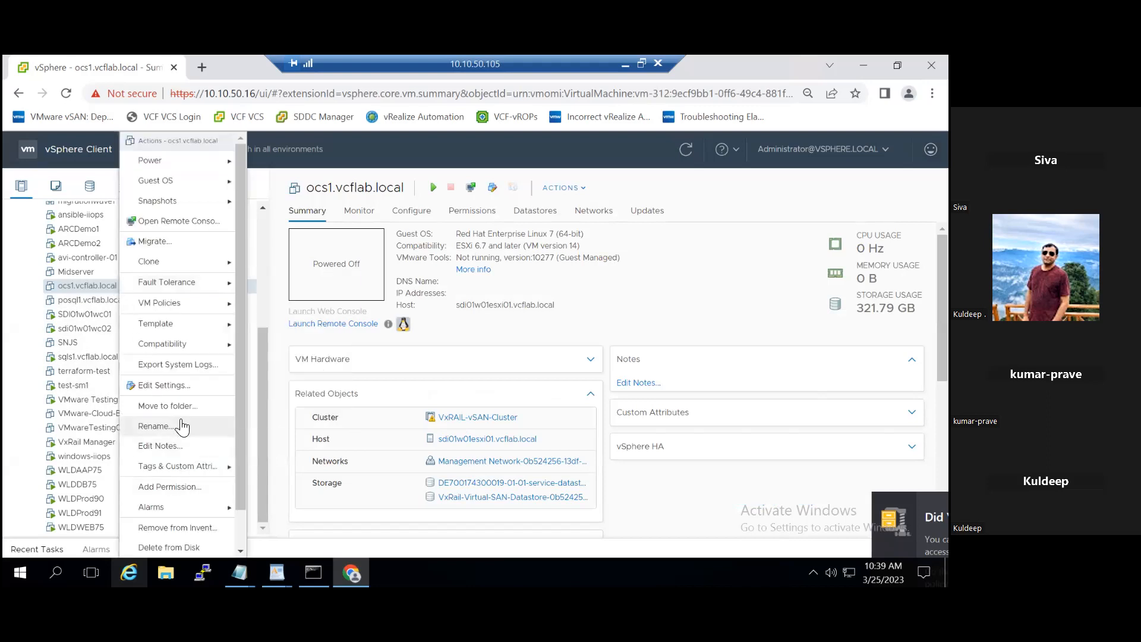
pyautogui.click(179, 385)
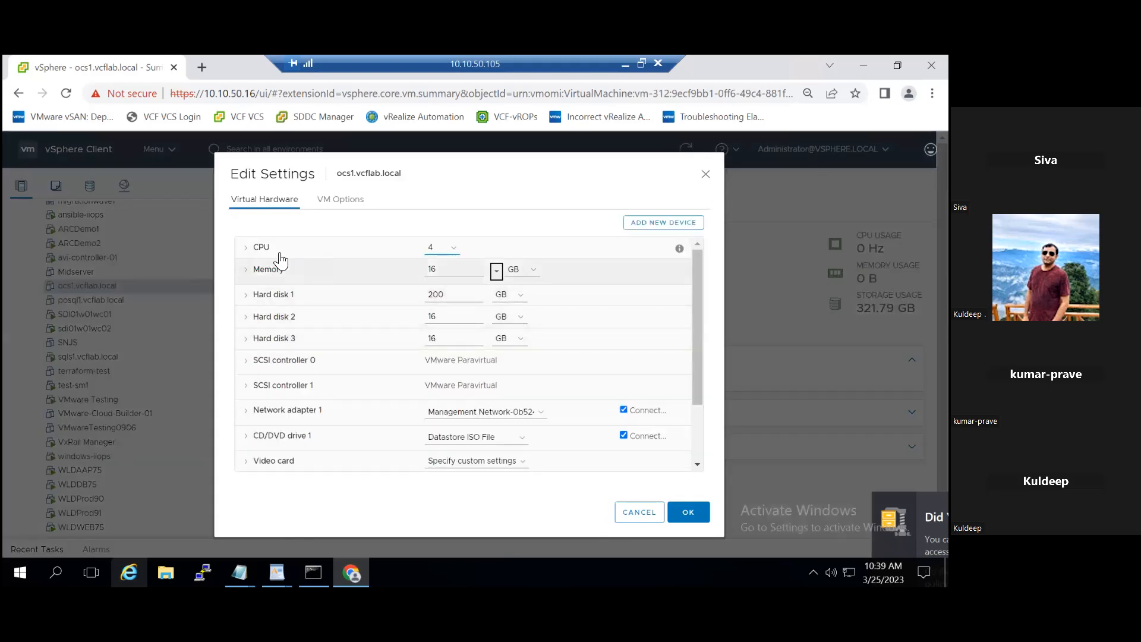
pyautogui.click(245, 248)
pyautogui.click(245, 249)
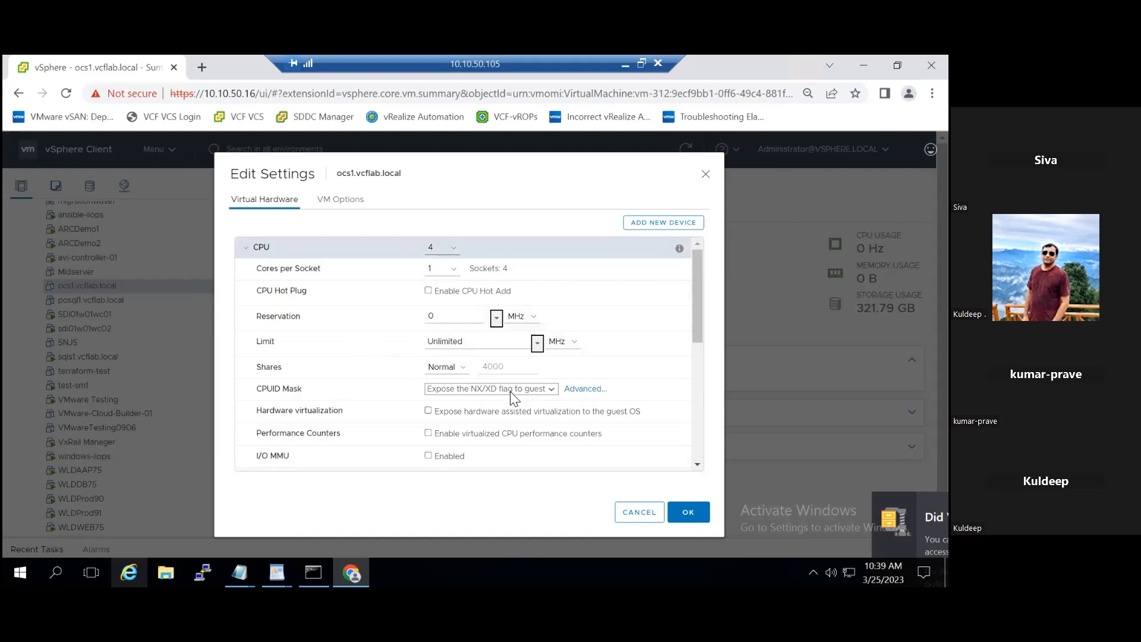
pyautogui.click(525, 389)
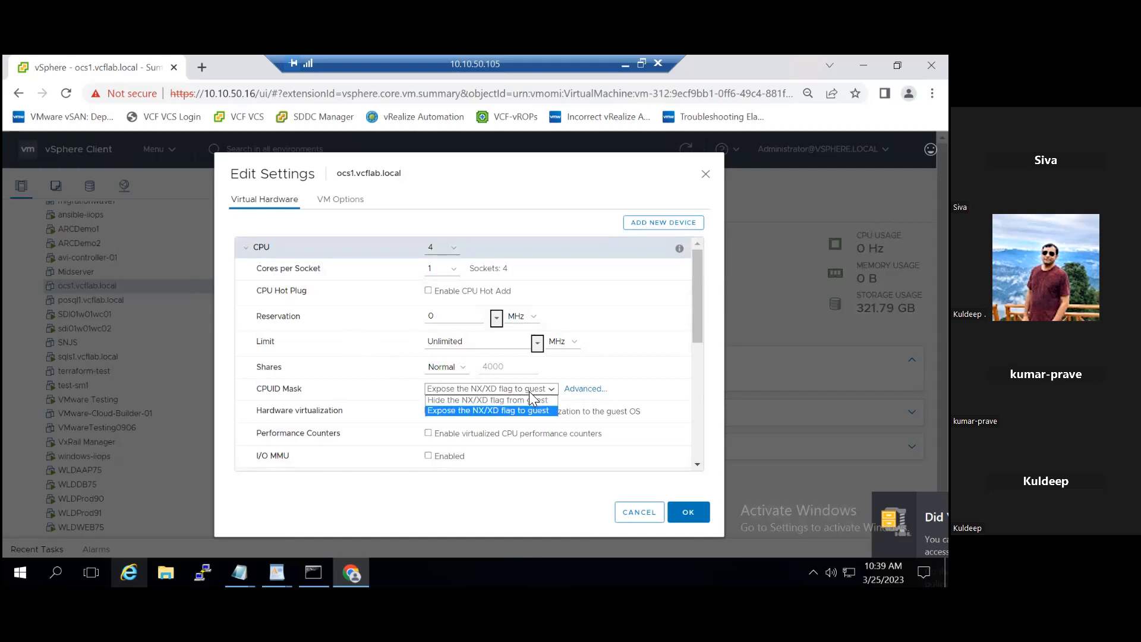
pyautogui.click(515, 413)
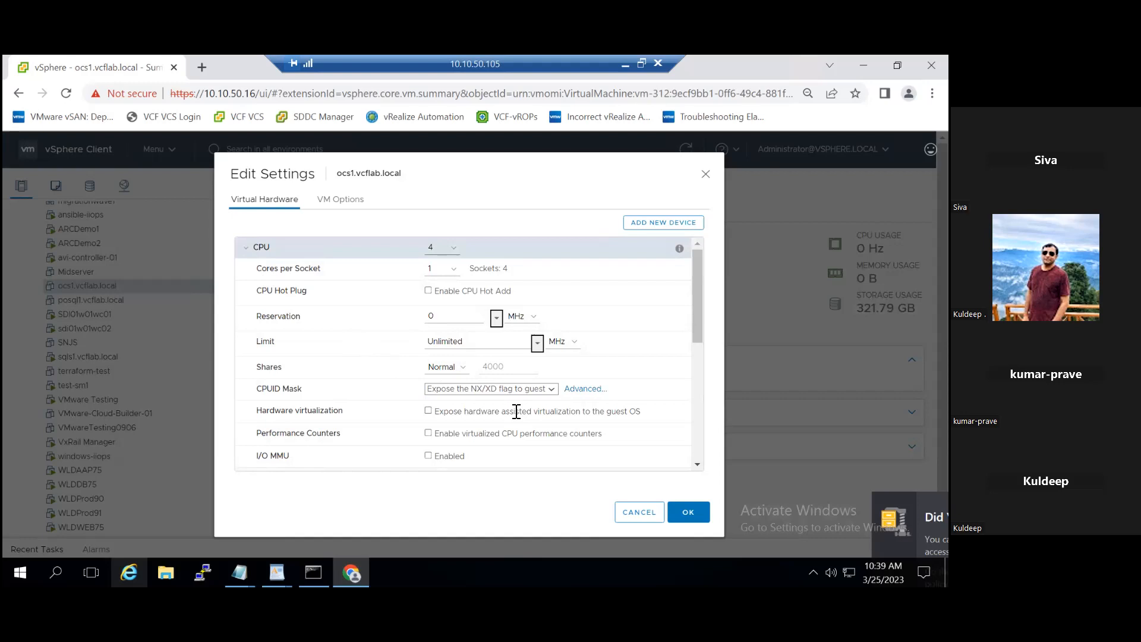
# Step: Try the CPUID Mask option "Hide the NX/XD flag from guest" for ocs1.vcflab.local, compare it with the expose option, and cancel the edit
pyautogui.click(525, 389)
pyautogui.click(495, 399)
pyautogui.click(524, 390)
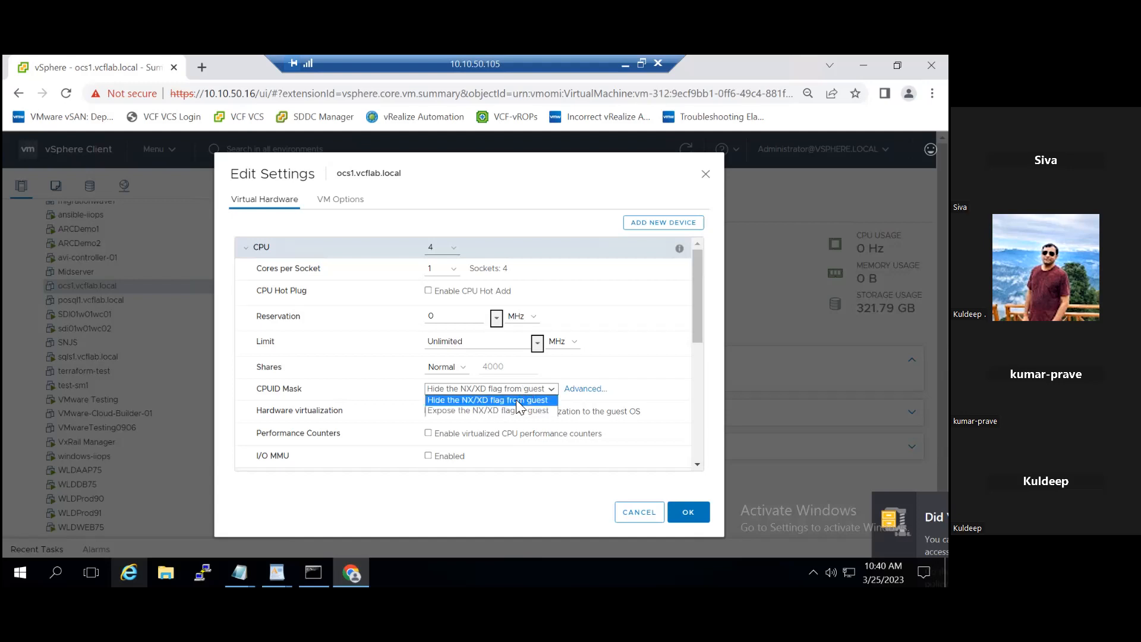
pyautogui.click(516, 410)
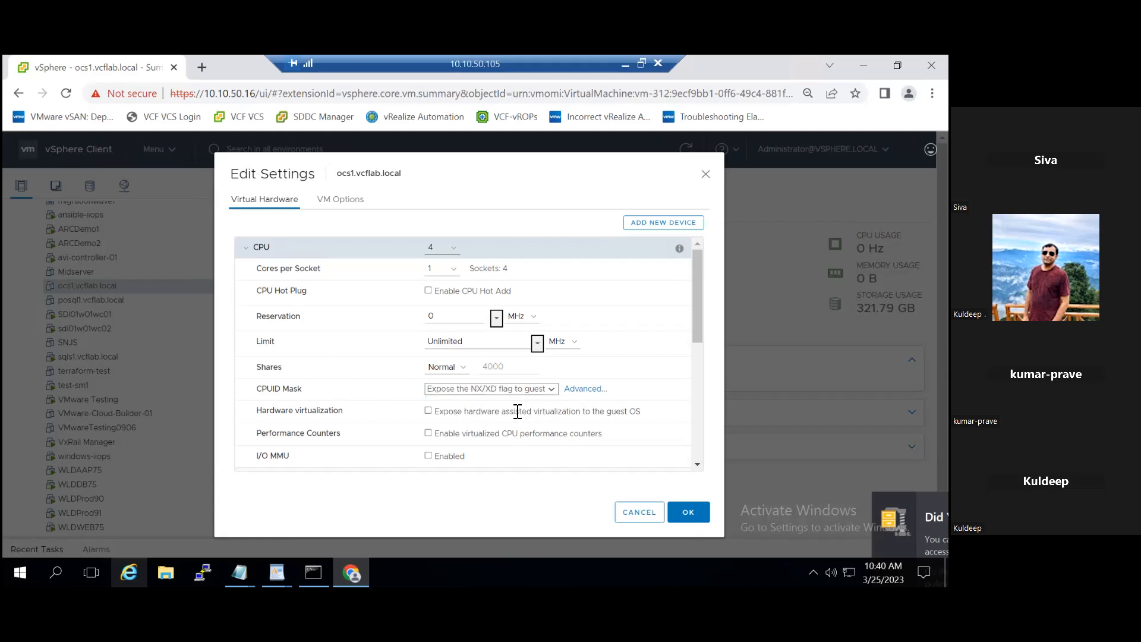
pyautogui.click(476, 390)
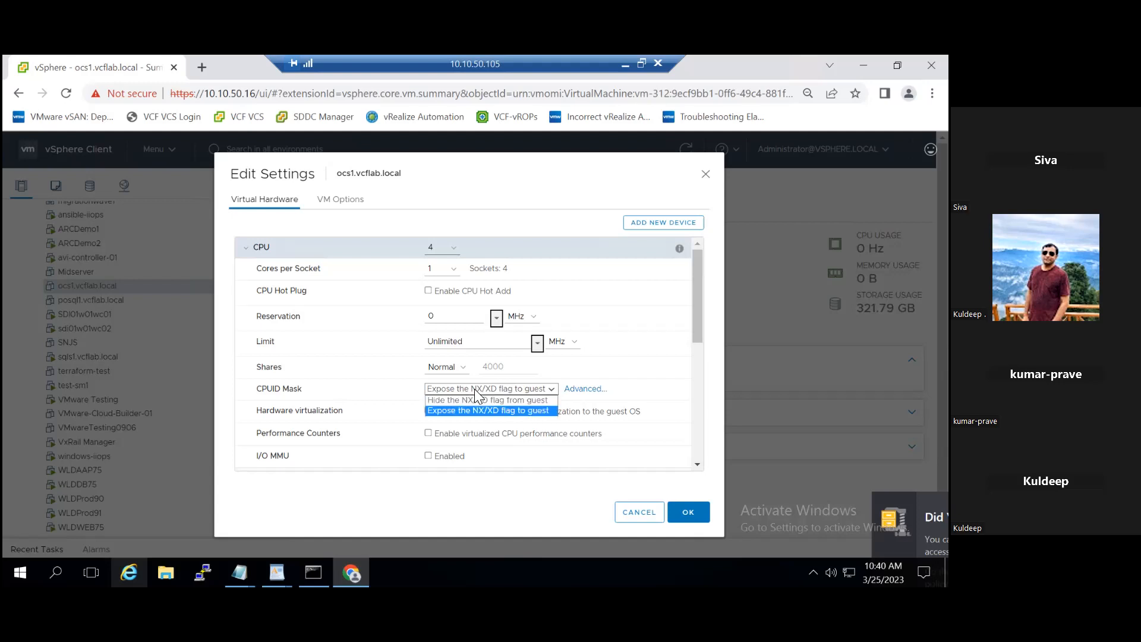
pyautogui.click(482, 400)
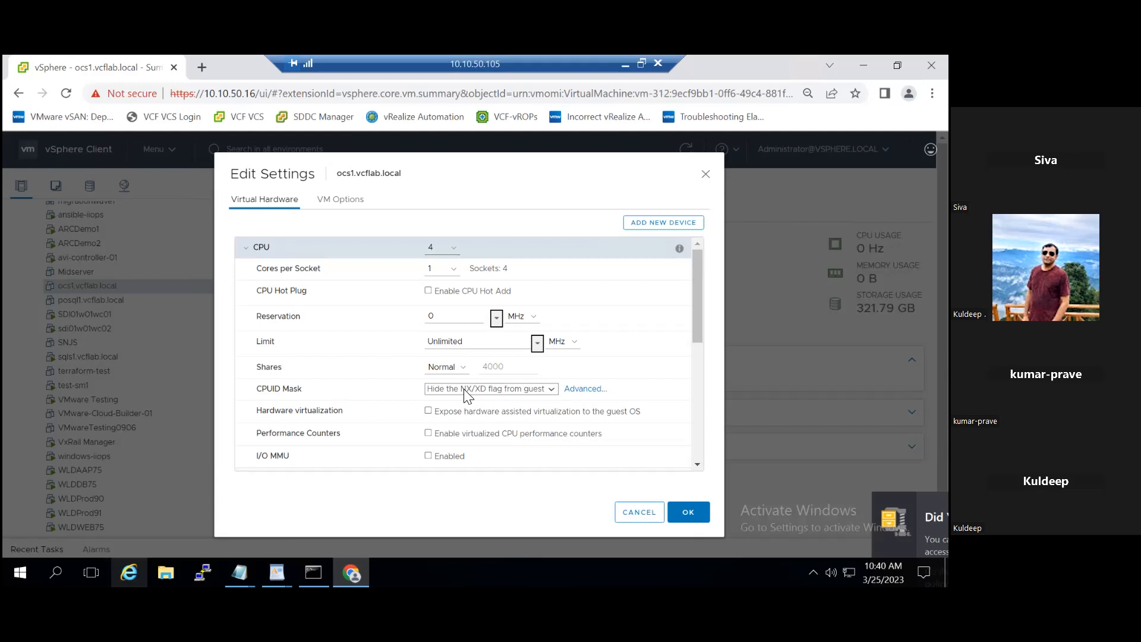
pyautogui.click(639, 512)
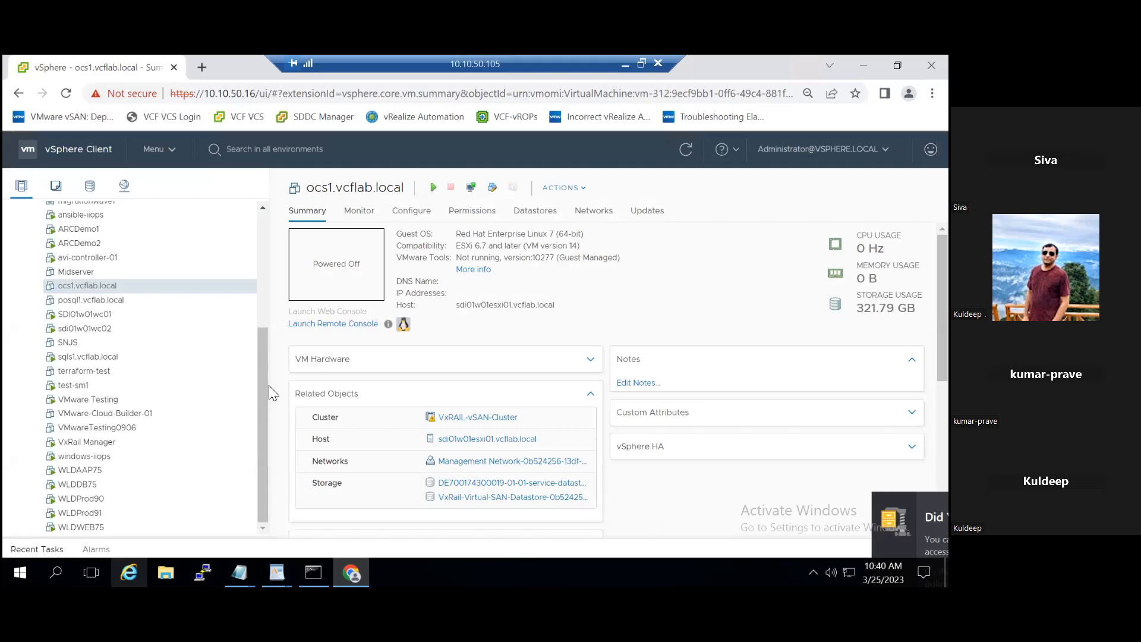
# Step: Review the vSphere HA failure responses of VxRAIL-vSAN-Cluster in the cluster settings and cancel without changes
pyautogui.moveTo(264, 381); pyautogui.dragTo(268, 263)
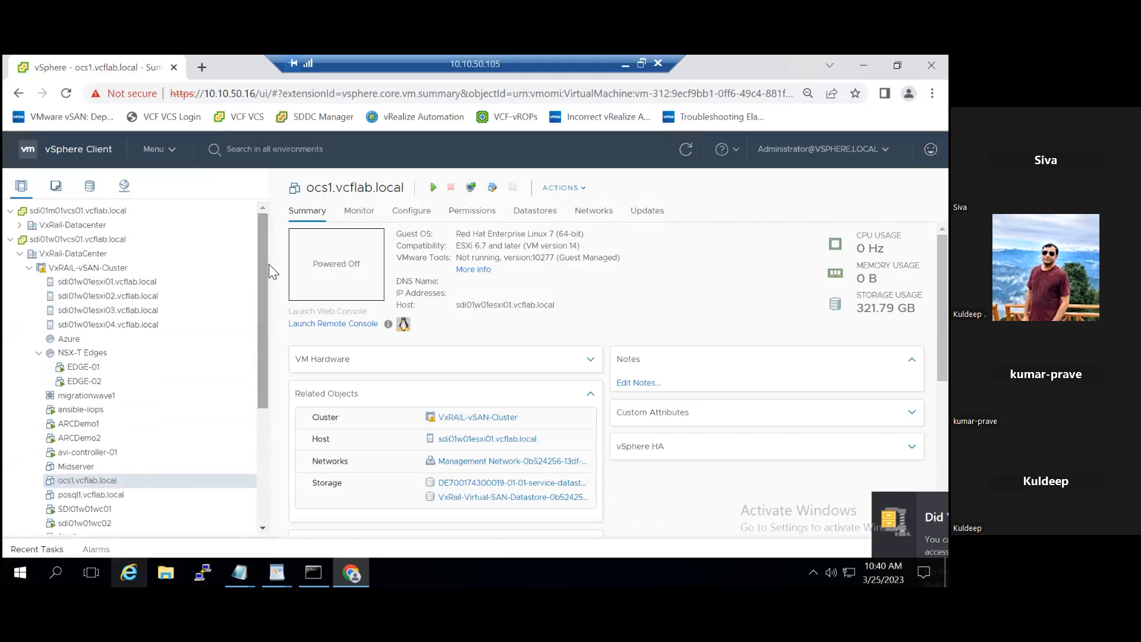
pyautogui.click(138, 268)
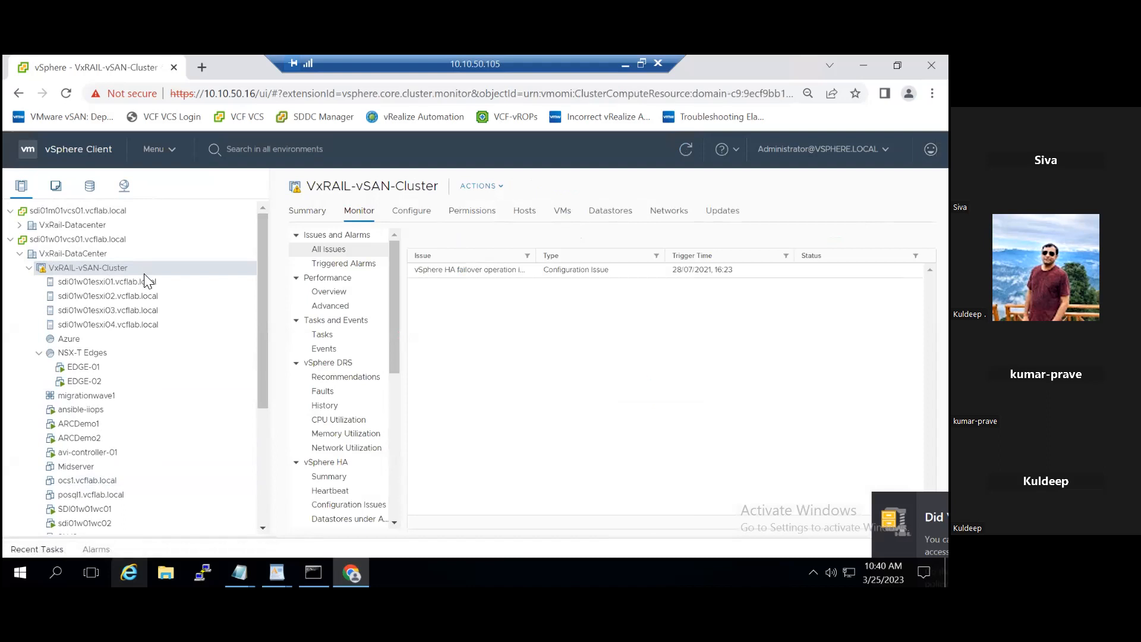
pyautogui.click(408, 214)
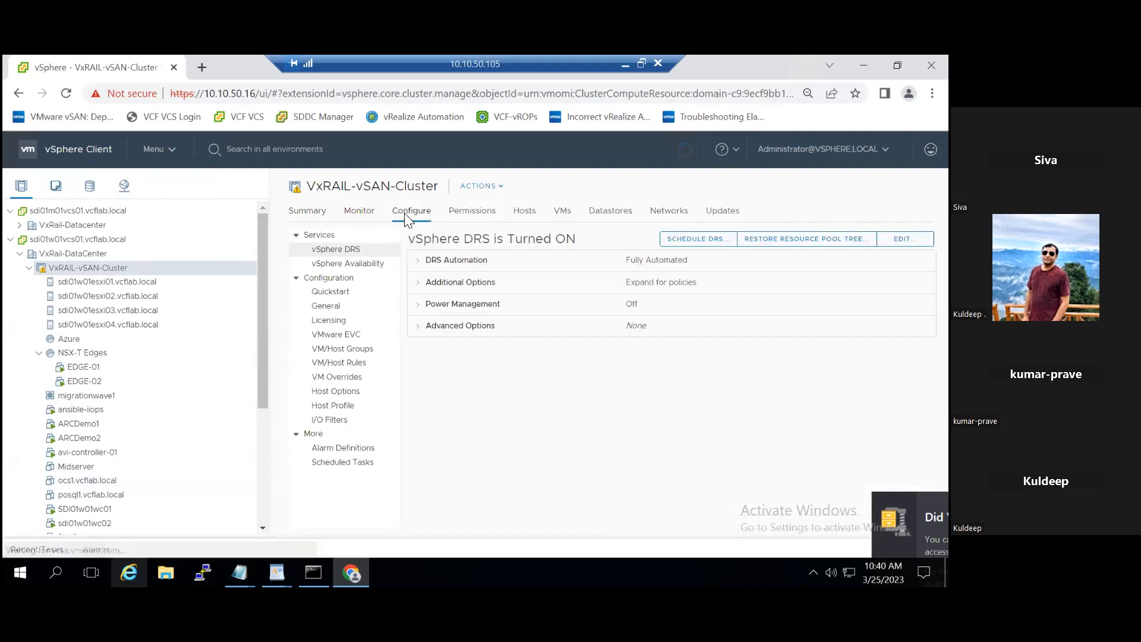
pyautogui.click(373, 265)
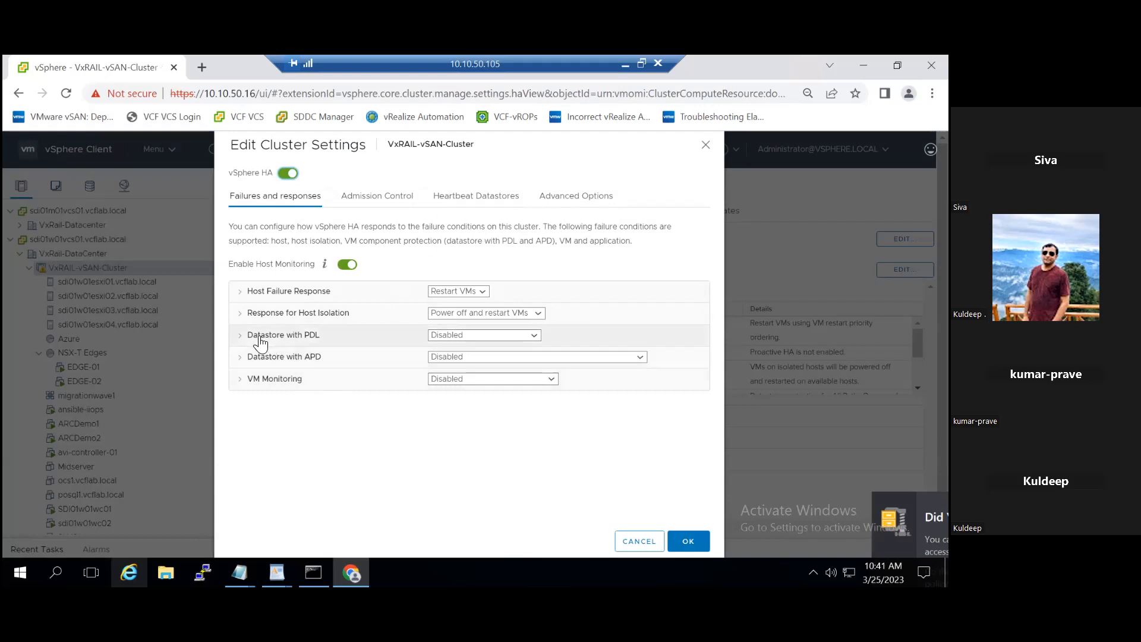
pyautogui.click(639, 540)
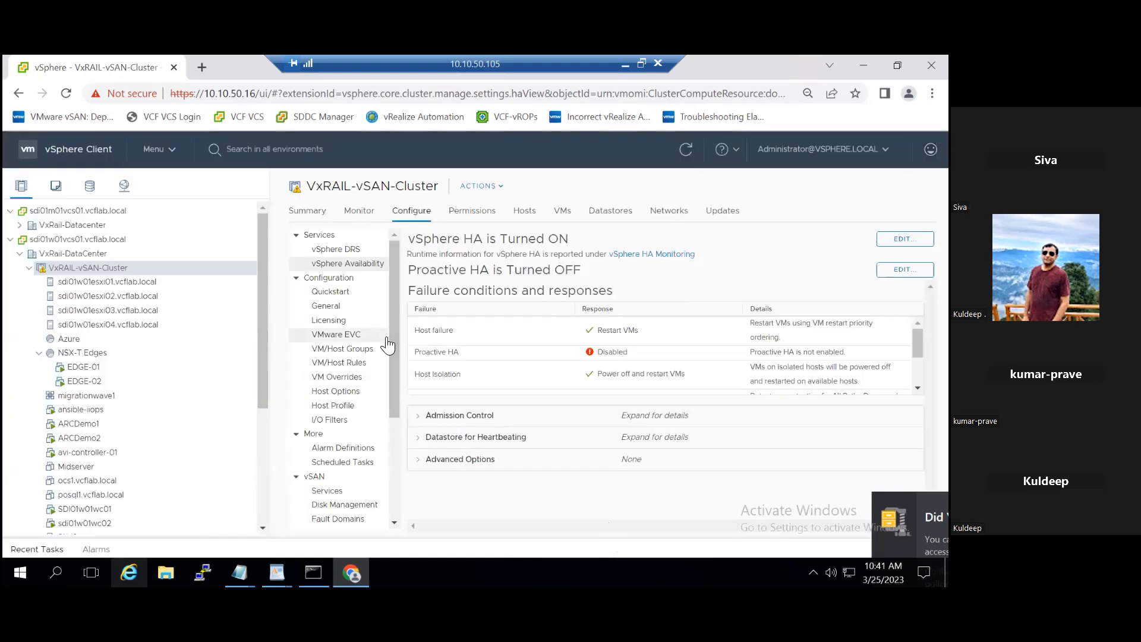
# Step: Review the Intel EVC modes offered for VxRAIL-vSAN-Cluster, and preview disabling EVC before reselecting EVC for Intel hosts
pyautogui.click(362, 336)
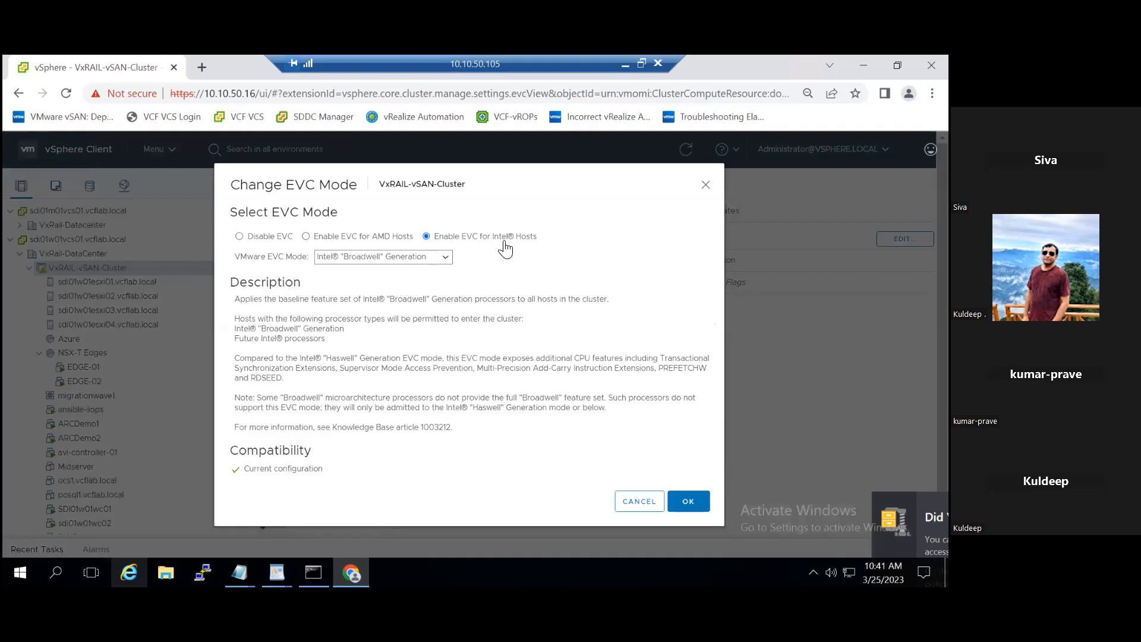
pyautogui.click(449, 259)
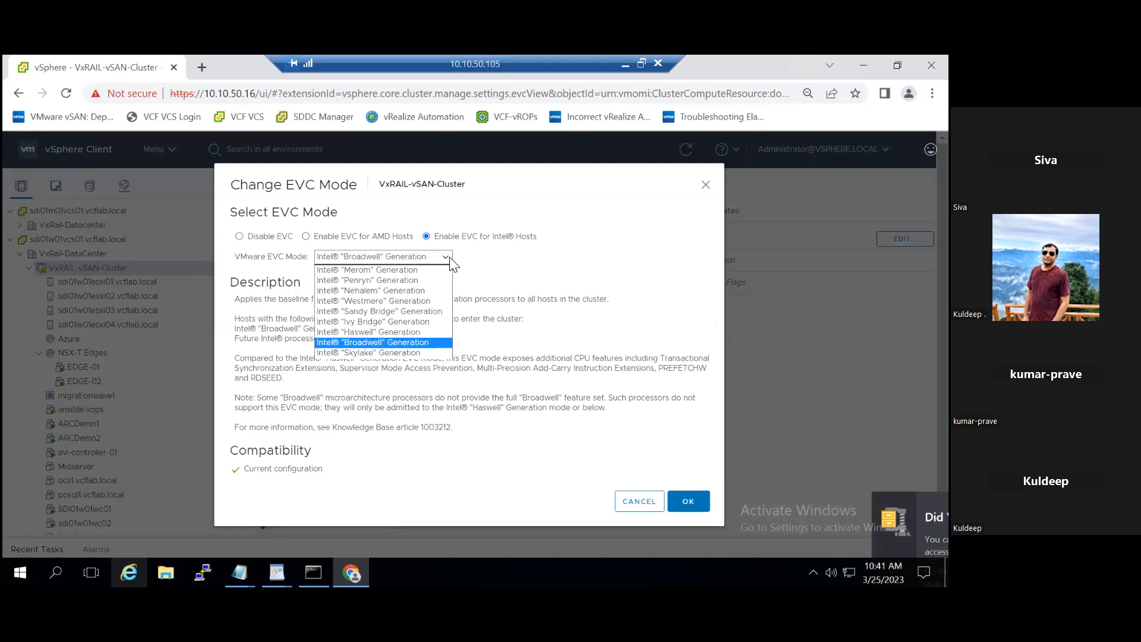
pyautogui.click(451, 263)
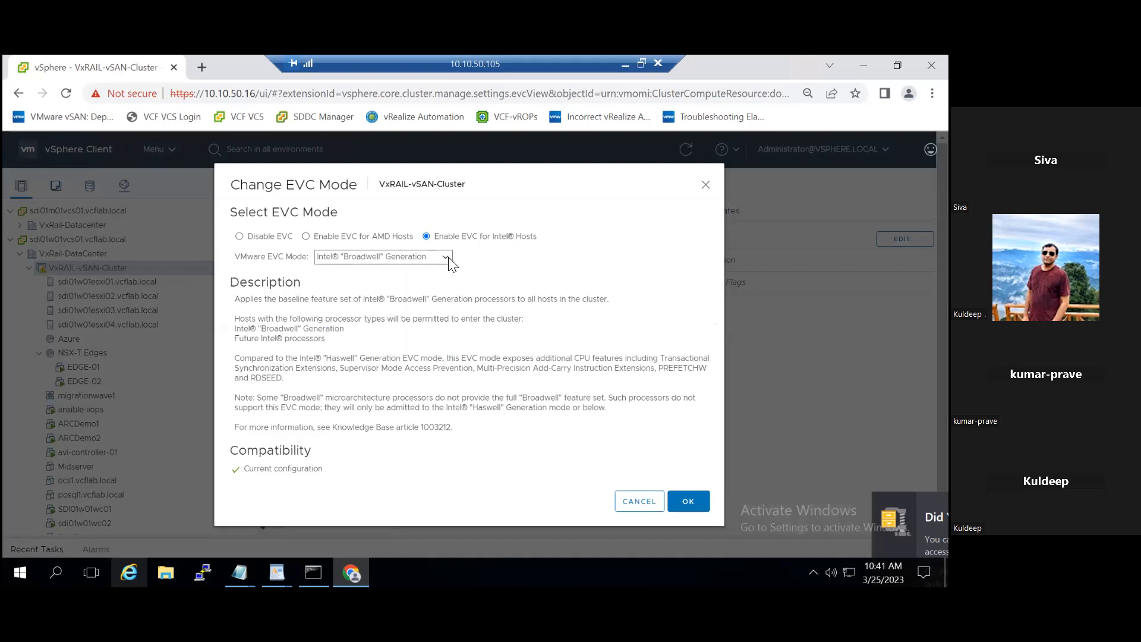
pyautogui.click(277, 240)
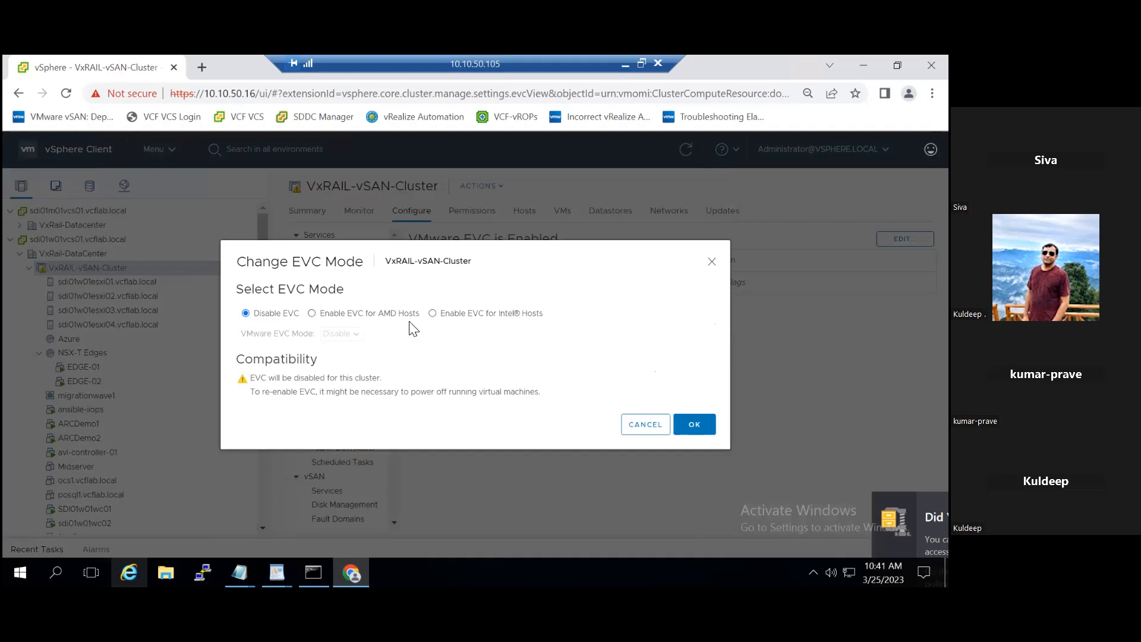
pyautogui.click(433, 313)
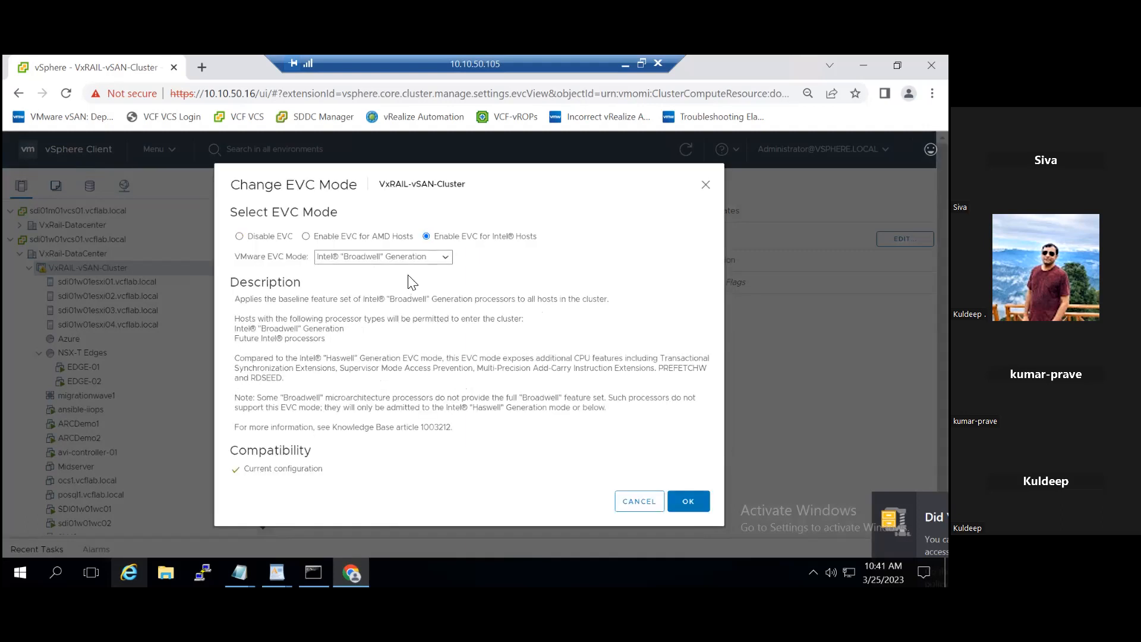
# Step: Check the cluster's compatibility with the Intel "Merom" Generation EVC mode, return to "Broadwell" Generation, and cancel the EVC change
pyautogui.click(397, 257)
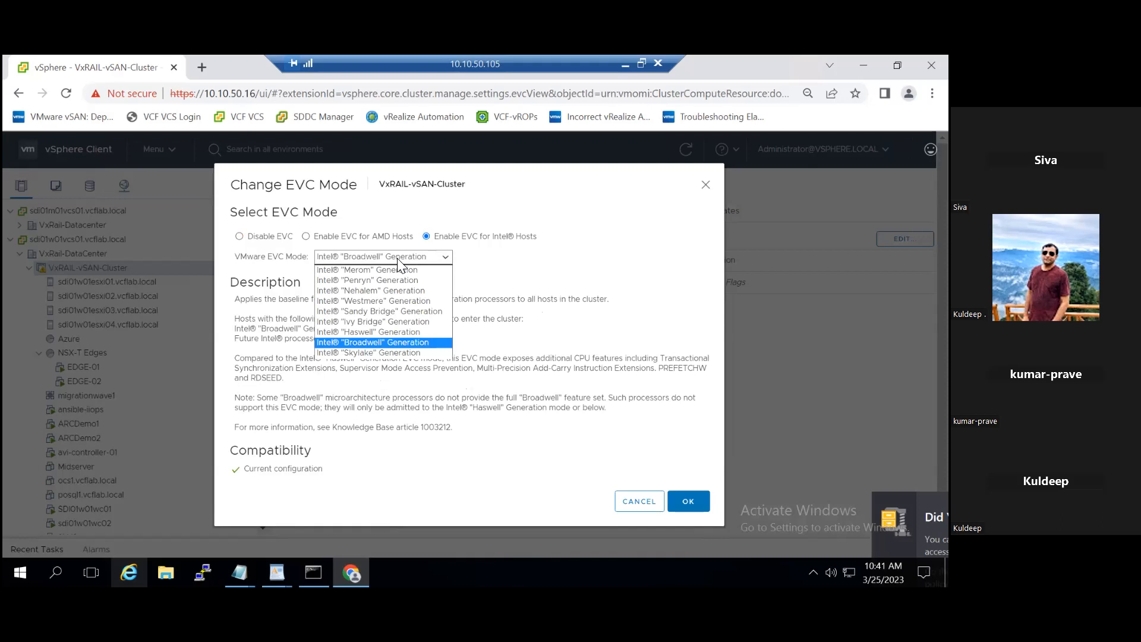
pyautogui.click(397, 268)
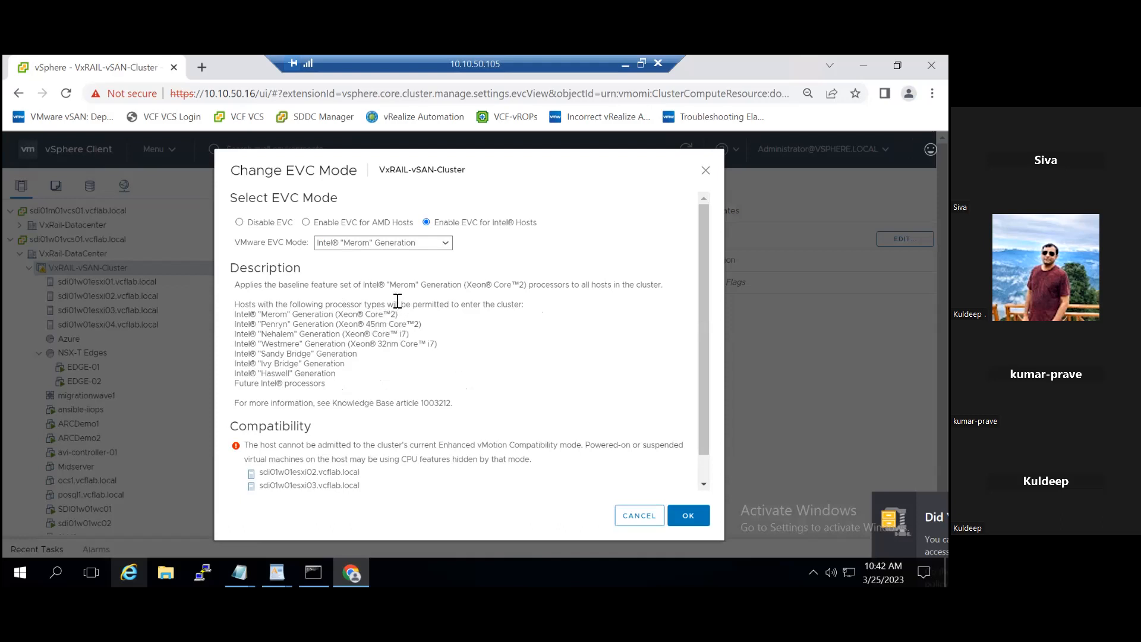
pyautogui.click(444, 240)
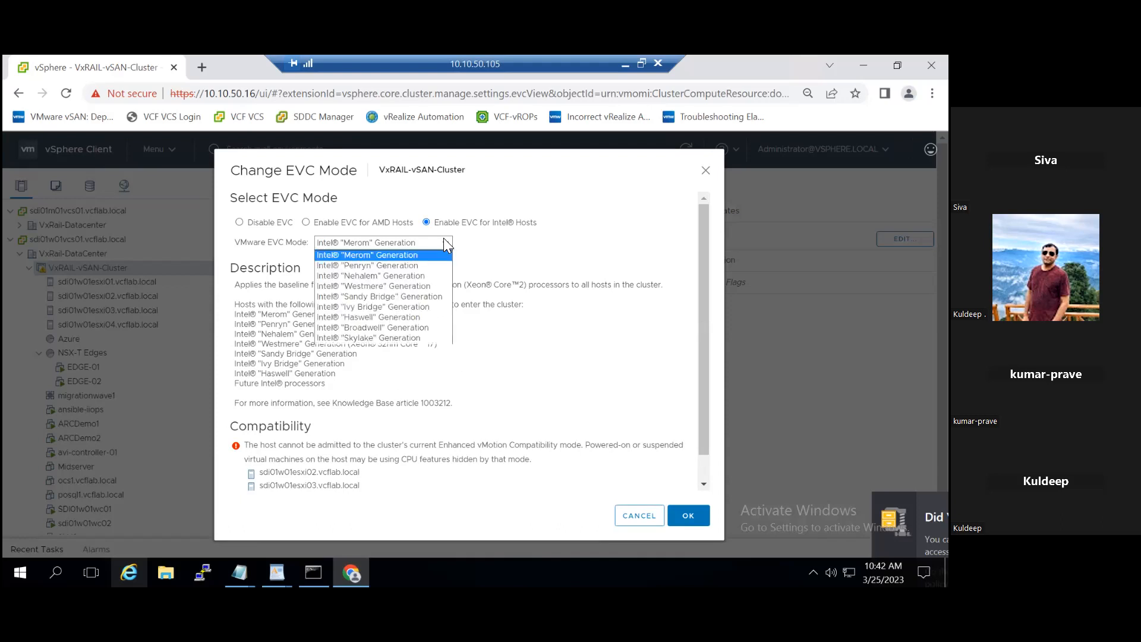
pyautogui.click(405, 327)
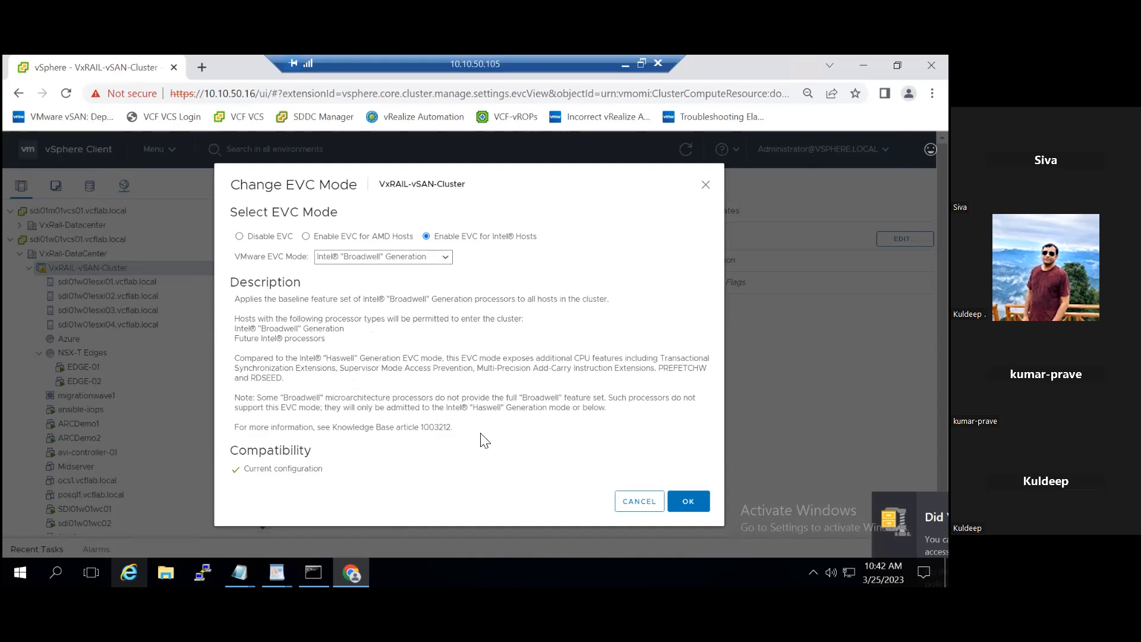
pyautogui.click(625, 505)
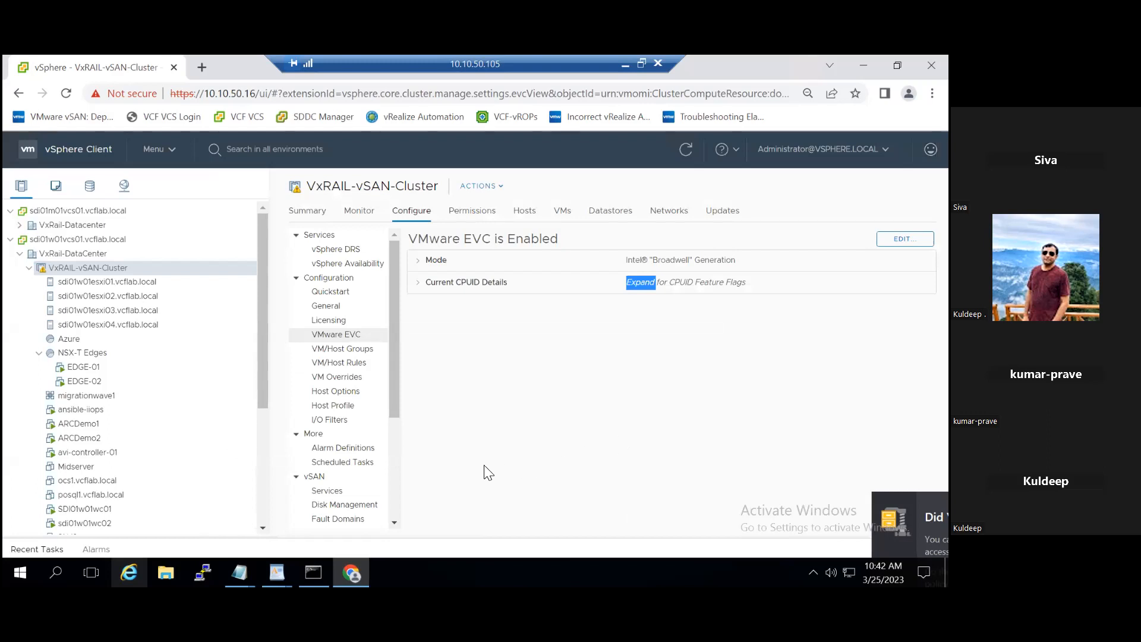
# Step: Review the VM-level EVC setting of Midserver, preview enabling EVC for Intel hosts with "Merom" Generation, and cancel
pyautogui.moveTo(393, 402); pyautogui.dragTo(394, 521)
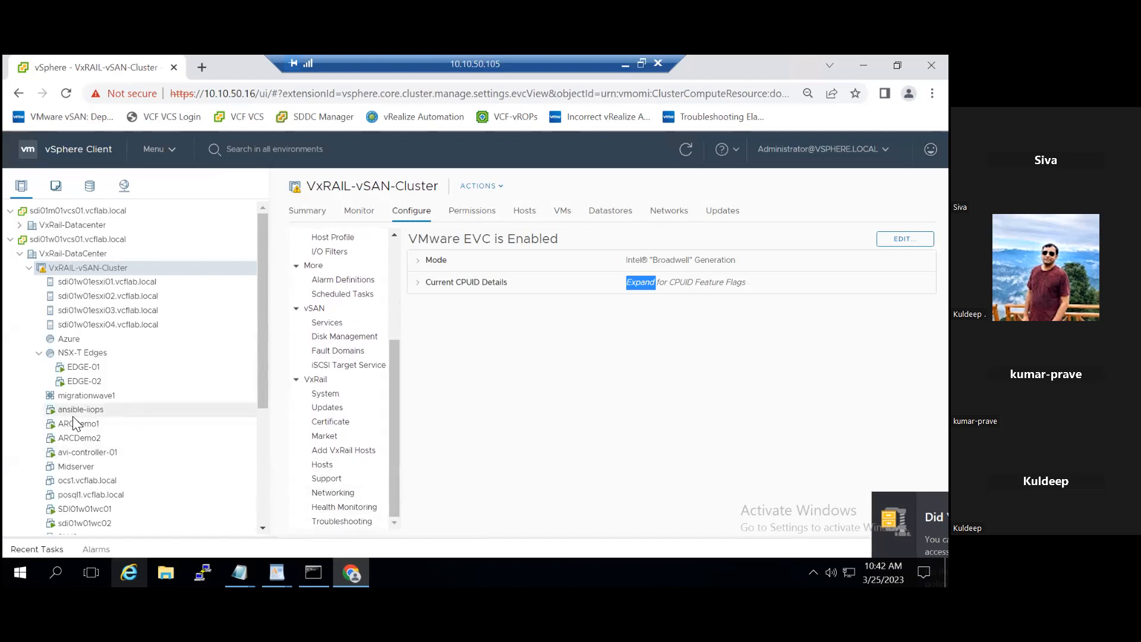
pyautogui.click(91, 469)
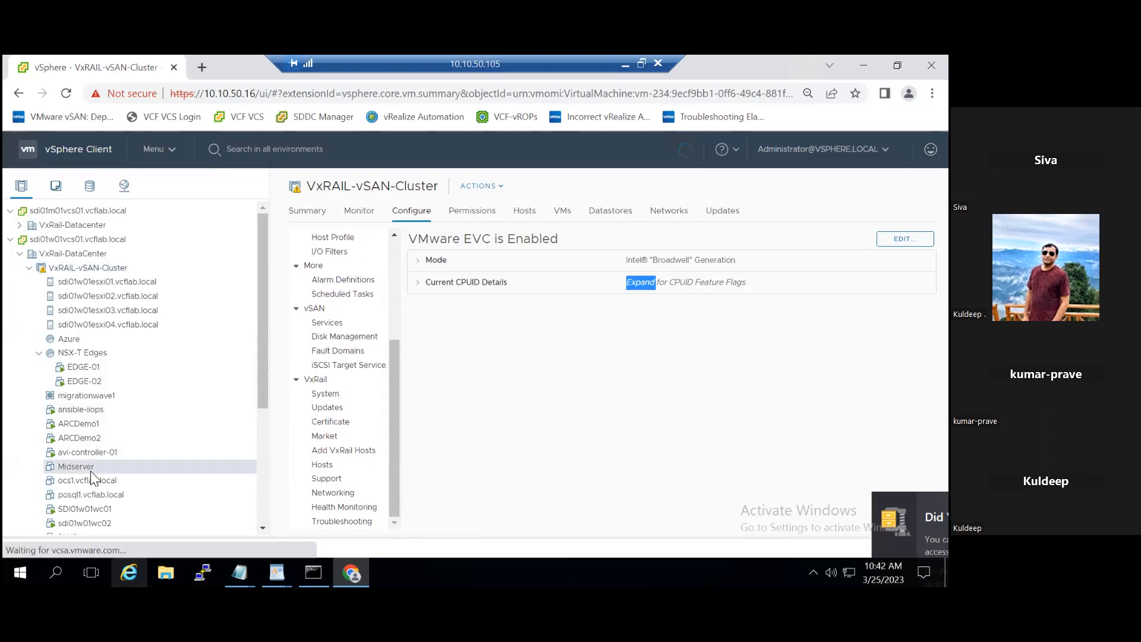
pyautogui.click(417, 208)
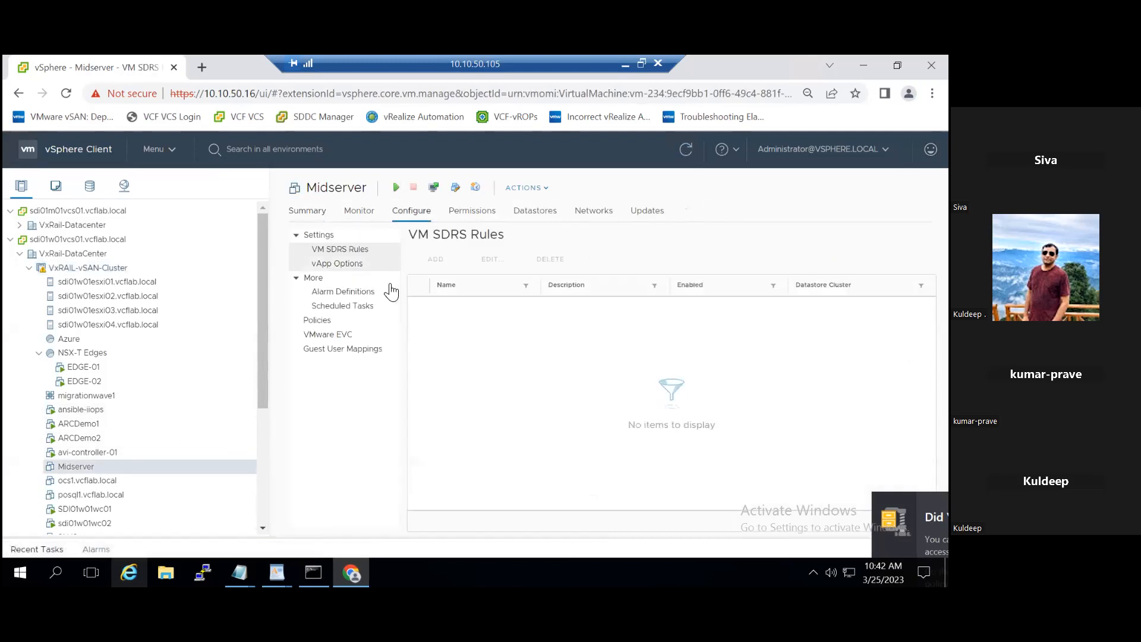
pyautogui.click(340, 338)
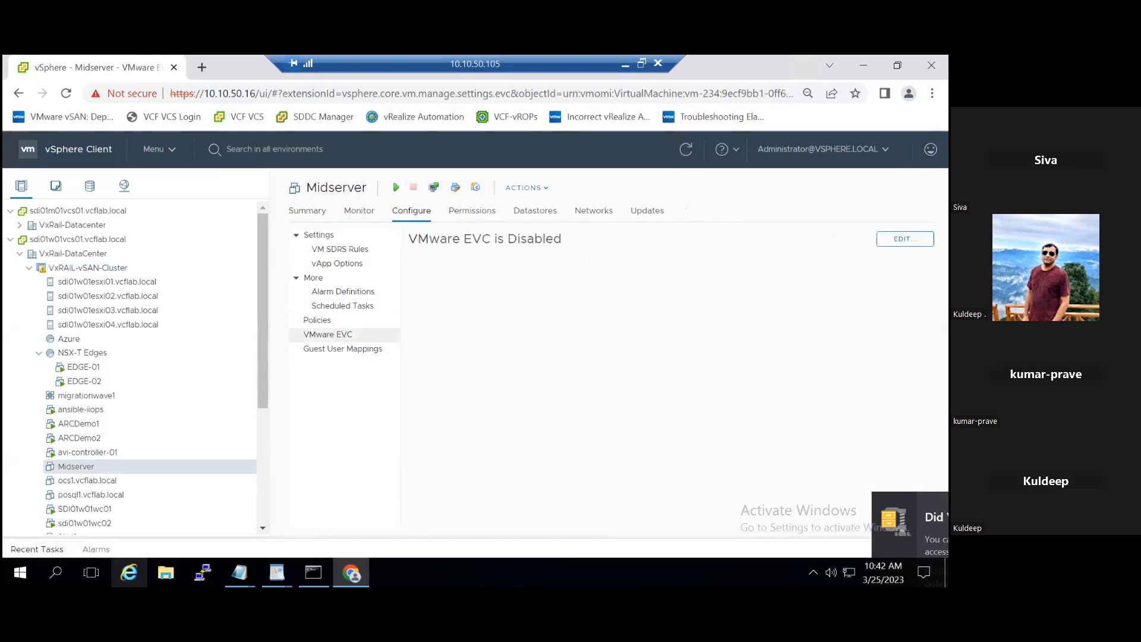
pyautogui.click(902, 238)
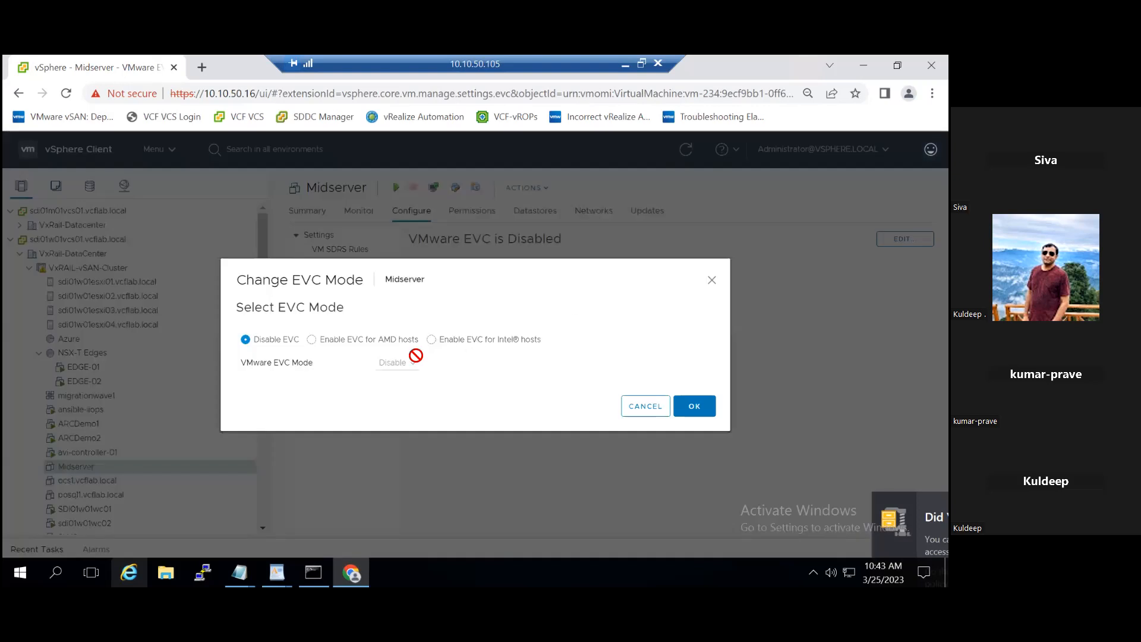
pyautogui.click(438, 339)
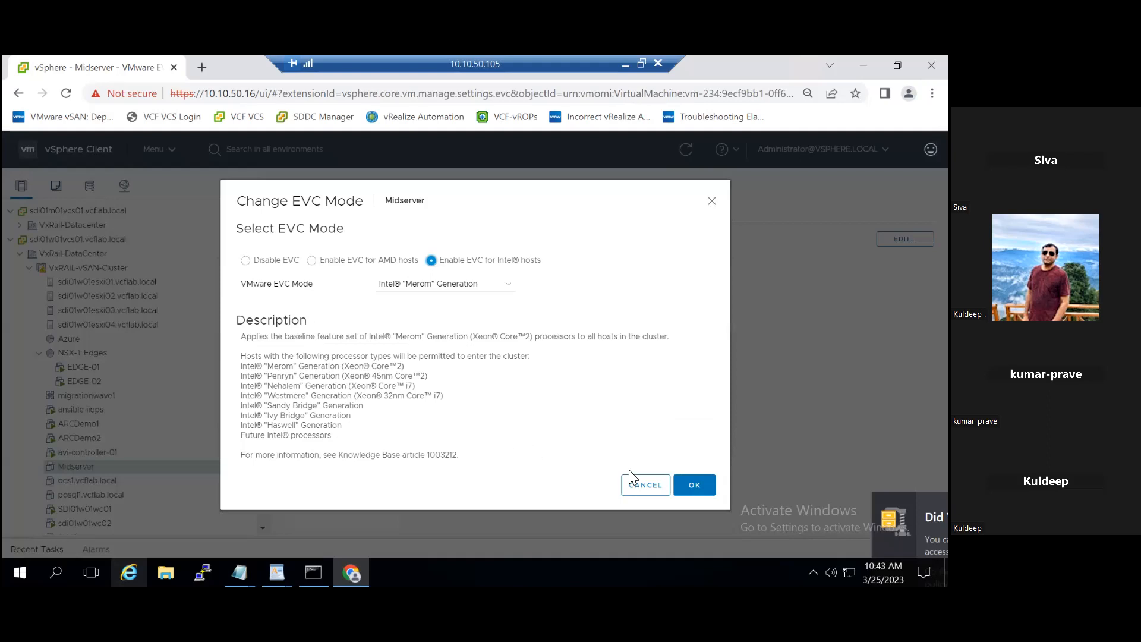
pyautogui.click(645, 485)
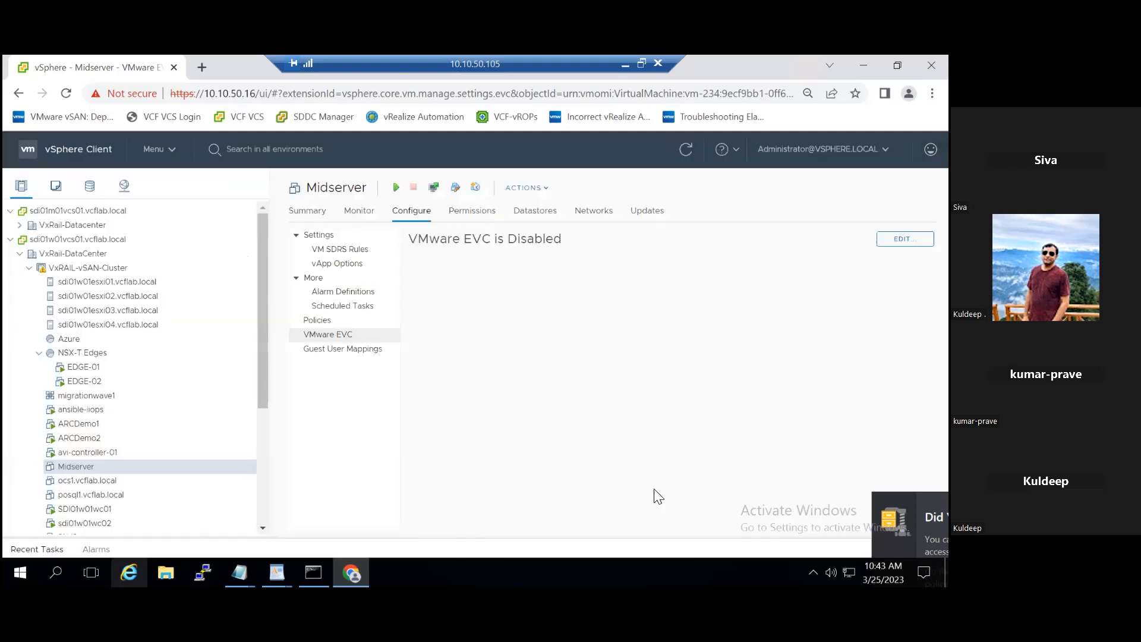
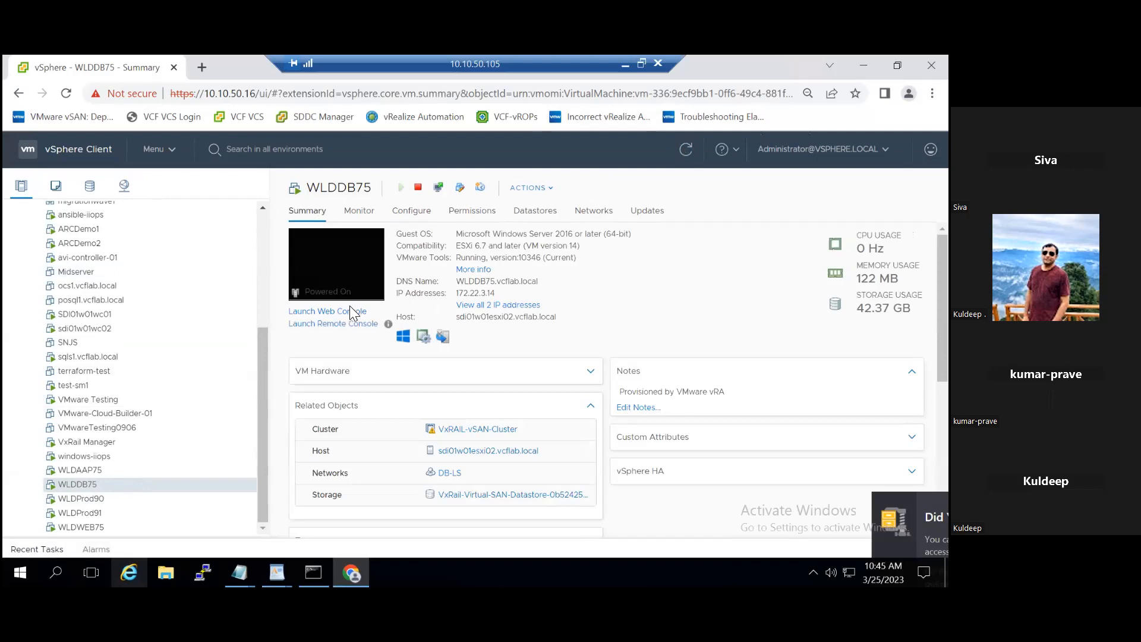
# Step: Launch the web console of WLDDB75 and bring up its Windows sign-in form for another user
pyautogui.click(342, 313)
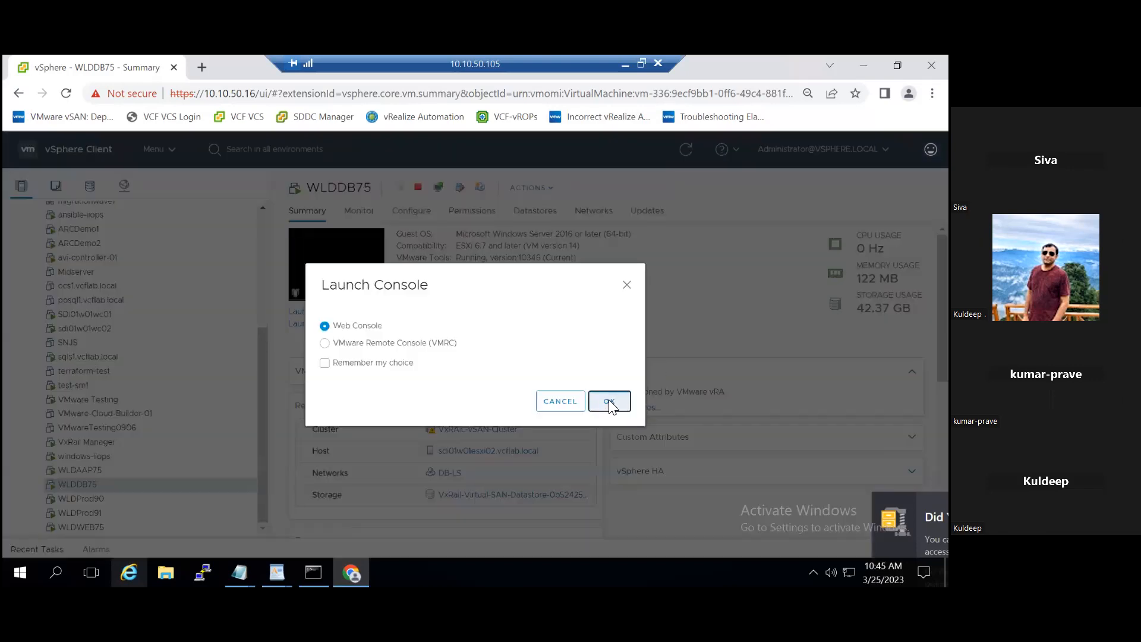
pyautogui.click(608, 402)
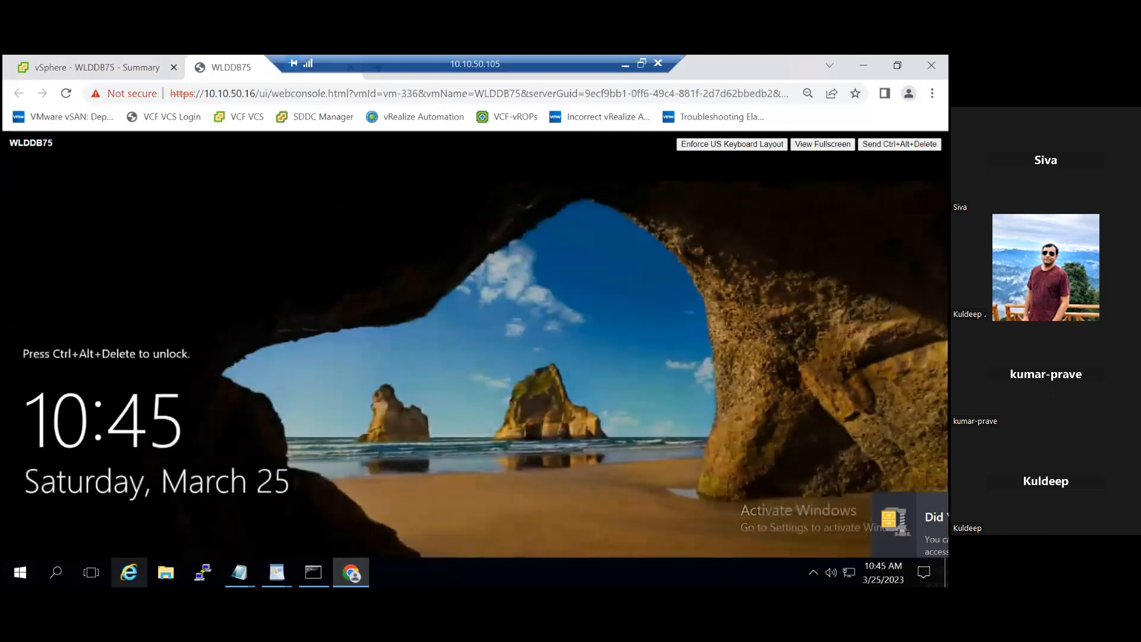
pyautogui.hotkey('ctrl', 'alt', 'Delete')
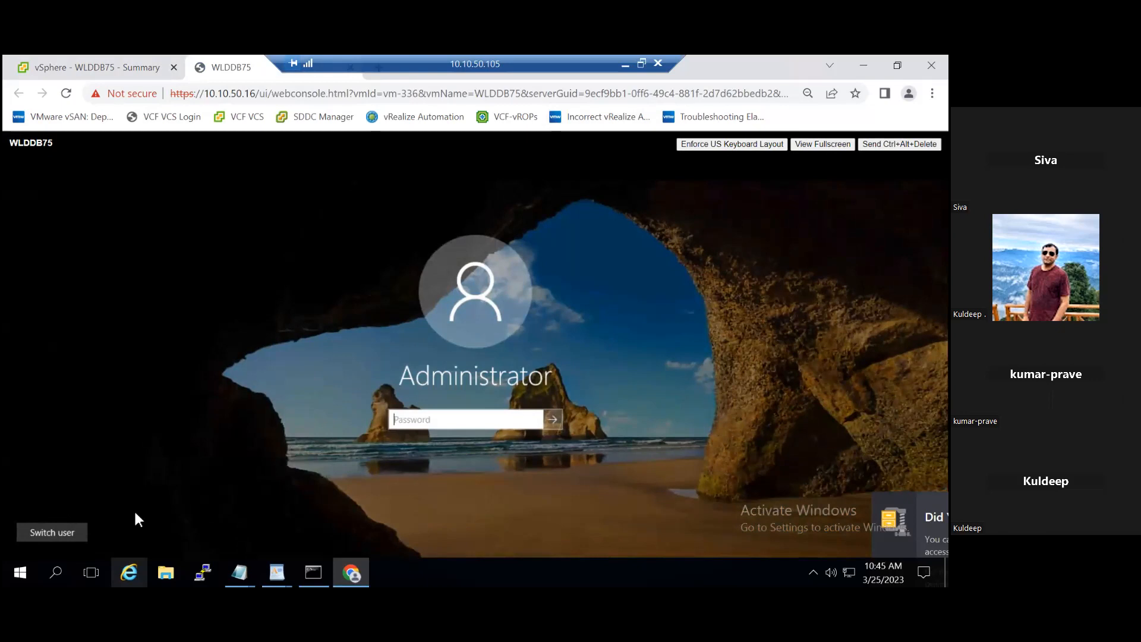
pyautogui.click(73, 525)
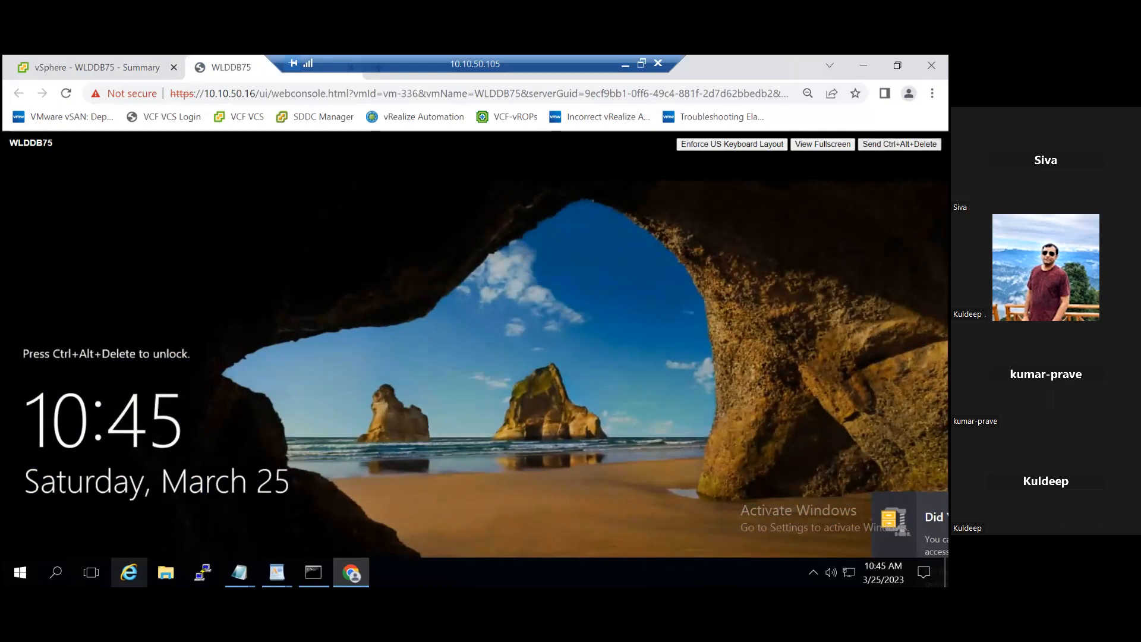
pyautogui.click(408, 405)
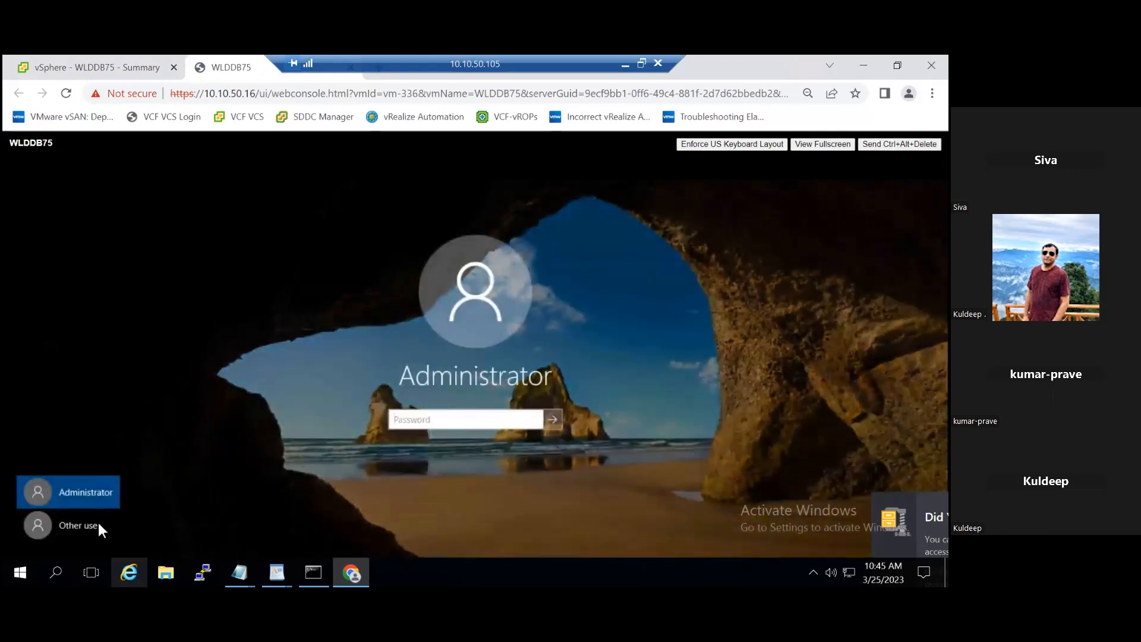
pyautogui.click(91, 525)
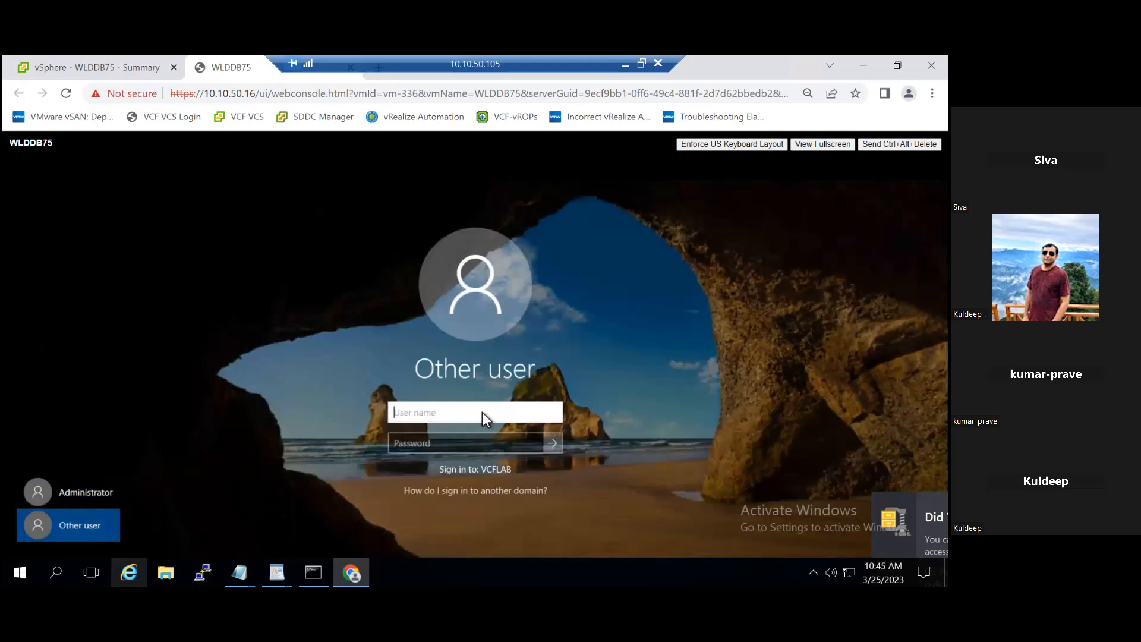
# Step: Try to sign in to WLDDB75 as vcflab\administrator with the account password
pyautogui.write('vcflab\\ad')
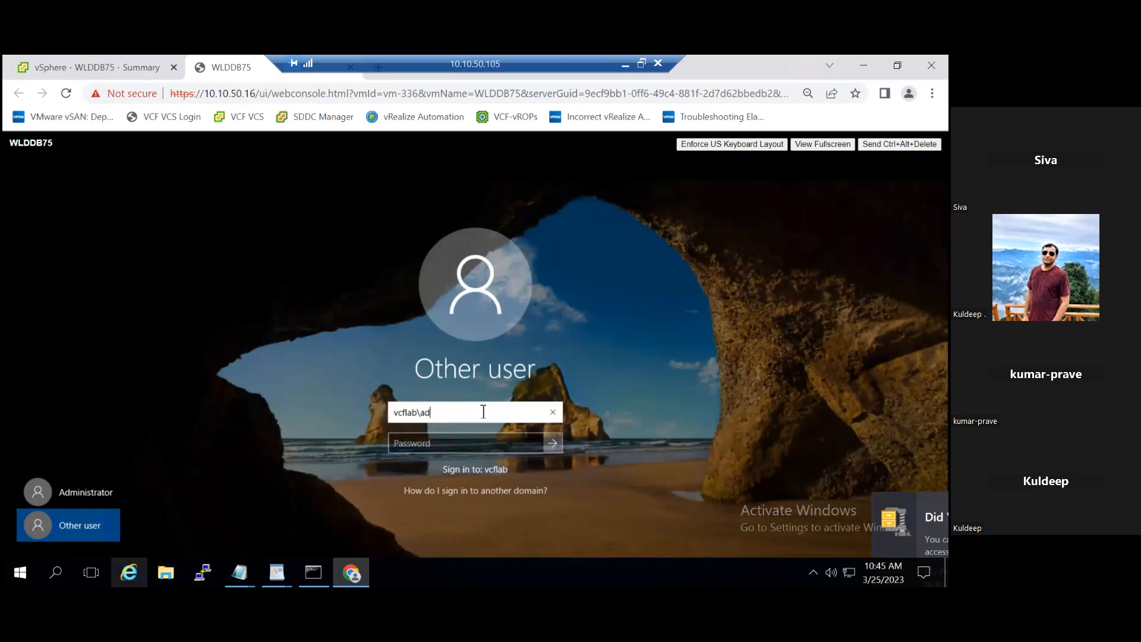
pyautogui.write('ministrator')
pyautogui.click(490, 440)
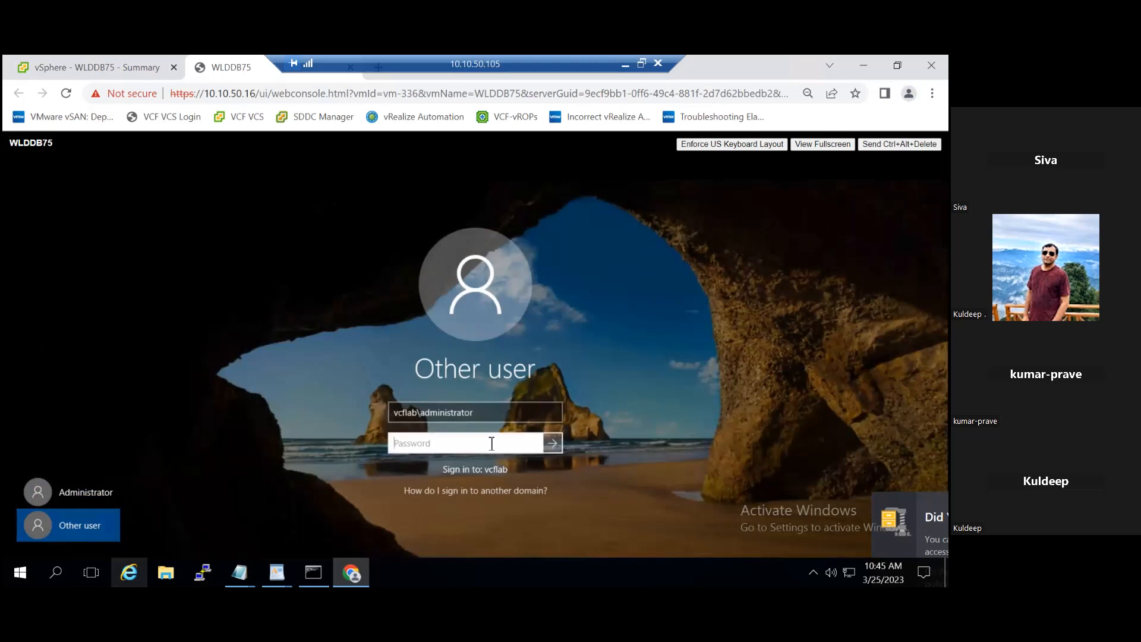
pyautogui.write('••••••••••••')
pyautogui.press('Return')
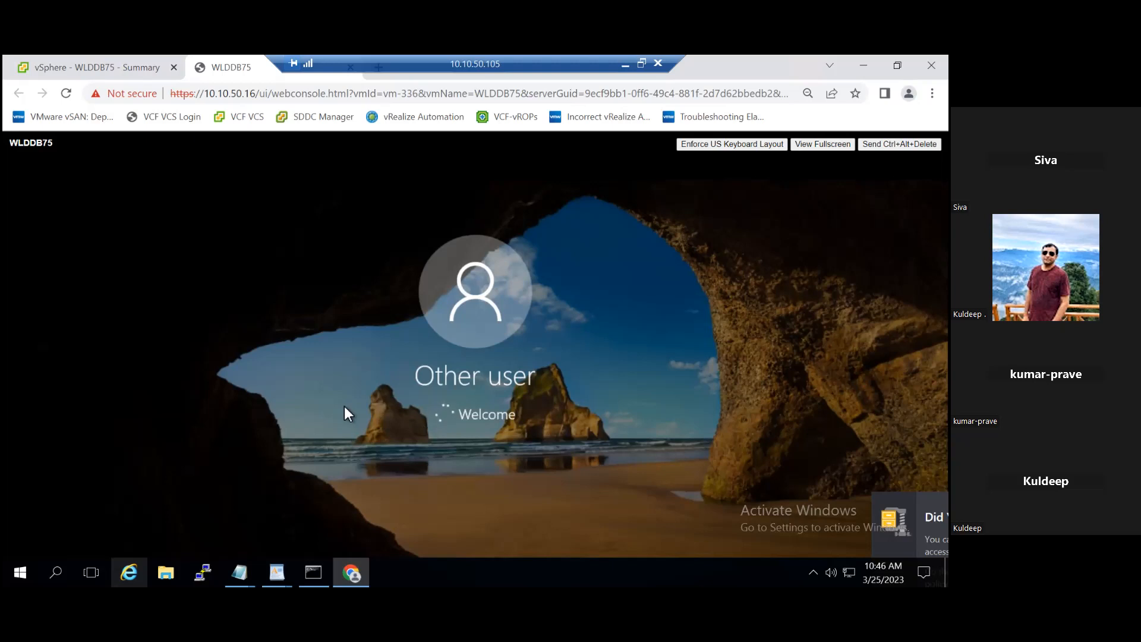
# Step: Switch back to the vSphere Client and launch the web console of WLDWEB75
pyautogui.click(78, 70)
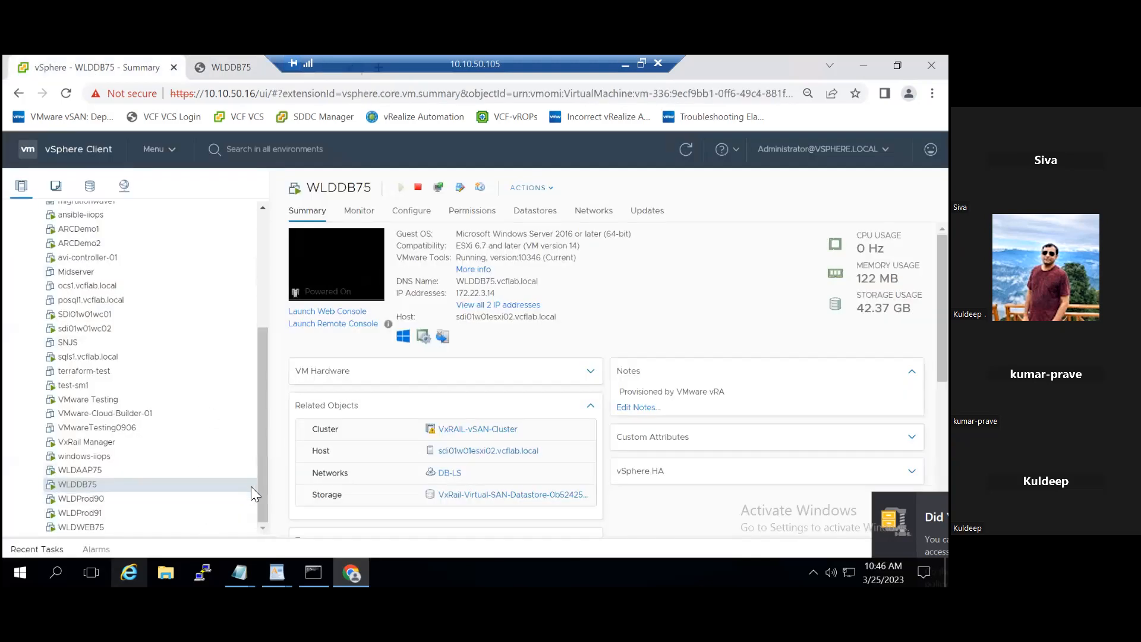
pyautogui.click(78, 528)
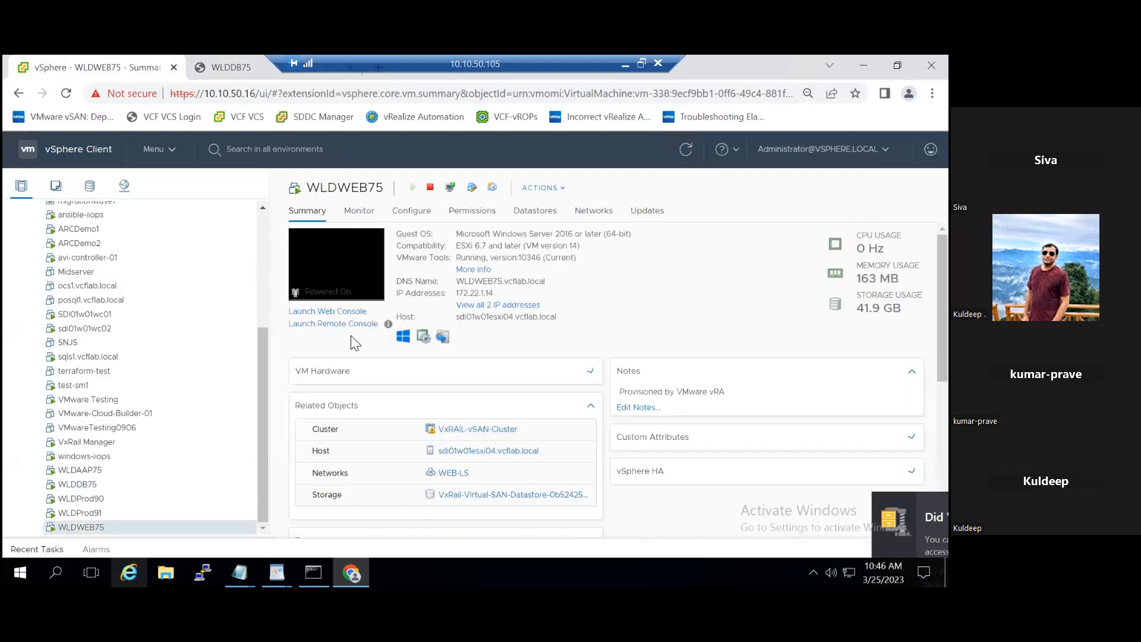
pyautogui.click(346, 312)
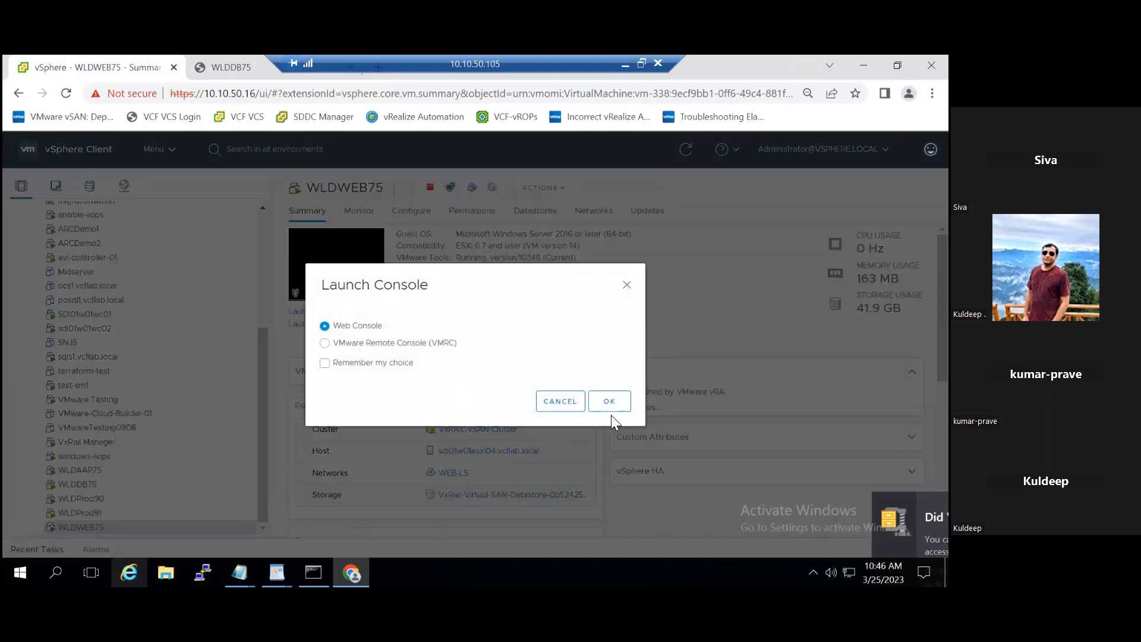
pyautogui.click(609, 402)
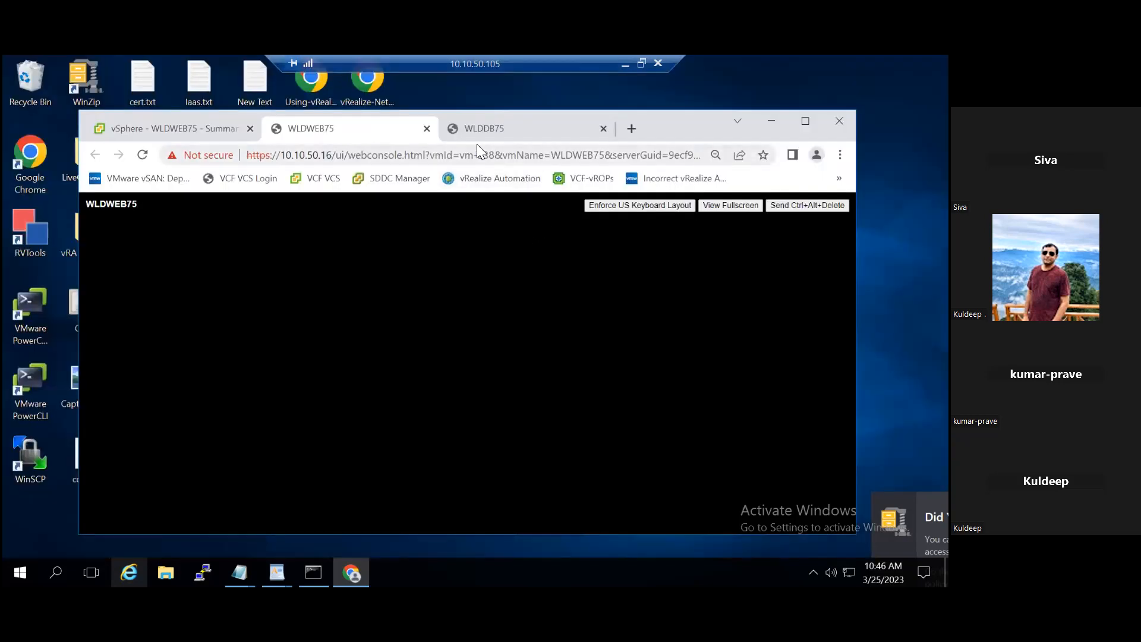
# Step: Return to the WLDDB75 console and retry the domain sign-in by re-entering the account password
pyautogui.click(525, 134)
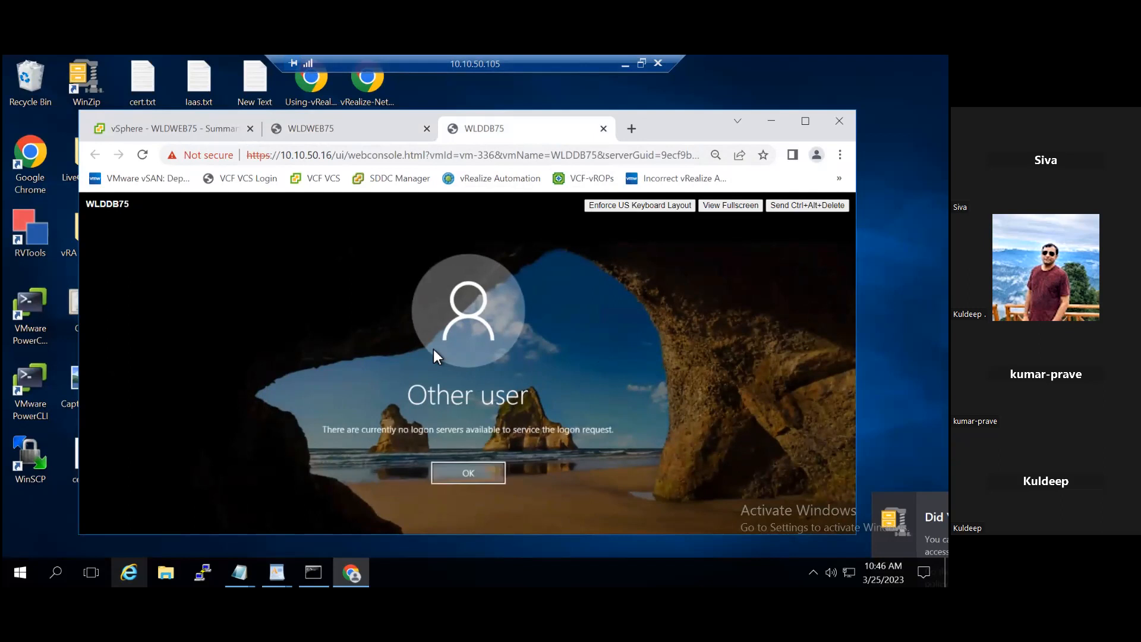
pyautogui.click(469, 473)
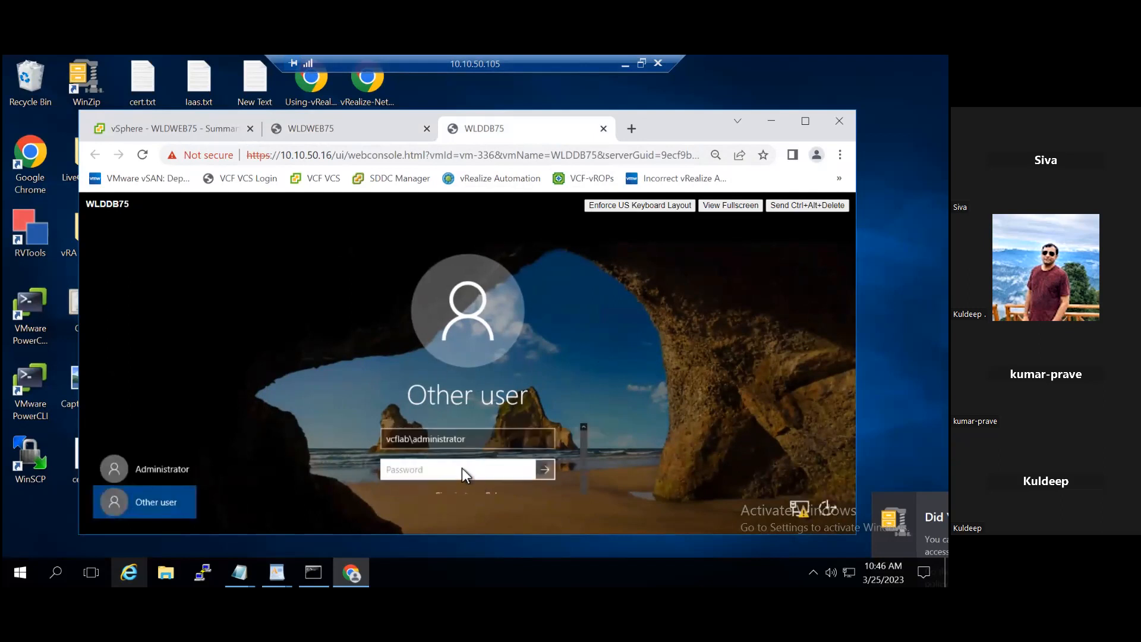
pyautogui.write('************')
pyautogui.click(544, 471)
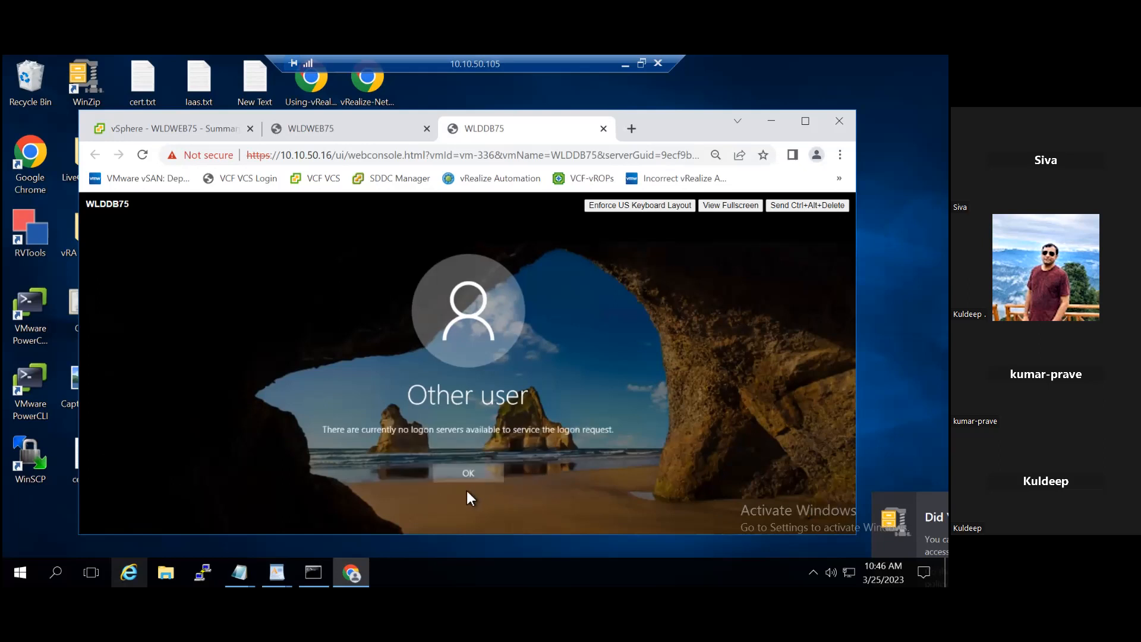
# Step: Remove the vcflab domain prefix from the user name and try signing in as administrator with the account password
pyautogui.click(472, 479)
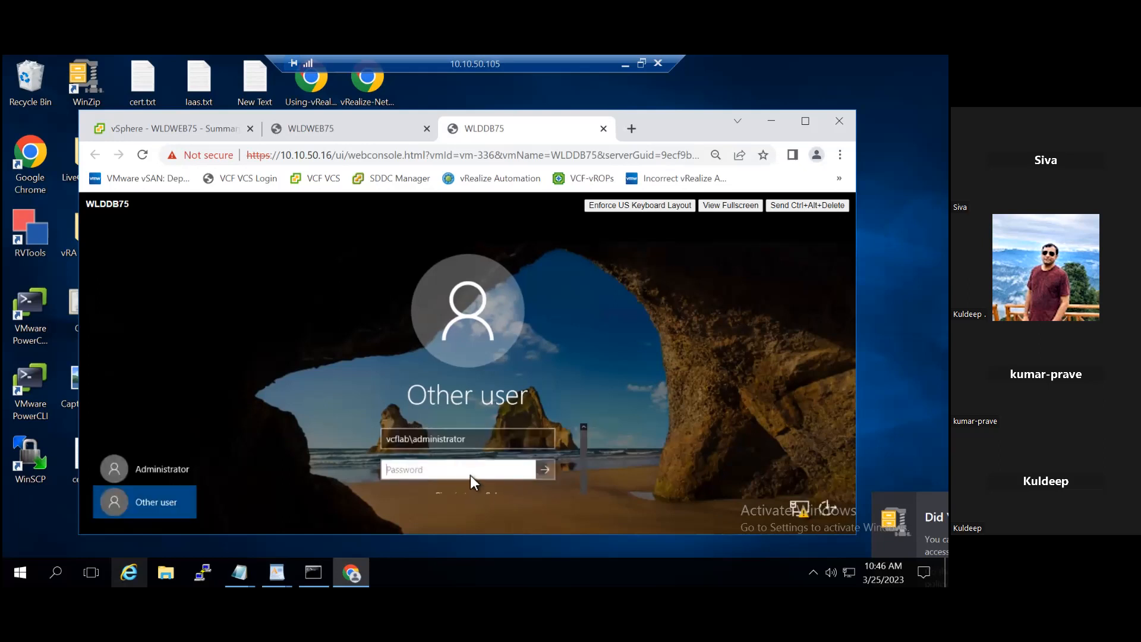
pyautogui.moveTo(414, 446); pyautogui.dragTo(369, 443)
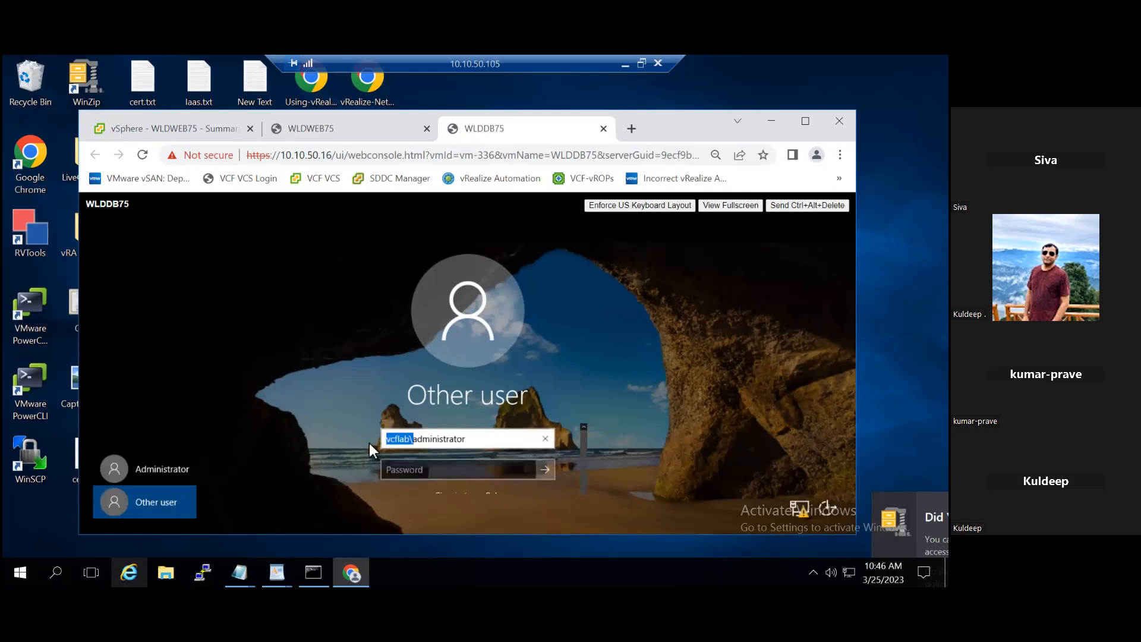
pyautogui.press('BackSpace')
pyautogui.click(398, 468)
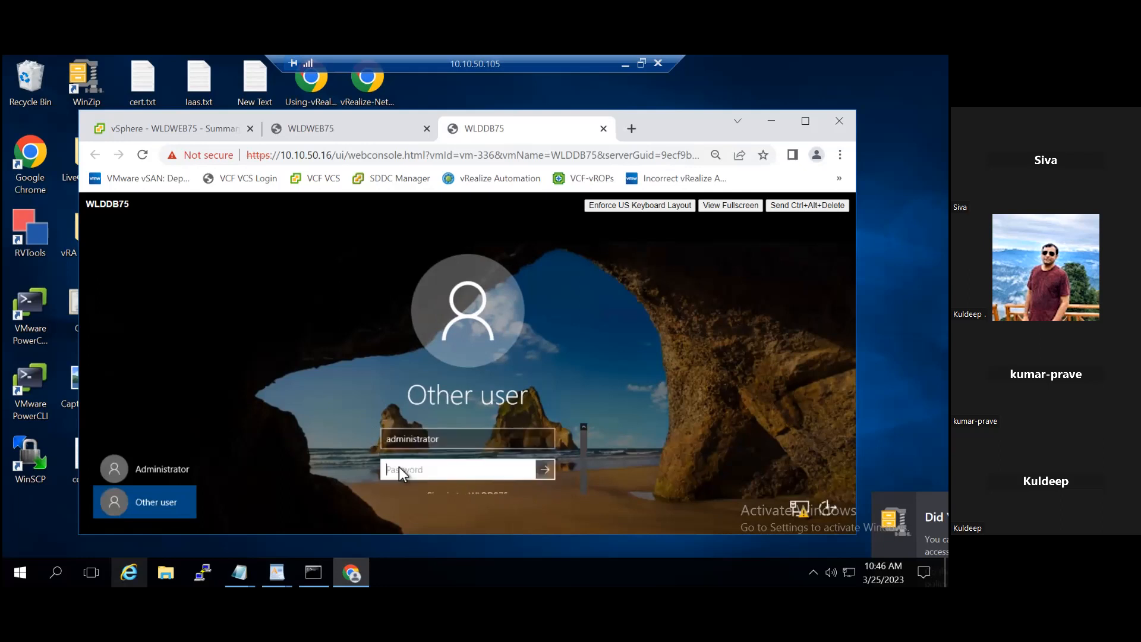
pyautogui.write('VMware123!!')
pyautogui.click(542, 473)
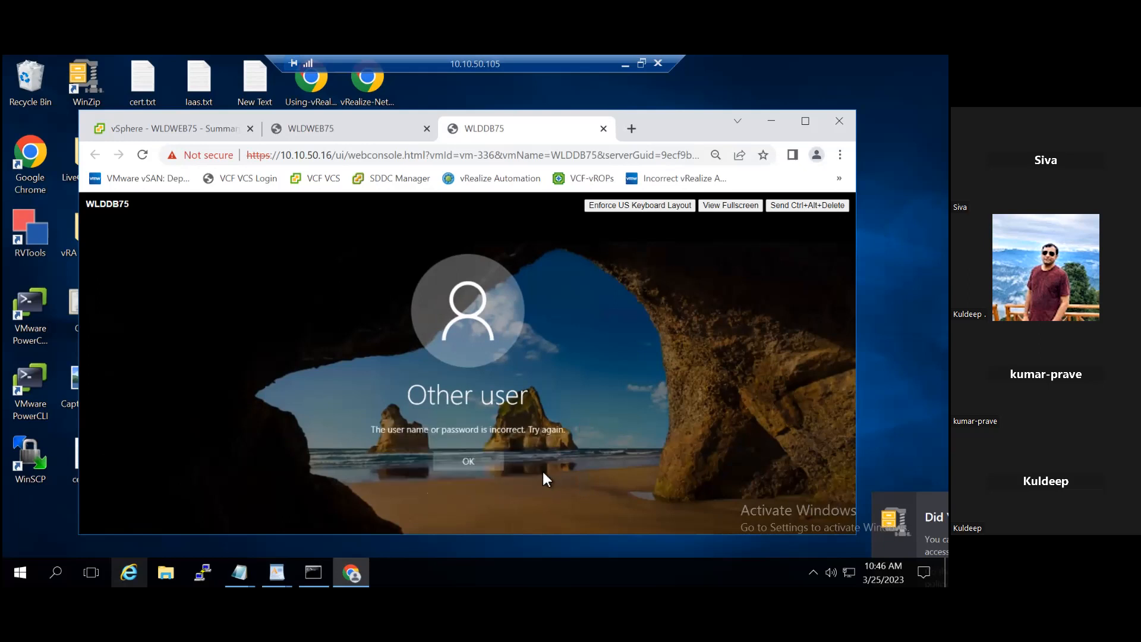
# Step: Re-enter the administrator account password to sign in to WLDDB75, and close its Computer Management window
pyautogui.click(486, 466)
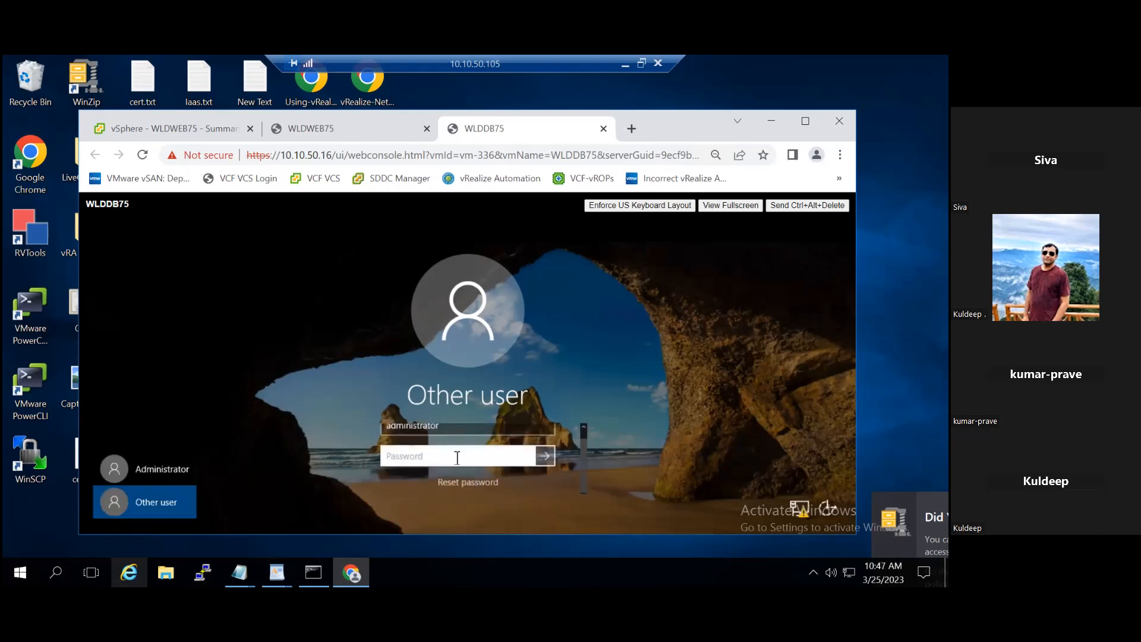
pyautogui.write('•••••••••••')
pyautogui.press('Return')
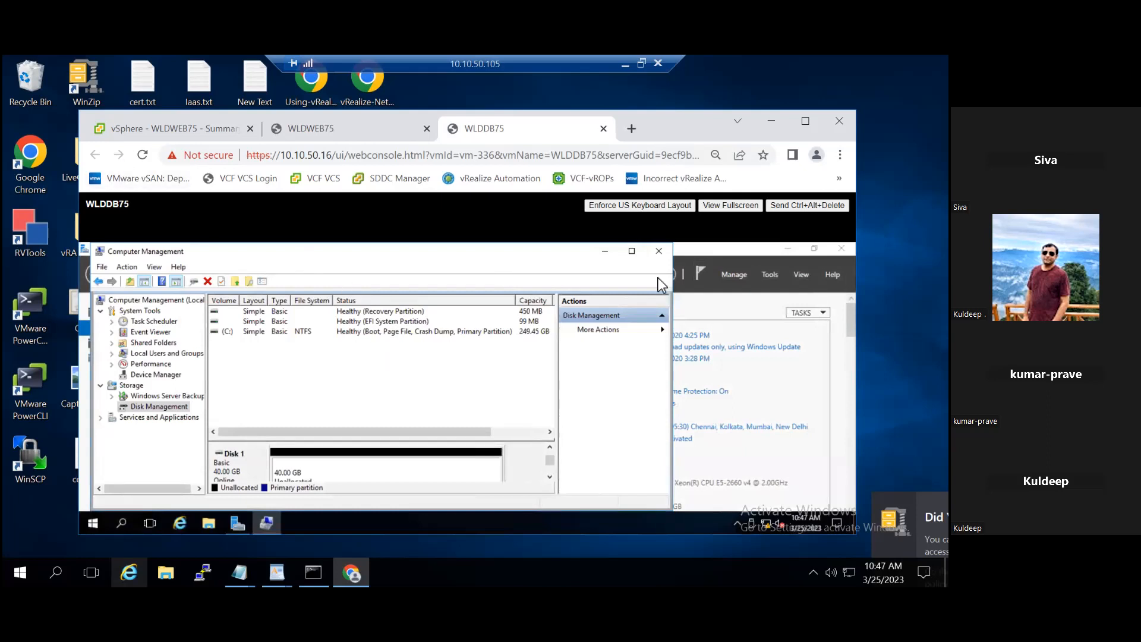
pyautogui.click(658, 252)
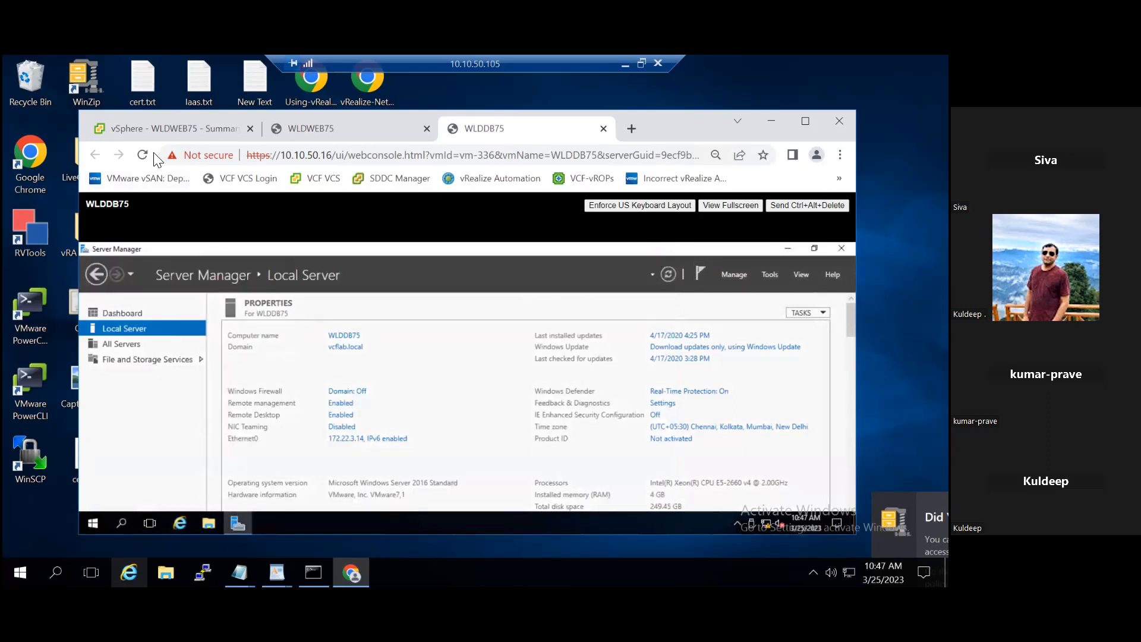
# Step: Return to WLDWEB75 in the vSphere Client and maximize the browser window
pyautogui.click(132, 128)
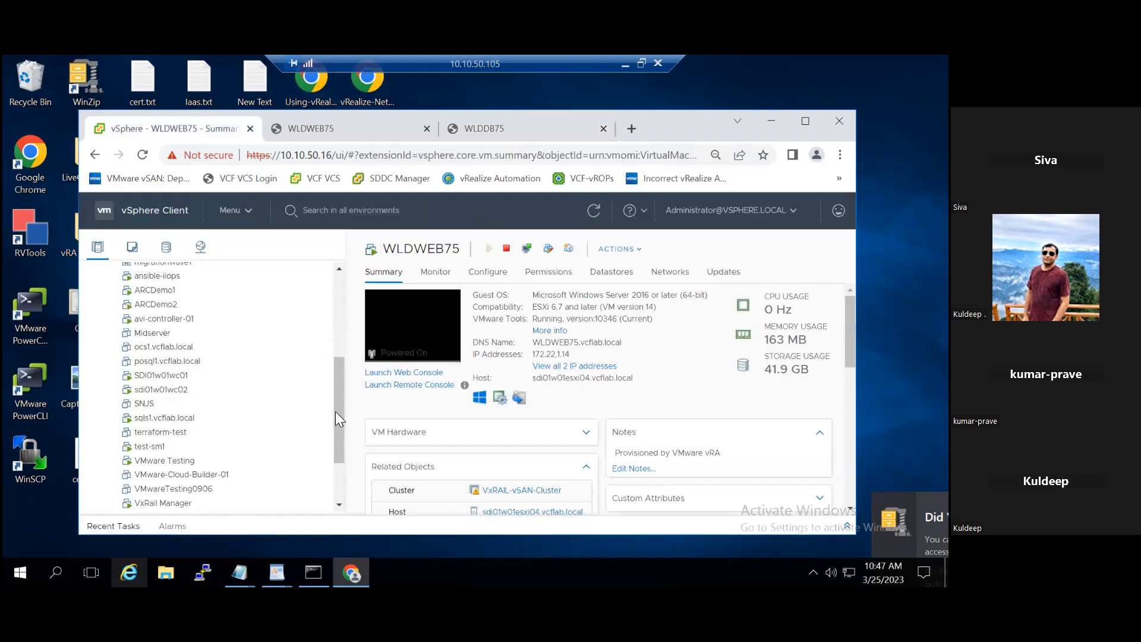
pyautogui.moveTo(335, 426); pyautogui.dragTo(333, 480)
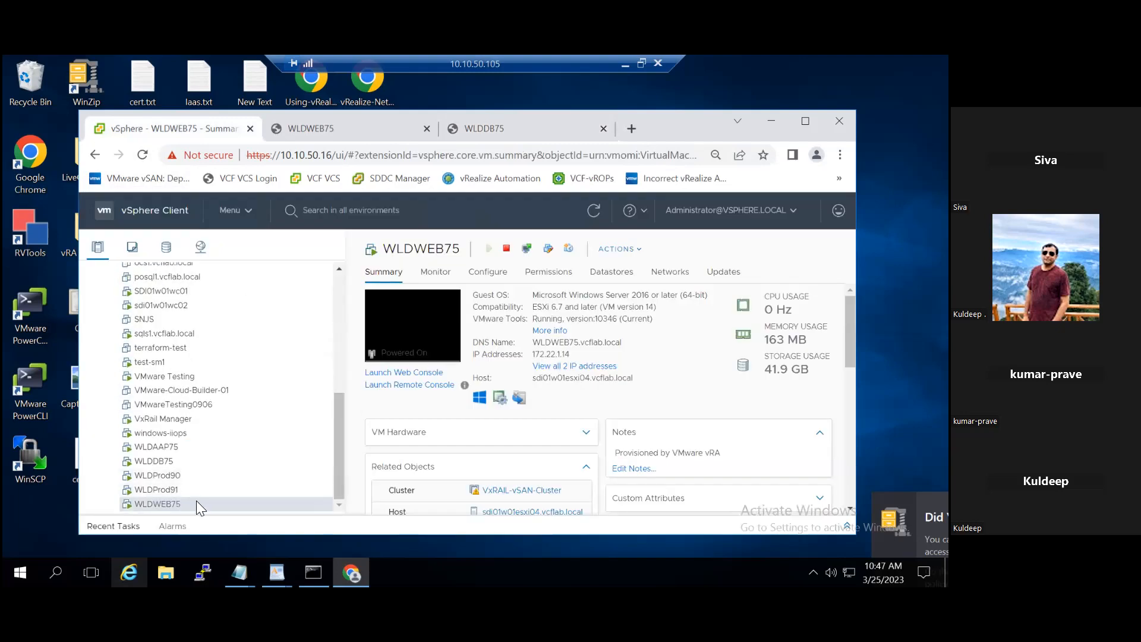
pyautogui.click(805, 121)
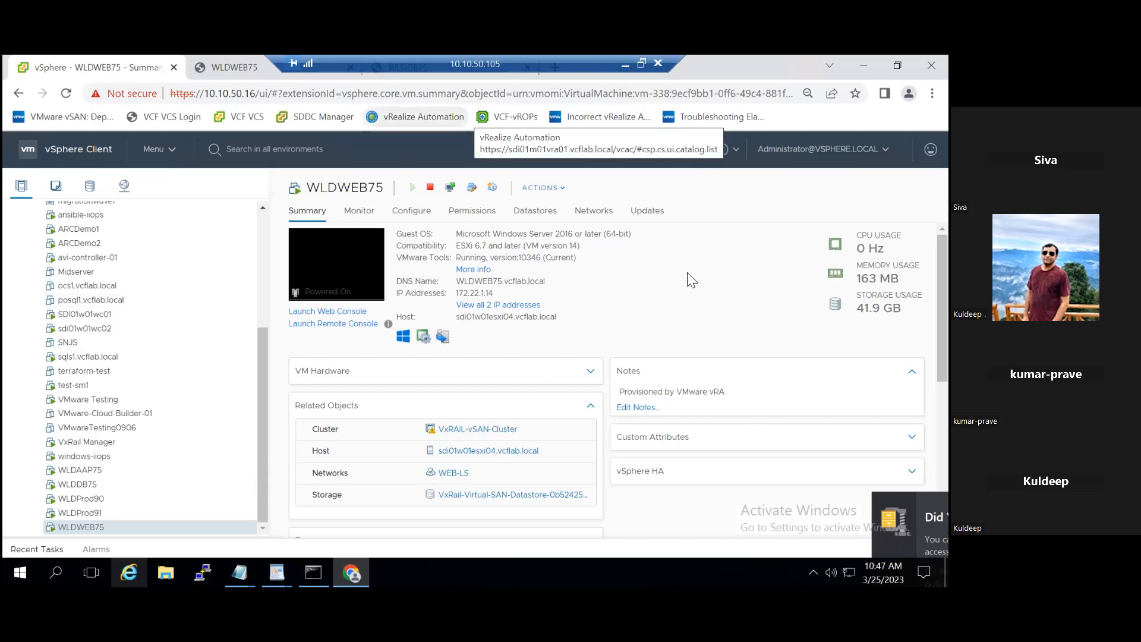
pyautogui.rightClick(94, 527)
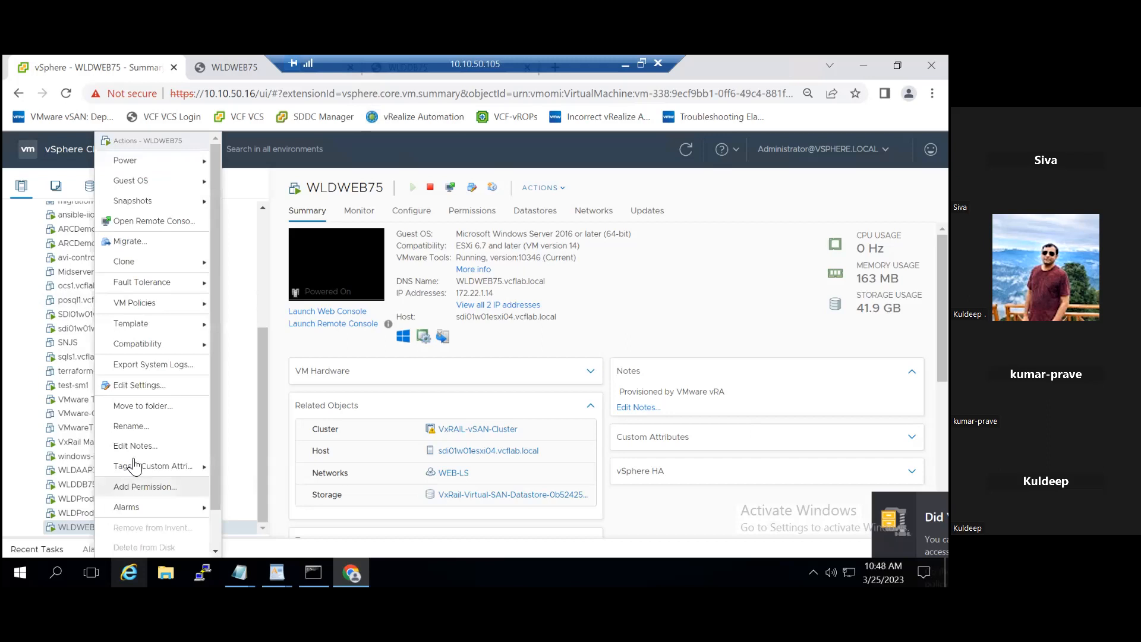
pyautogui.moveTo(182, 208)
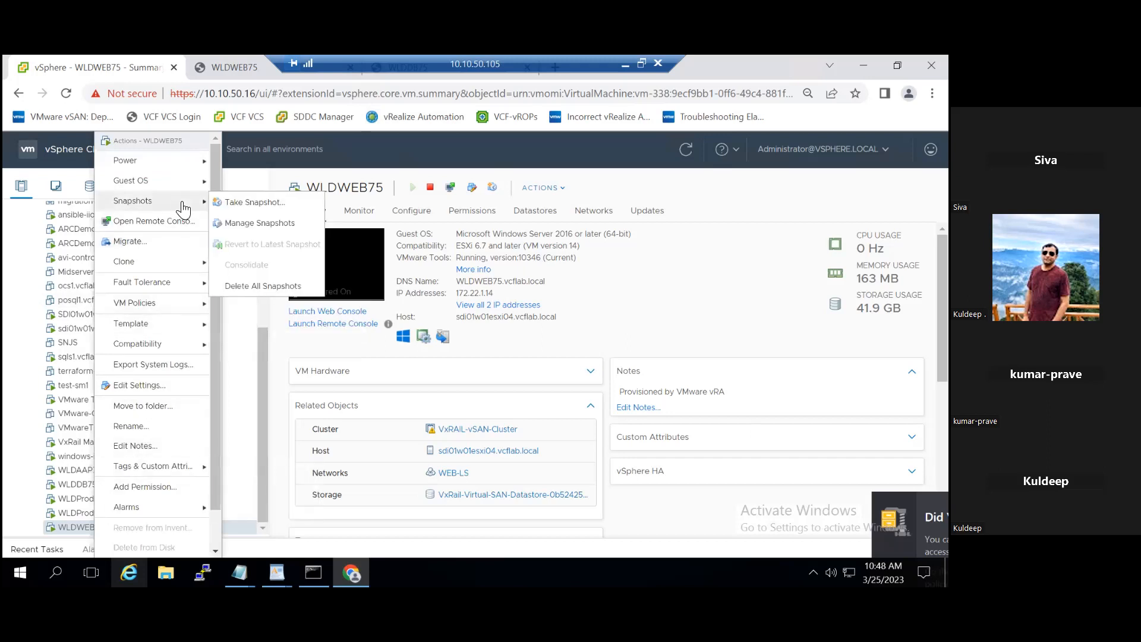
pyautogui.click(232, 202)
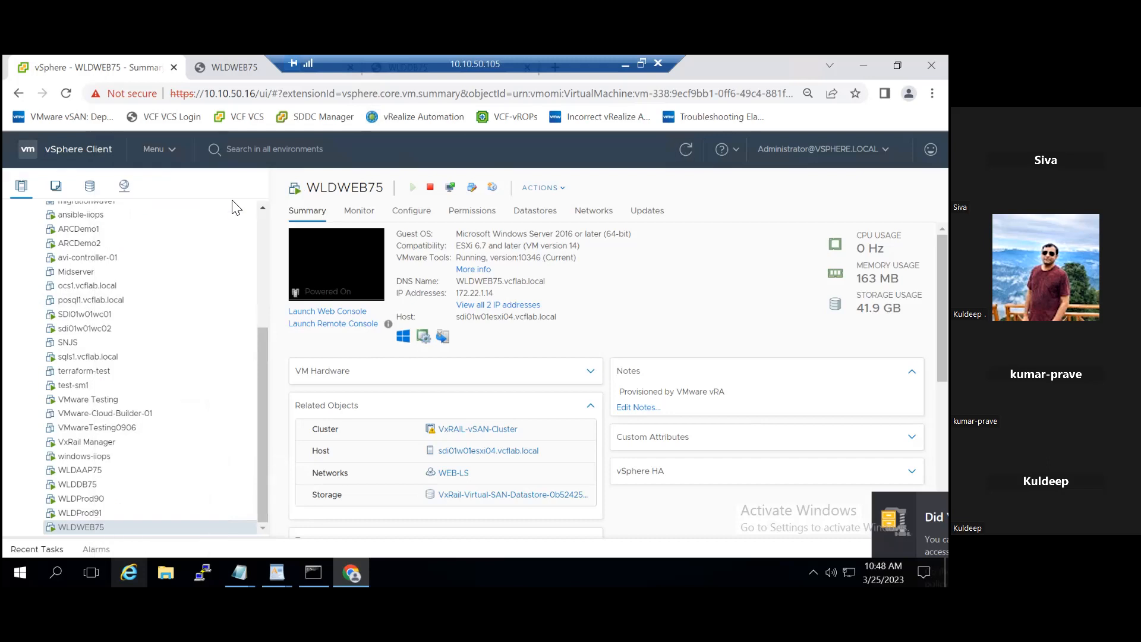
pyautogui.click(628, 234)
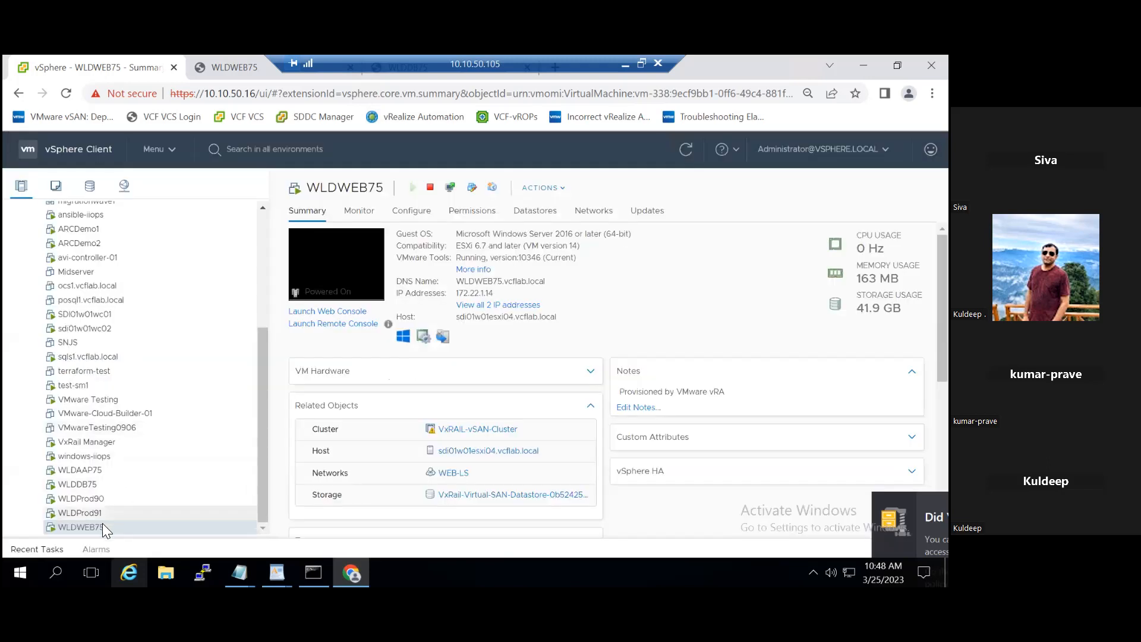
# Step: Check the existing snapshots of WLDWEB75 in Manage Snapshots and close the dialog
pyautogui.rightClick(98, 528)
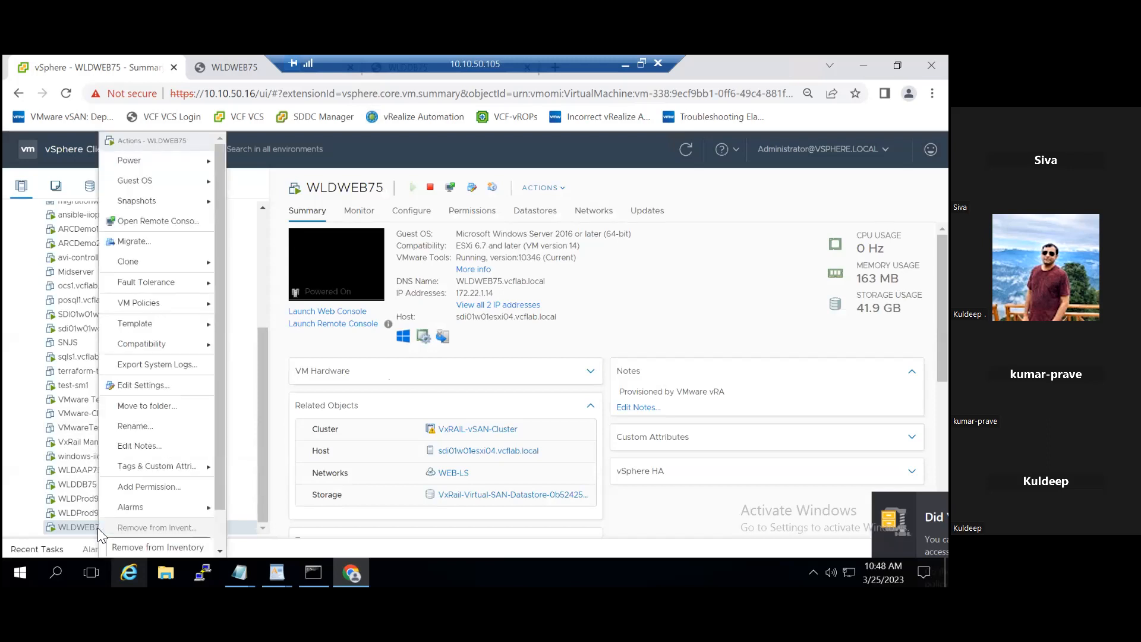
pyautogui.moveTo(195, 203)
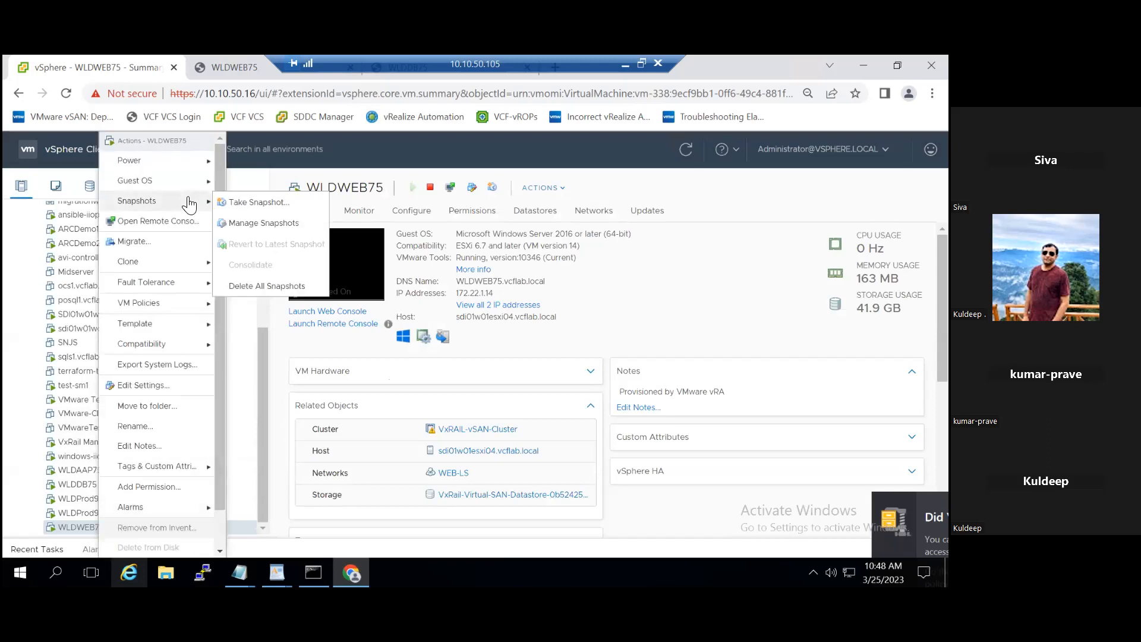
pyautogui.click(267, 223)
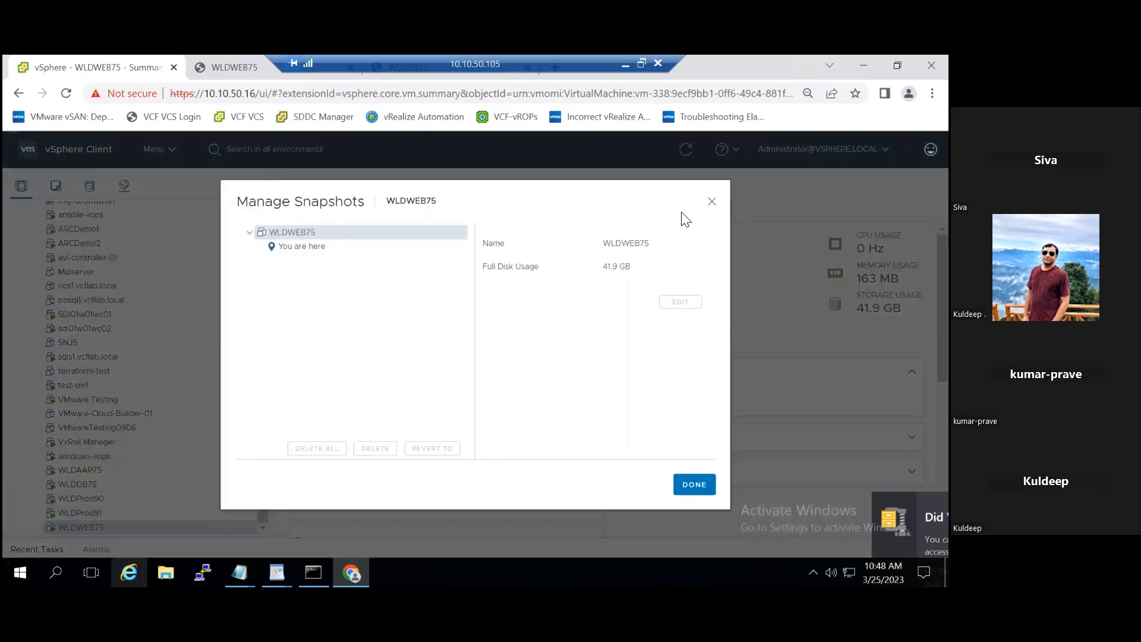
pyautogui.click(711, 202)
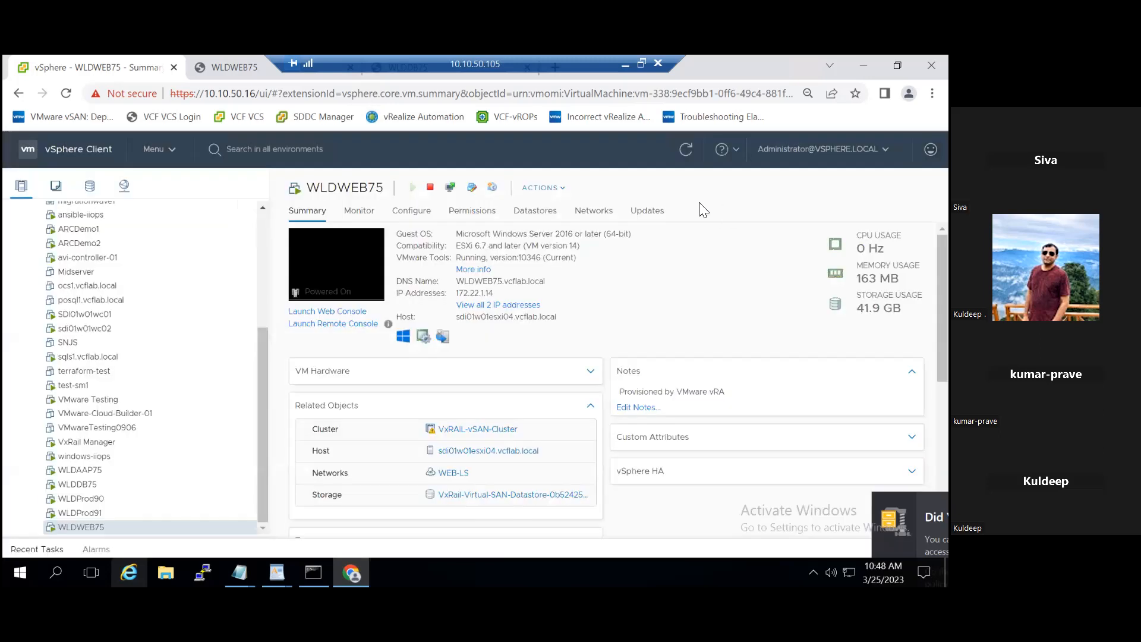
# Step: Start taking a snapshot of WLDWEB75, keeping the default name VM Snapshot 25/03/2023, 10:48:31
pyautogui.rightClick(101, 527)
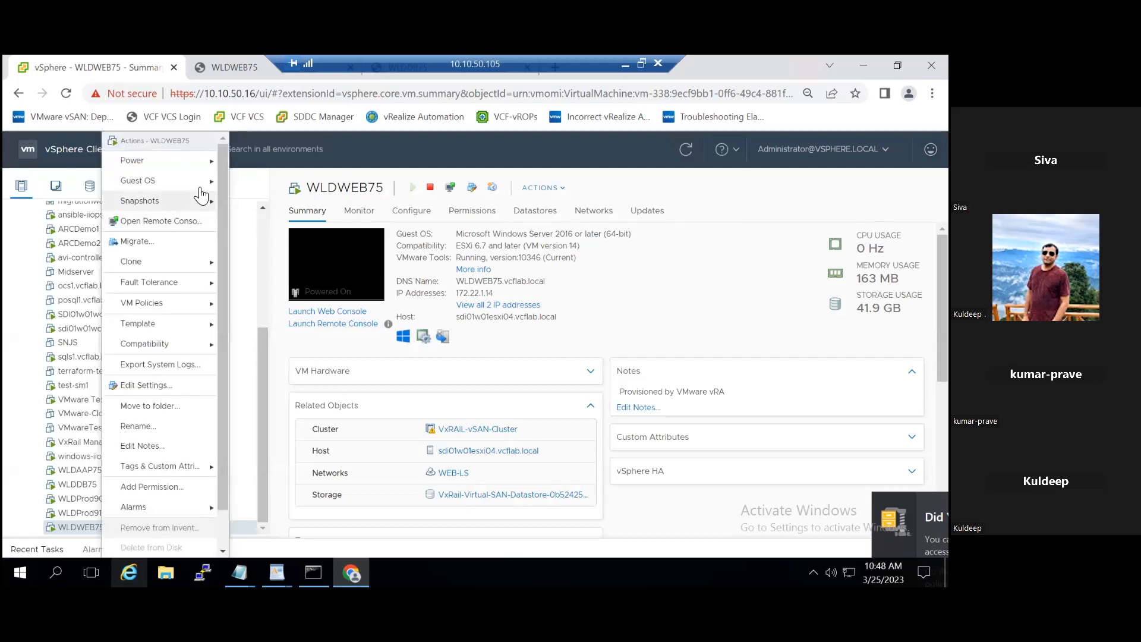
pyautogui.moveTo(193, 205)
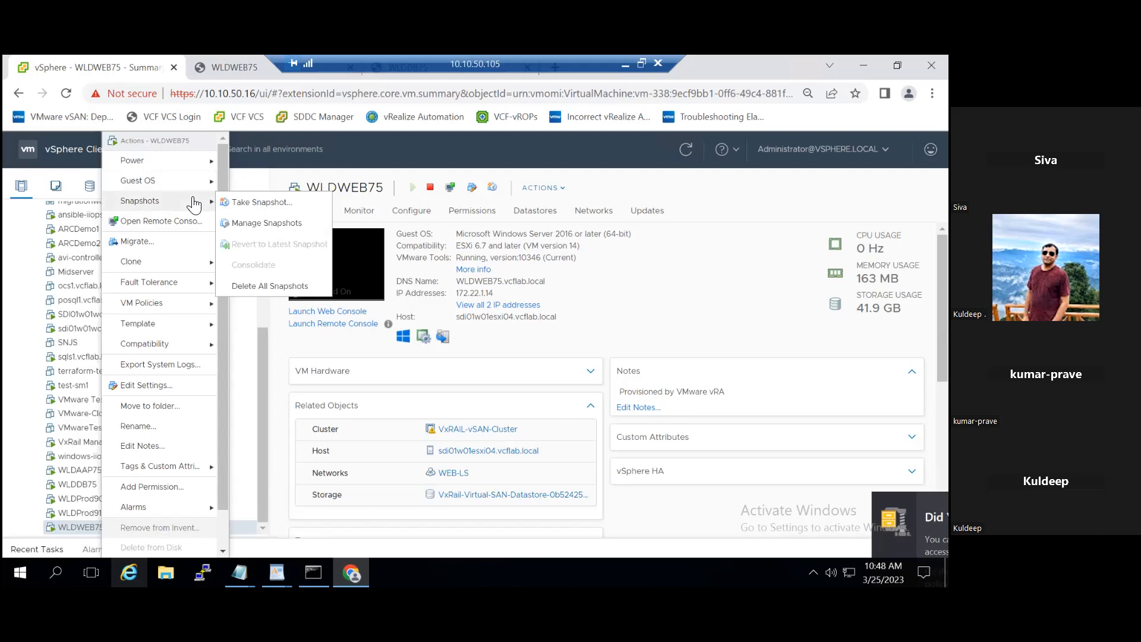
pyautogui.click(242, 202)
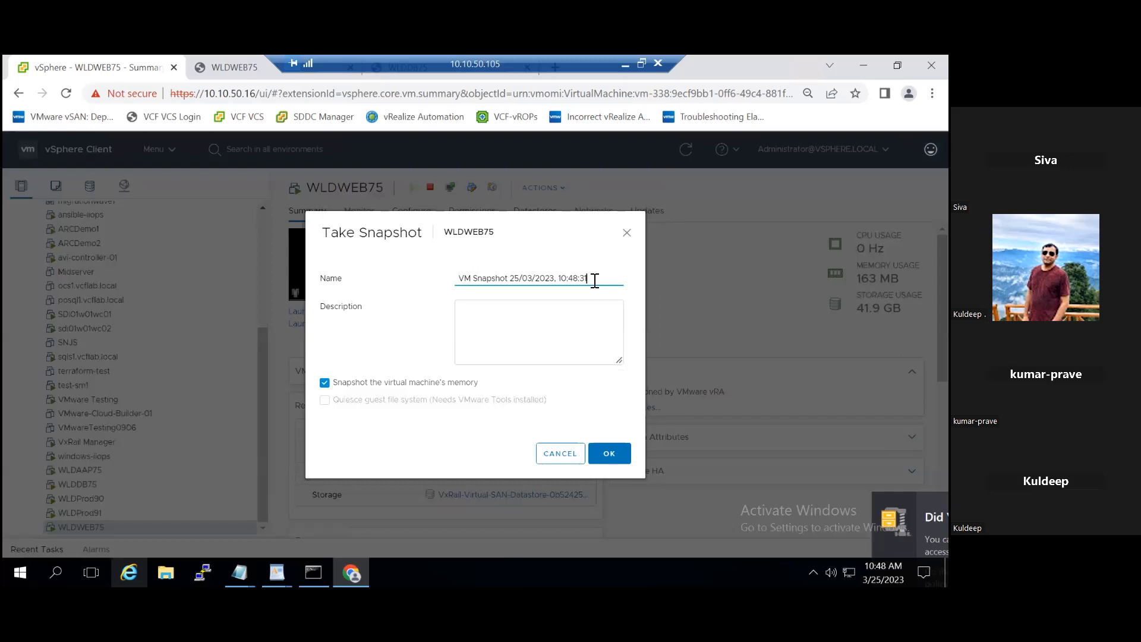
pyautogui.click(528, 314)
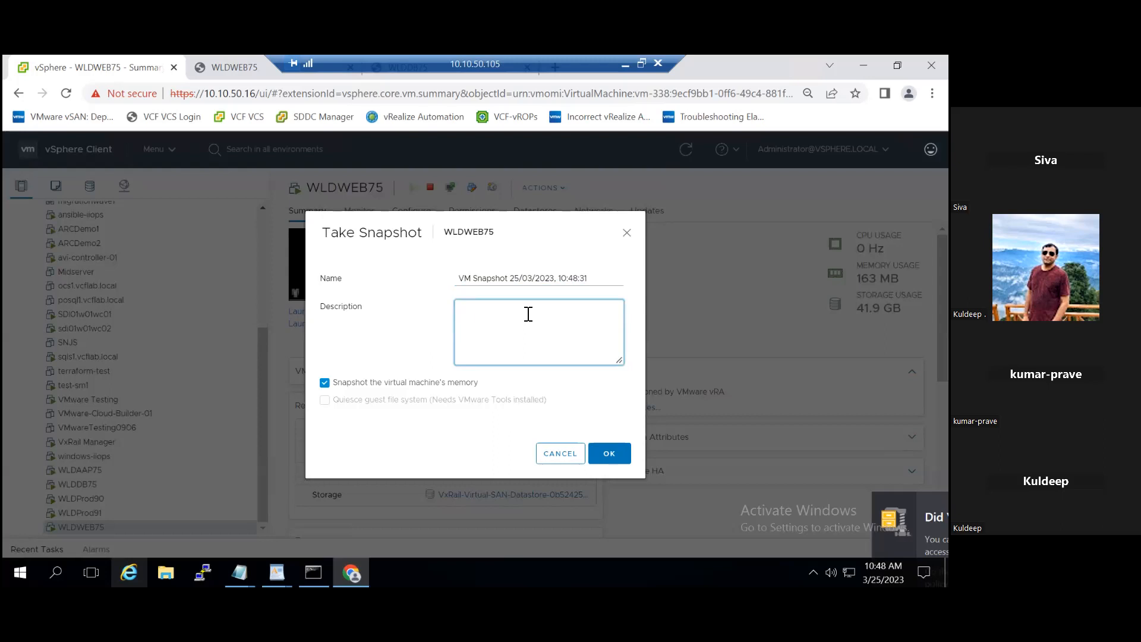
pyautogui.tripleClick(591, 277)
pyautogui.click(594, 277)
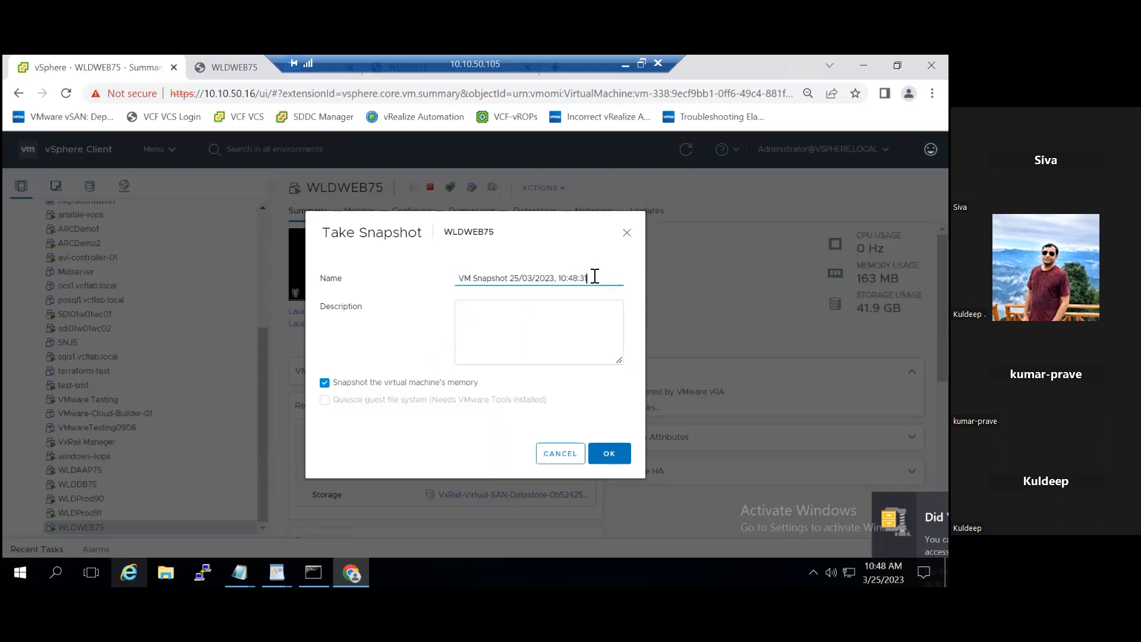
pyautogui.click(516, 316)
pyautogui.write('https://sdi01w01vcs01.vcflab.local:443/cls/vcsp/lib/20118560-be5e-49b0-beb6-ddea7f56a89d/lib.json')
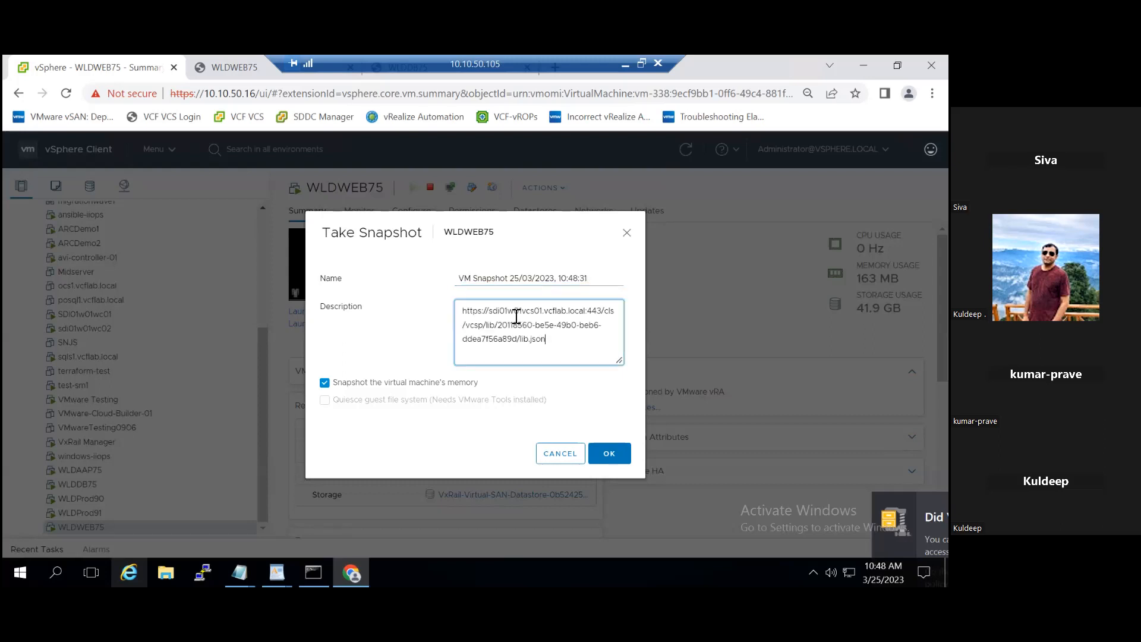
pyautogui.moveTo(583, 341); pyautogui.dragTo(436, 313)
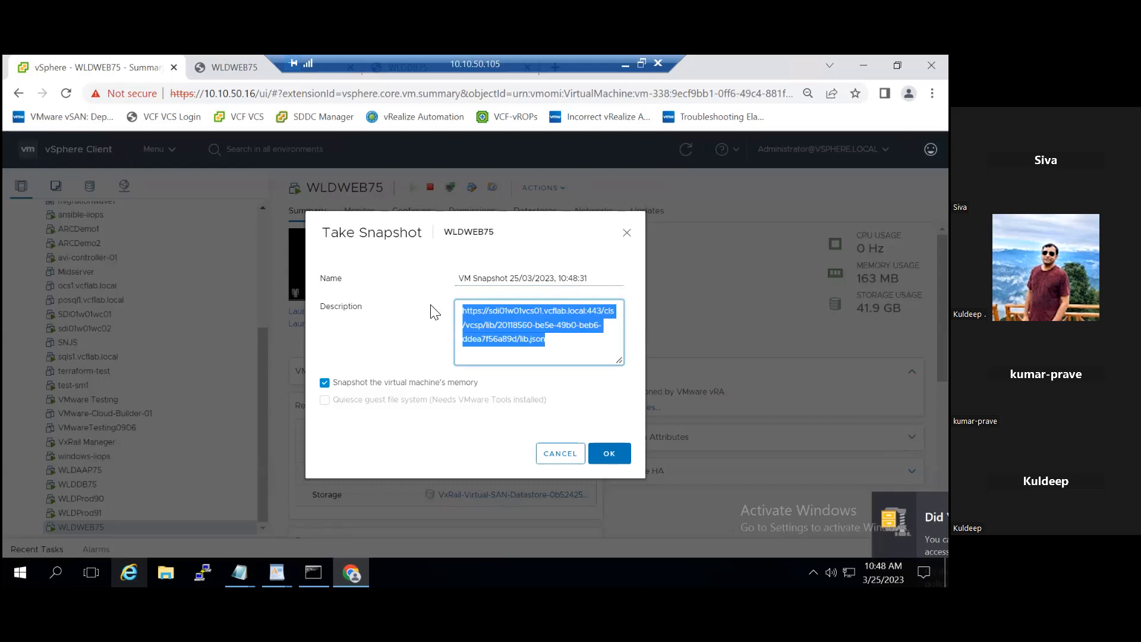
pyautogui.press('Delete')
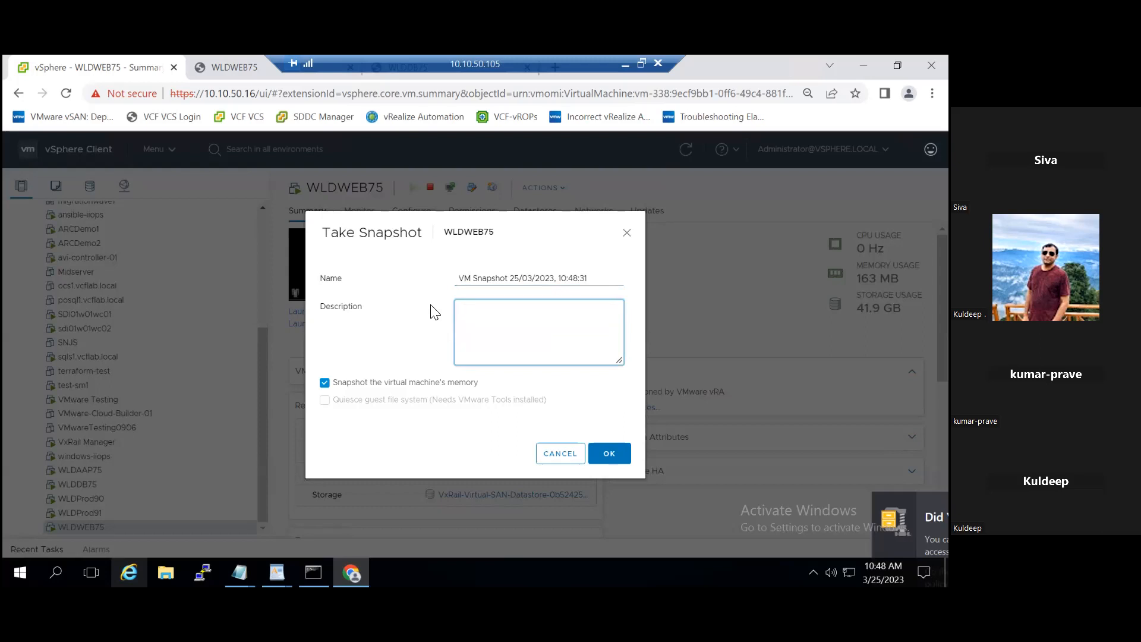
# Step: Describe the snapshot as "VM Snapshot-1", take it with the virtual machine's memory included, and show the recent tasks
pyautogui.write('VM Snapshot-1')
pyautogui.click(325, 383)
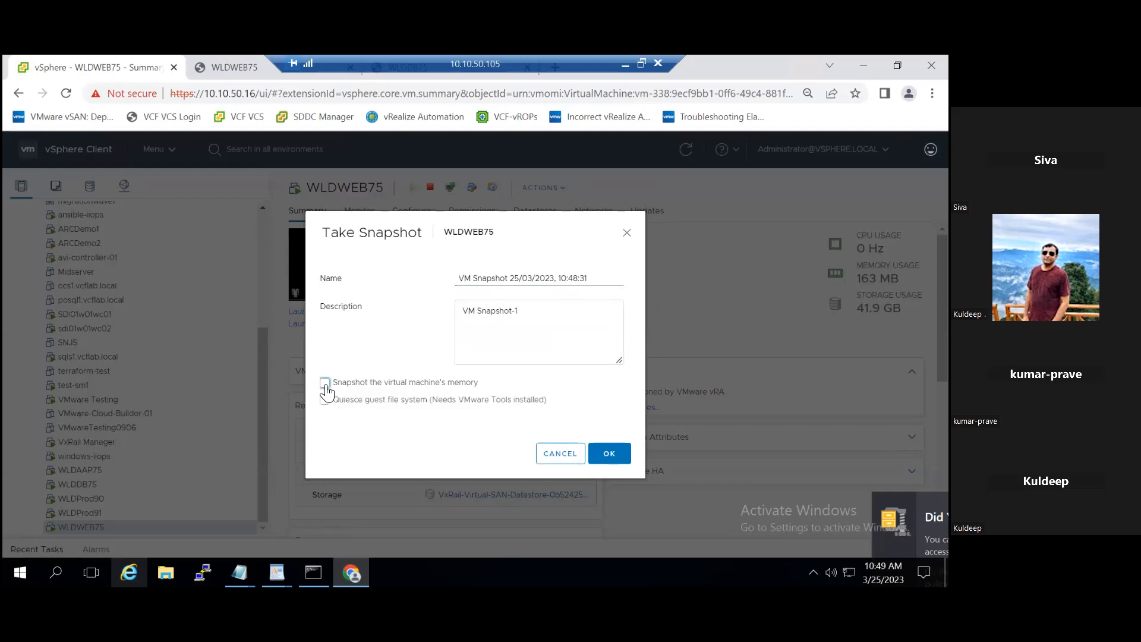
pyautogui.click(325, 383)
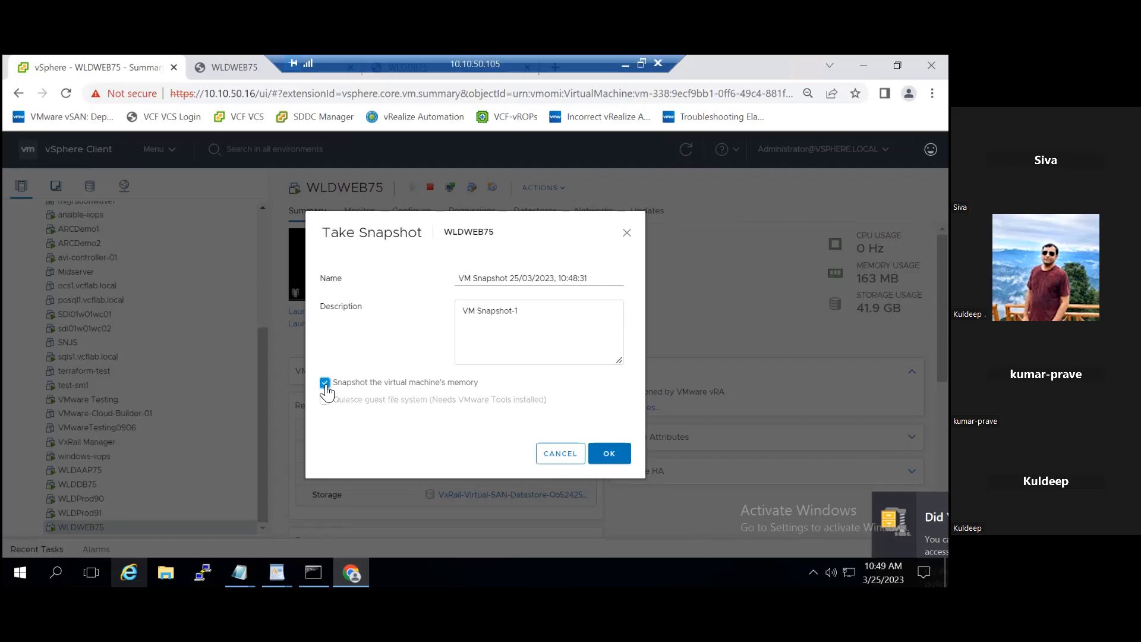
pyautogui.click(611, 458)
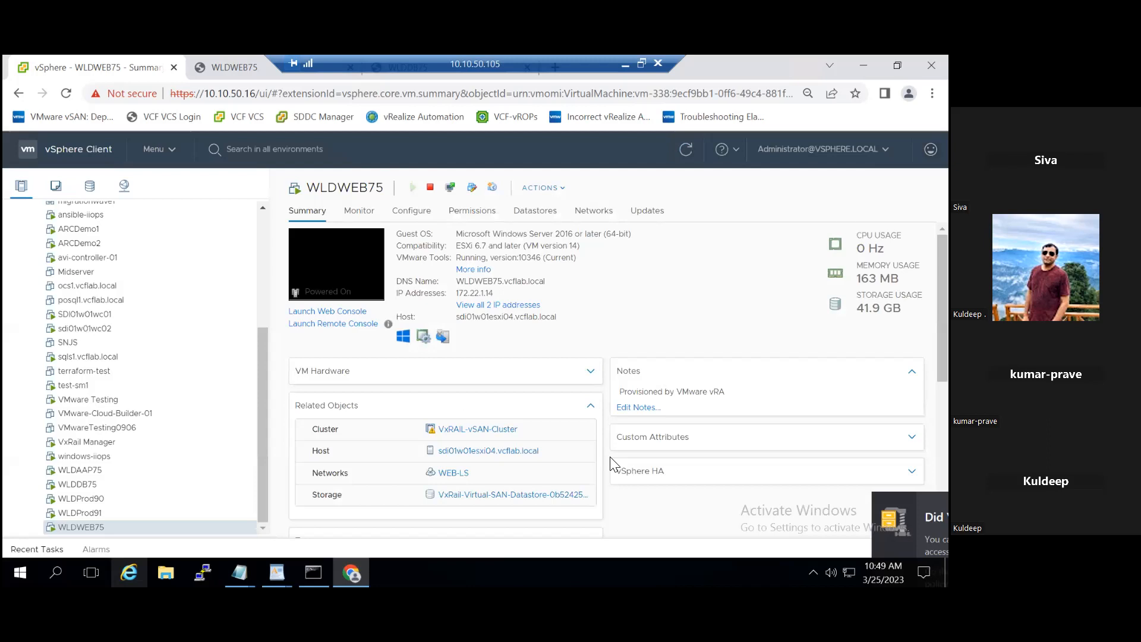
pyautogui.click(37, 549)
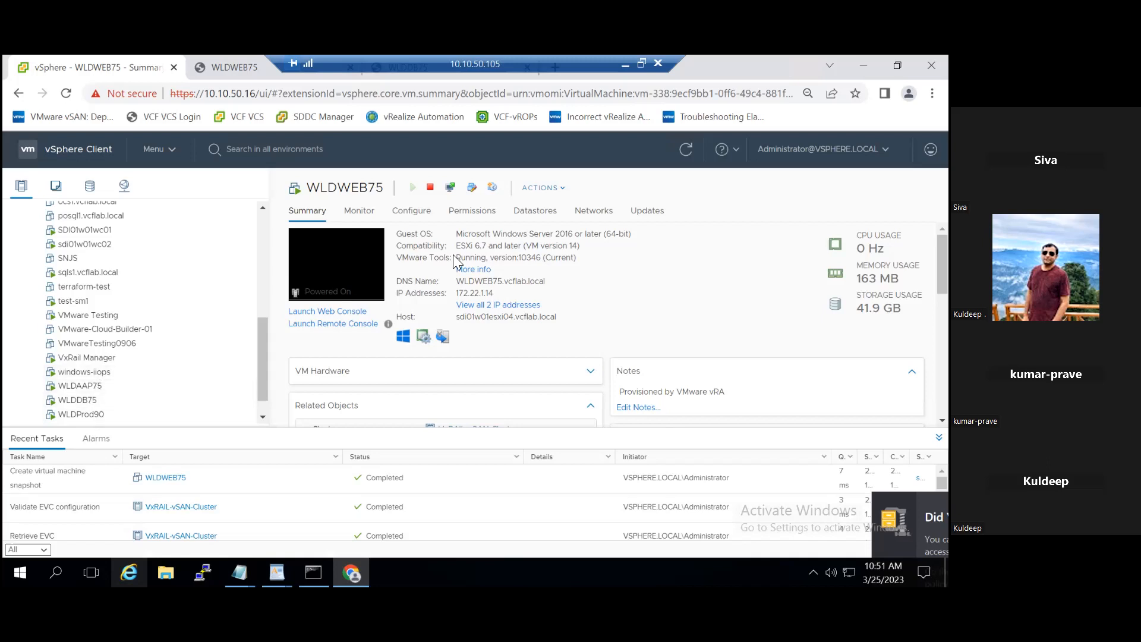
# Step: Switch to the WLDWEB75 web console, unlock the screen, and try signing in with the Administrator account password
pyautogui.click(239, 62)
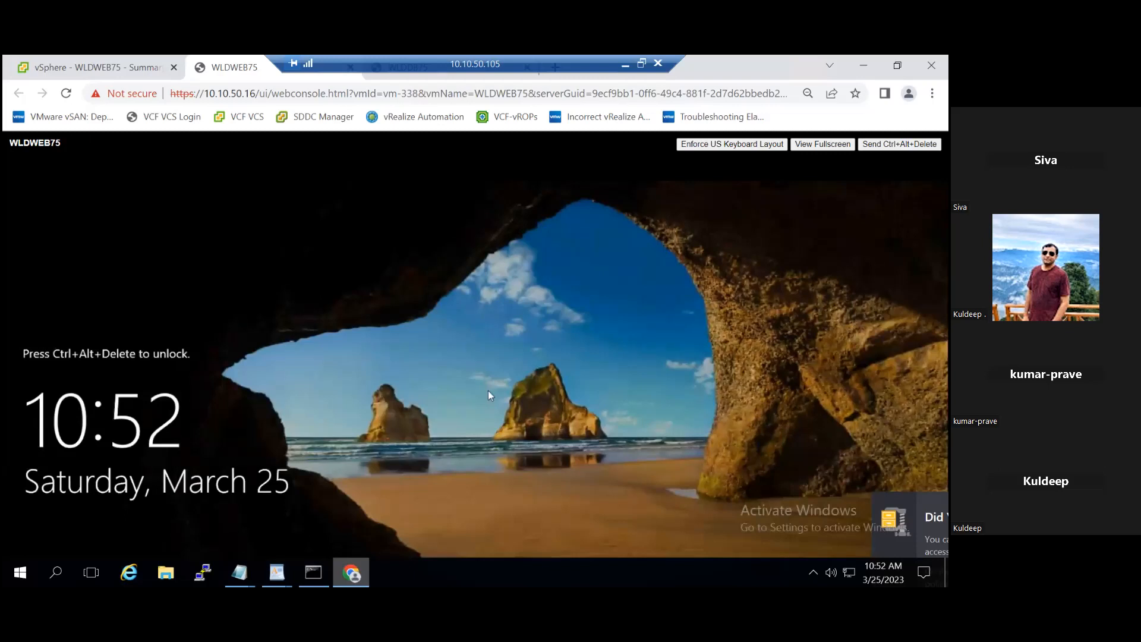
pyautogui.click(899, 144)
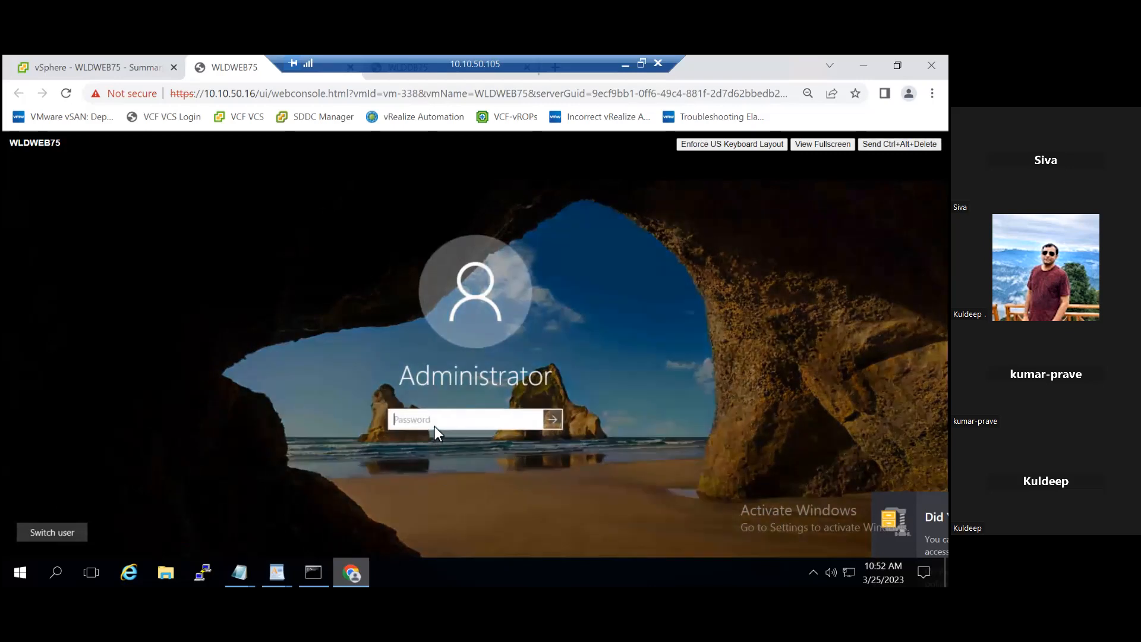
pyautogui.write('V')
pyautogui.press('Return')
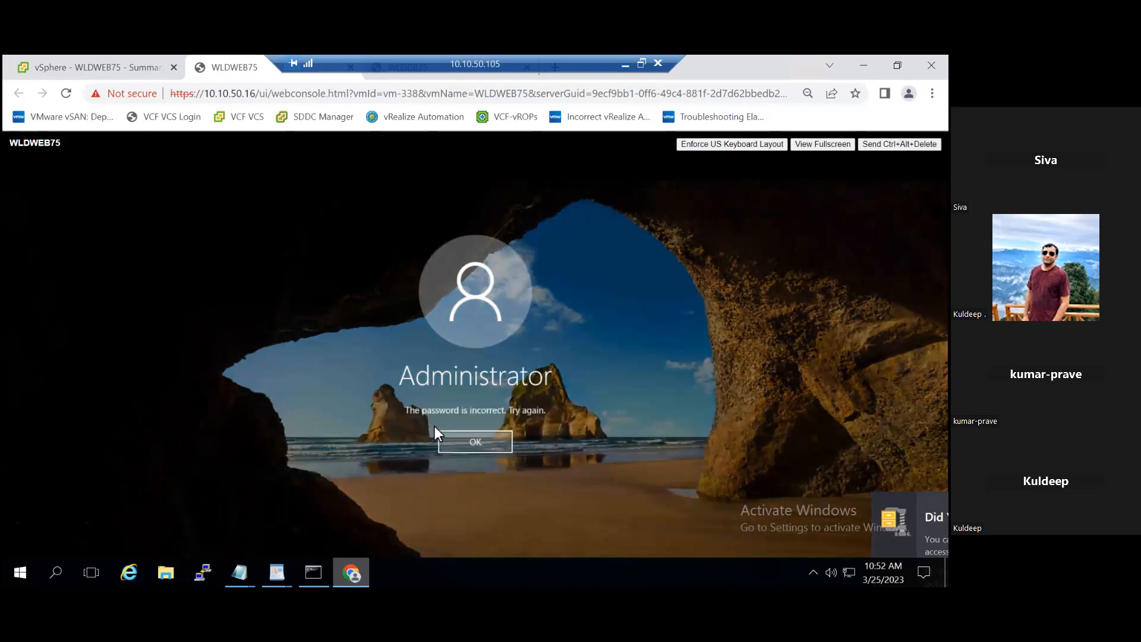
pyautogui.press('Return')
pyautogui.write('V')
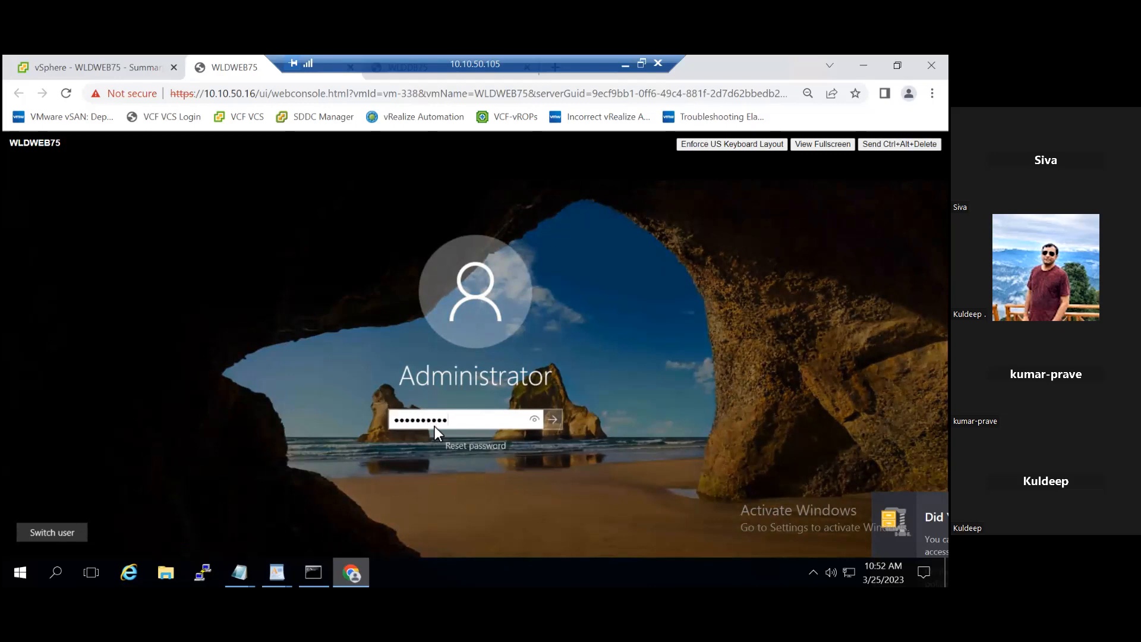
pyautogui.press('Return')
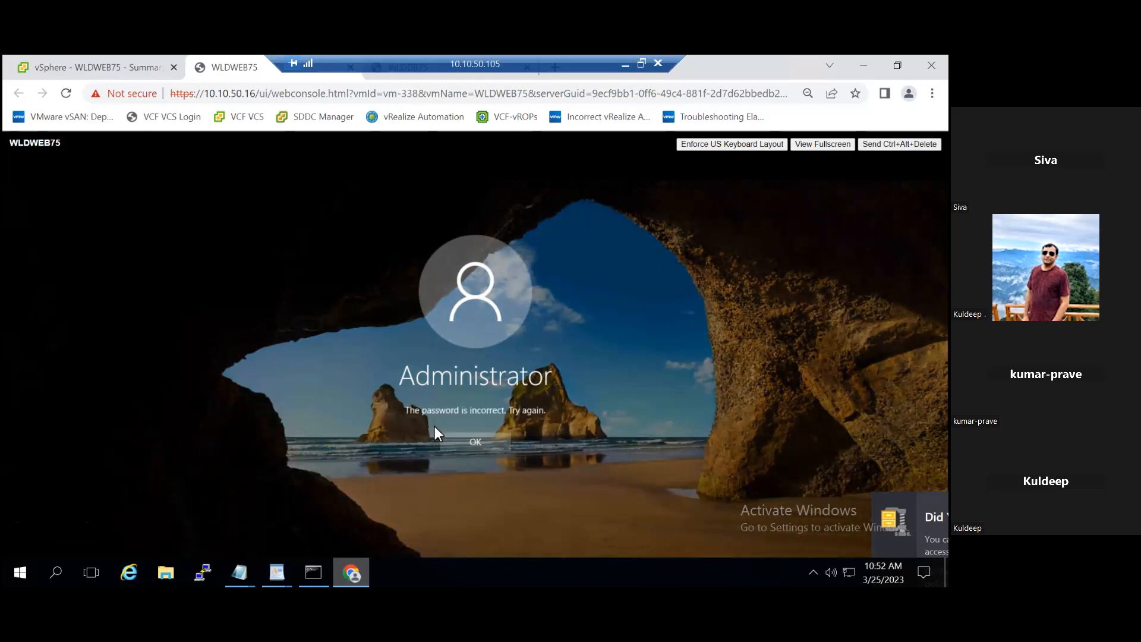
pyautogui.click(479, 447)
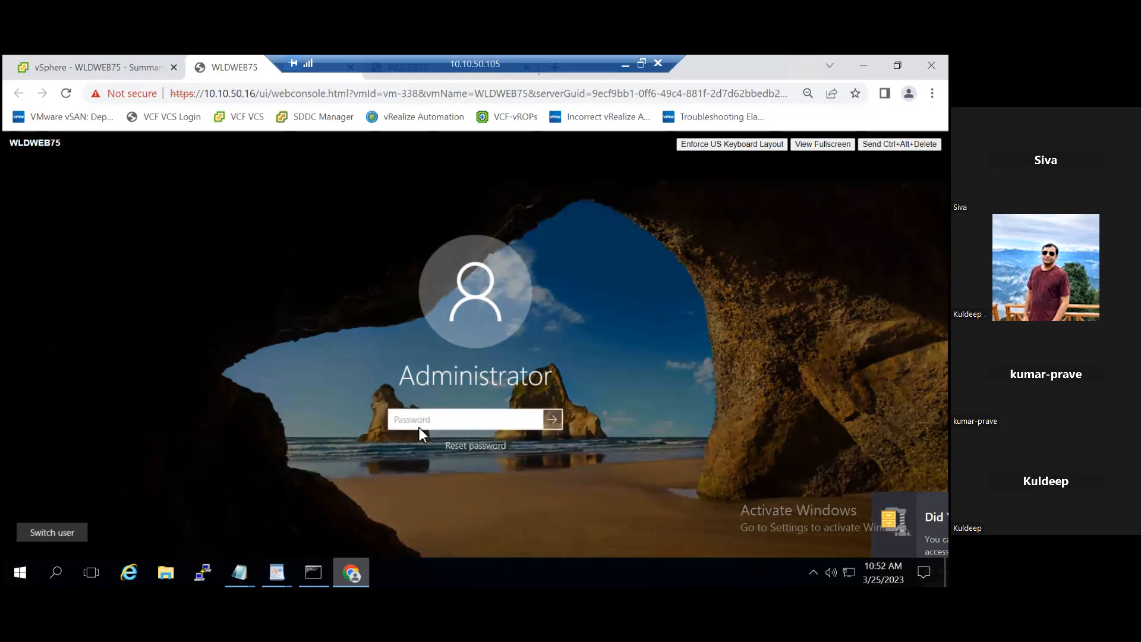
# Step: Enter the Administrator account password again to sign in to WLDWEB75, and minimize Server Manager
pyautogui.write('•••••••••••')
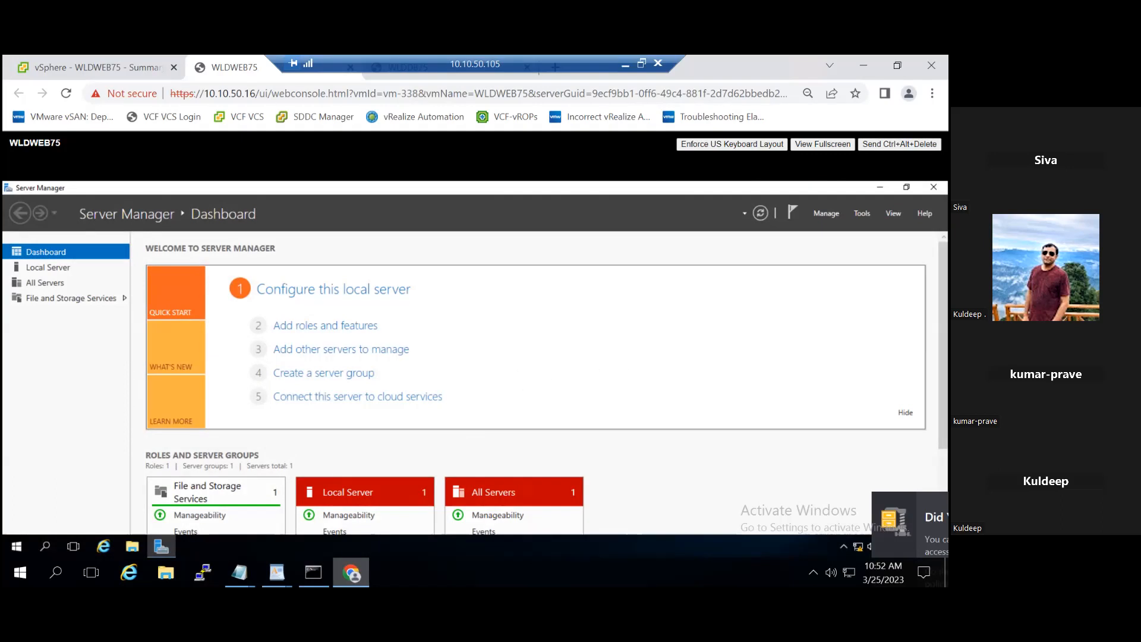
pyautogui.click(880, 187)
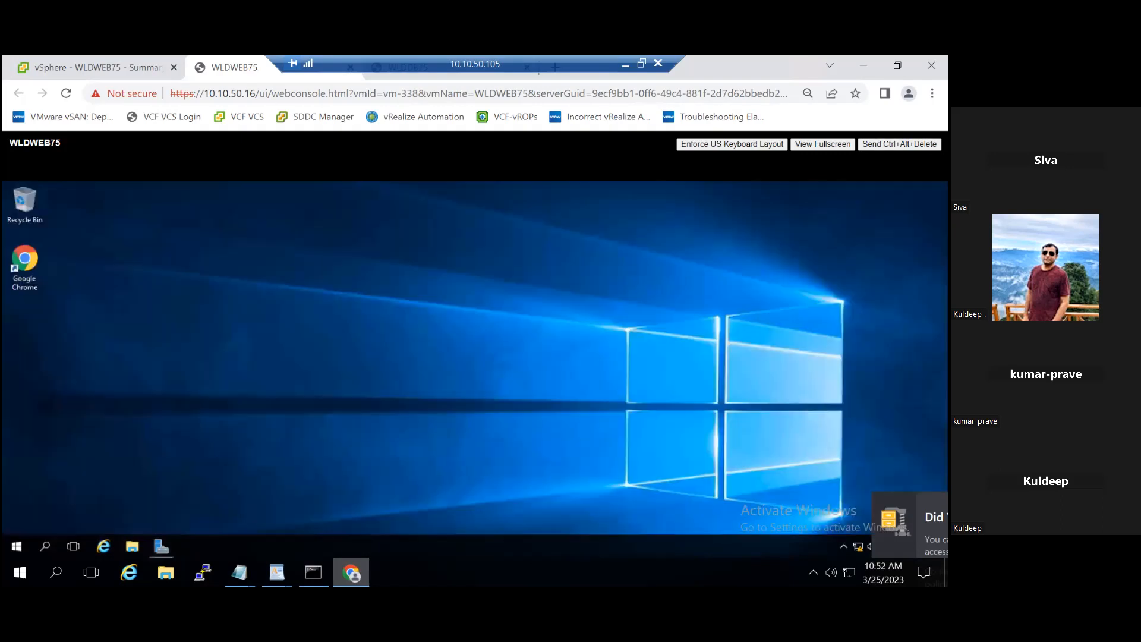
# Step: Create a folder named f1 on the WLDWEB75 desktop
pyautogui.rightClick(154, 319)
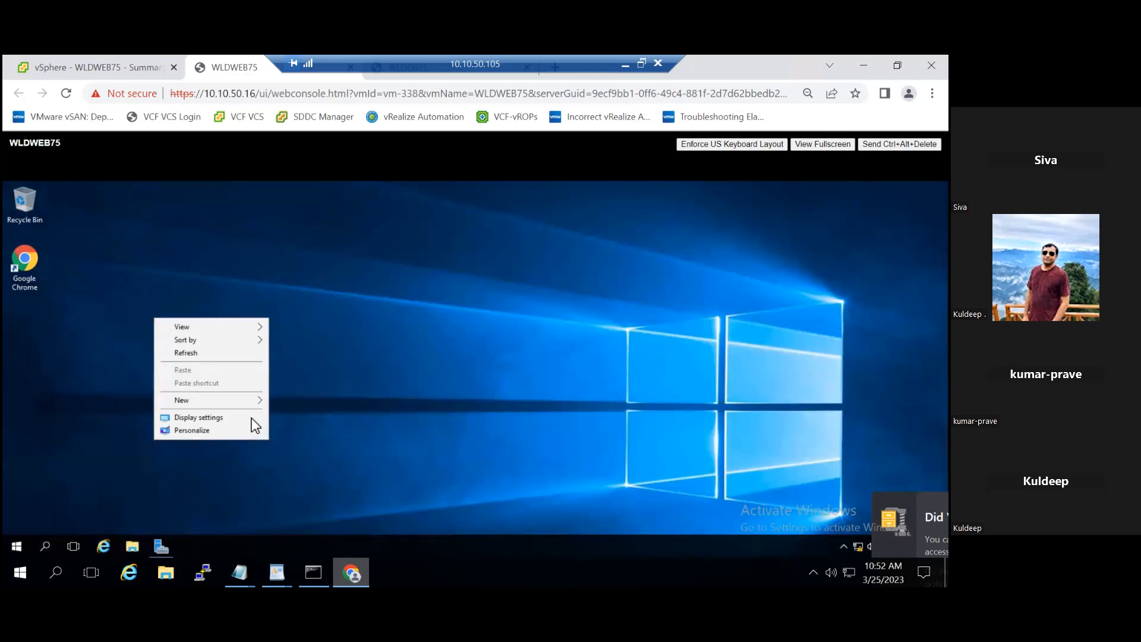
pyautogui.moveTo(254, 408)
pyautogui.click(307, 399)
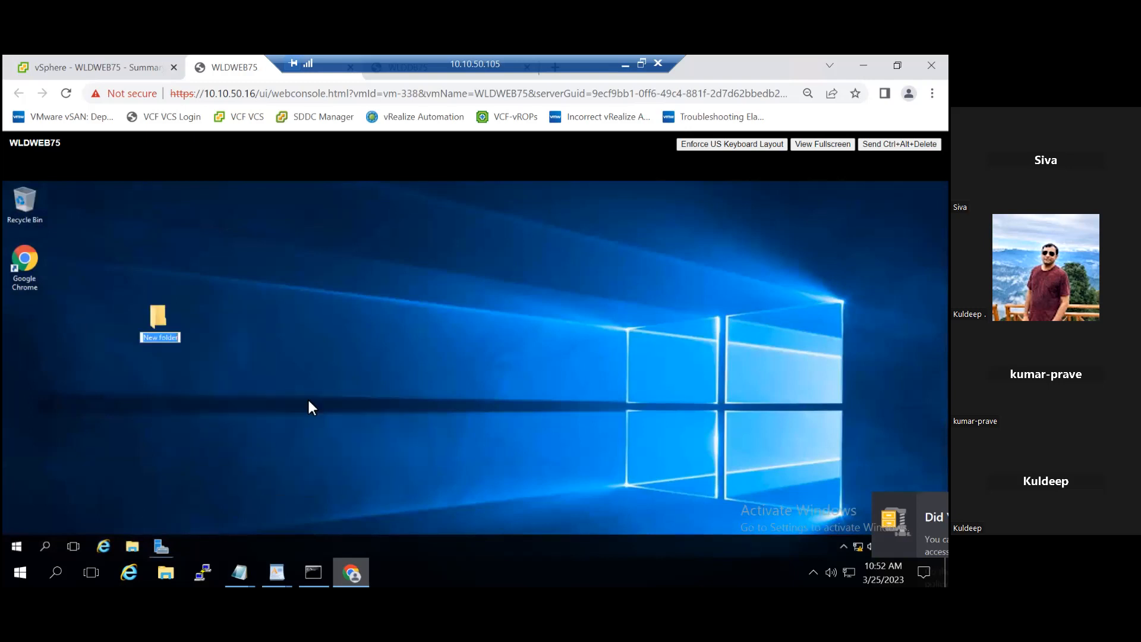
pyautogui.write('f1')
pyautogui.press('Return')
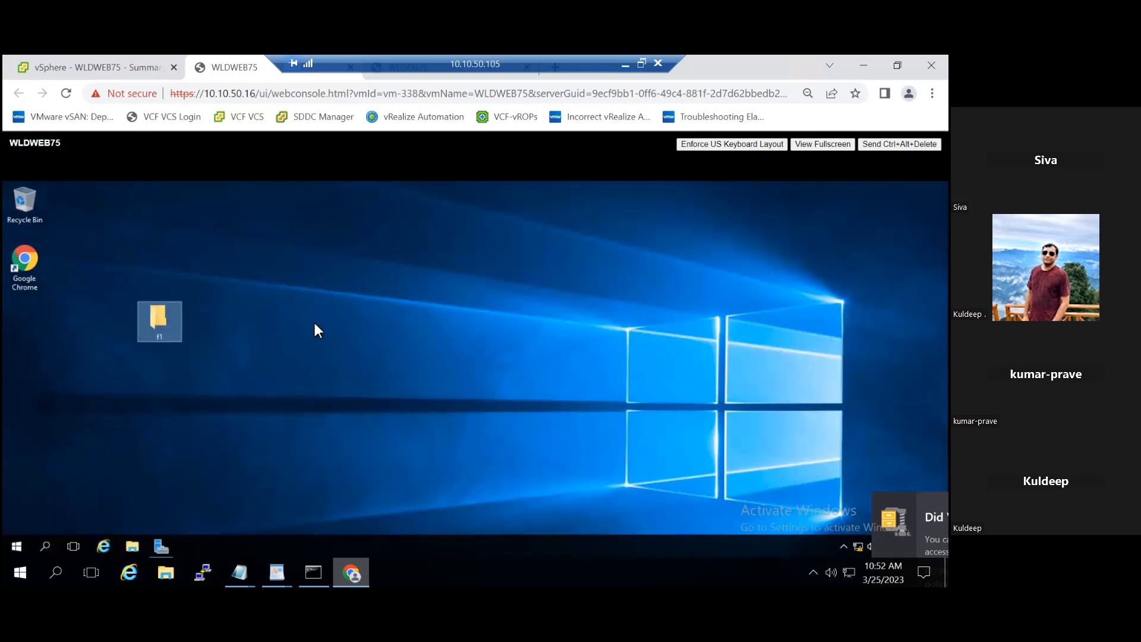
# Step: Create a second desktop folder named f2 beside f1, and return to WLDWEB75 in the vSphere Client
pyautogui.rightClick(307, 305)
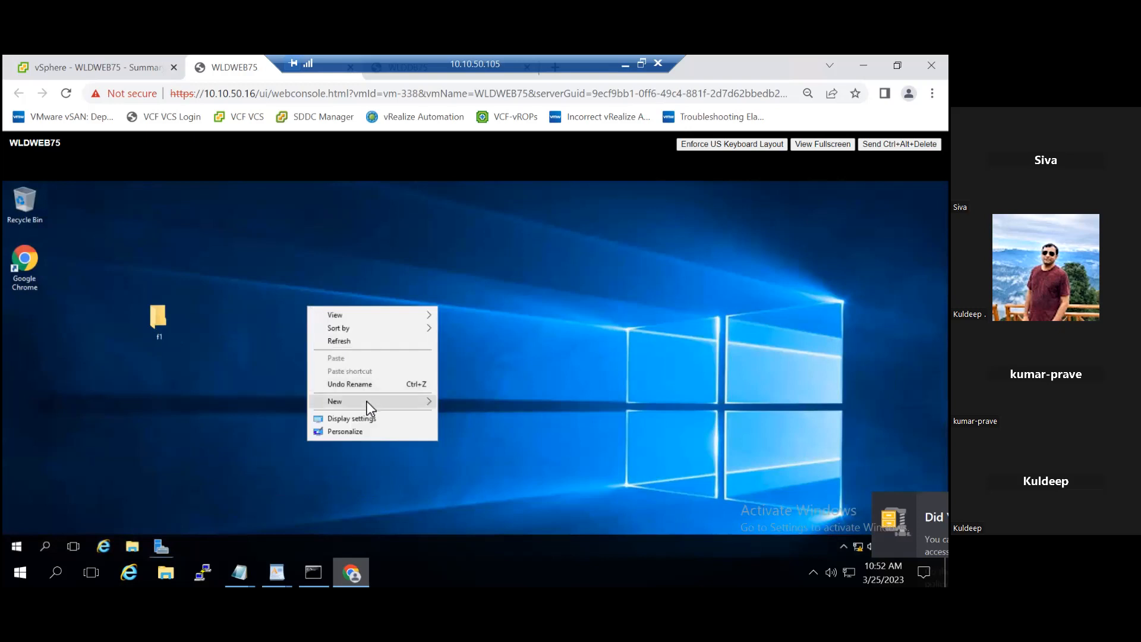
pyautogui.moveTo(366, 401)
pyautogui.click(467, 402)
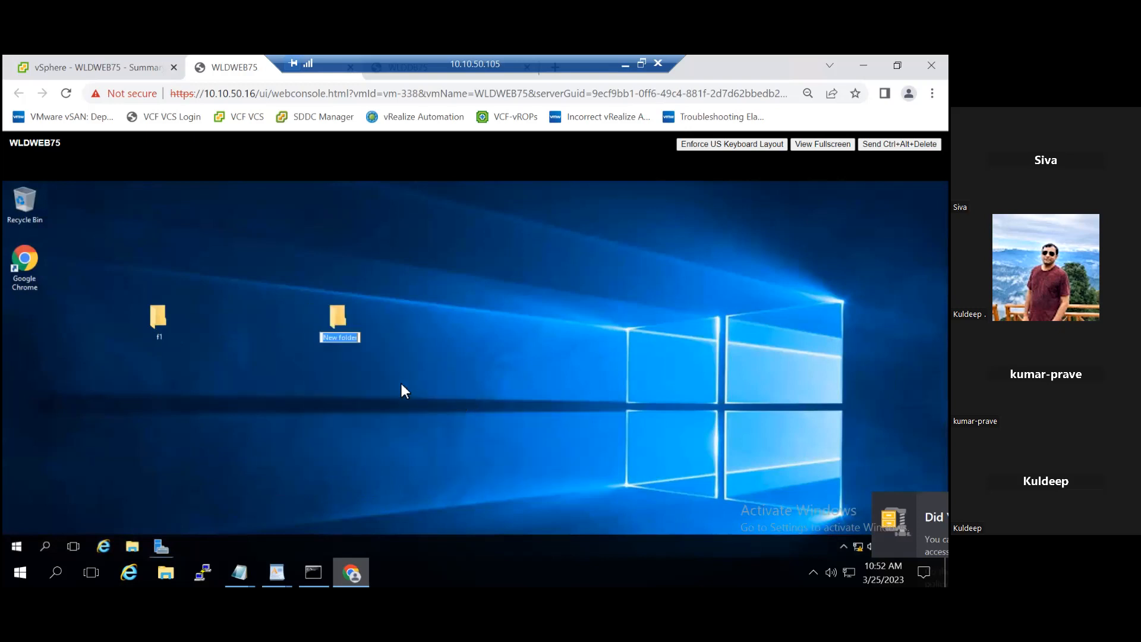
pyautogui.write('f2')
pyautogui.press('Return')
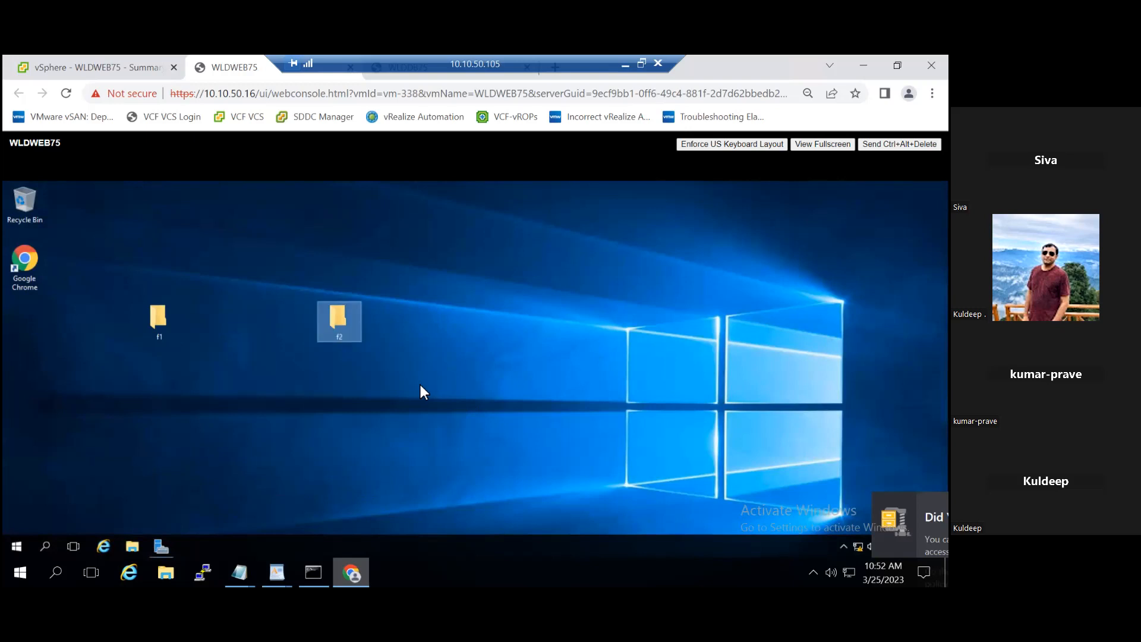
pyautogui.click(86, 66)
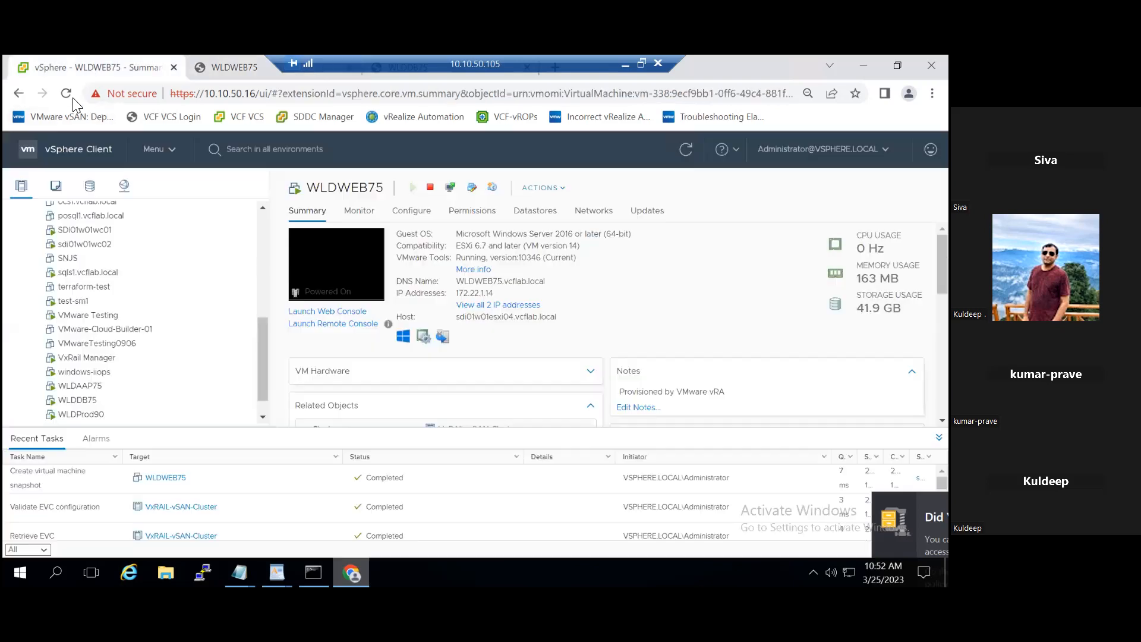
pyautogui.rightClick(125, 406)
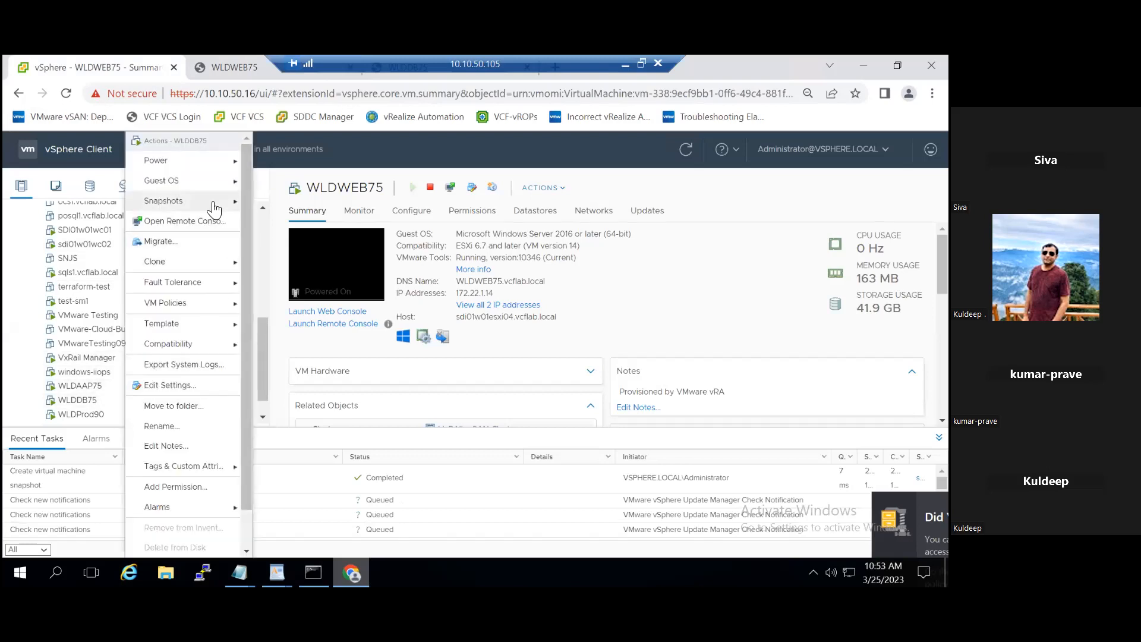
pyautogui.moveTo(214, 209)
pyautogui.click(303, 224)
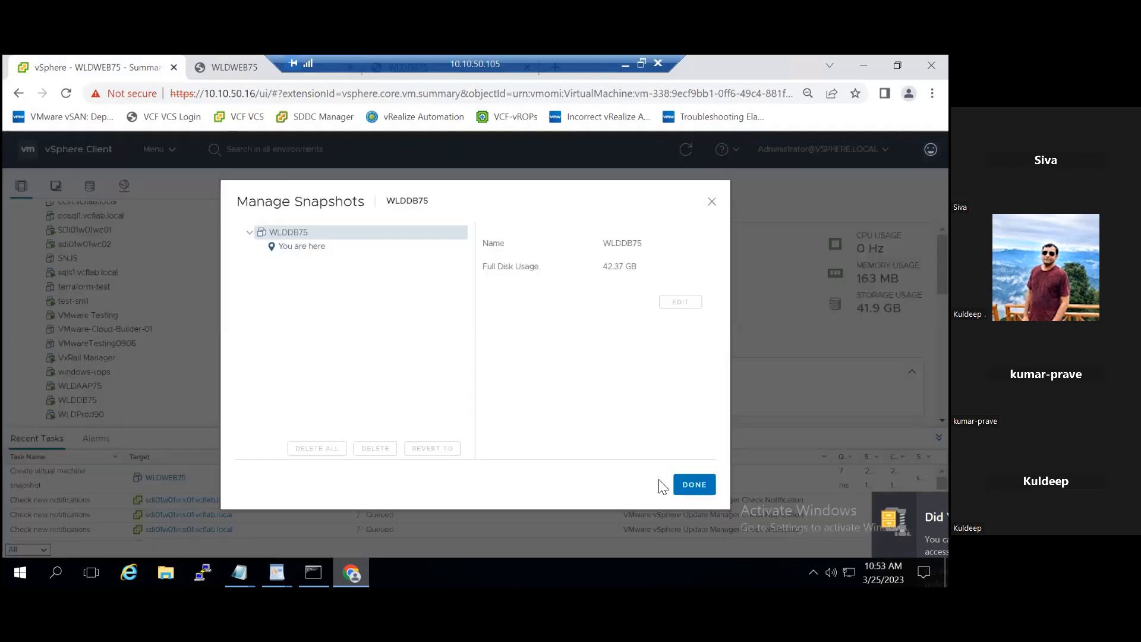
pyautogui.click(712, 201)
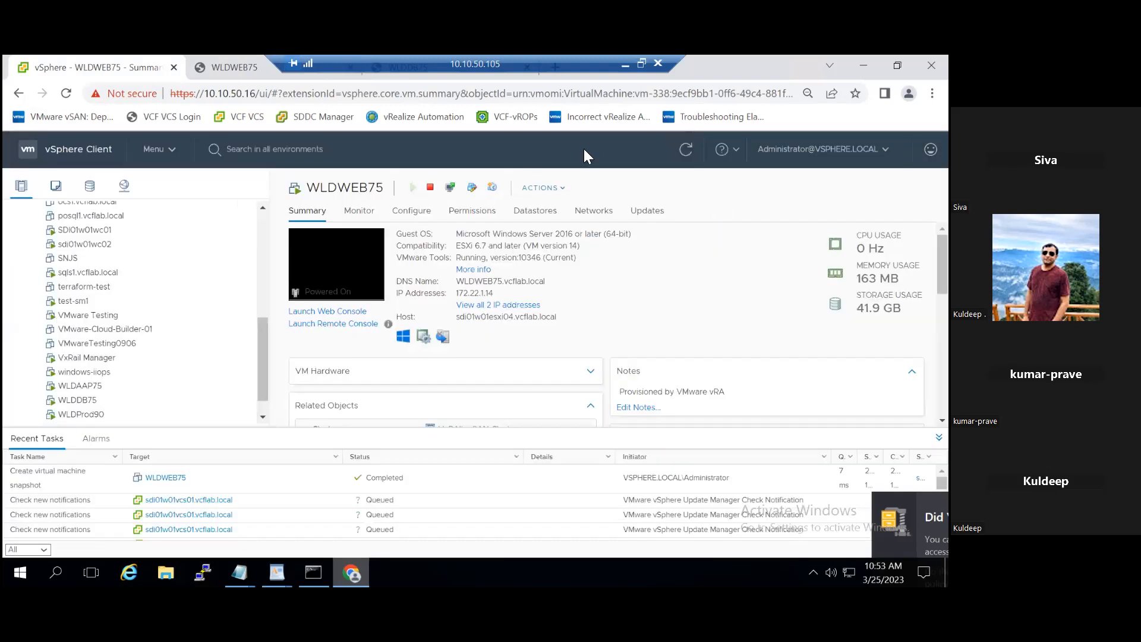
# Step: Revert WLDWEB75 to its 10:48:31 snapshot, confirm the revert, and close the snapshot manager
pyautogui.click(684, 149)
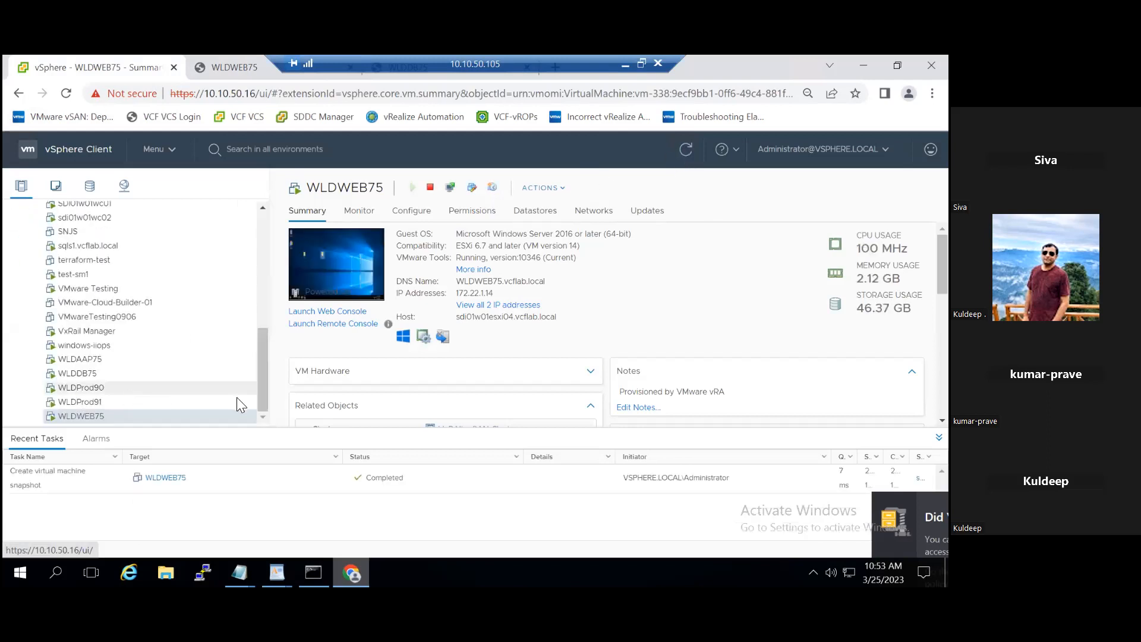
pyautogui.rightClick(191, 414)
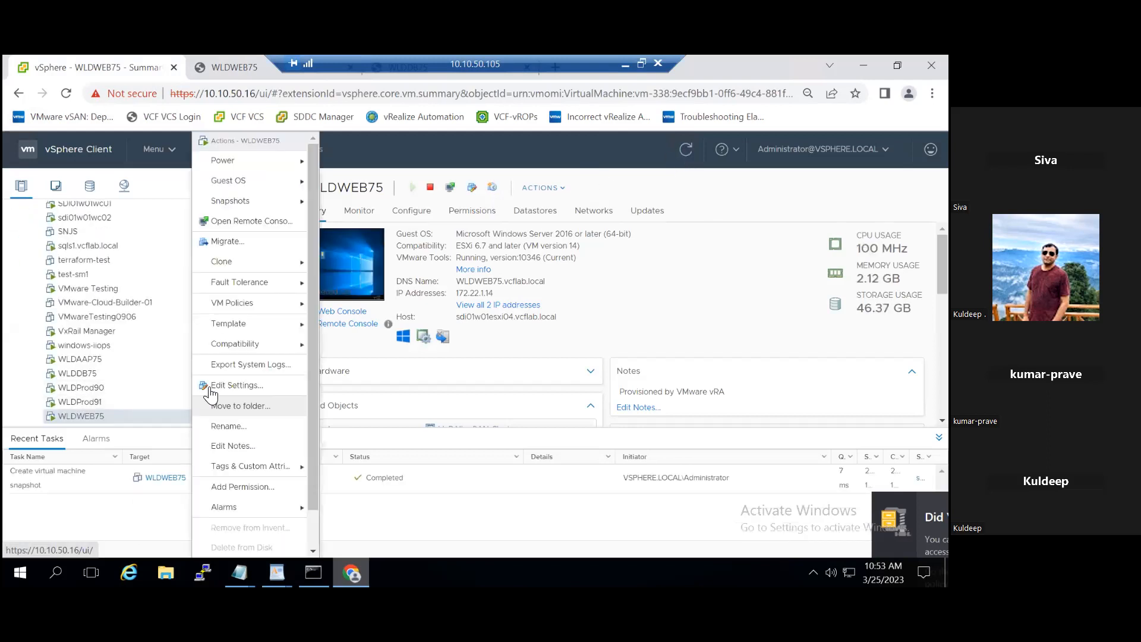
pyautogui.moveTo(256, 201)
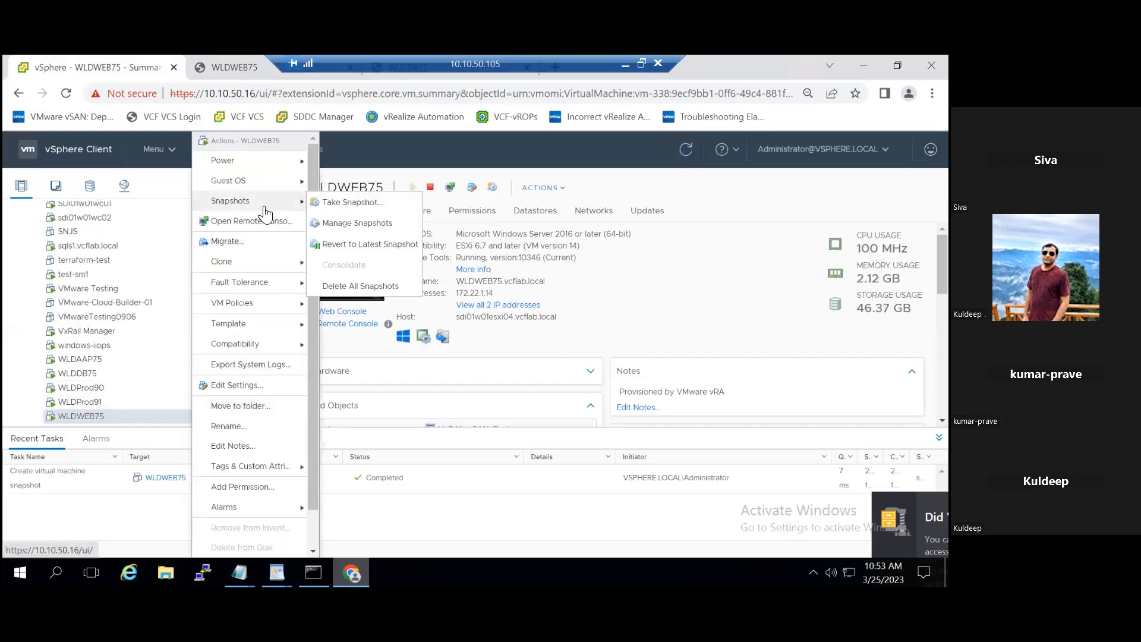
pyautogui.click(347, 223)
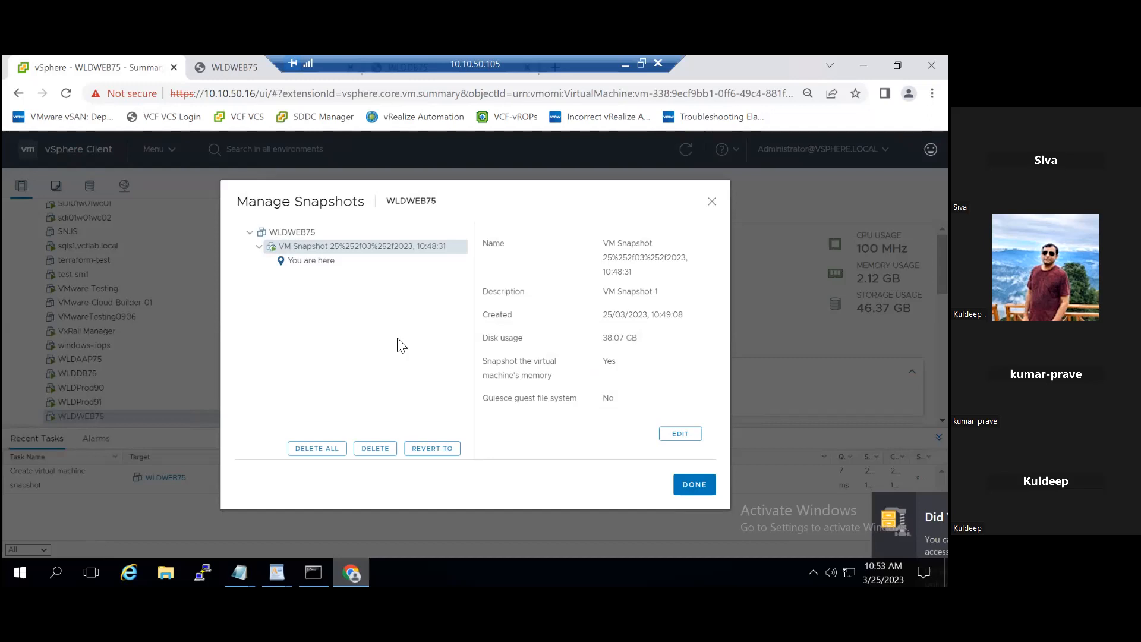
pyautogui.click(438, 448)
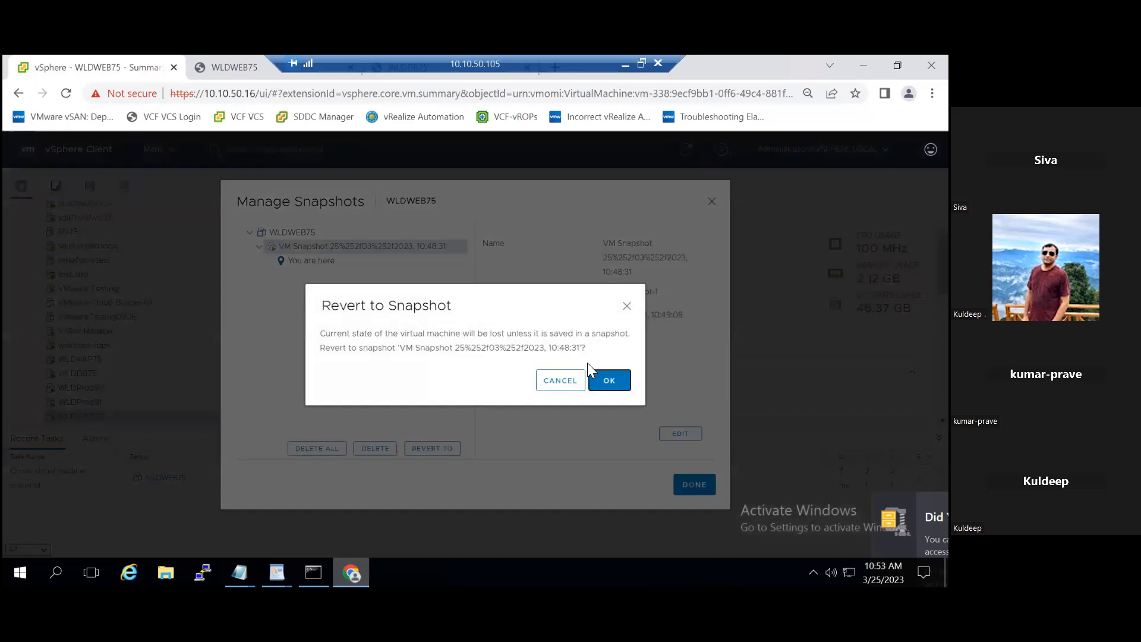
pyautogui.click(612, 382)
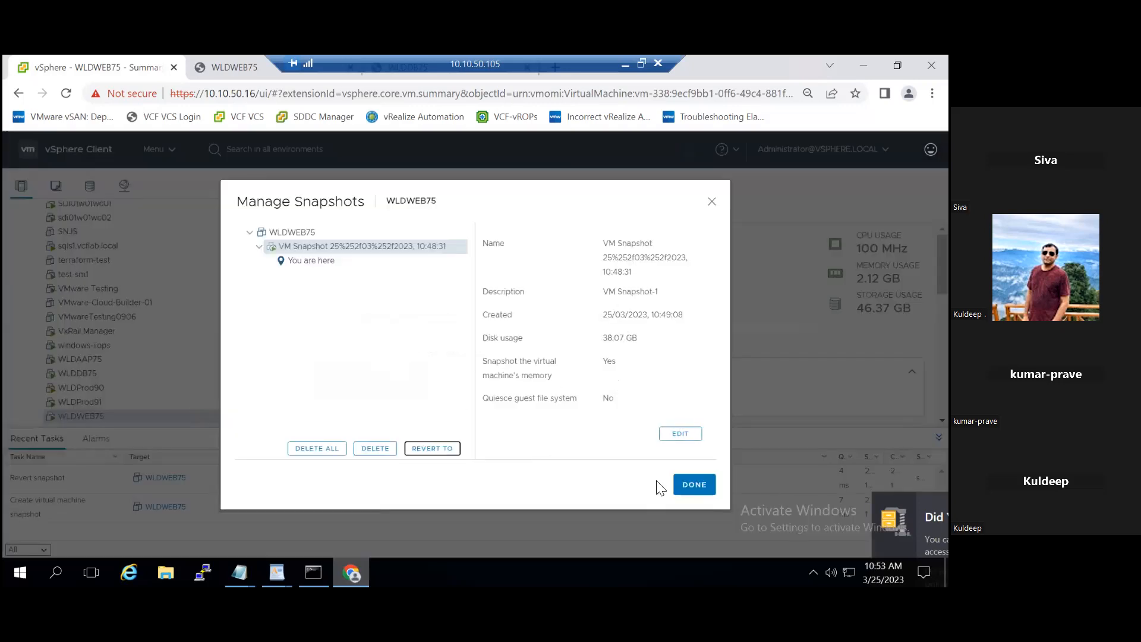
pyautogui.click(695, 486)
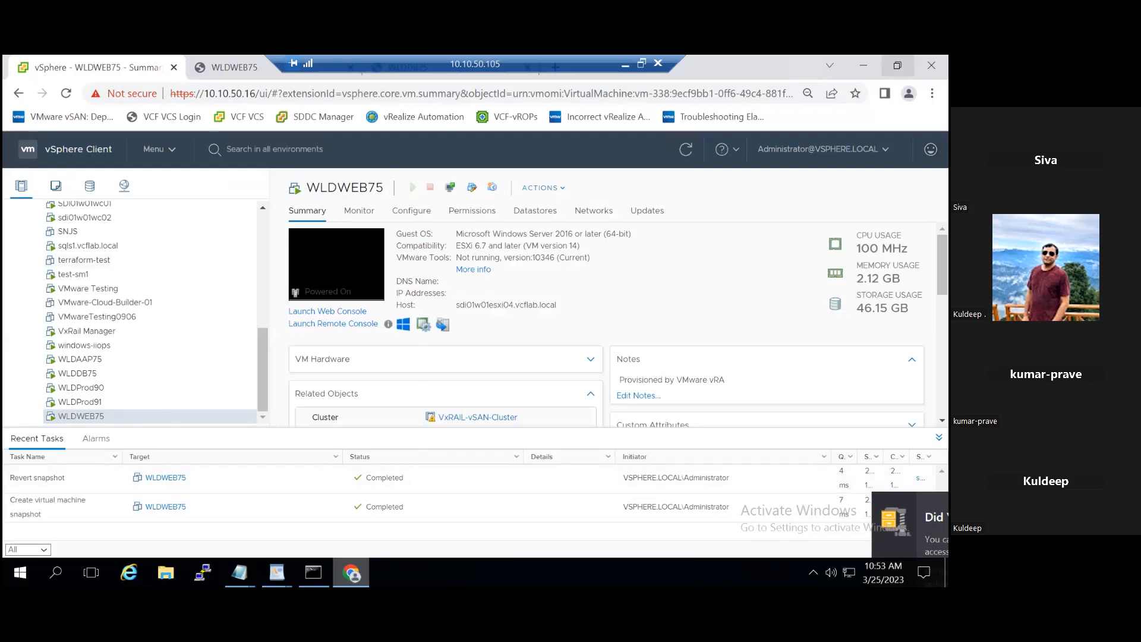
# Step: Reload the WLDWEB75 web console, unlock the screen, and try signing in with the Administrator account password
pyautogui.click(897, 65)
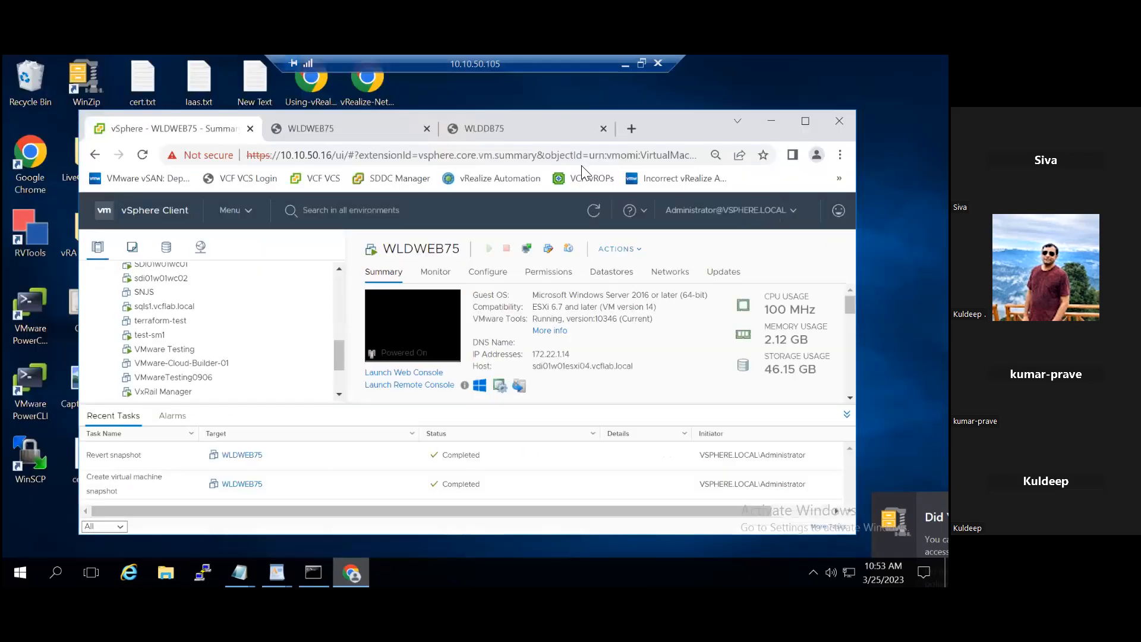
pyautogui.click(350, 132)
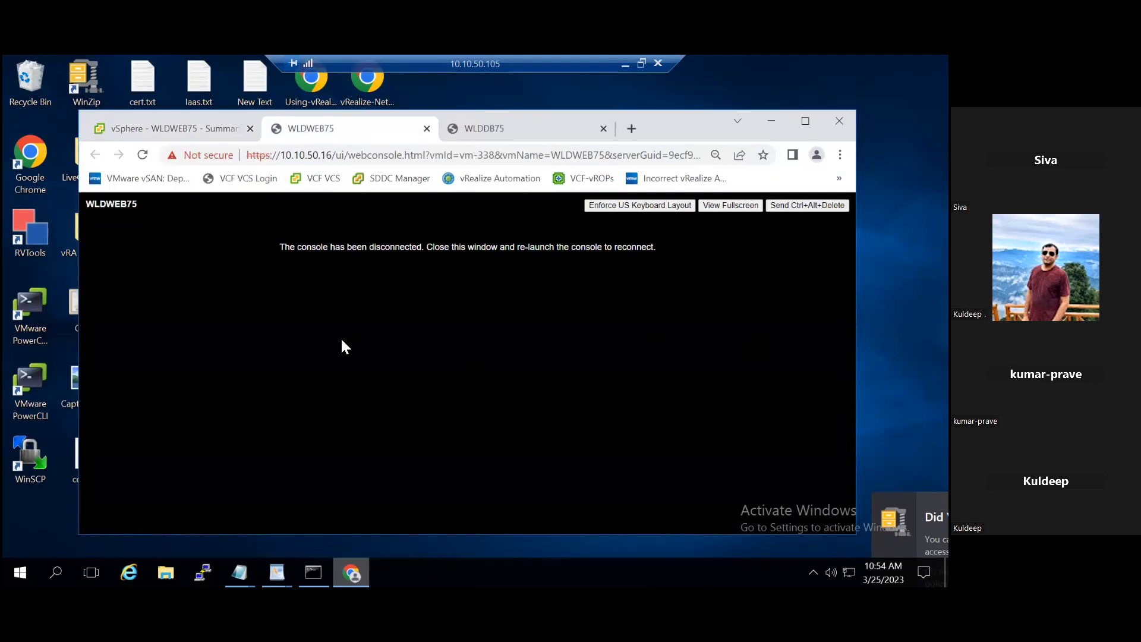
pyautogui.click(143, 155)
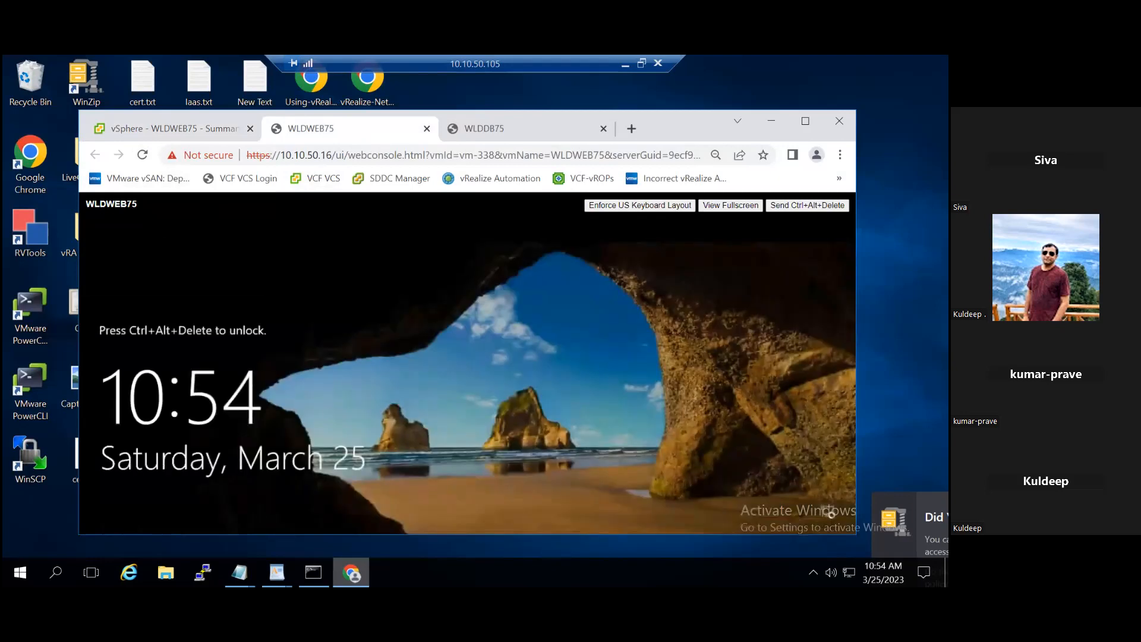
pyautogui.click(502, 359)
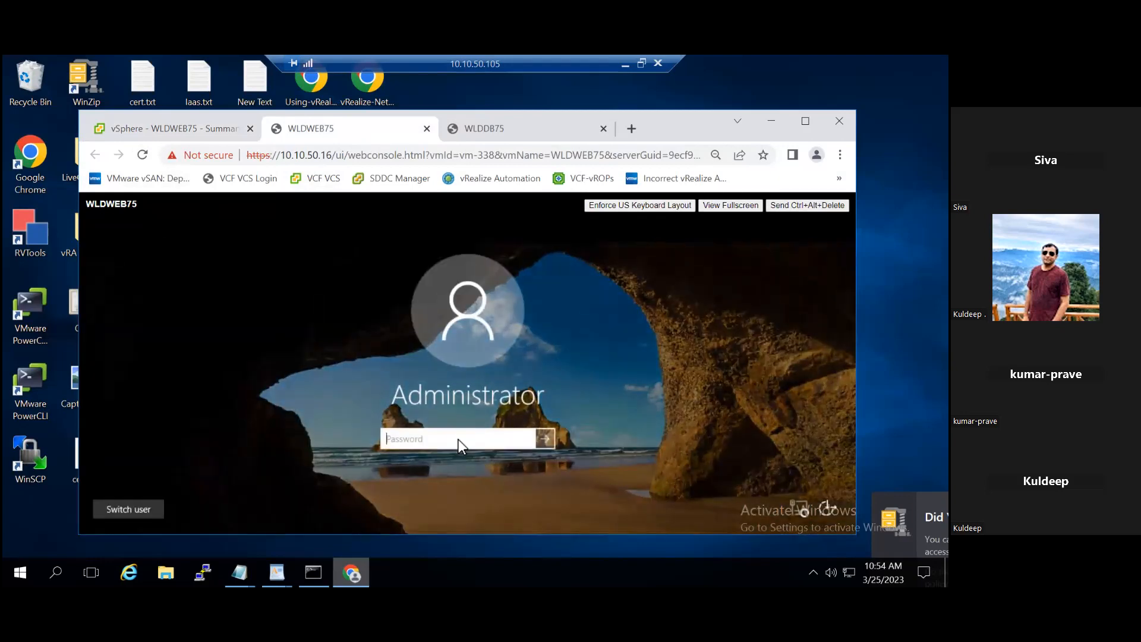
pyautogui.write('•••••••••')
pyautogui.press('Return')
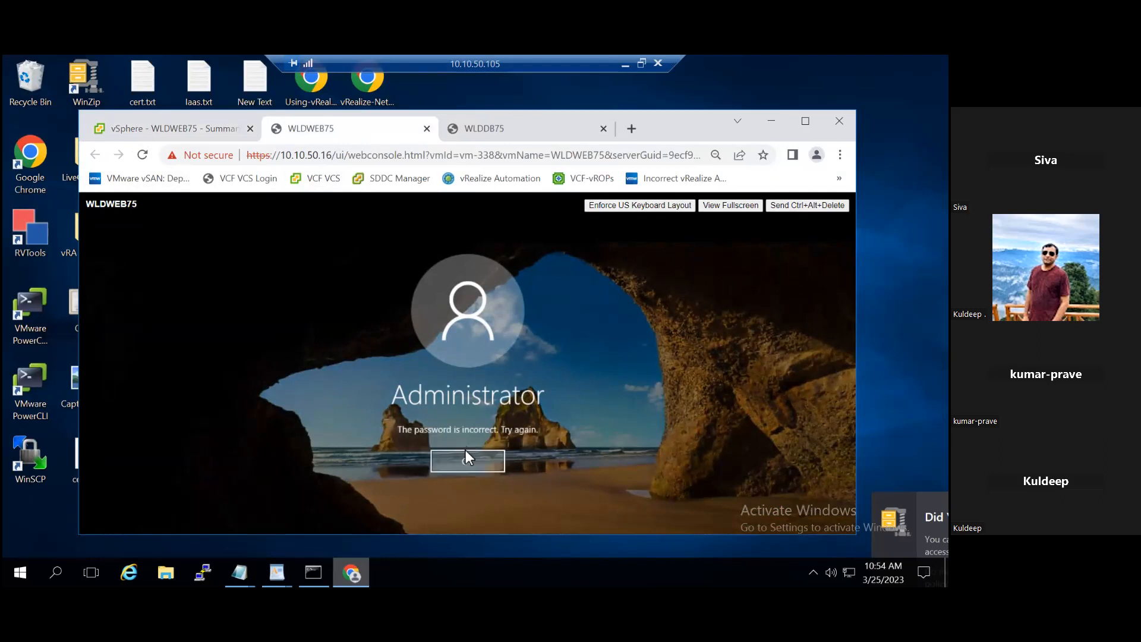
# Step: Retry the Administrator account password to sign in to WLDWEB75, and minimize Server Manager to show the reverted desktop
pyautogui.click(468, 455)
pyautogui.write('•••••••••')
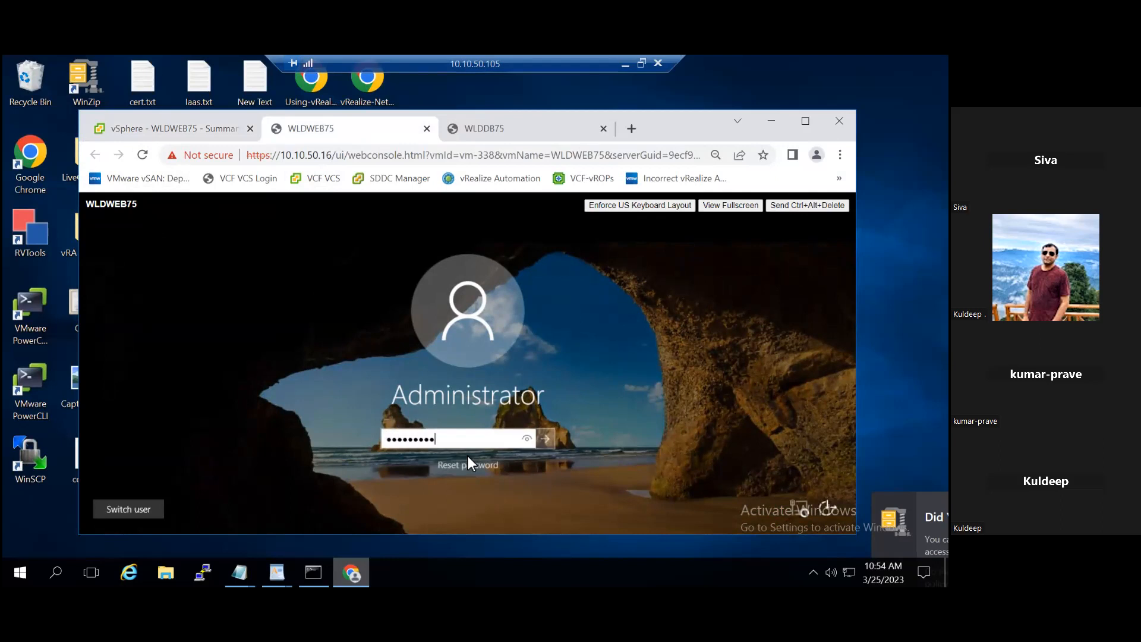
pyautogui.write('•••')
pyautogui.press('Return')
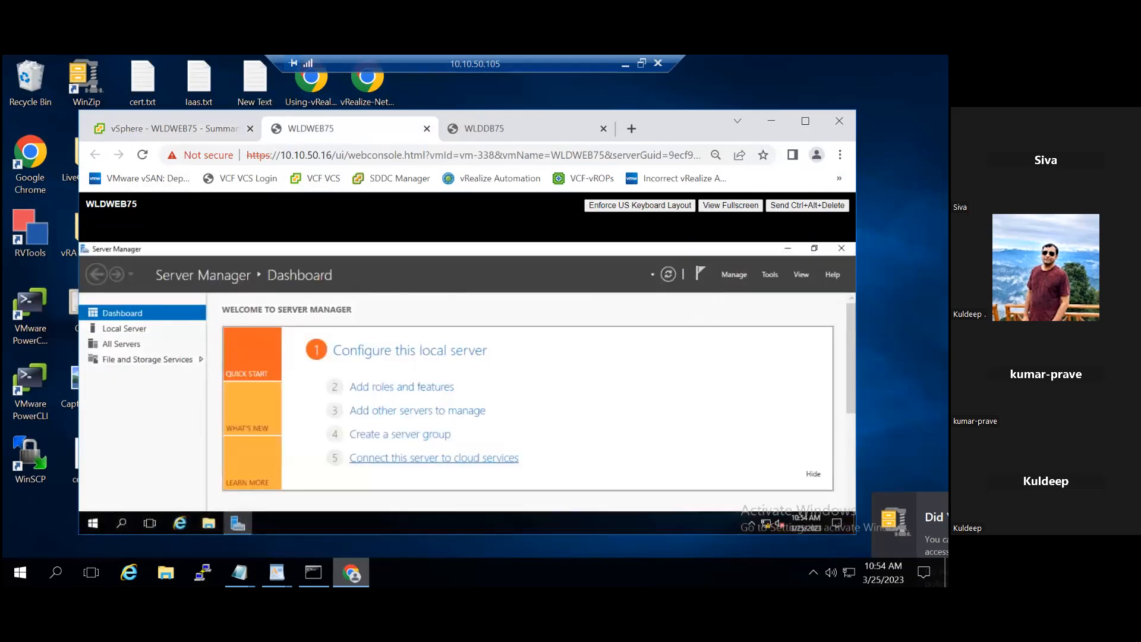
pyautogui.click(788, 249)
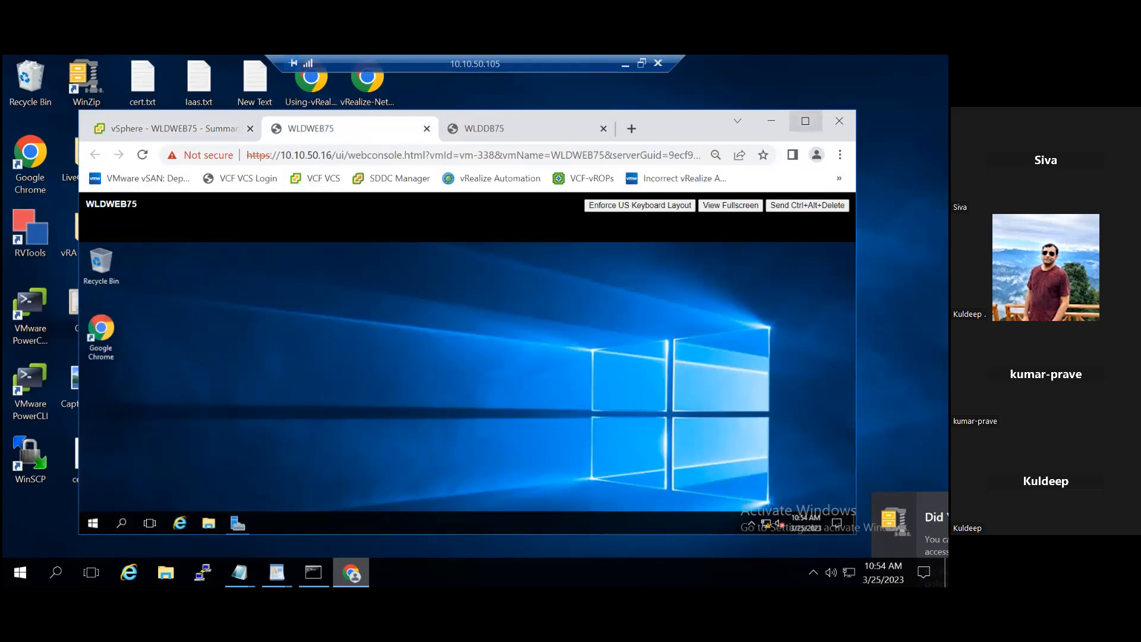
# Step: Return to the vSphere Client and permanently delete the 10:48:31 snapshot of WLDWEB75
pyautogui.click(805, 121)
pyautogui.click(96, 68)
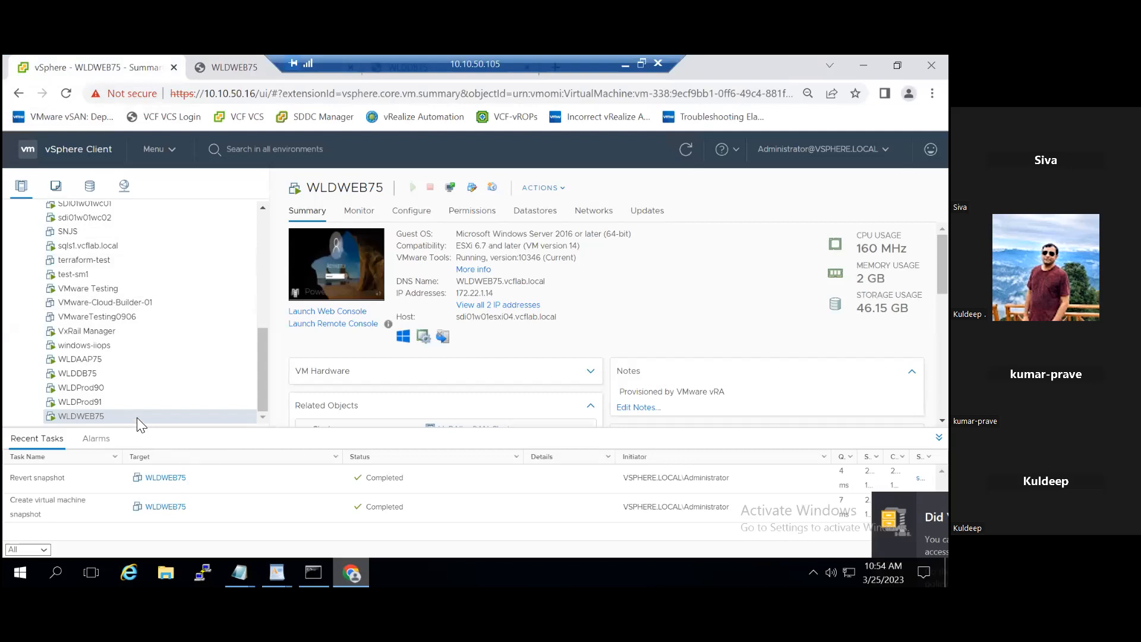
pyautogui.rightClick(137, 417)
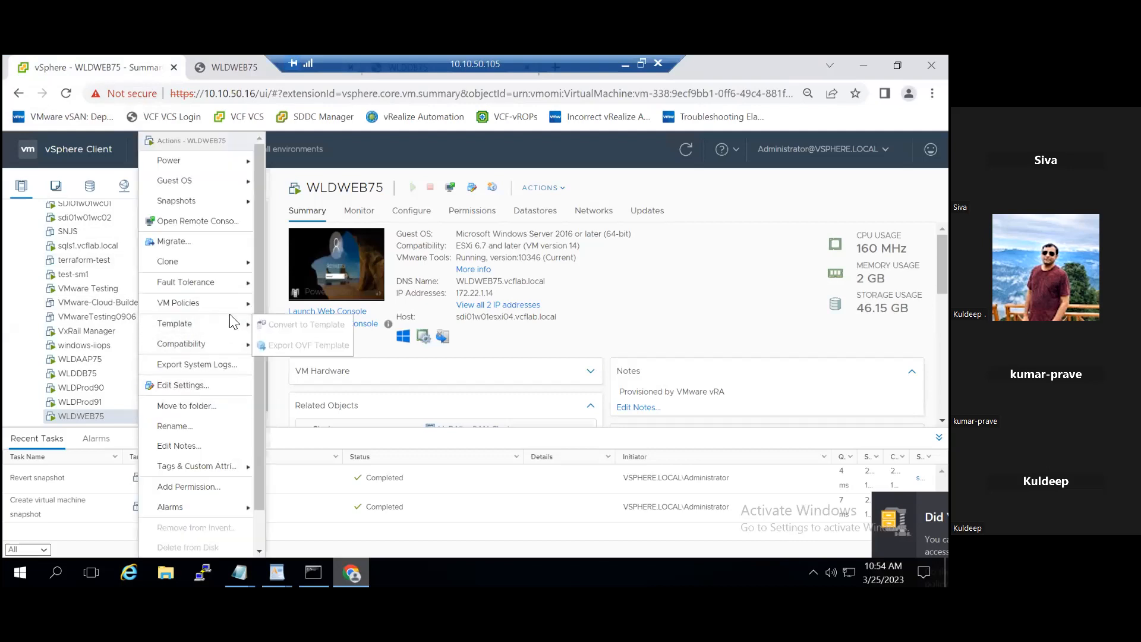
pyautogui.moveTo(217, 202)
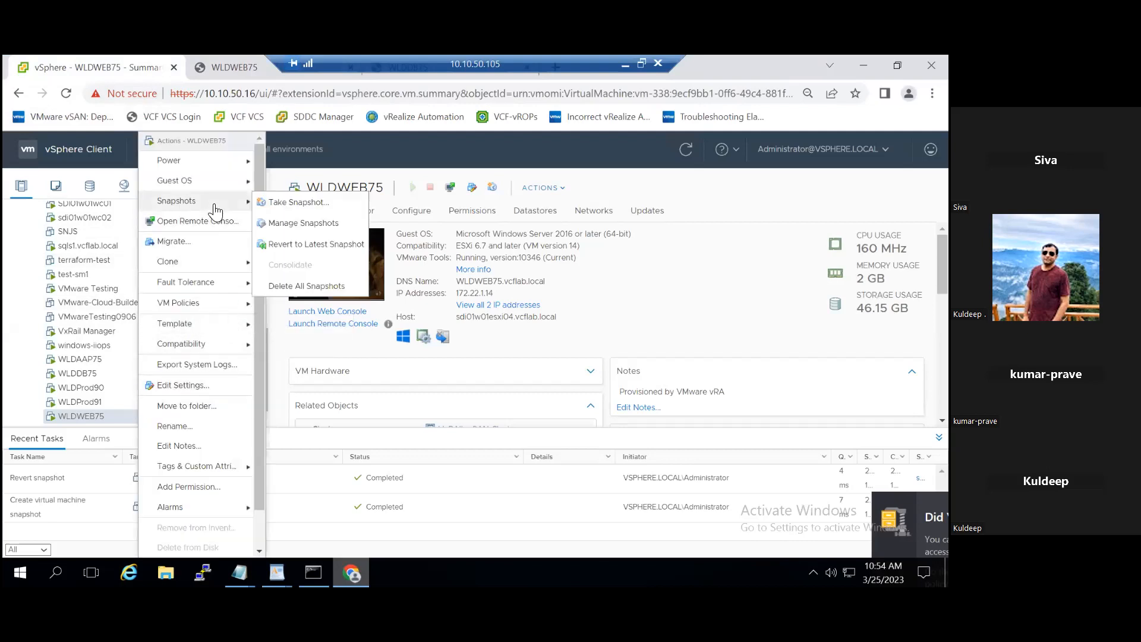
pyautogui.click(284, 229)
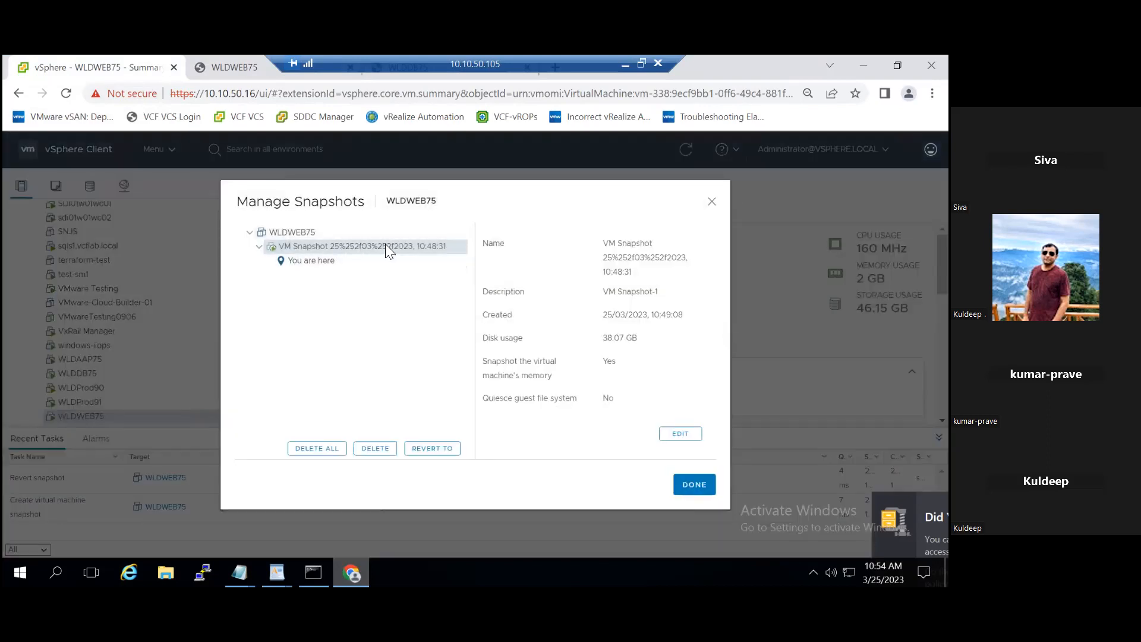
pyautogui.click(378, 446)
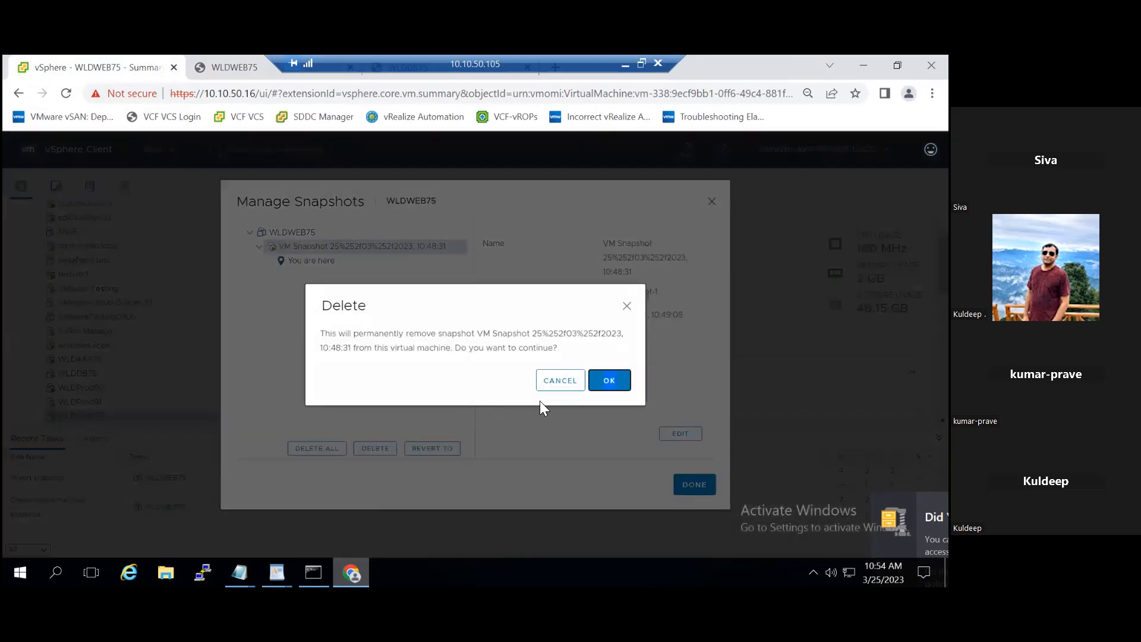
pyautogui.click(627, 306)
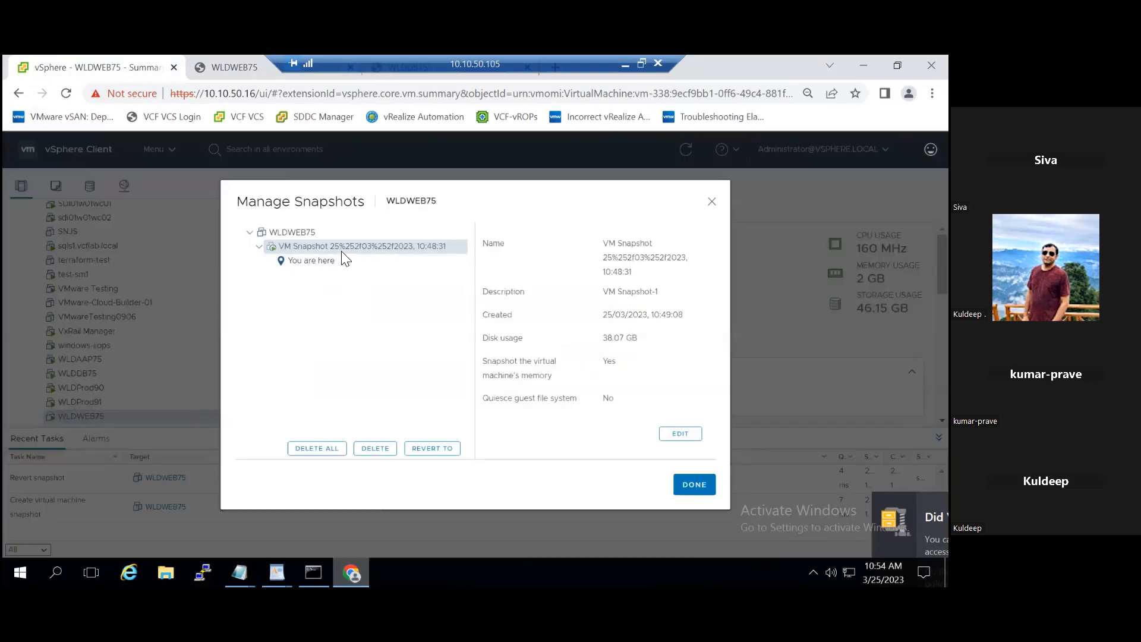
pyautogui.click(382, 455)
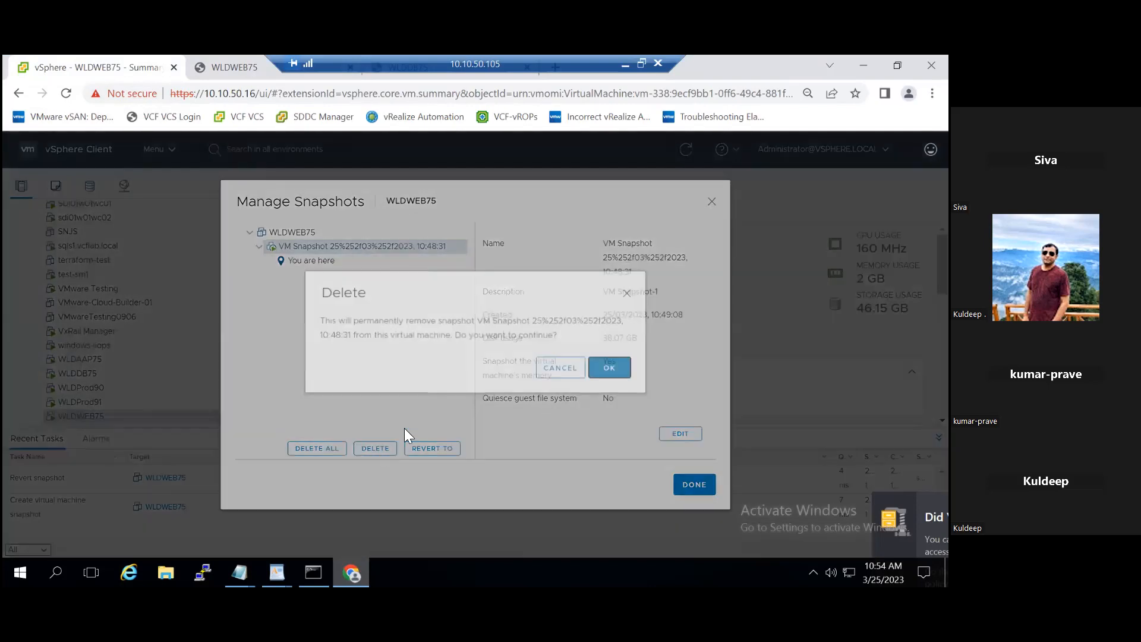
pyautogui.click(610, 381)
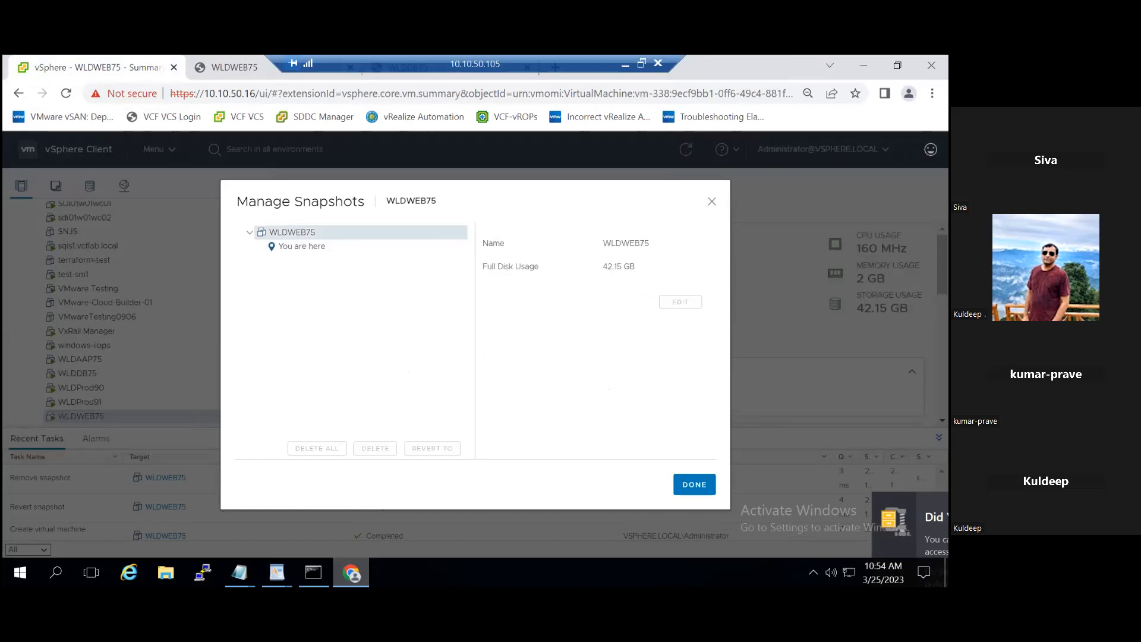
# Step: Close the WLDWEB75 snapshot manager and reload the virtual machine's web console
pyautogui.click(898, 65)
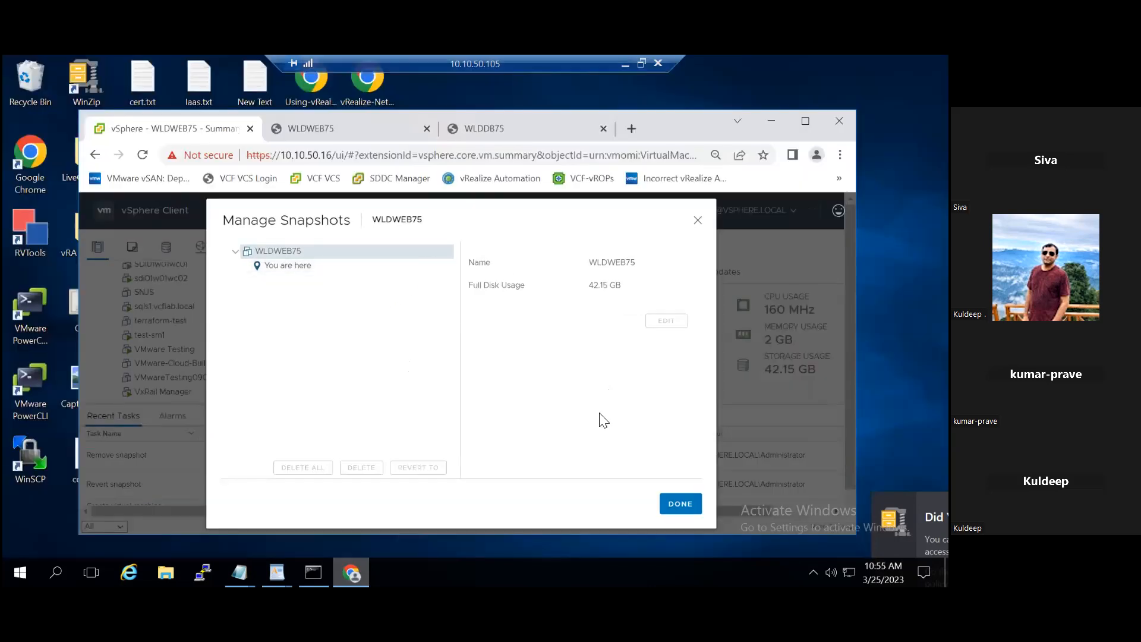
pyautogui.click(676, 502)
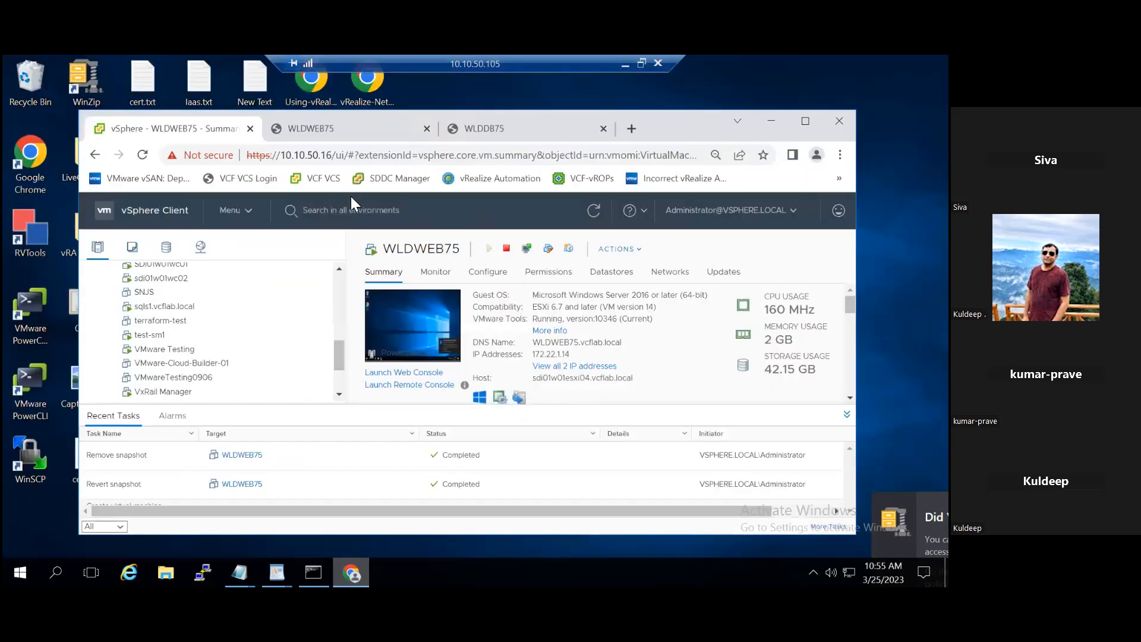
pyautogui.click(349, 137)
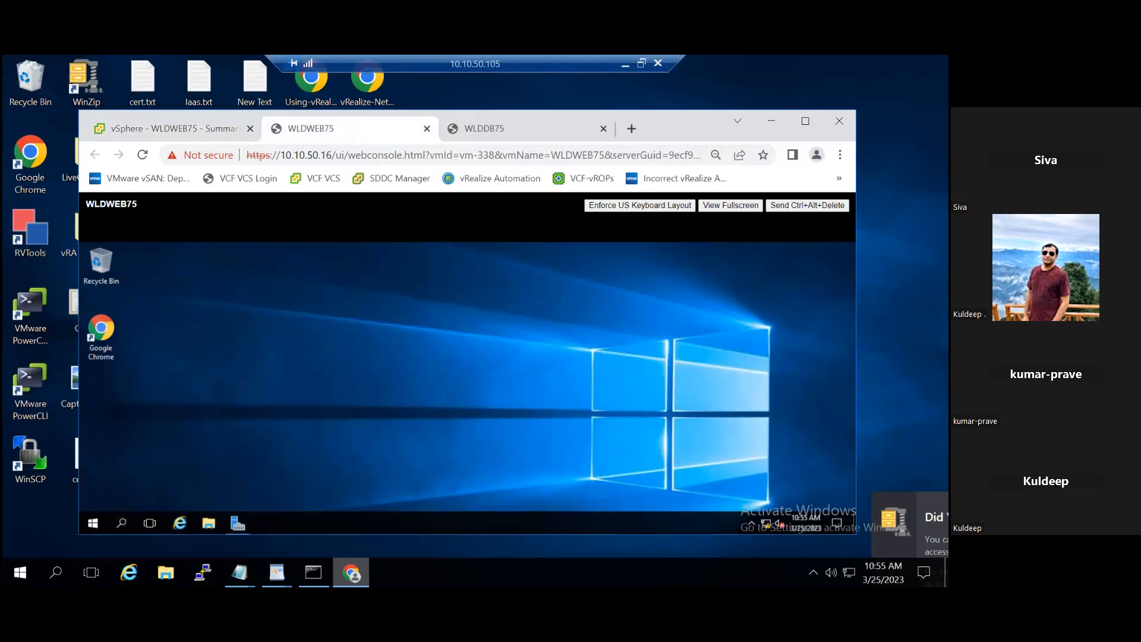
pyautogui.click(143, 155)
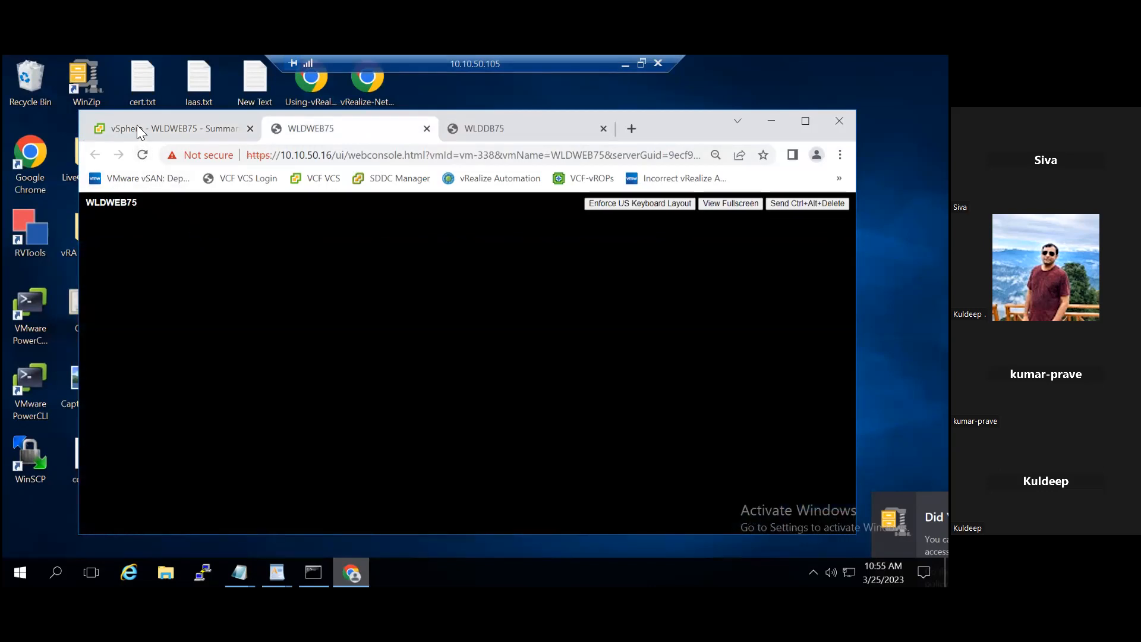
# Step: Take a new snapshot of WLDWEB75 with the description VMS1, excluding the virtual machine's memory
pyautogui.click(136, 126)
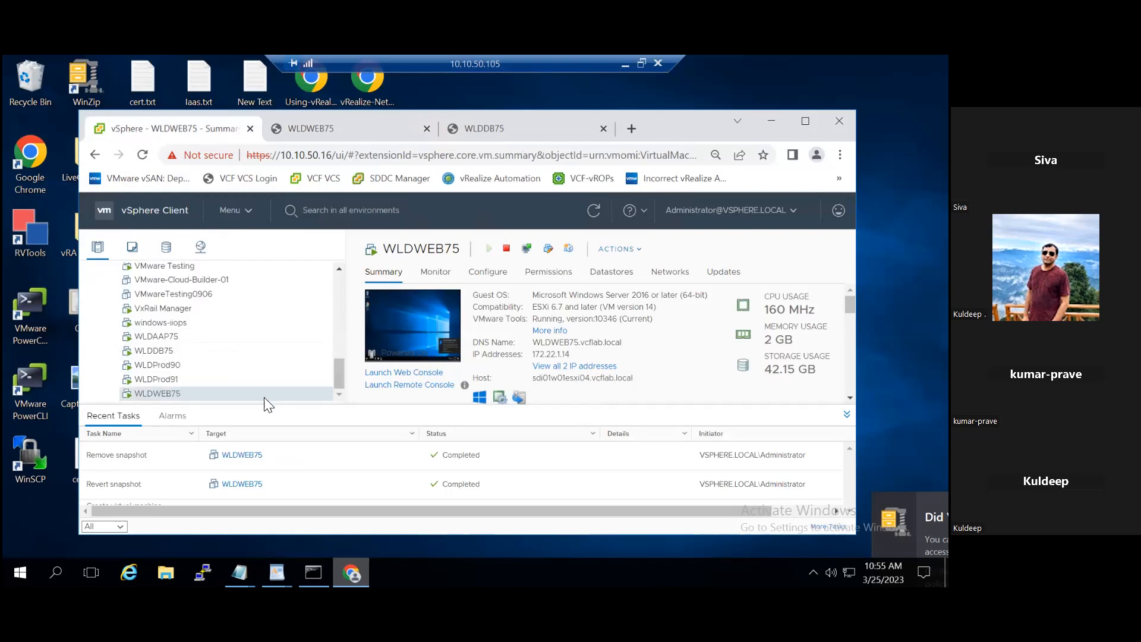
pyautogui.rightClick(238, 396)
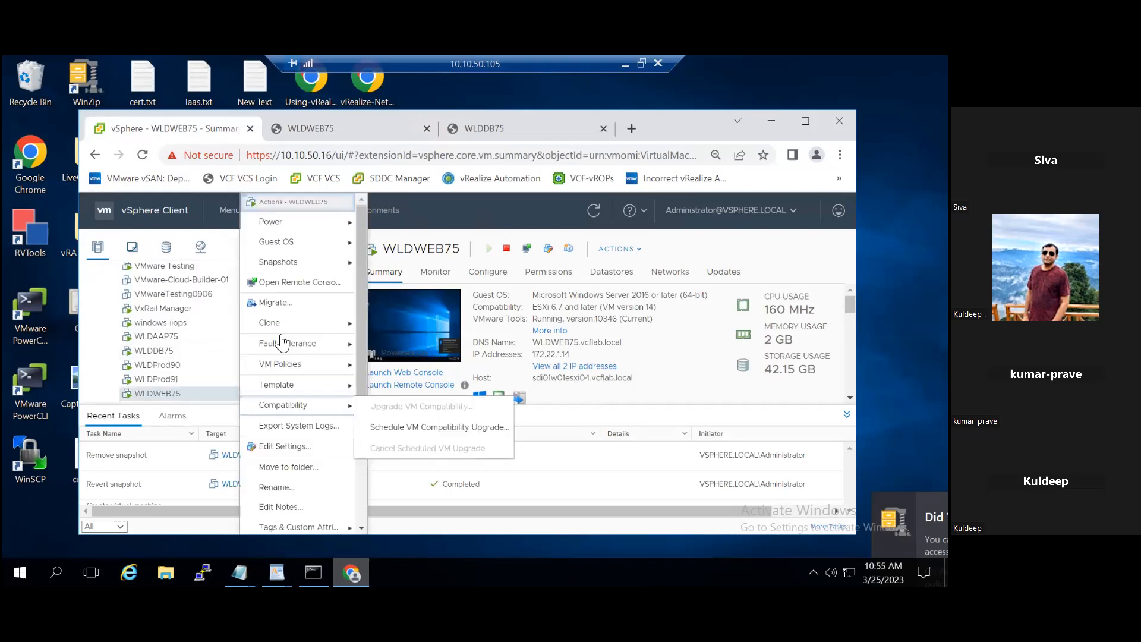
pyautogui.moveTo(331, 263)
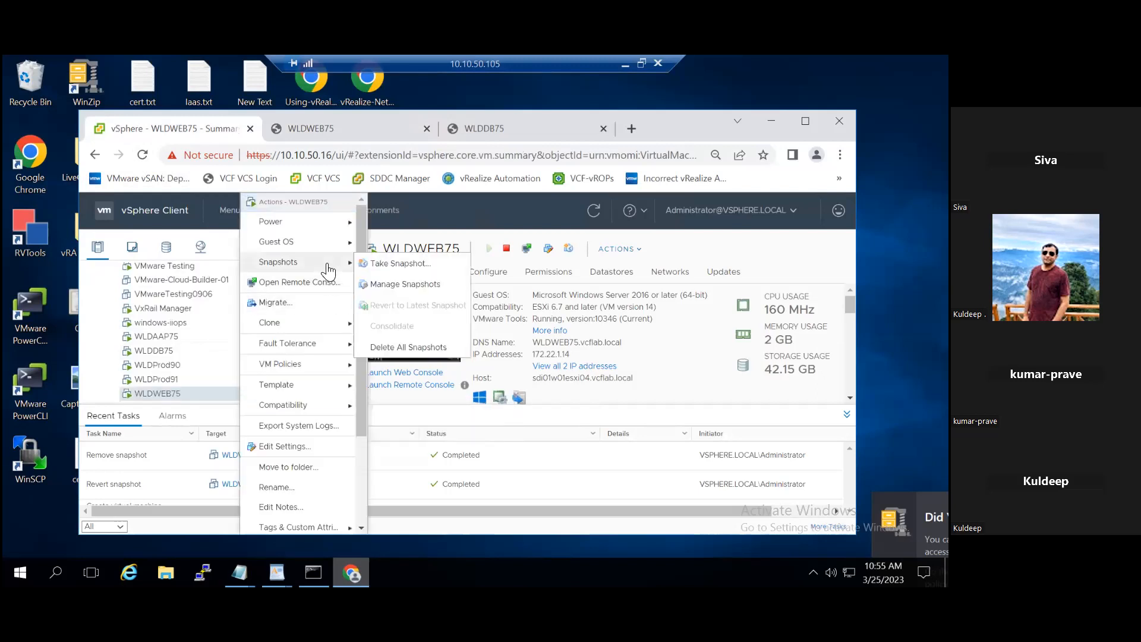
pyautogui.click(436, 262)
pyautogui.click(370, 400)
pyautogui.click(516, 332)
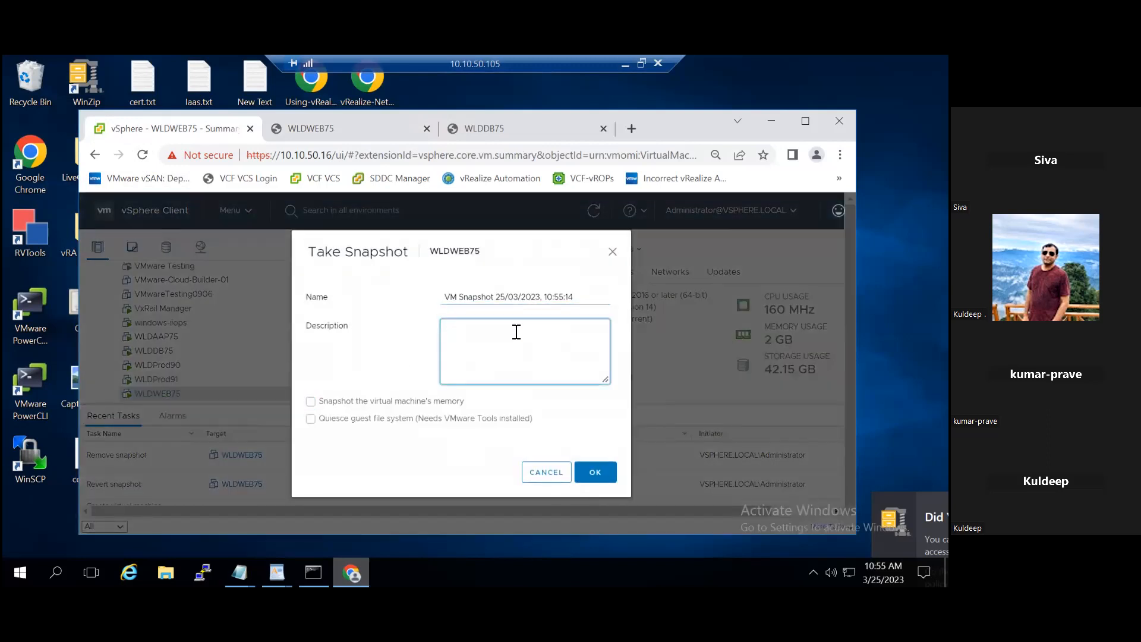
pyautogui.write('VMS1')
pyautogui.click(590, 482)
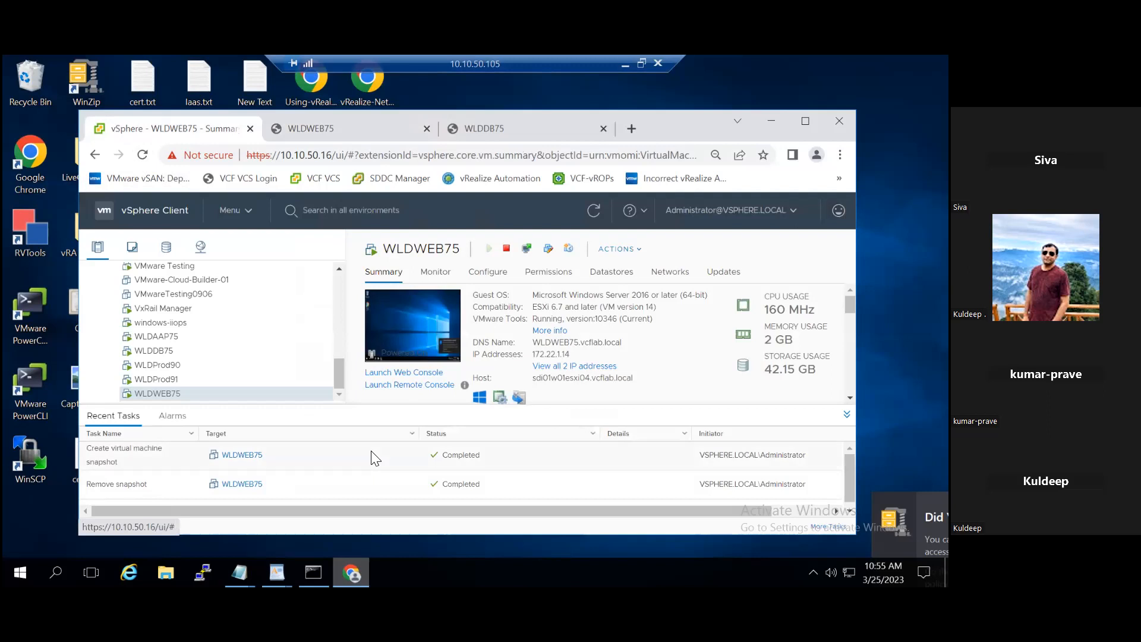
# Step: Switch to the WLDWEB75 web console and create a folder named f3 on the guest desktop
pyautogui.click(327, 136)
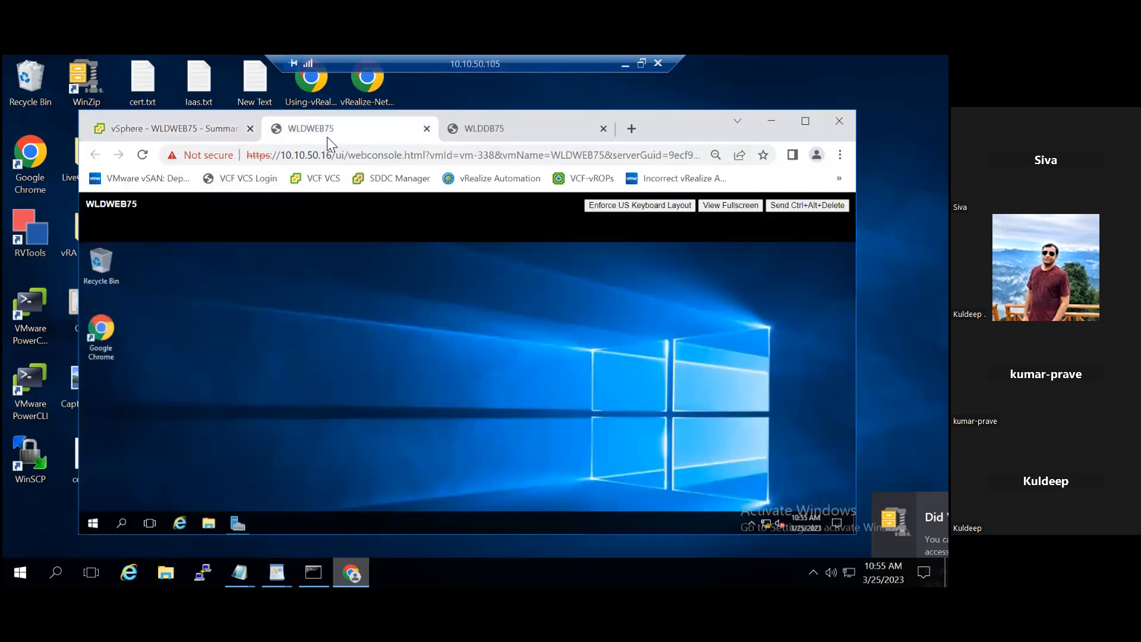
pyautogui.rightClick(304, 275)
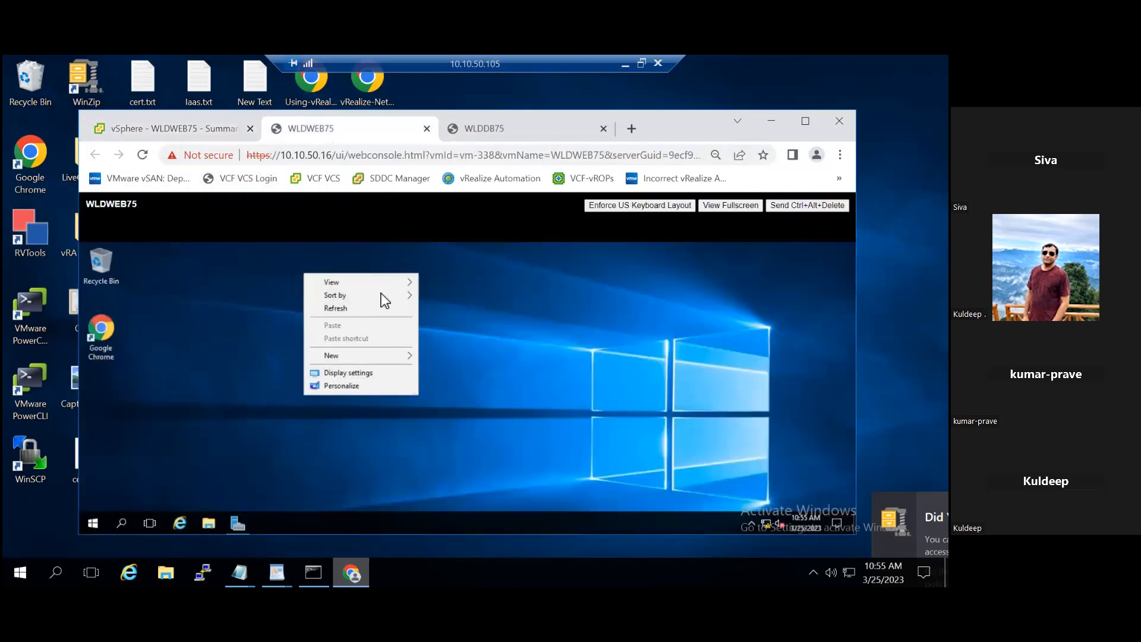
pyautogui.moveTo(395, 355)
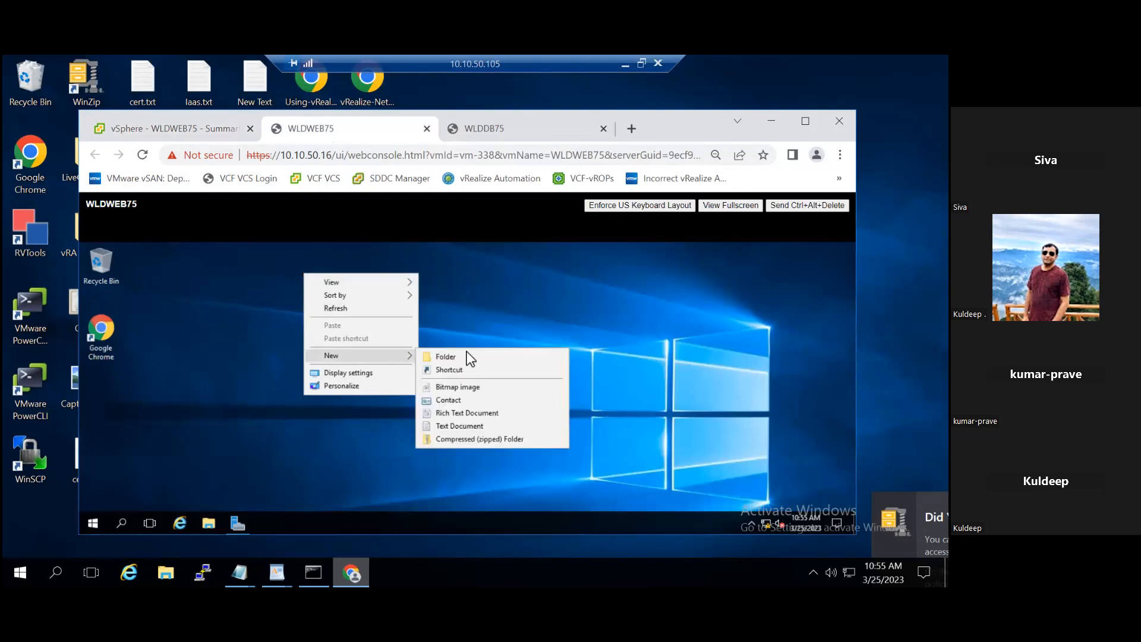
pyautogui.click(445, 357)
pyautogui.write('f3')
pyautogui.press('Return')
# Step: Create a second folder on the WLDWEB75 desktop, declining the merge with f3 and naming it f4
pyautogui.rightClick(436, 333)
pyautogui.moveTo(487, 430)
pyautogui.click(576, 429)
pyautogui.write('f3')
pyautogui.press('Return')
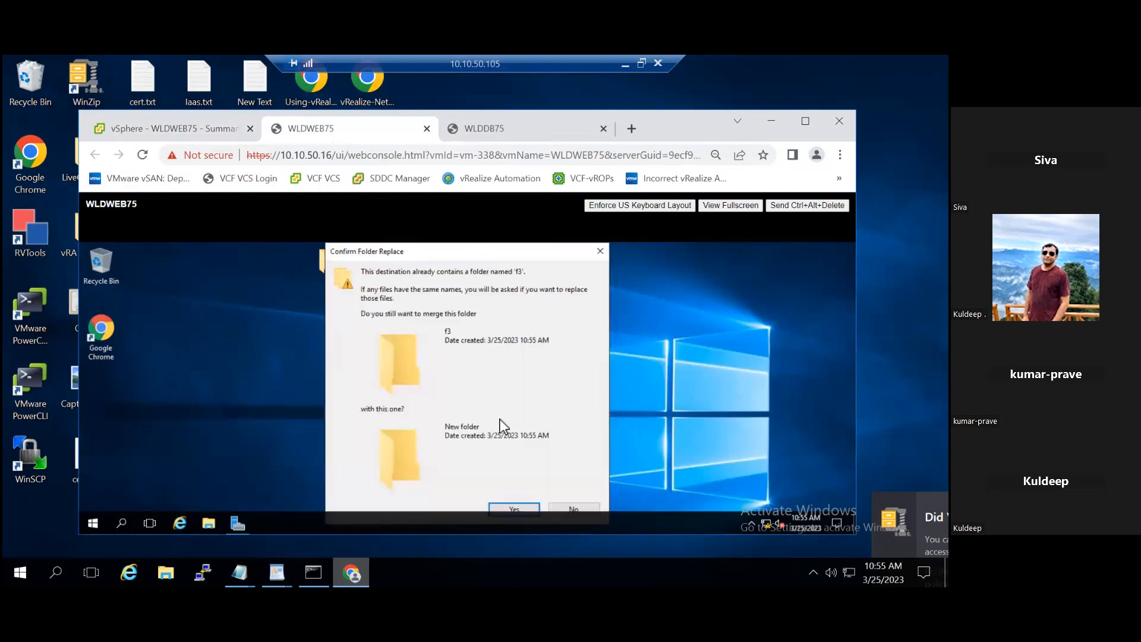
pyautogui.click(572, 509)
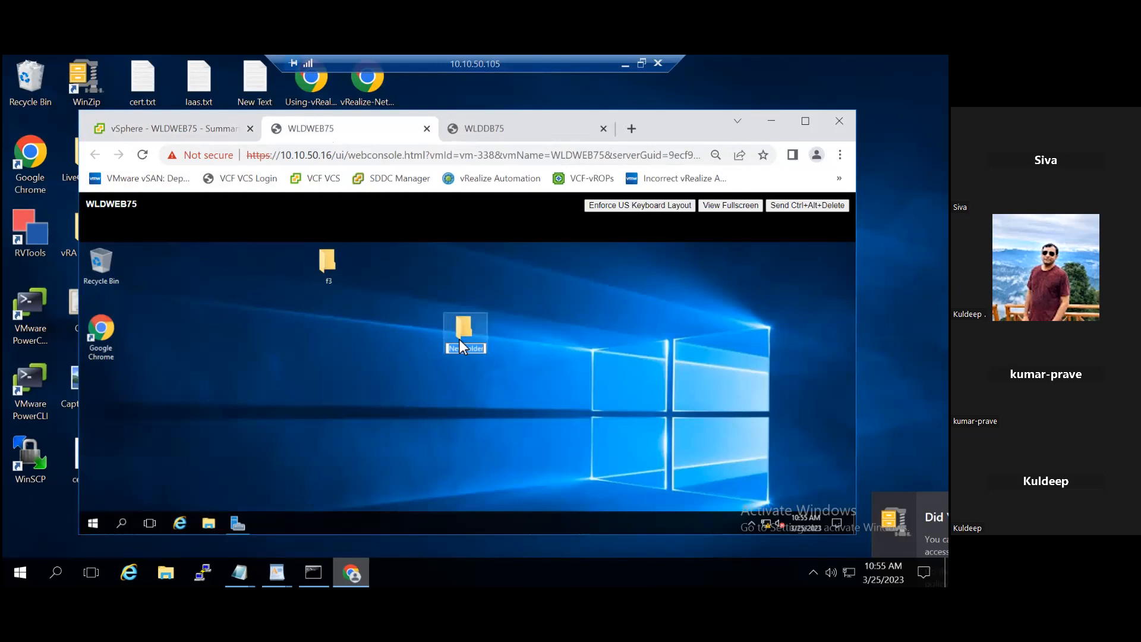
pyautogui.write('f4')
pyautogui.press('Return')
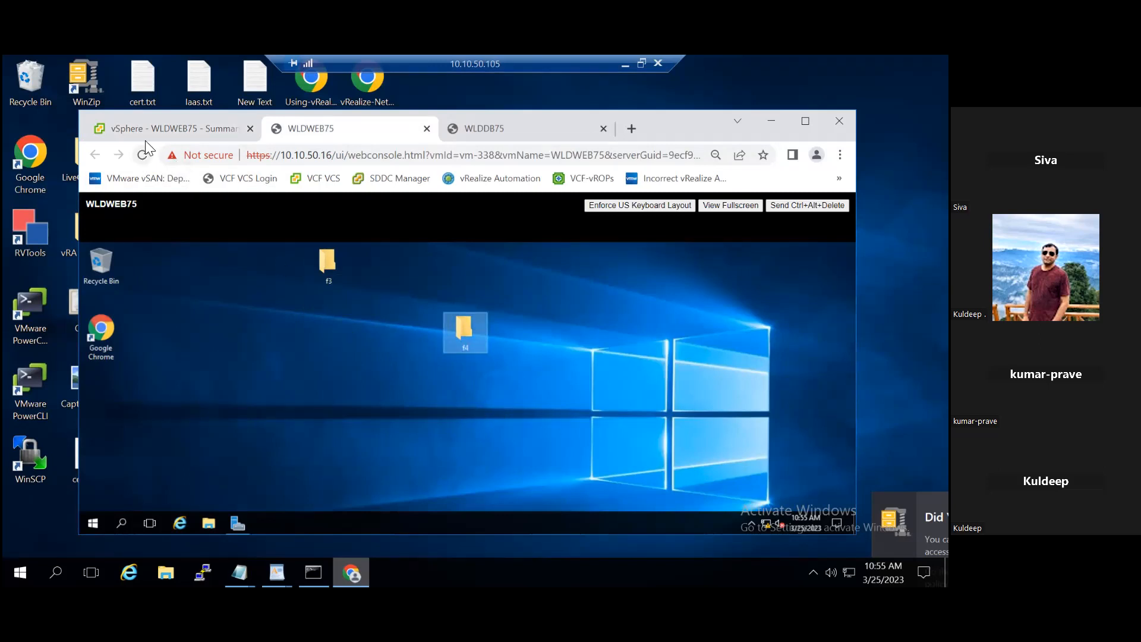
# Step: Return to the vSphere Client and review the VMS1 snapshot's details in WLDWEB75's snapshot manager, closing it when done
pyautogui.click(140, 128)
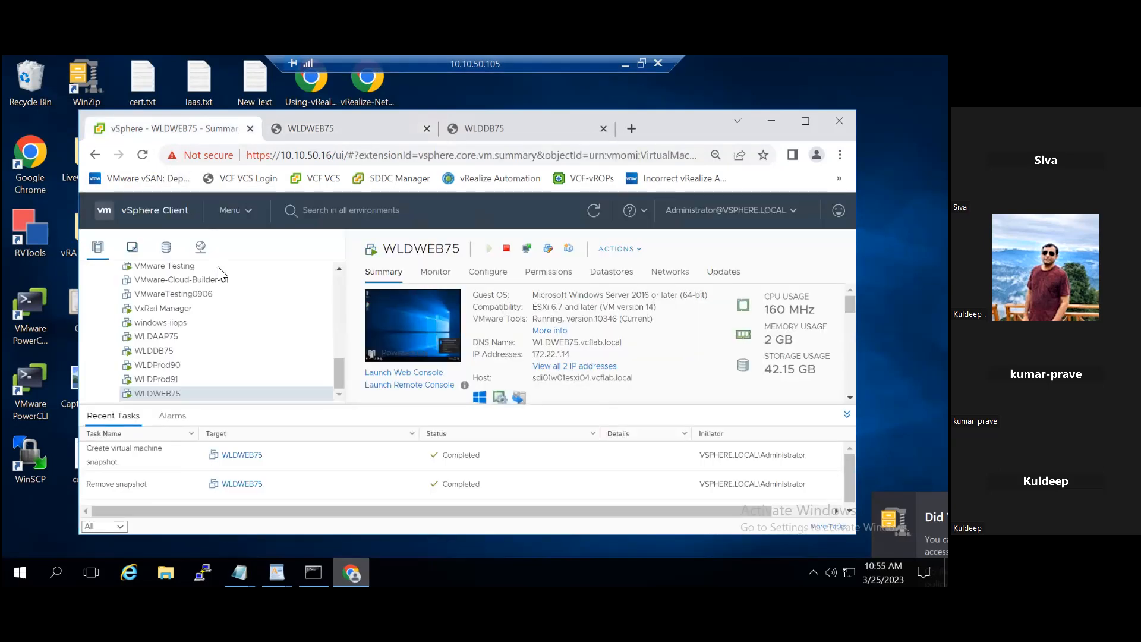
pyautogui.rightClick(246, 395)
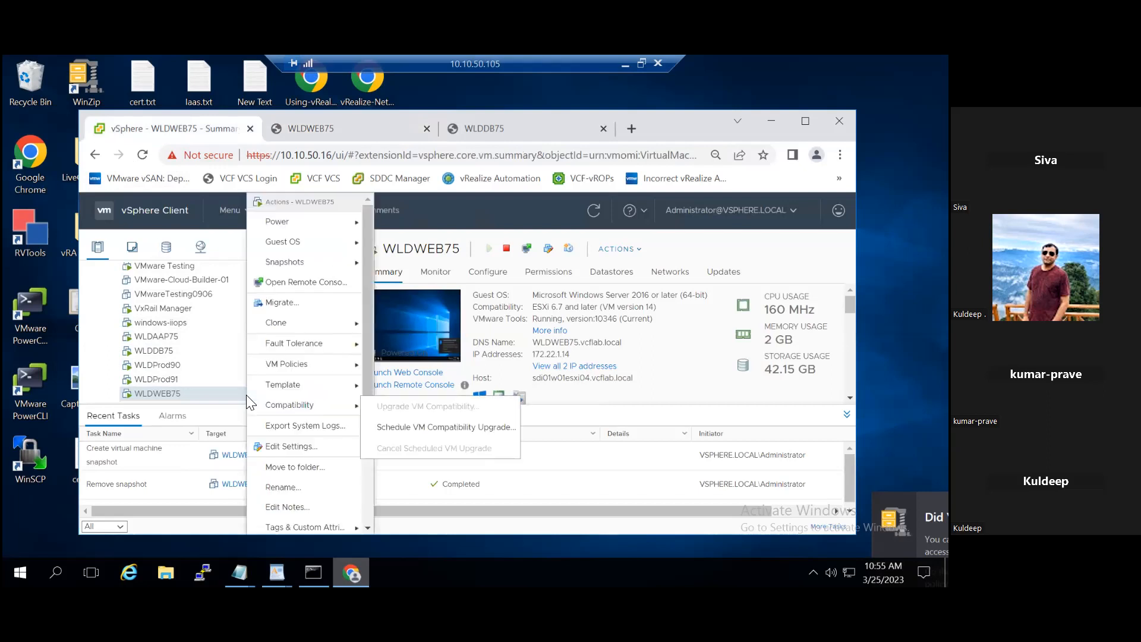
pyautogui.moveTo(313, 265)
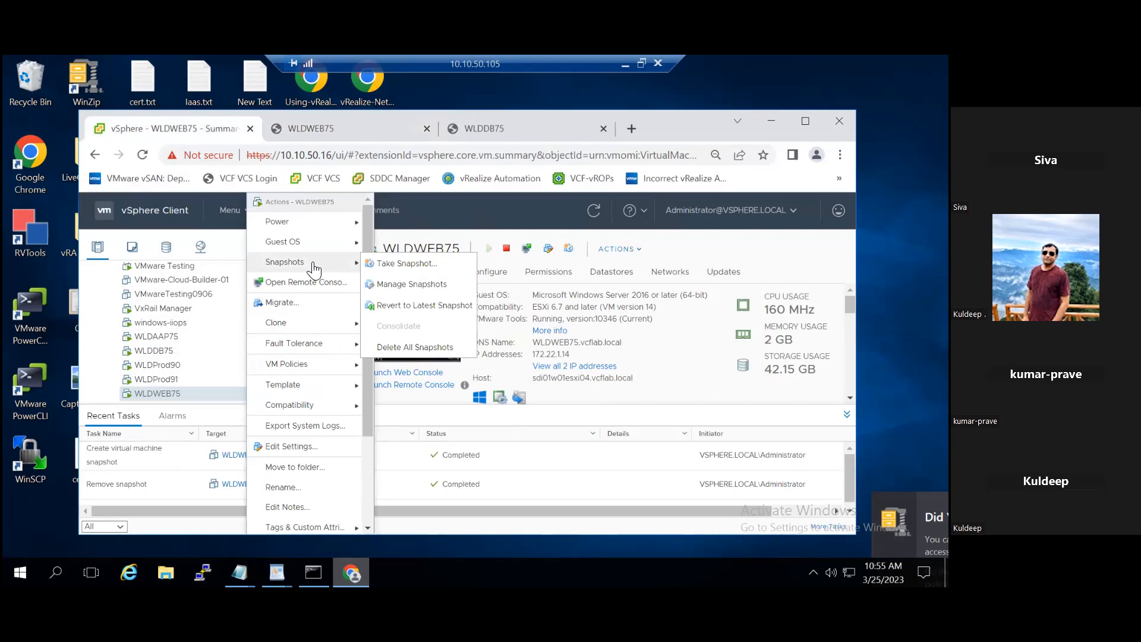
pyautogui.click(412, 284)
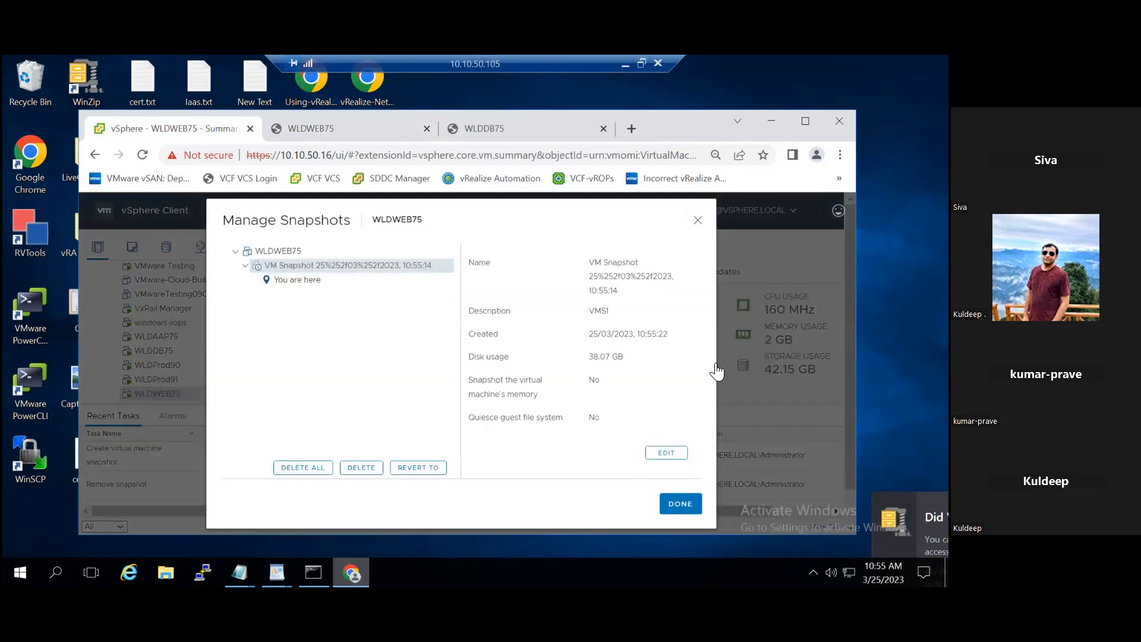
pyautogui.click(698, 220)
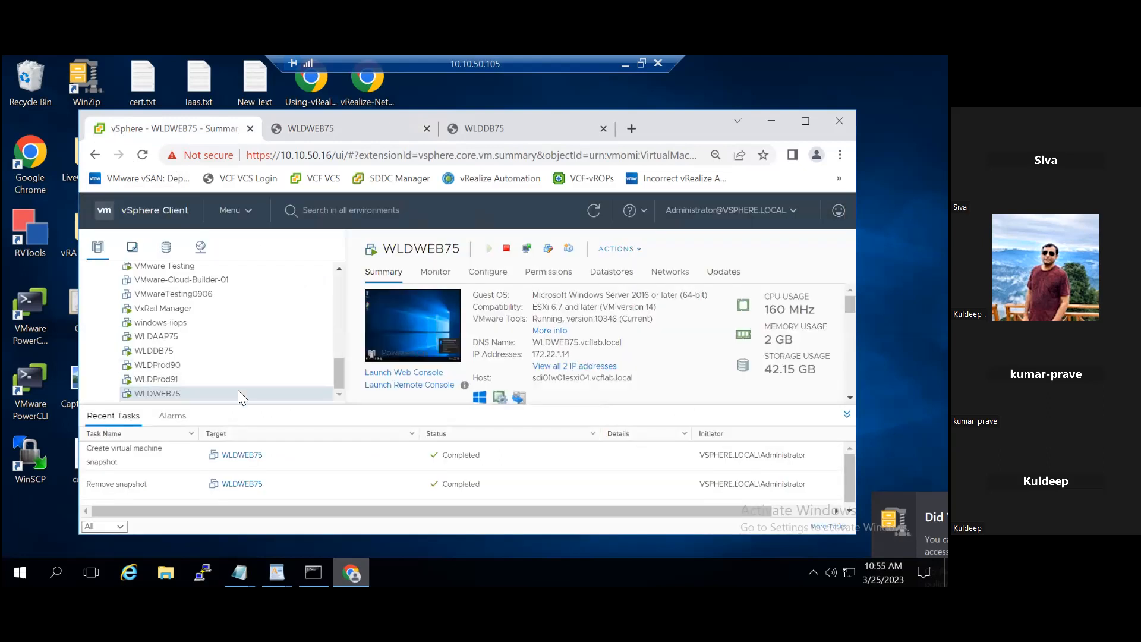
# Step: Take another snapshot of WLDWEB75 with the description VMS2, including the virtual machine's memory
pyautogui.rightClick(238, 392)
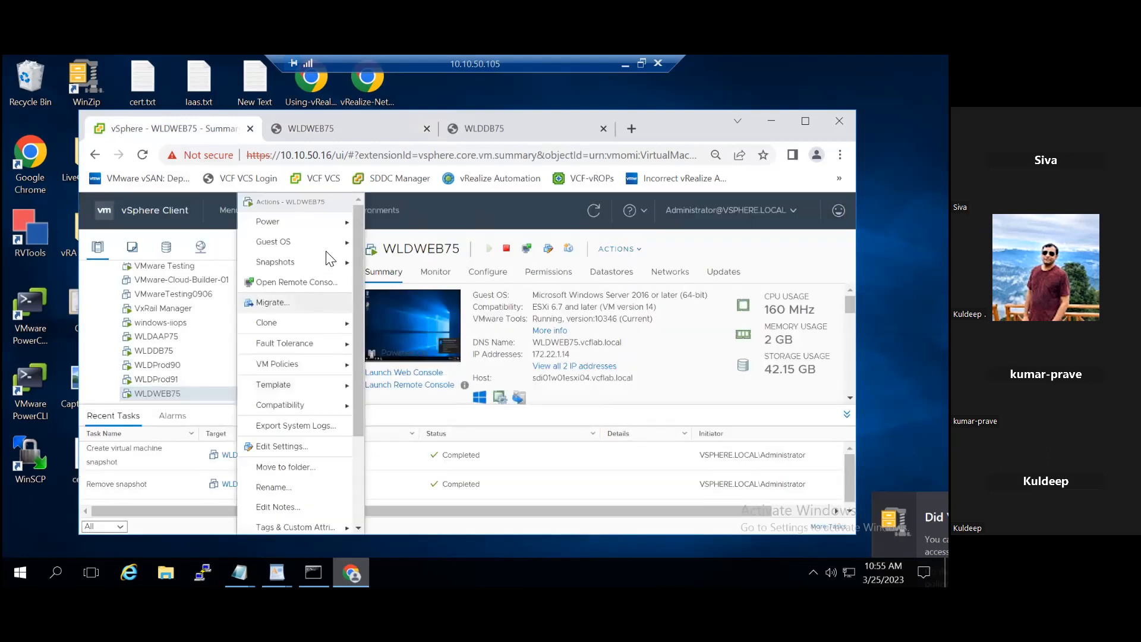
pyautogui.moveTo(331, 267)
pyautogui.click(389, 263)
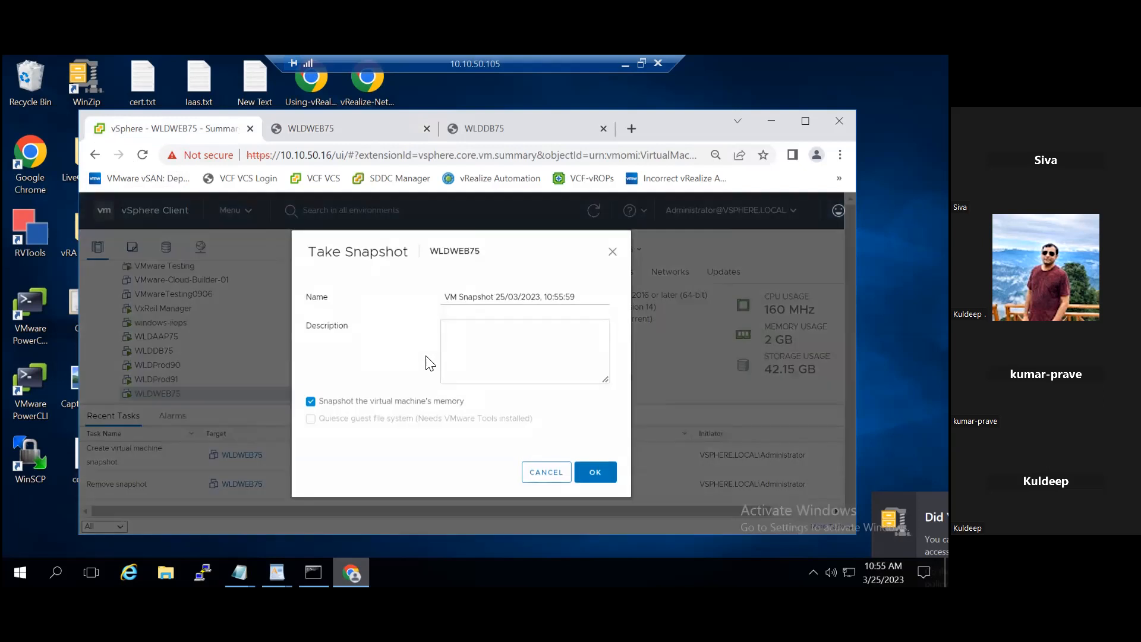
pyautogui.click(523, 368)
pyautogui.write('VMS2')
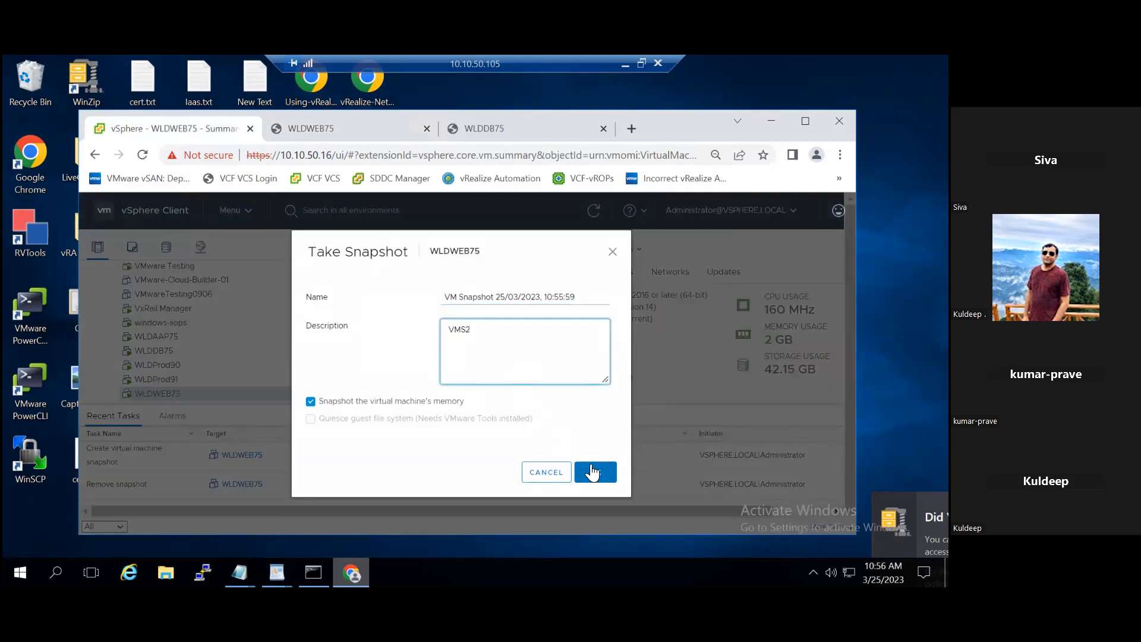
pyautogui.click(592, 472)
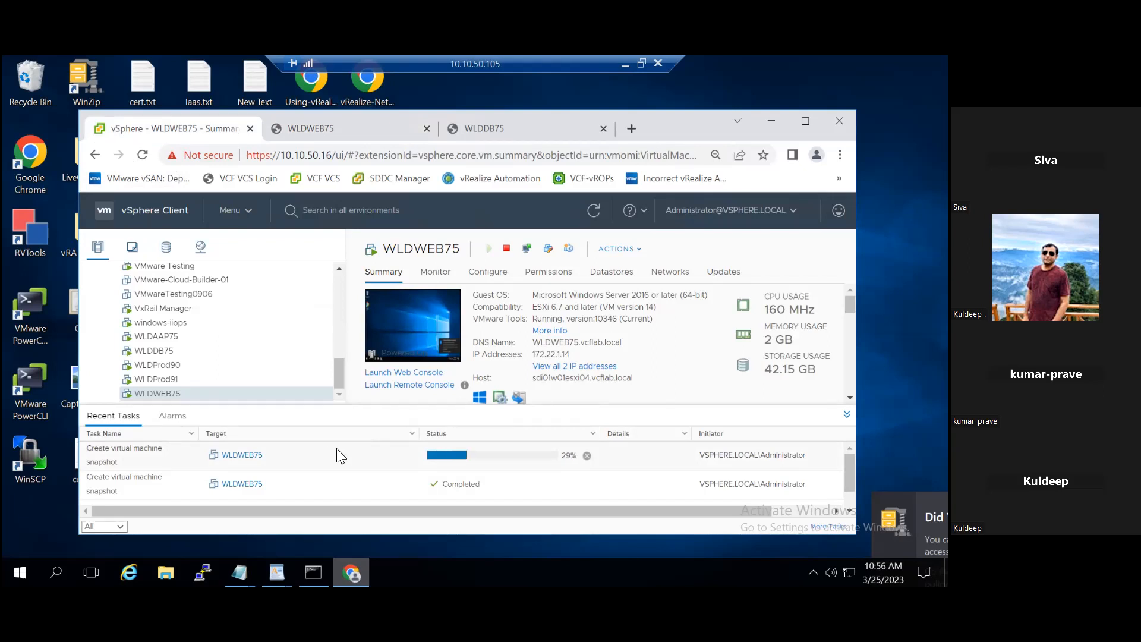
# Step: Check the running snapshot task and the snapshot actions available for WLDWEB75, and refresh the vSphere Client
pyautogui.click(587, 455)
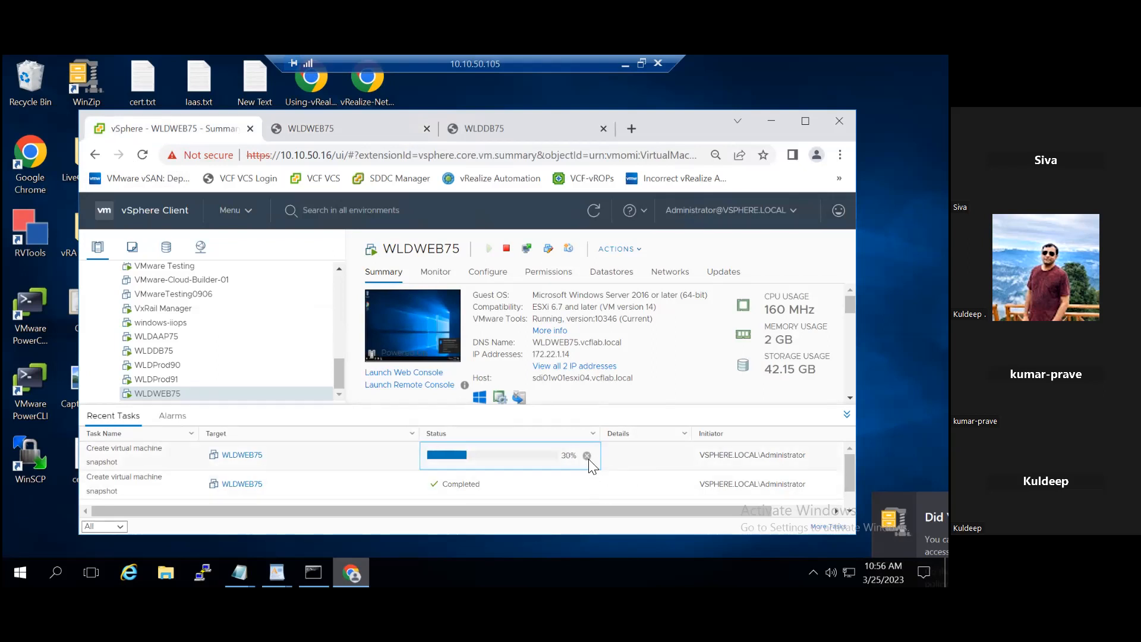
pyautogui.click(559, 397)
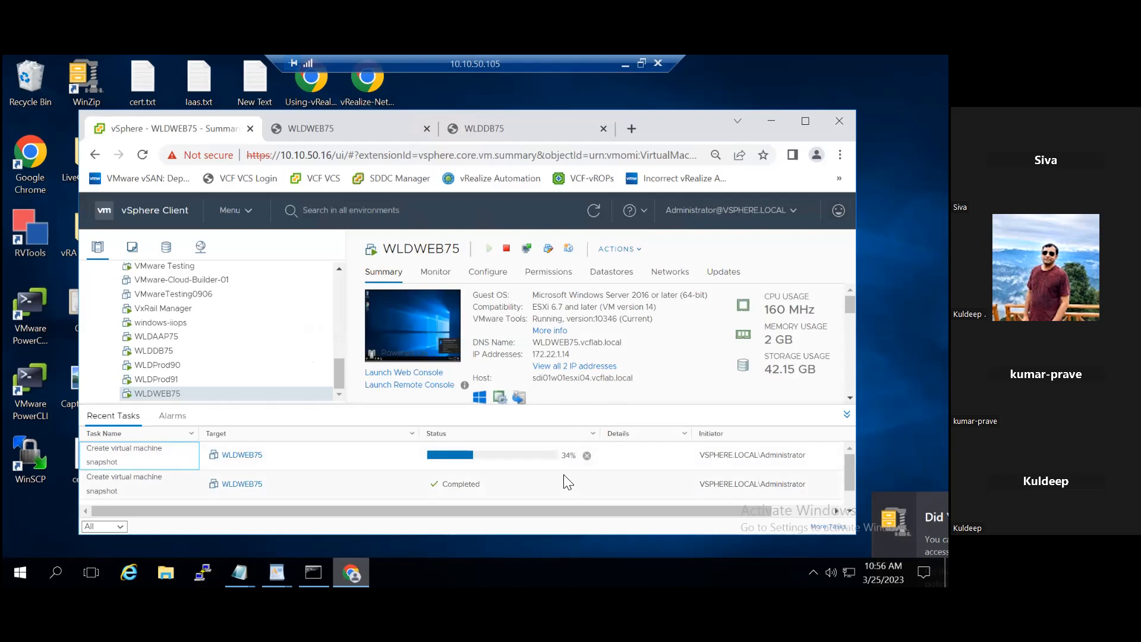
pyautogui.click(544, 491)
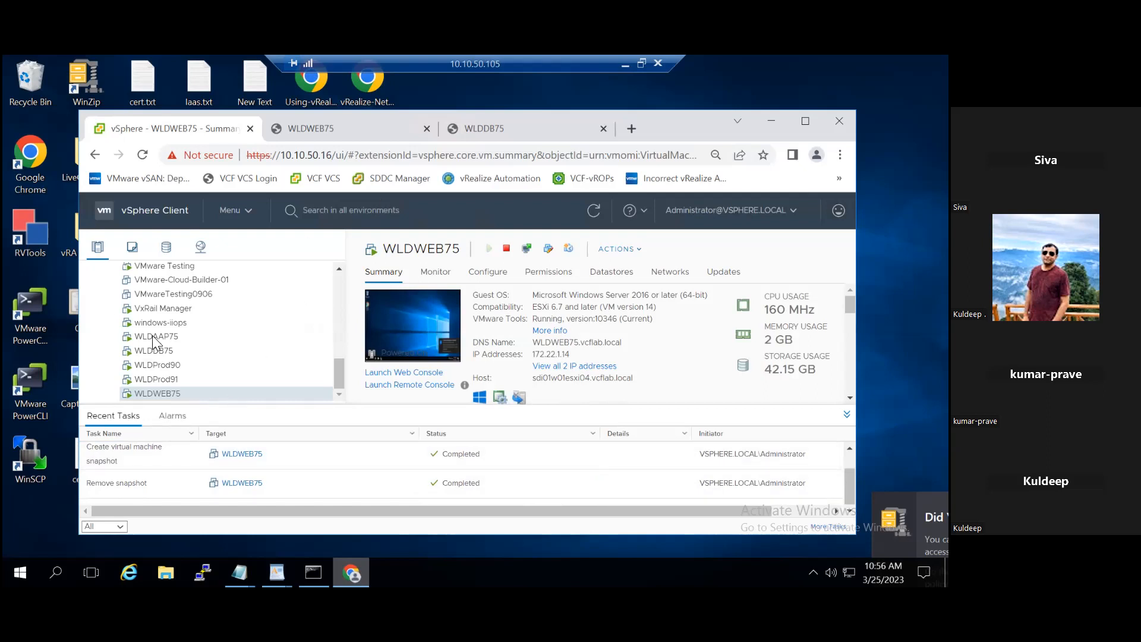
pyautogui.rightClick(171, 393)
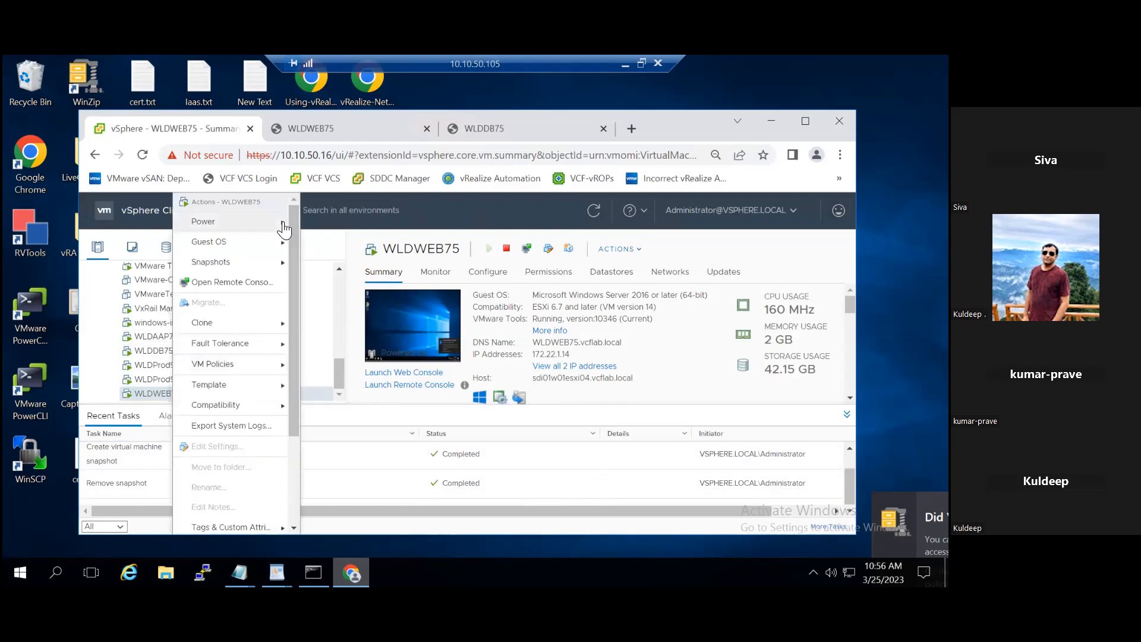
pyautogui.moveTo(240, 275)
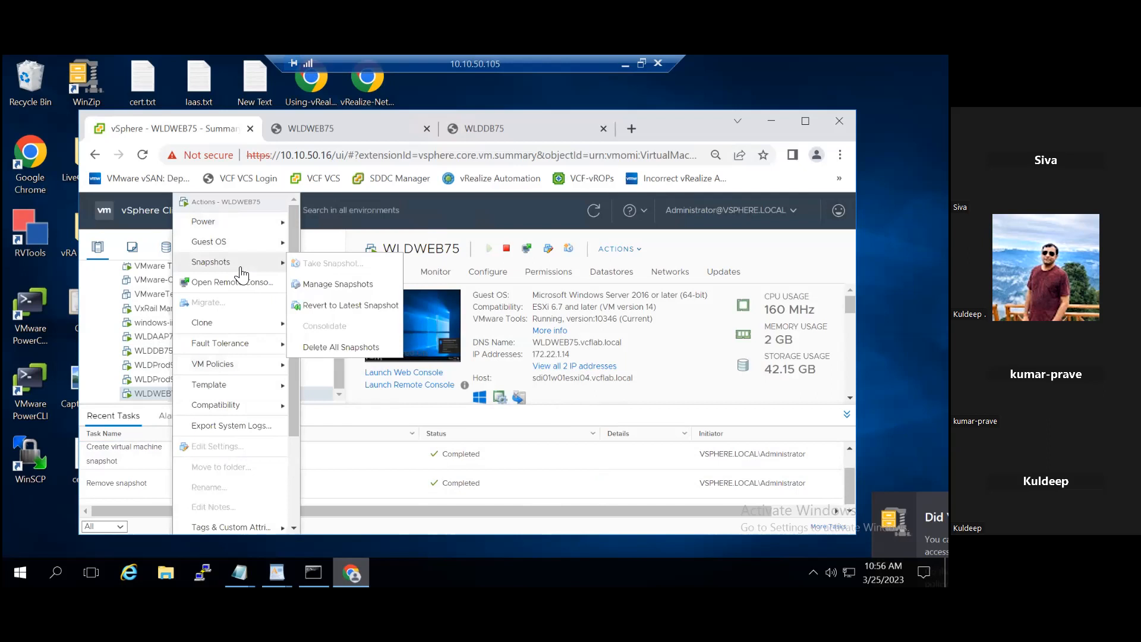
pyautogui.click(394, 447)
pyautogui.click(596, 215)
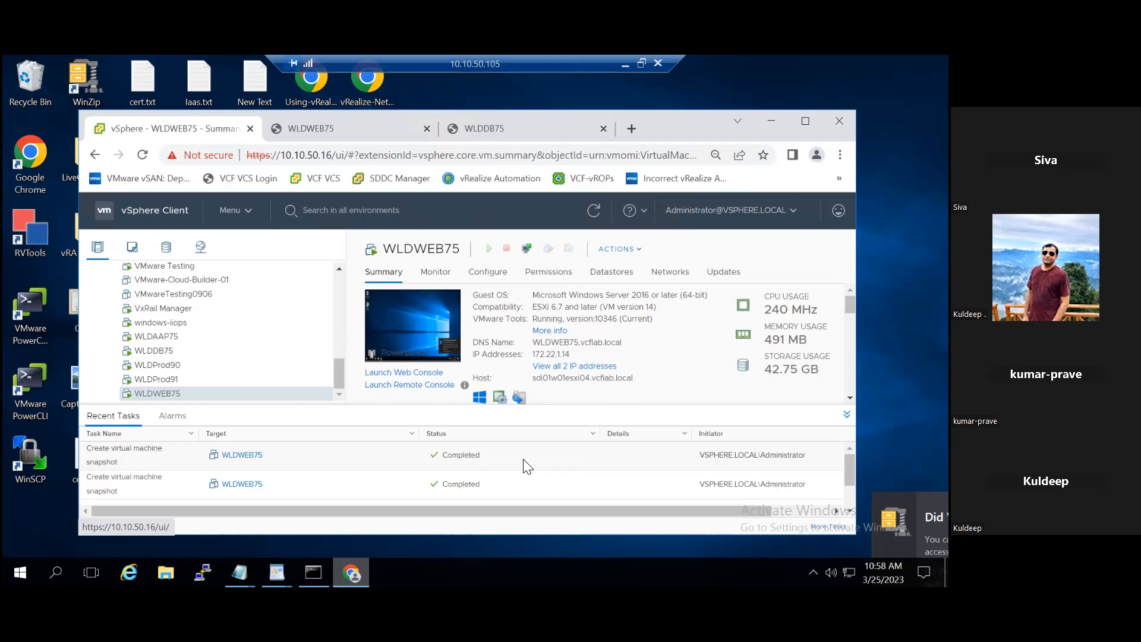
# Step: Go back to the WLDWEB75 web console and create a folder named f5 on the guest desktop
pyautogui.click(321, 135)
pyautogui.rightClick(343, 371)
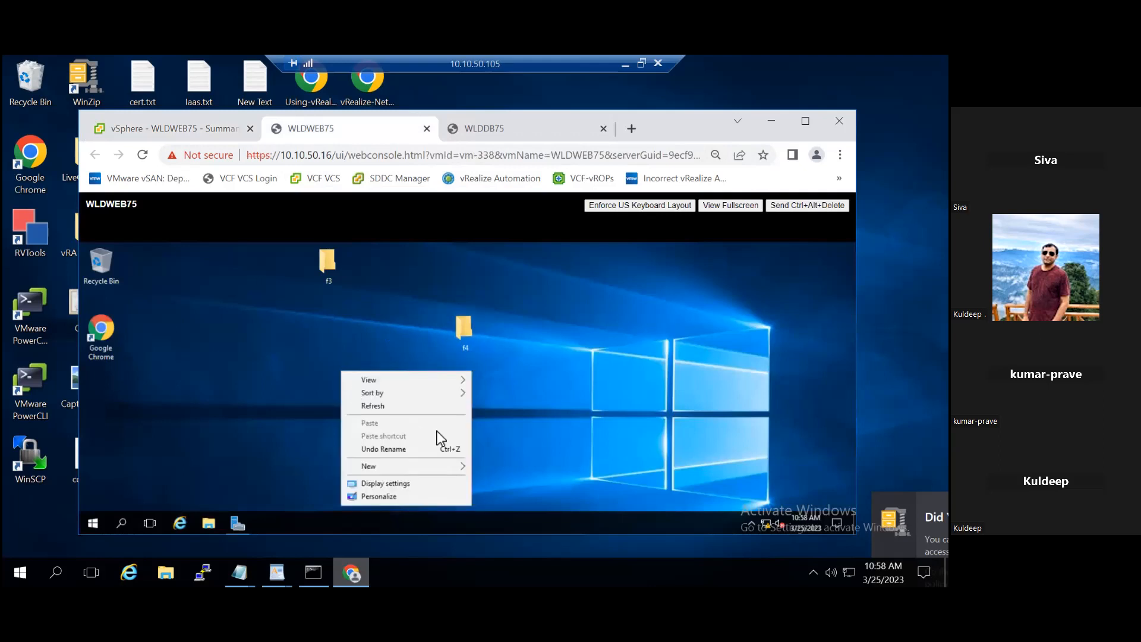
pyautogui.moveTo(447, 469)
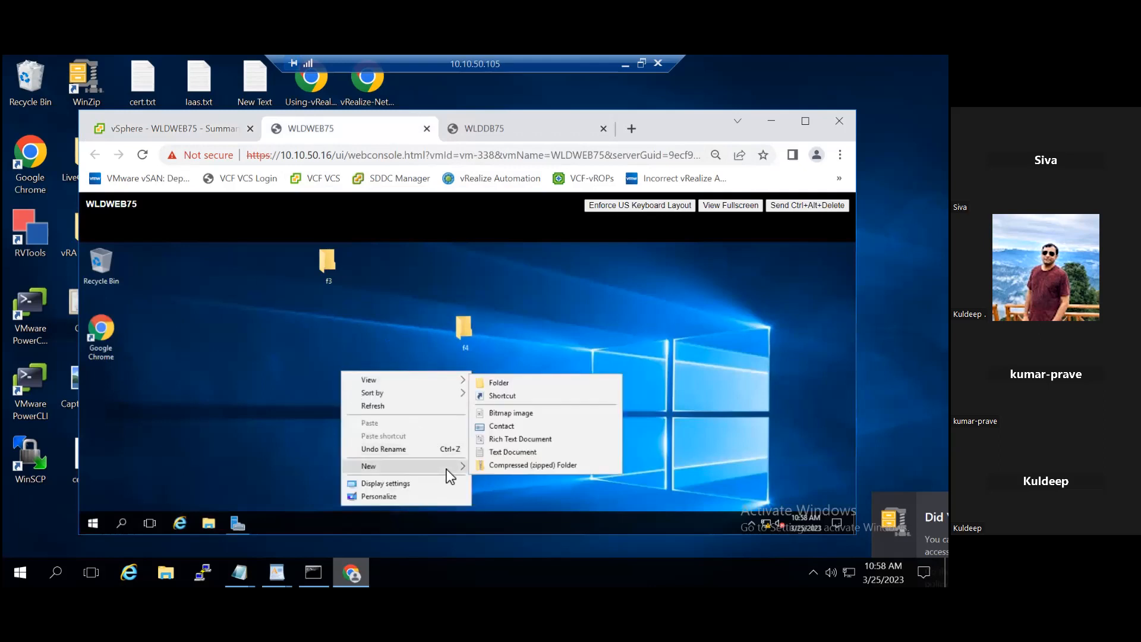
pyautogui.click(499, 383)
pyautogui.write('f5')
pyautogui.press('Return')
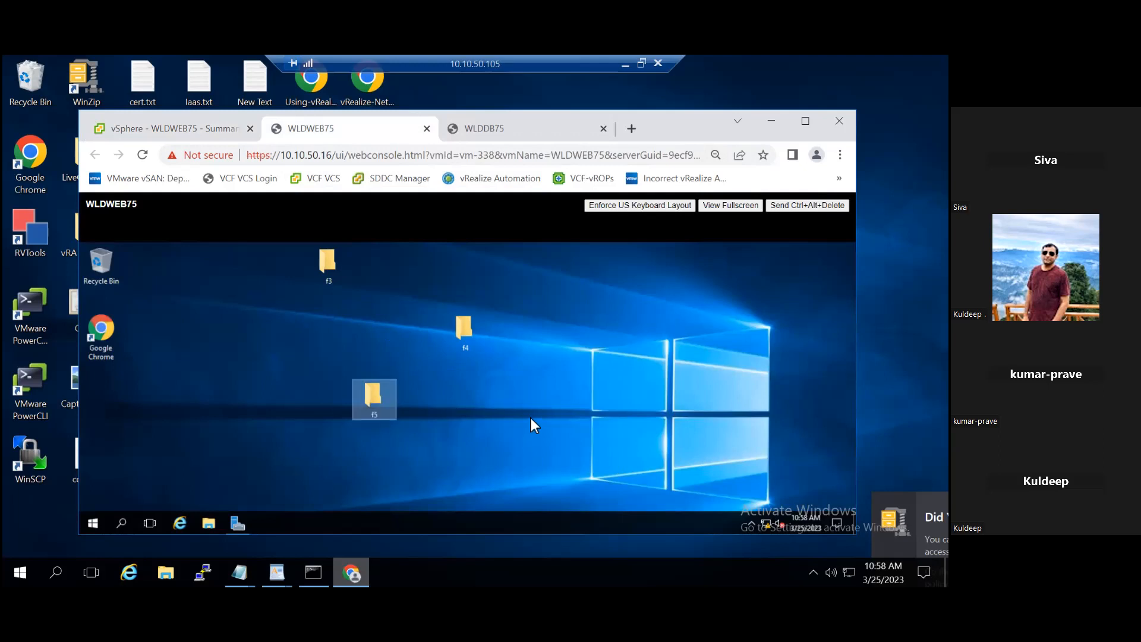
# Step: Add one more folder named f6 to the WLDWEB75 guest desktop
pyautogui.rightClick(531, 418)
pyautogui.moveTo(644, 376)
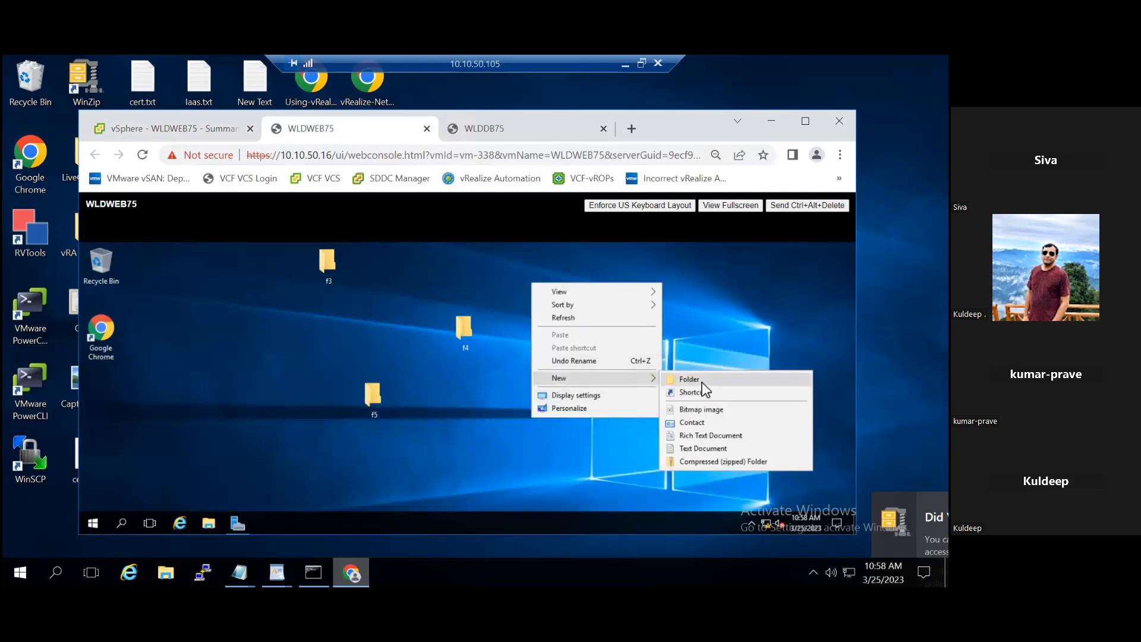
pyautogui.click(701, 382)
pyautogui.write('f6')
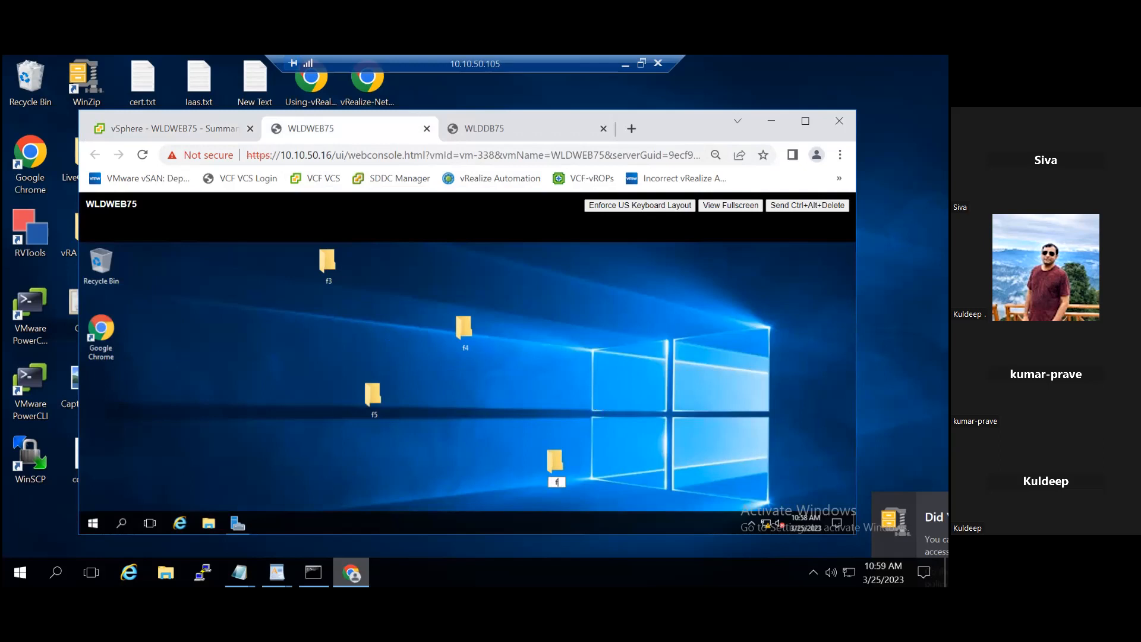
pyautogui.press('Return')
# Step: In the vSphere Client, permanently delete WLDWEB75's 10:55:59 snapshot described as VMS2 and close the snapshot manager
pyautogui.click(140, 134)
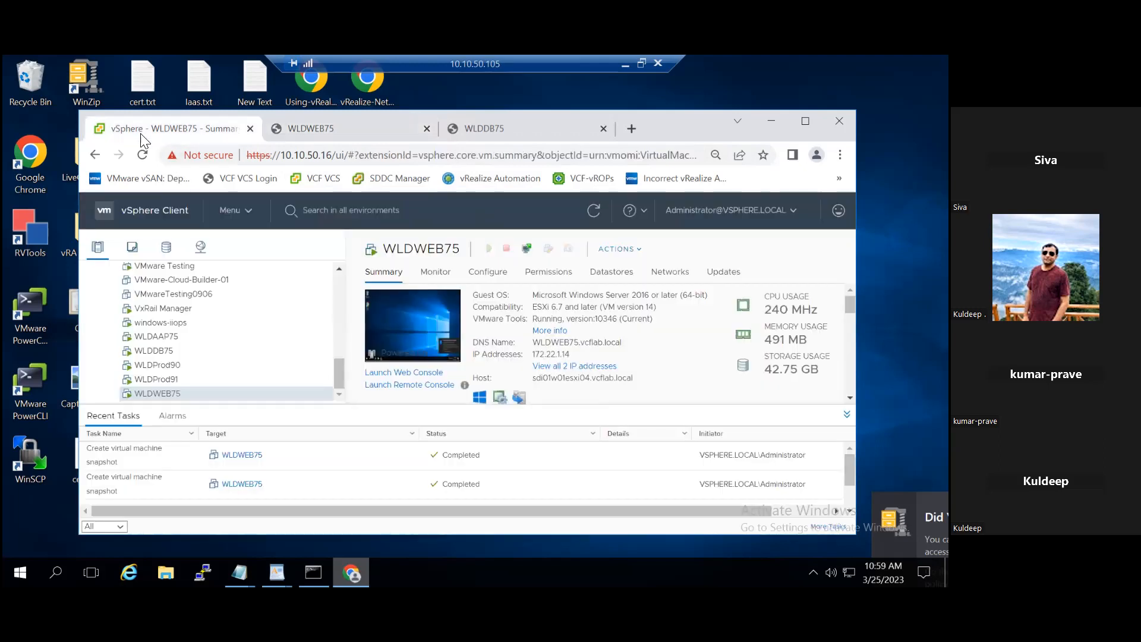
pyautogui.rightClick(224, 395)
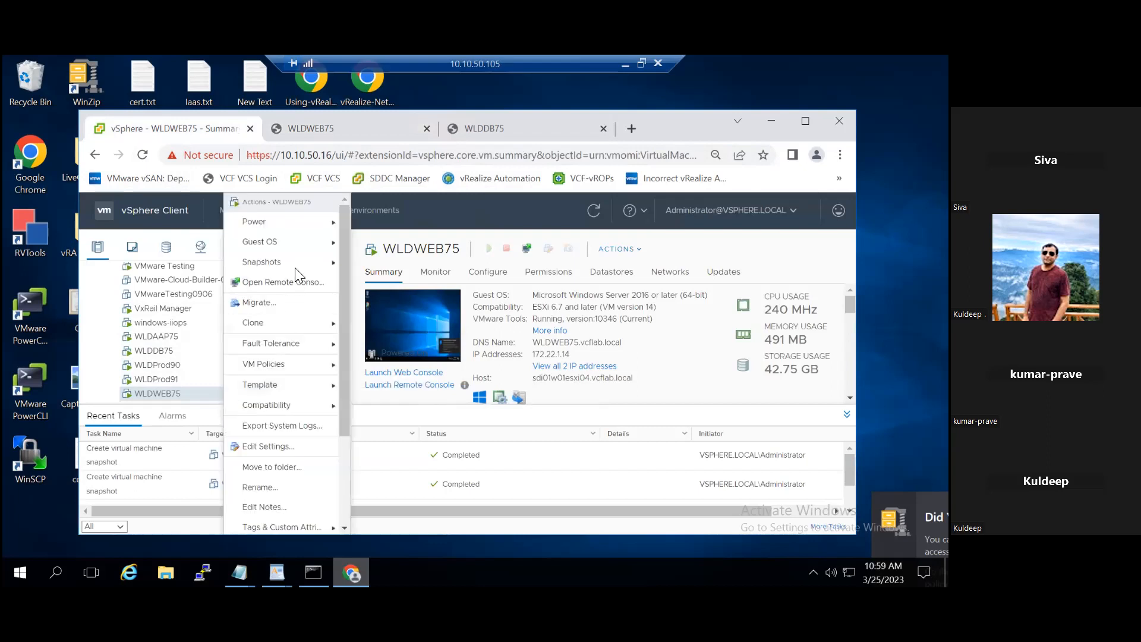
pyautogui.moveTo(301, 269)
pyautogui.click(395, 282)
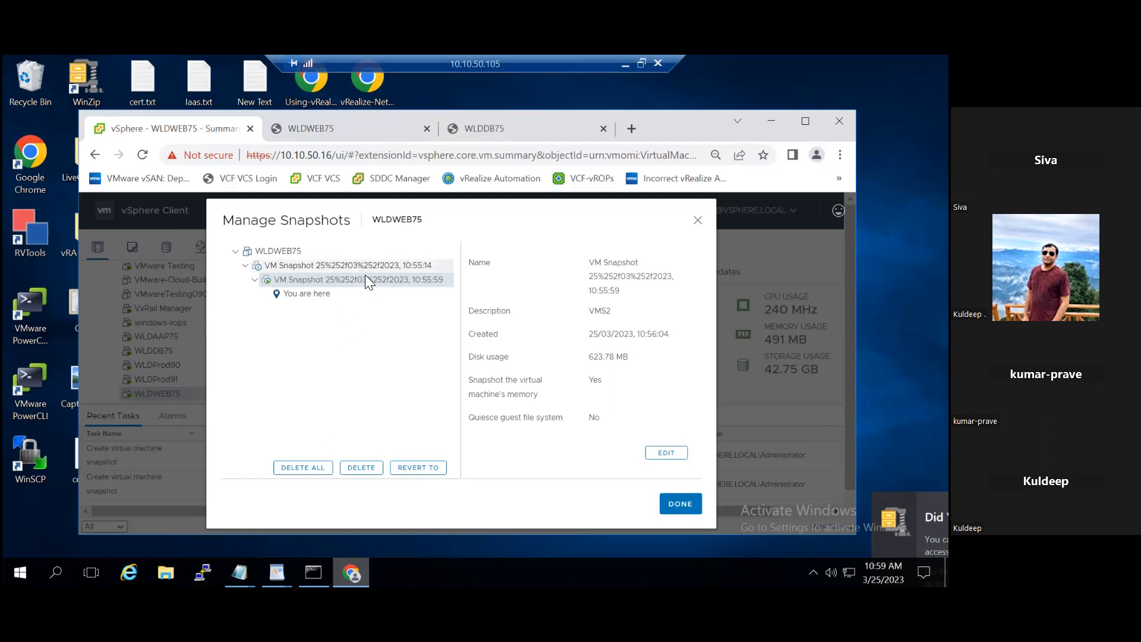
pyautogui.click(362, 468)
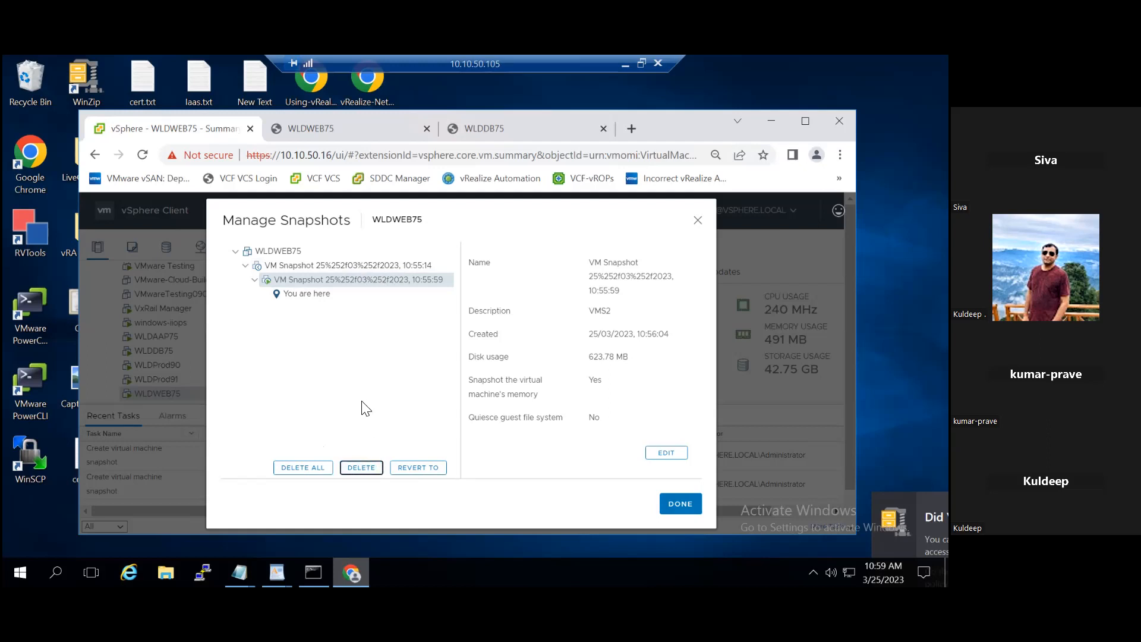
pyautogui.click(362, 467)
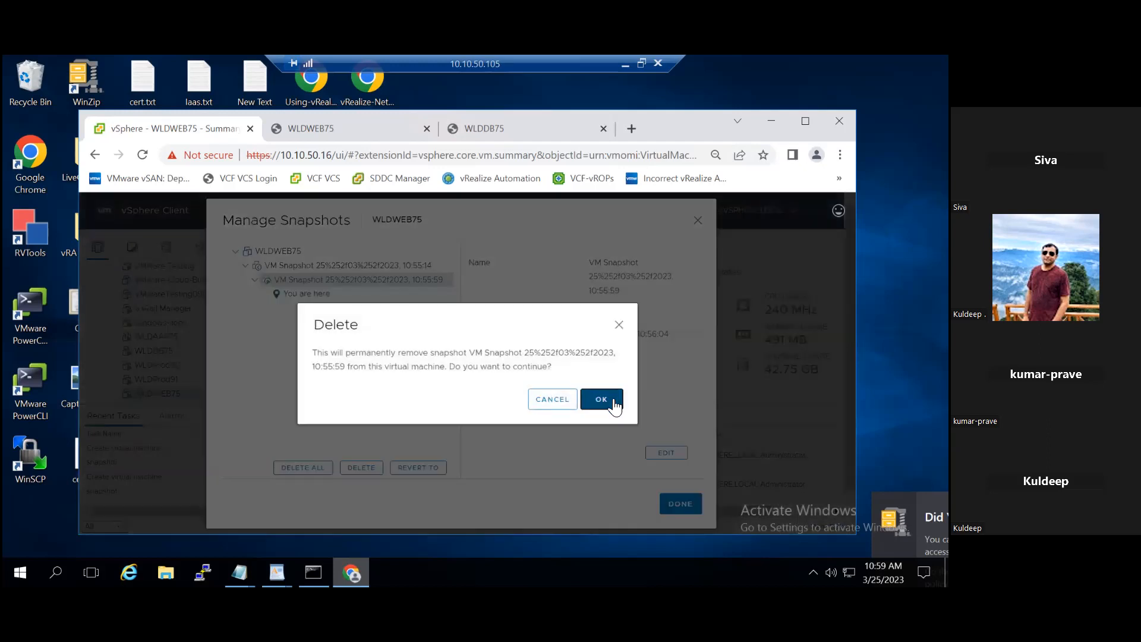
pyautogui.click(615, 406)
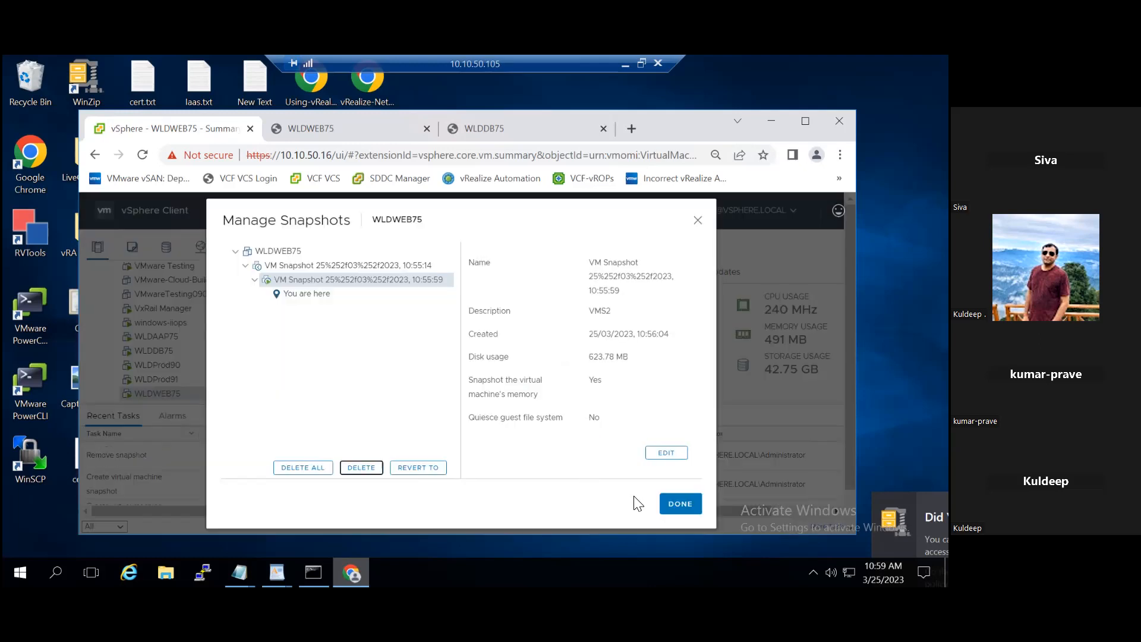
pyautogui.click(677, 504)
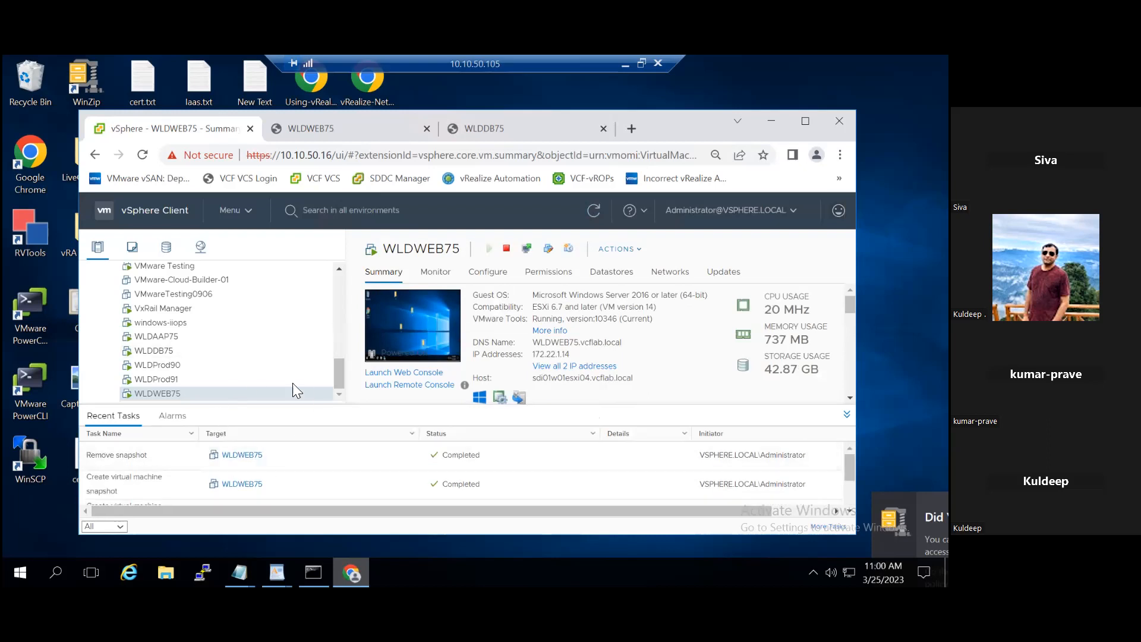
# Step: Reopen WLDWEB75's snapshot manager to examine the remaining snapshot tree, and close it again
pyautogui.rightClick(256, 393)
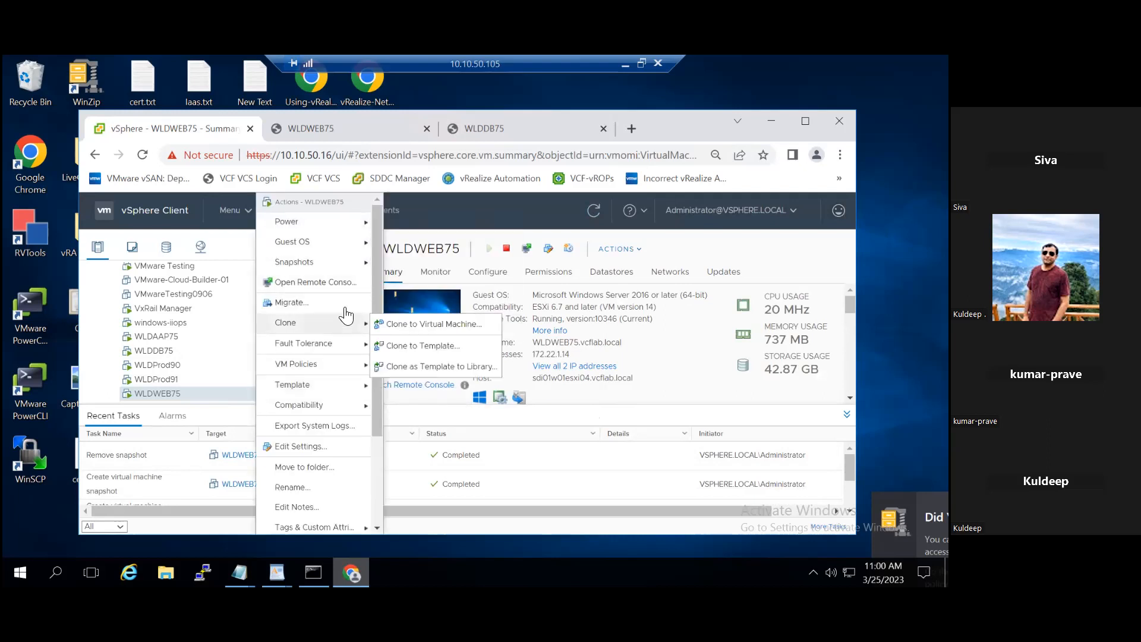
pyautogui.moveTo(355, 262)
pyautogui.click(419, 280)
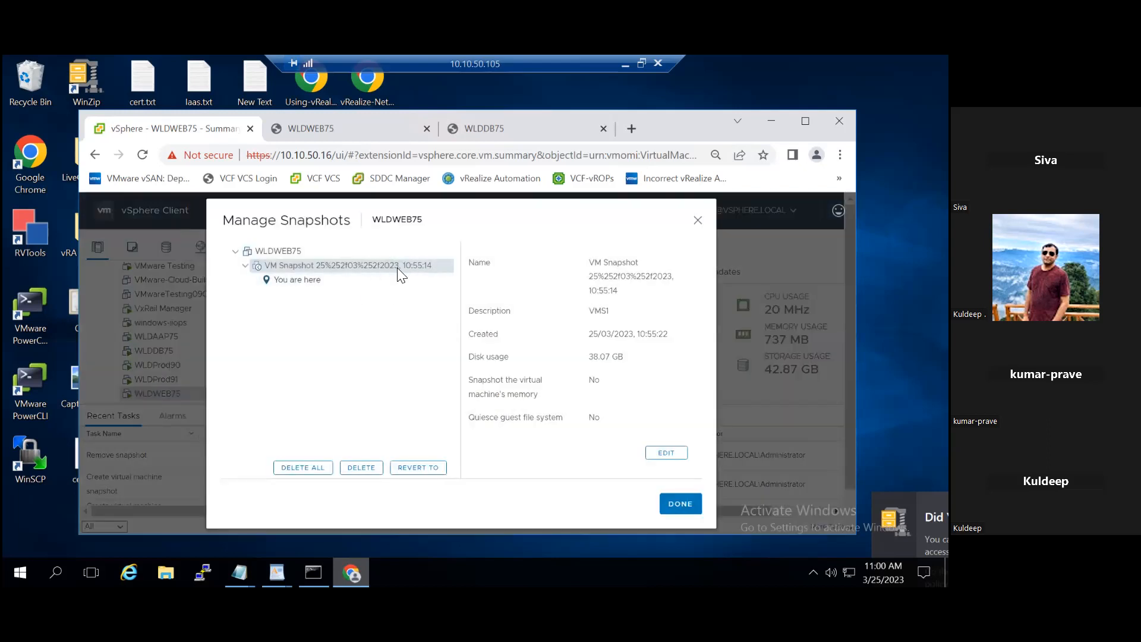
pyautogui.click(699, 222)
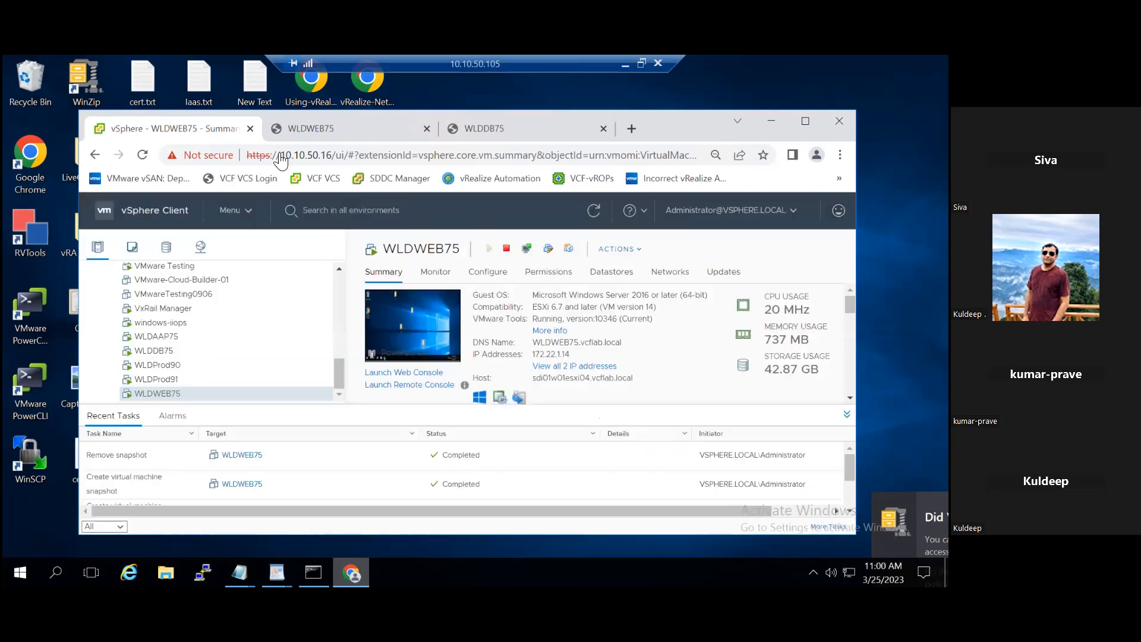
# Step: Reload the WLDWEB75 web console to check the guest desktop's folders, and return to the vSphere Client
pyautogui.click(352, 128)
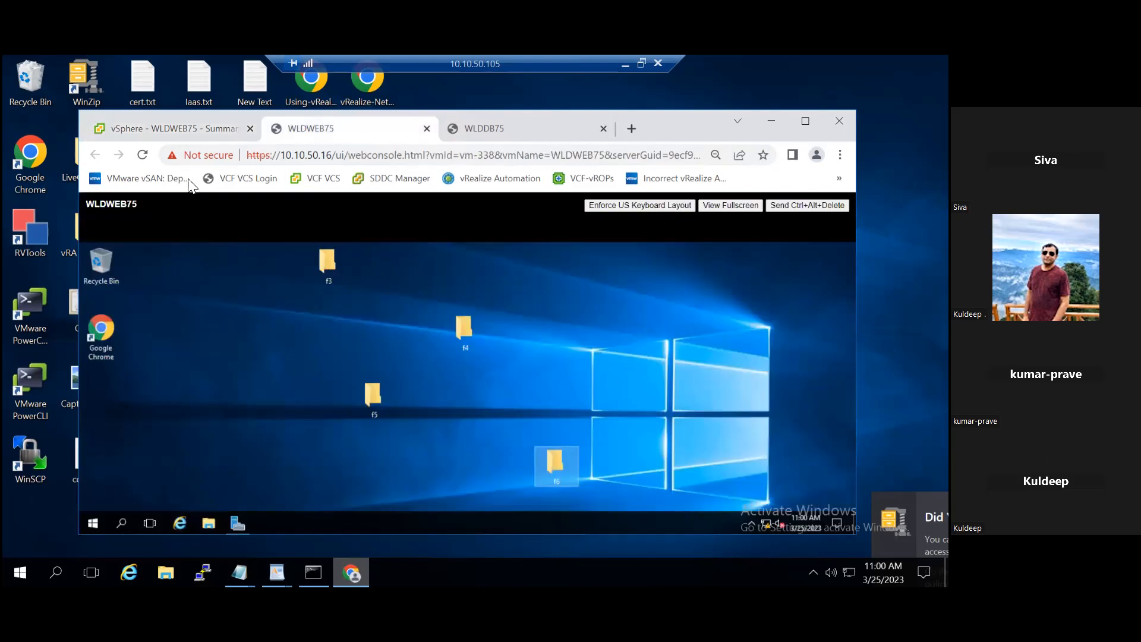
pyautogui.click(143, 156)
pyautogui.click(142, 157)
pyautogui.click(140, 127)
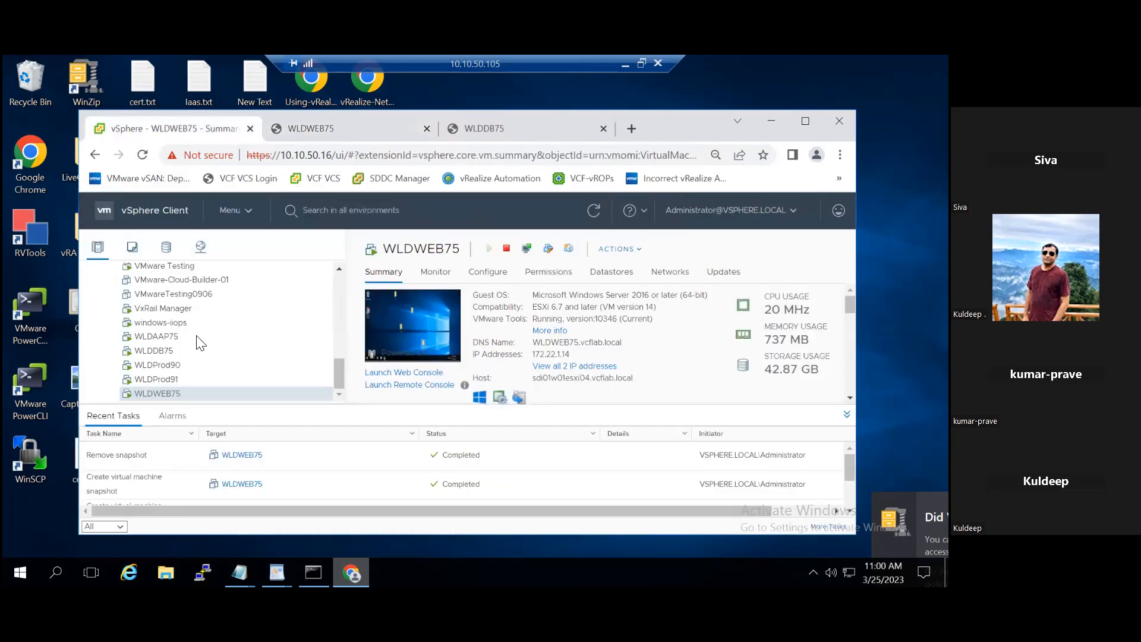
# Step: Delete all snapshots of WLDWEB75, consolidating them to a single disk
pyautogui.rightClick(215, 390)
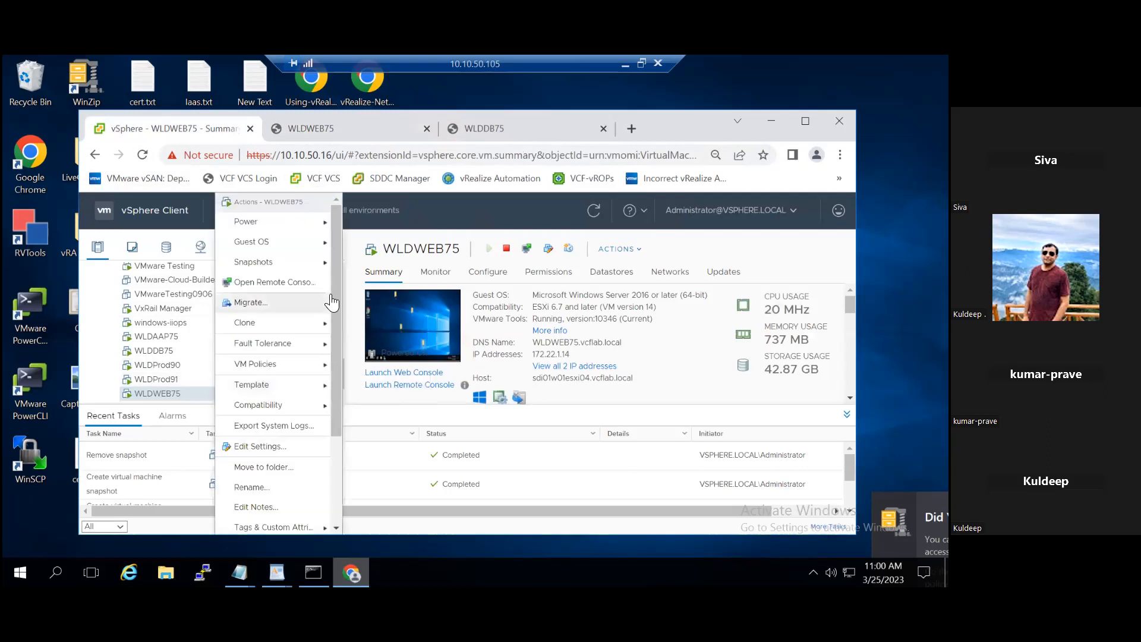
pyautogui.moveTo(324, 263)
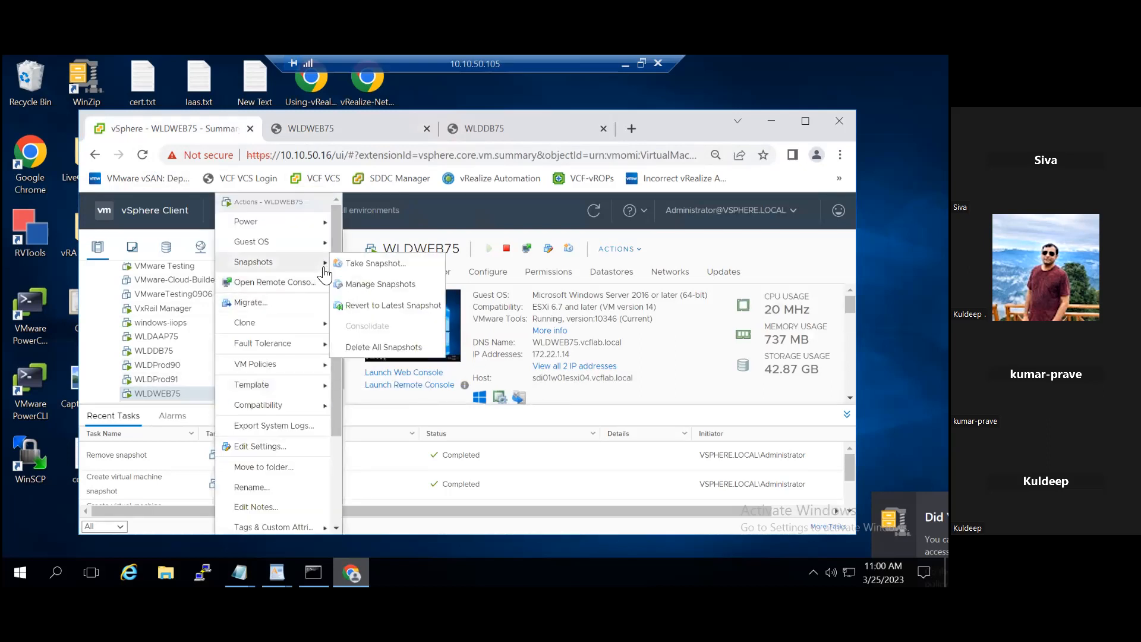
pyautogui.click(398, 353)
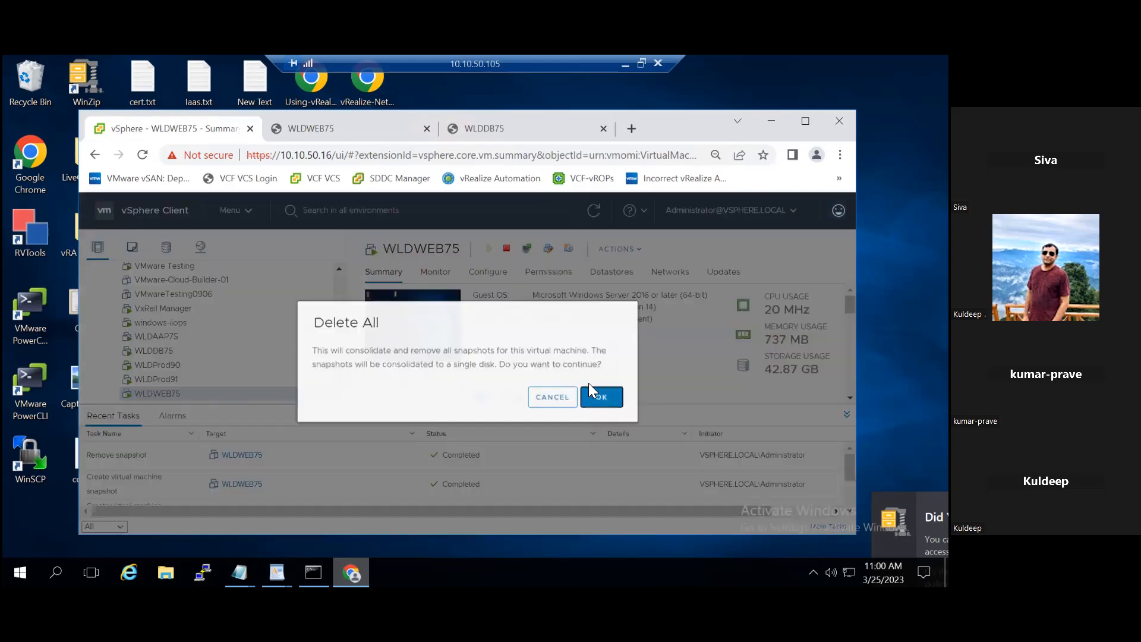
pyautogui.click(601, 400)
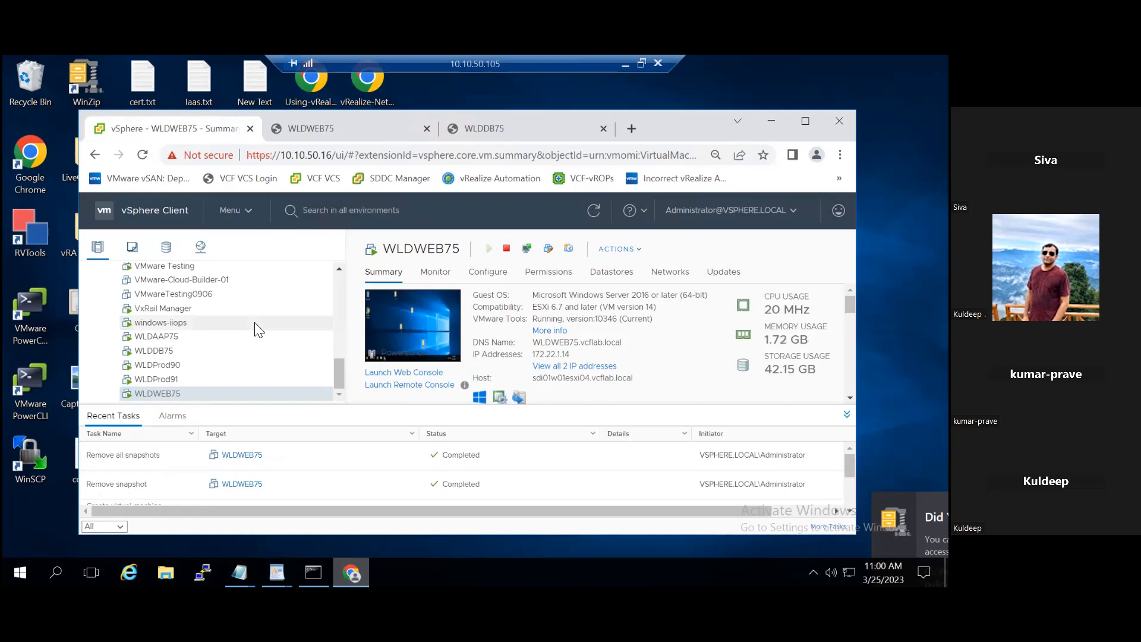
# Step: Recheck the guest desktop in WLDWEB75's reloaded web console following the full snapshot removal, and return to the vSphere Client
pyautogui.click(332, 129)
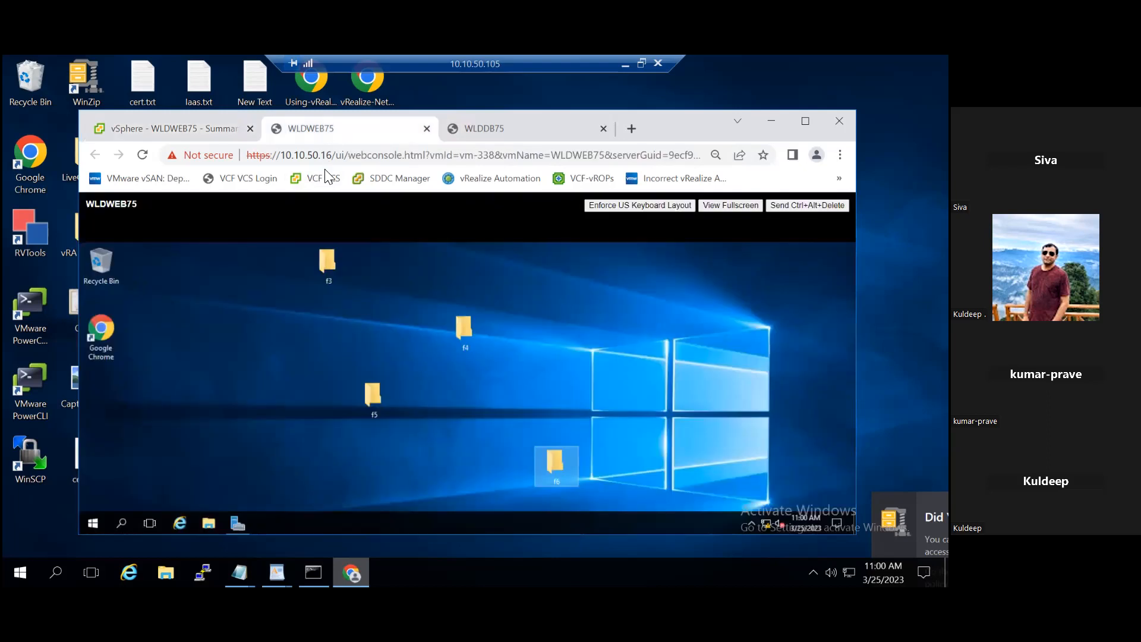
pyautogui.click(141, 155)
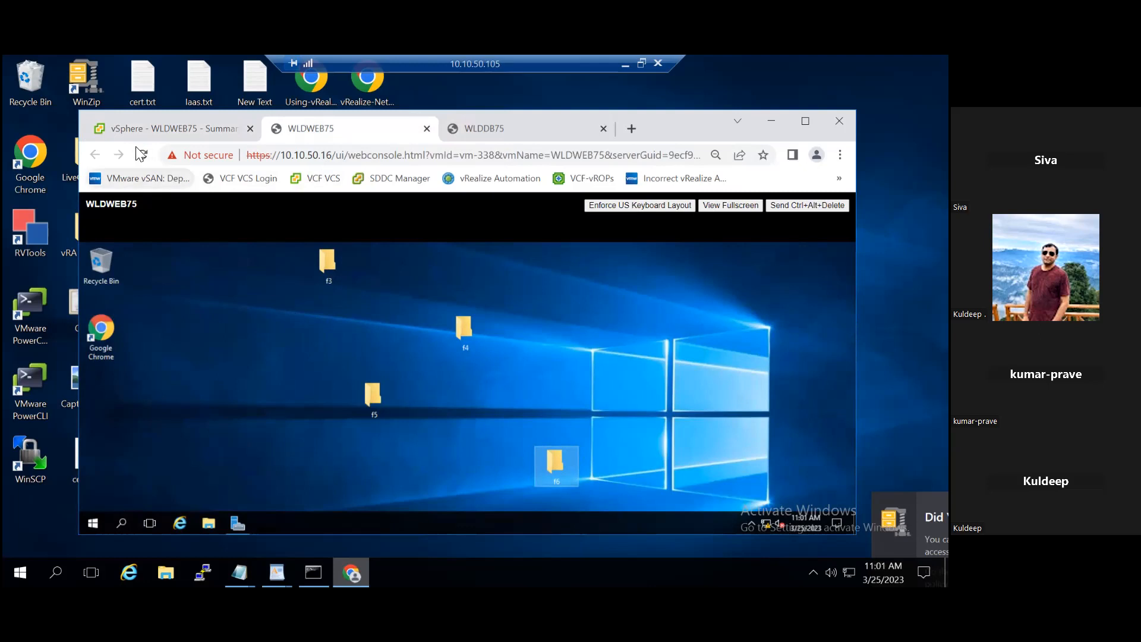
pyautogui.click(129, 130)
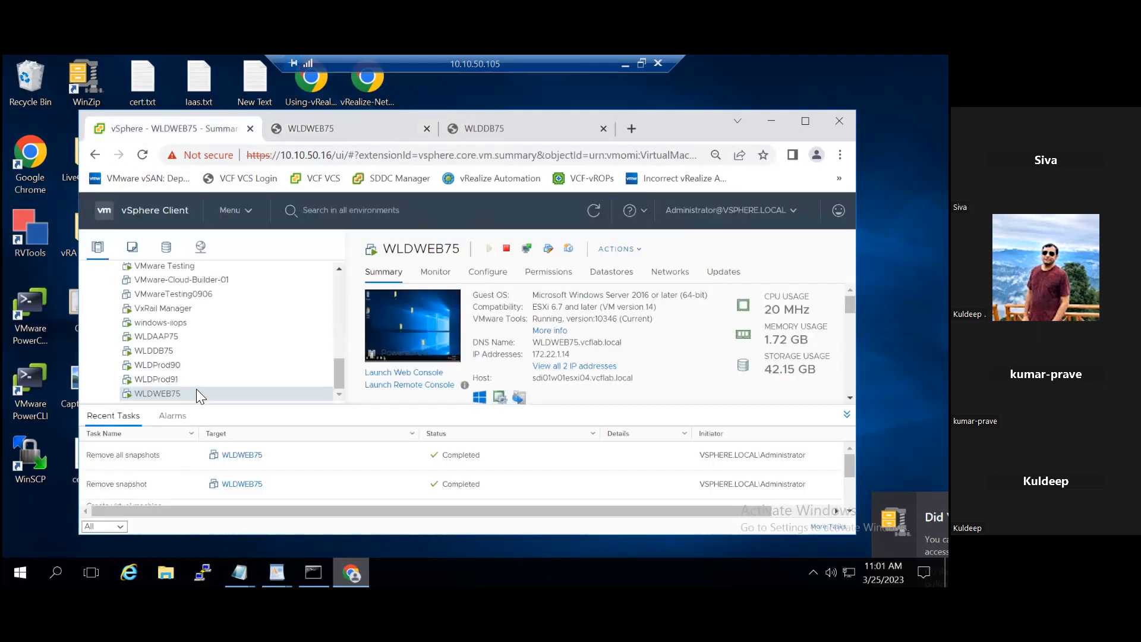
# Step: Take a snapshot of WLDWEB75 with the description sm1, excluding the virtual machine's memory
pyautogui.rightClick(197, 392)
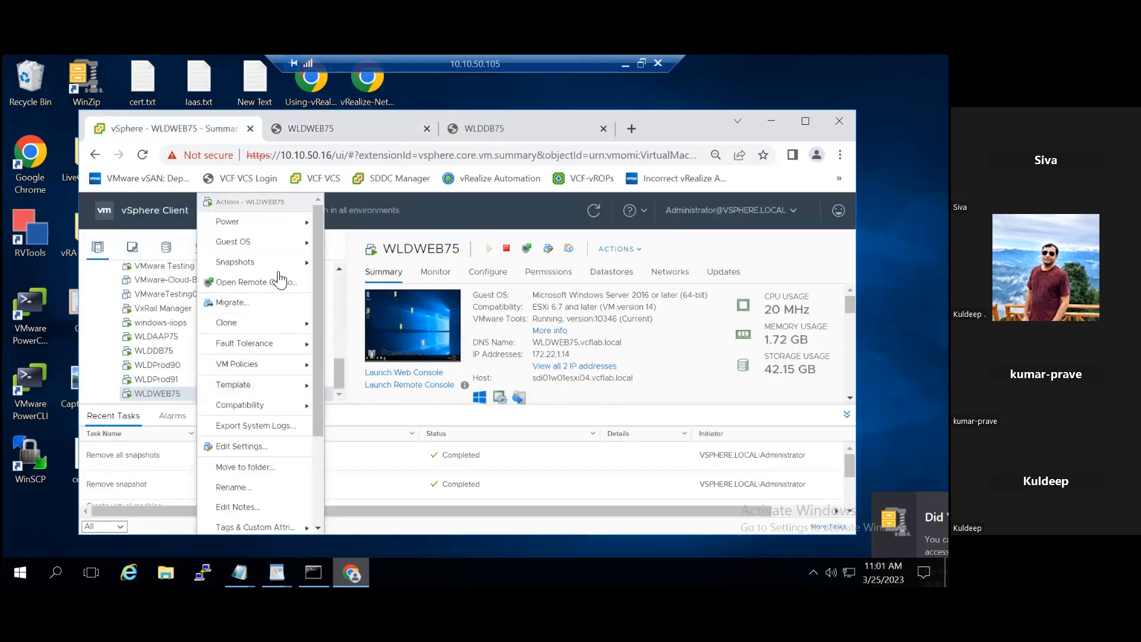
pyautogui.moveTo(279, 264)
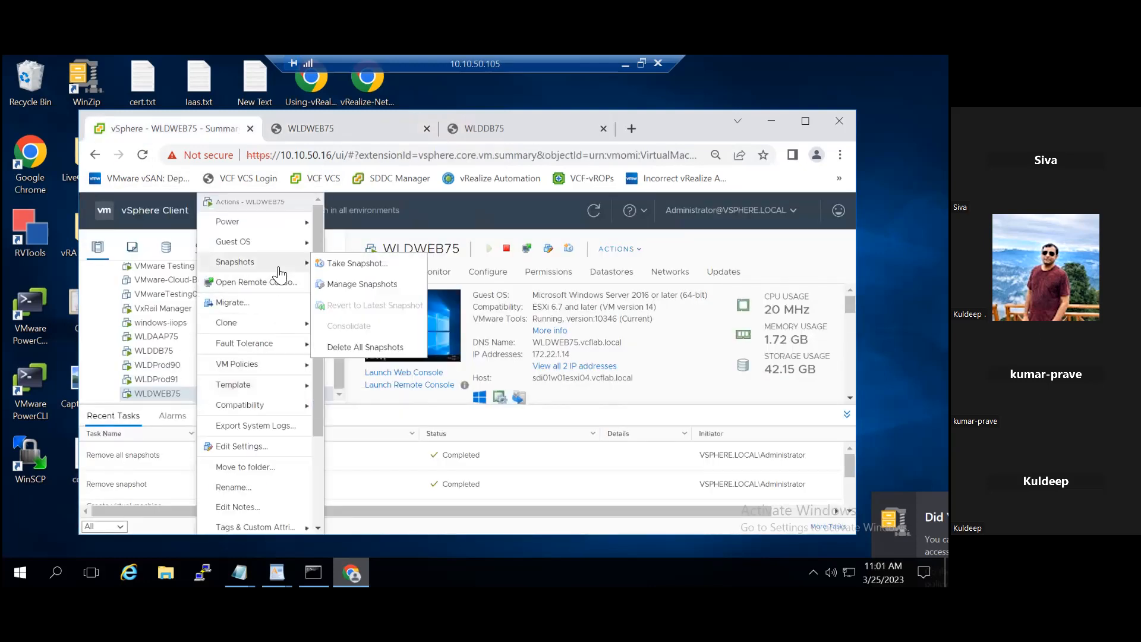
pyautogui.click(362, 266)
pyautogui.click(344, 403)
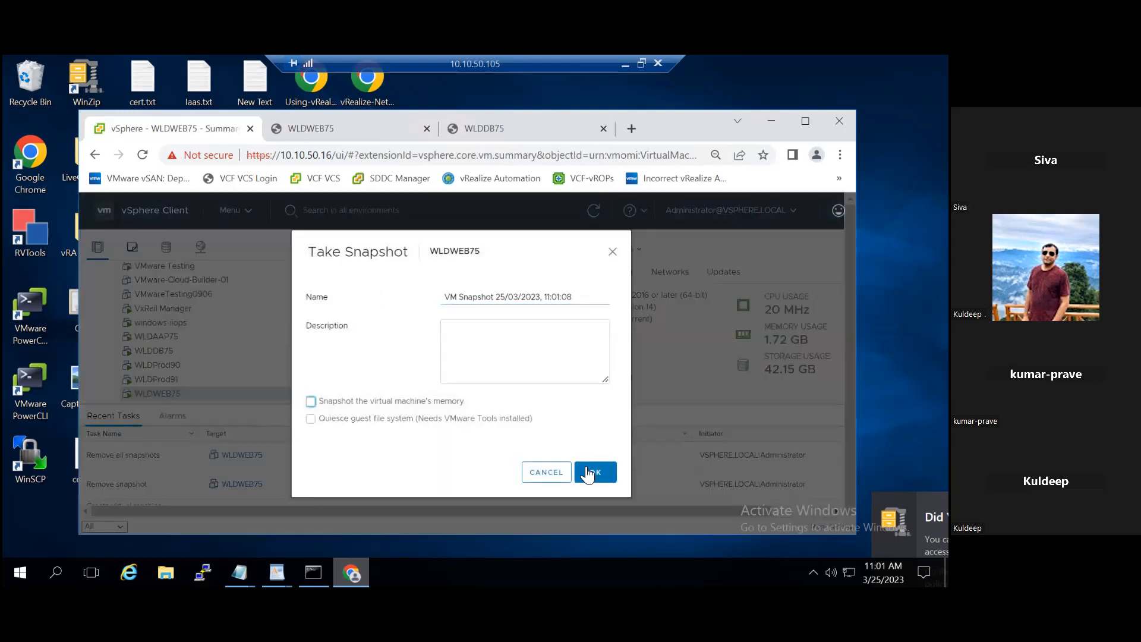
pyautogui.click(495, 359)
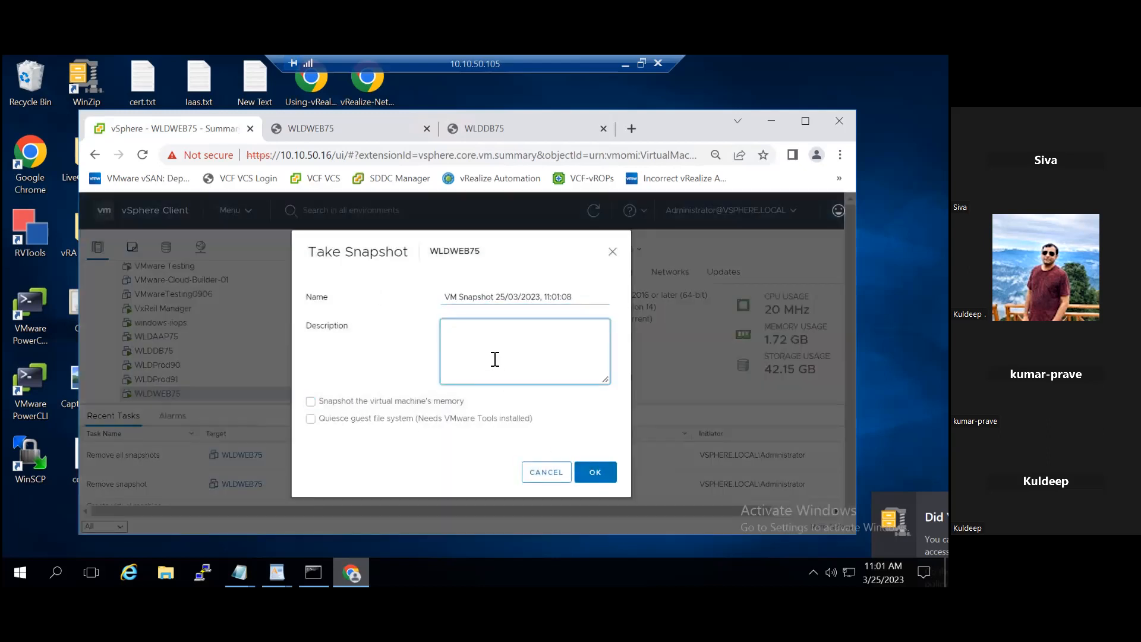
pyautogui.write('sm1')
pyautogui.click(609, 474)
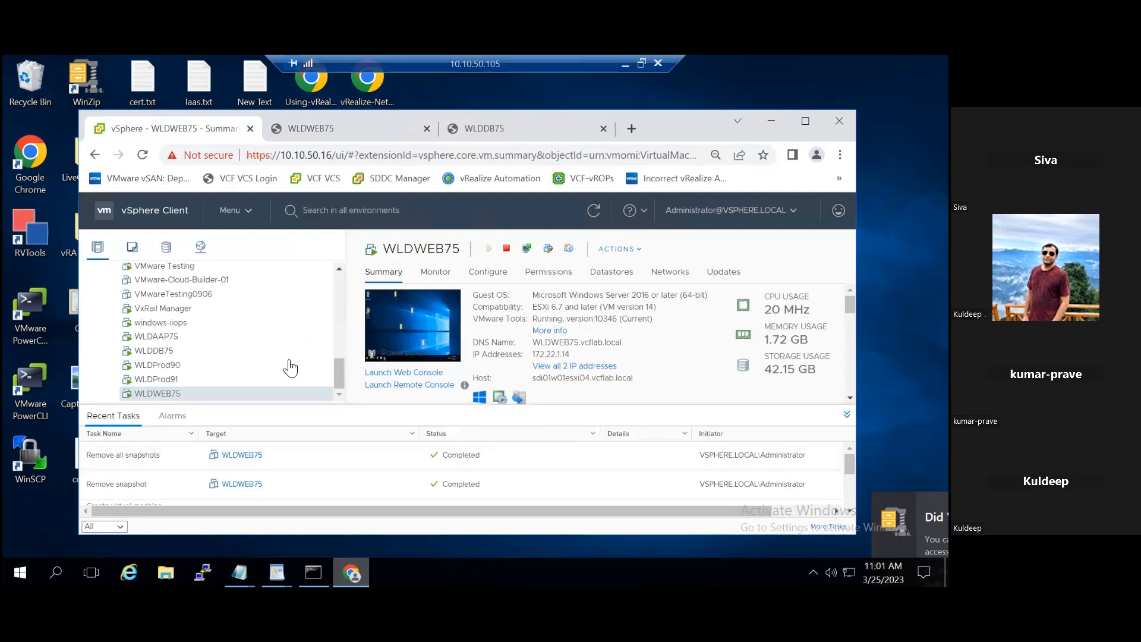
# Step: Switch to the WLDWEB75 web console and create a folder named f7 on the guest desktop
pyautogui.click(372, 123)
pyautogui.rightClick(222, 376)
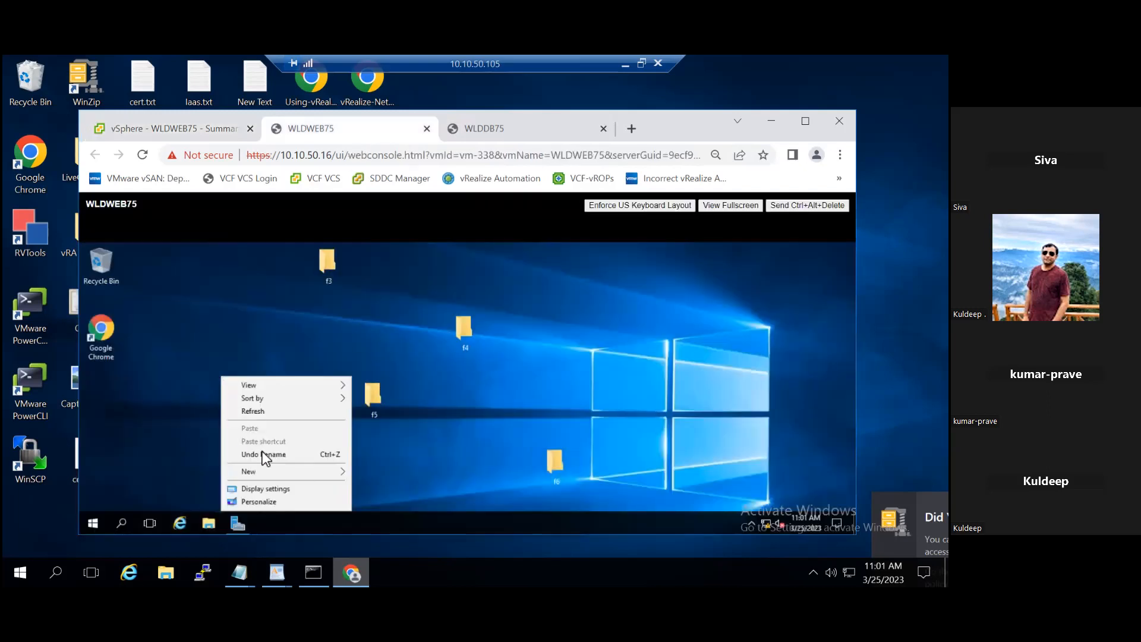
pyautogui.moveTo(295, 472)
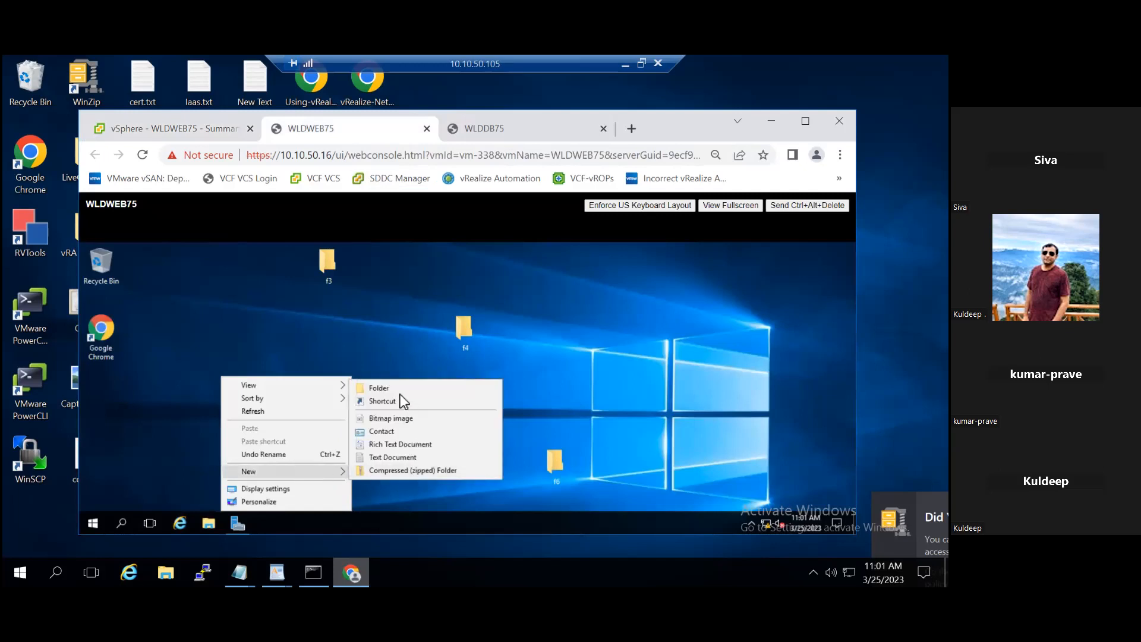
pyautogui.click(379, 388)
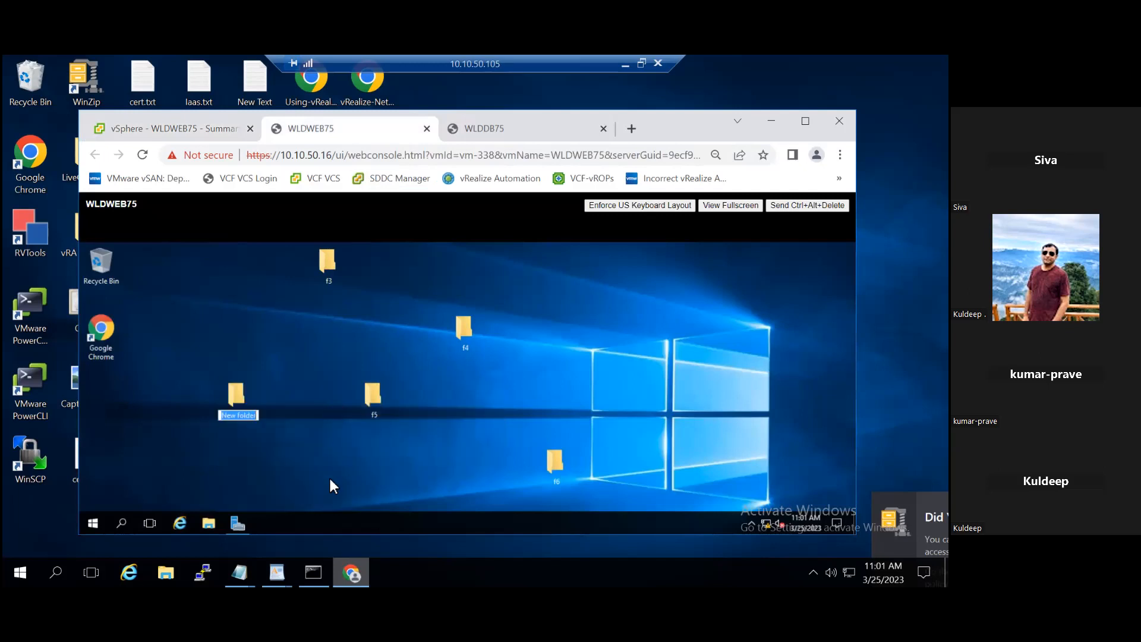
pyautogui.write('f7')
pyautogui.press('Return')
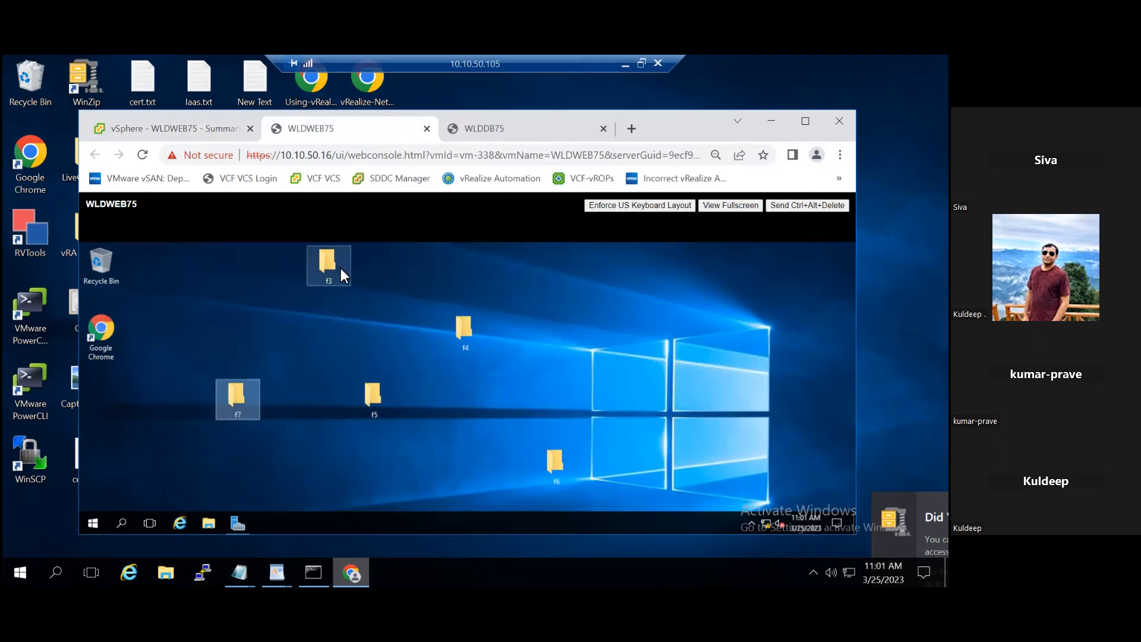
# Step: Delete the folders f3, f4, f5 and f6 from the WLDWEB75 guest desktop
pyautogui.click(464, 333)
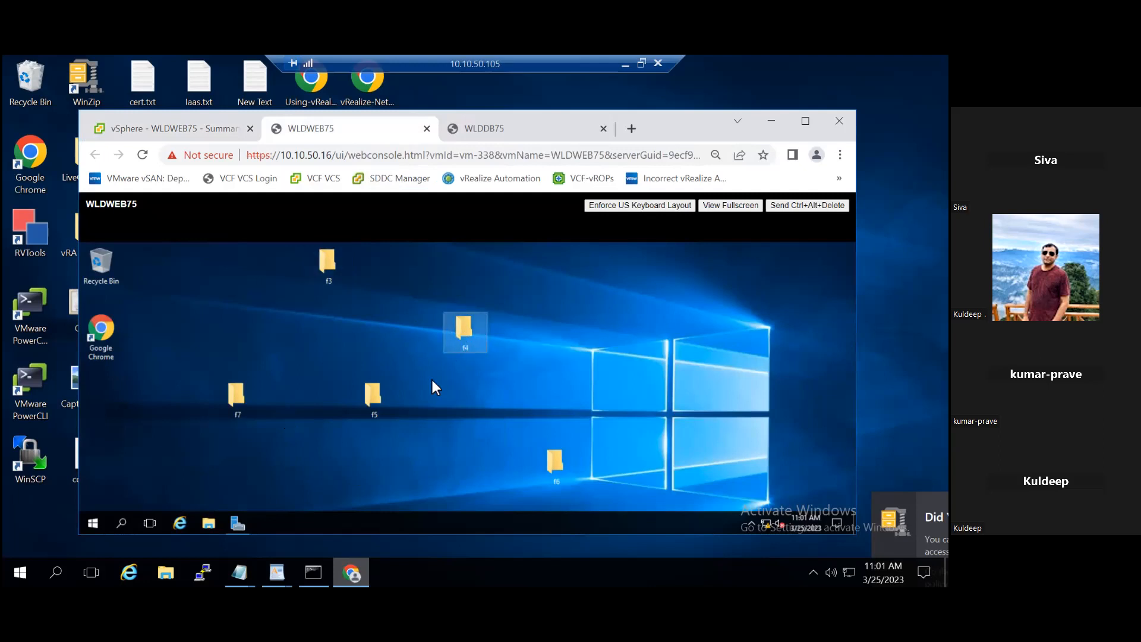
pyautogui.click(380, 395)
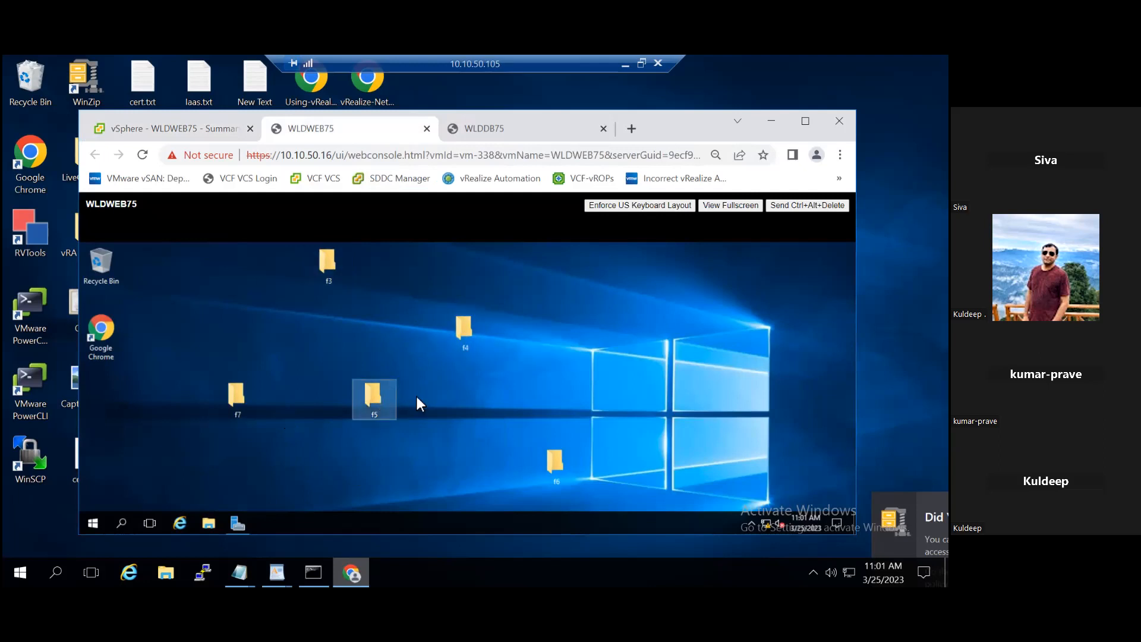
pyautogui.click(337, 269)
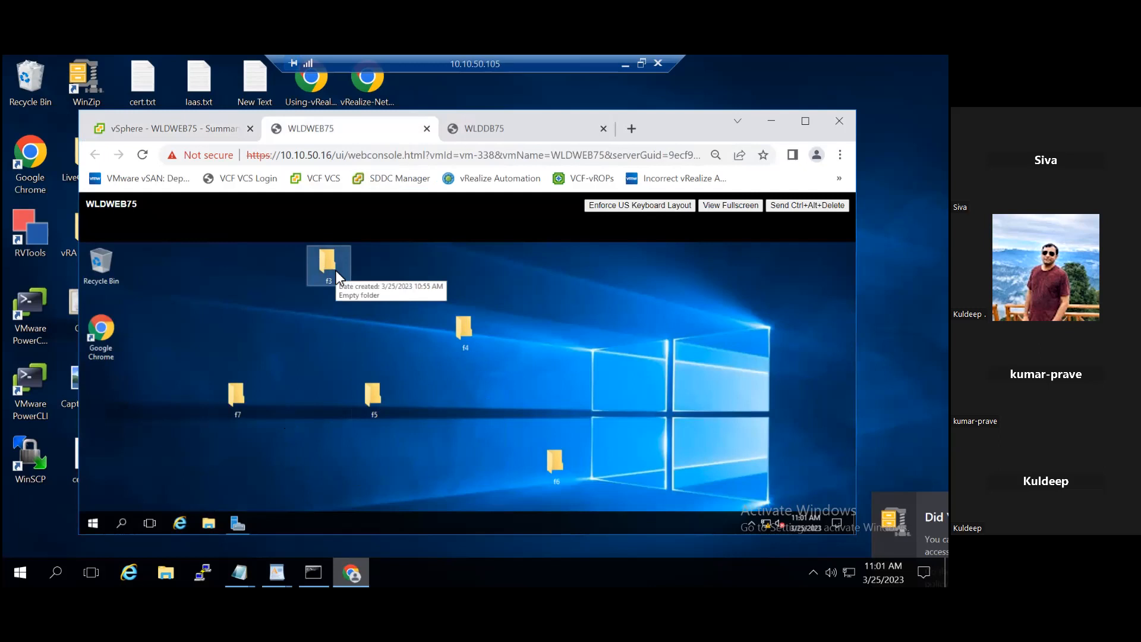
pyautogui.press('Delete')
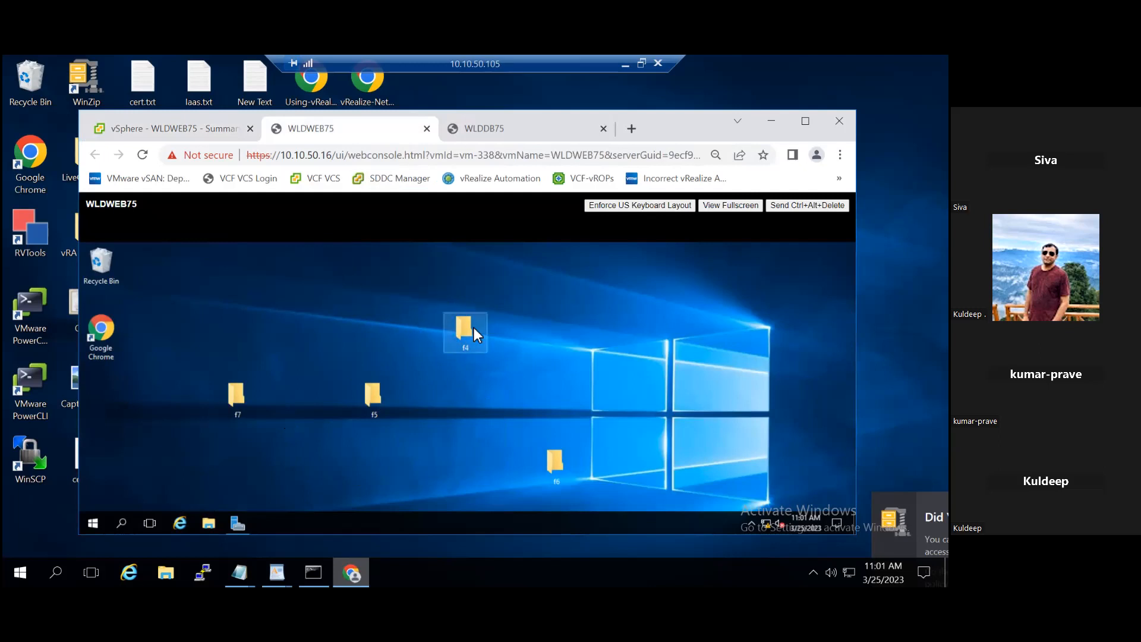
pyautogui.press('Delete')
pyautogui.press('Delete')
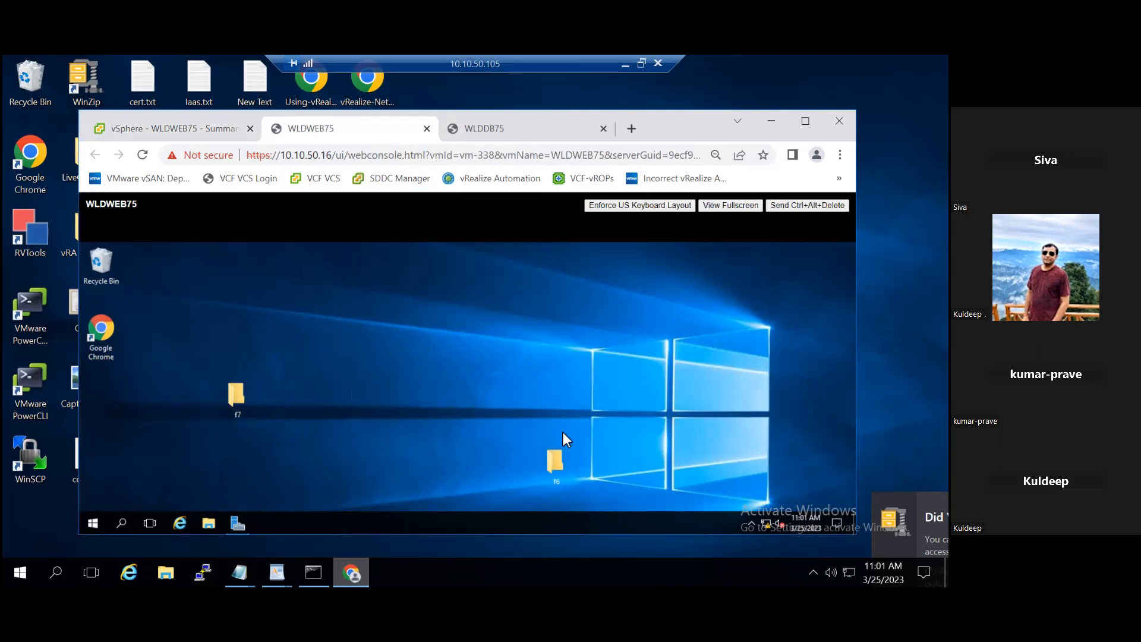
pyautogui.moveTo(555, 458); pyautogui.dragTo(347, 299)
pyautogui.press('Delete')
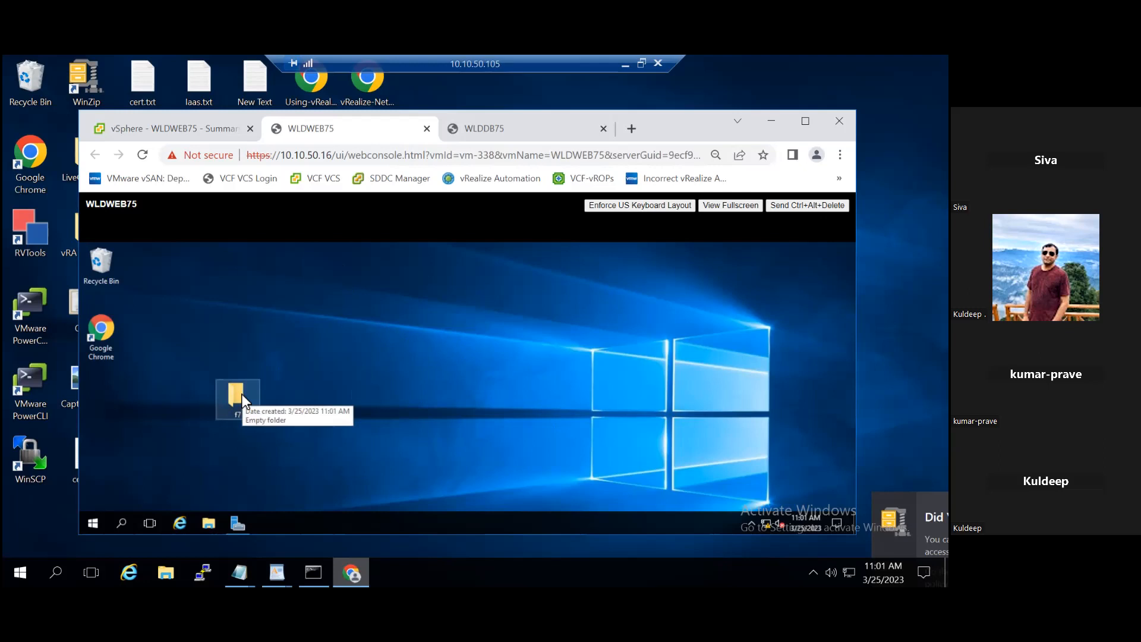
# Step: In the vSphere Client, permanently delete WLDWEB75's 11:01:08 snapshot described as sm1 and close the snapshot manager
pyautogui.click(124, 128)
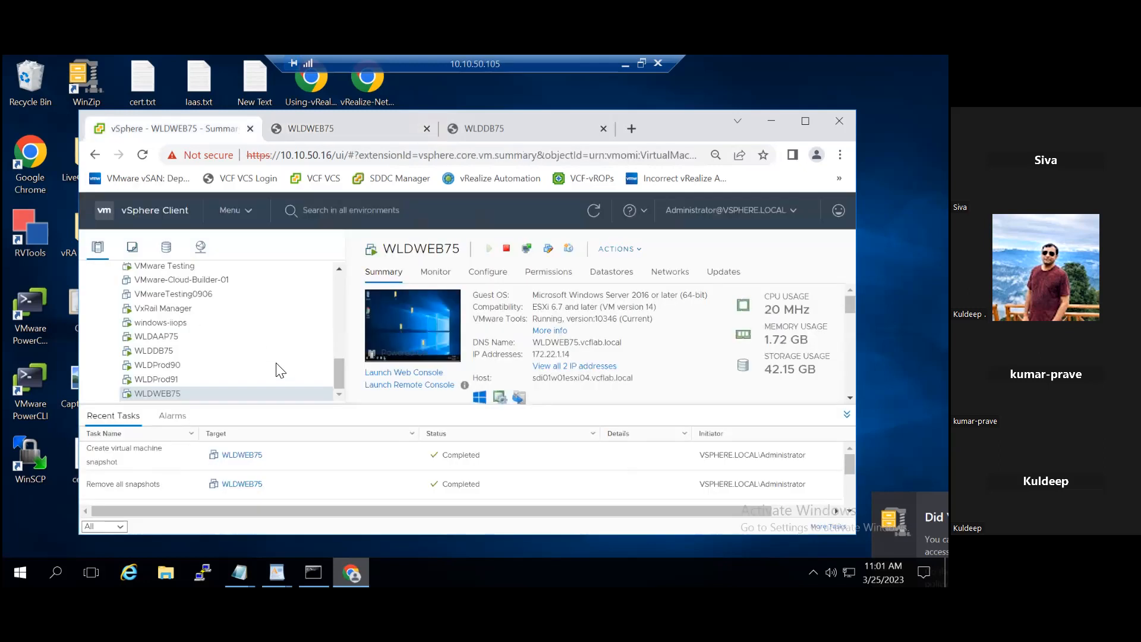
pyautogui.rightClick(242, 394)
pyautogui.moveTo(286, 387)
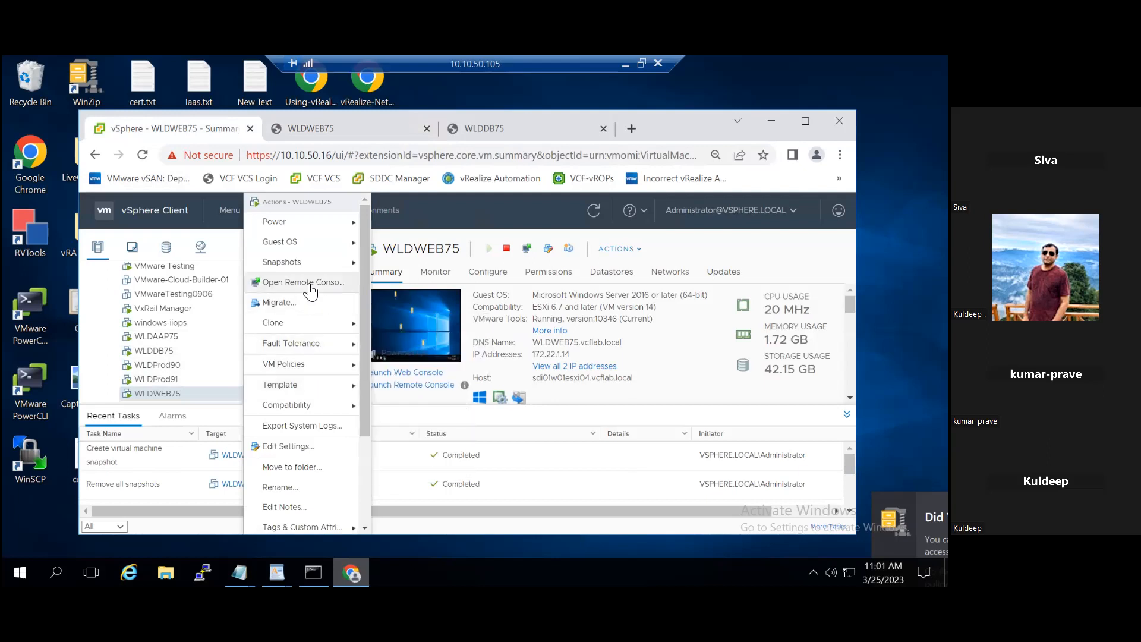
pyautogui.moveTo(339, 262)
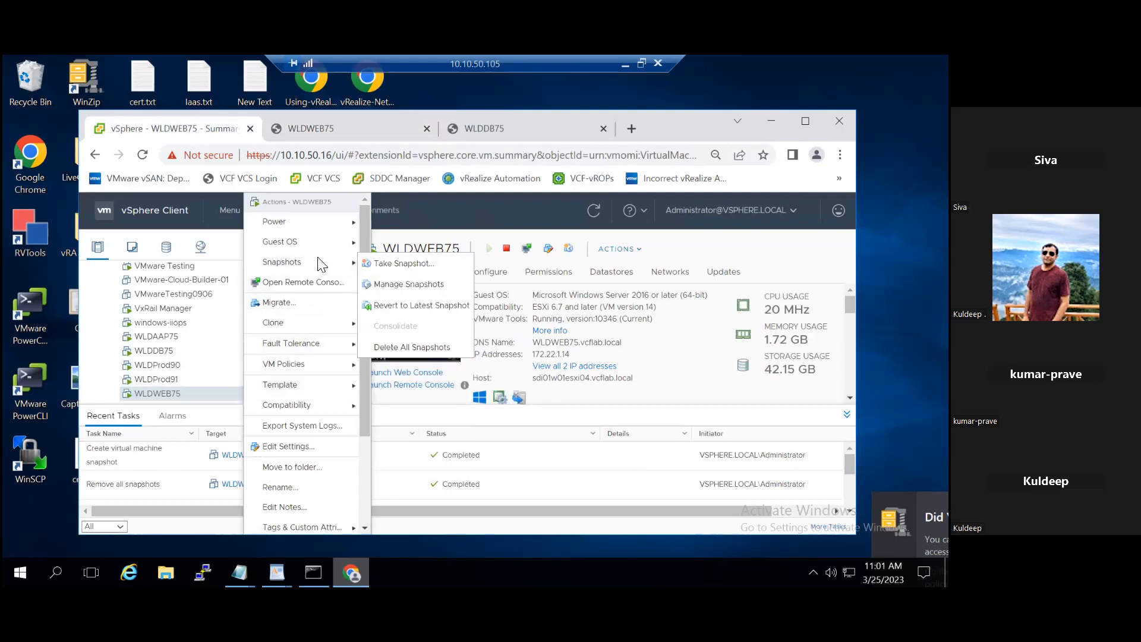
pyautogui.click(425, 287)
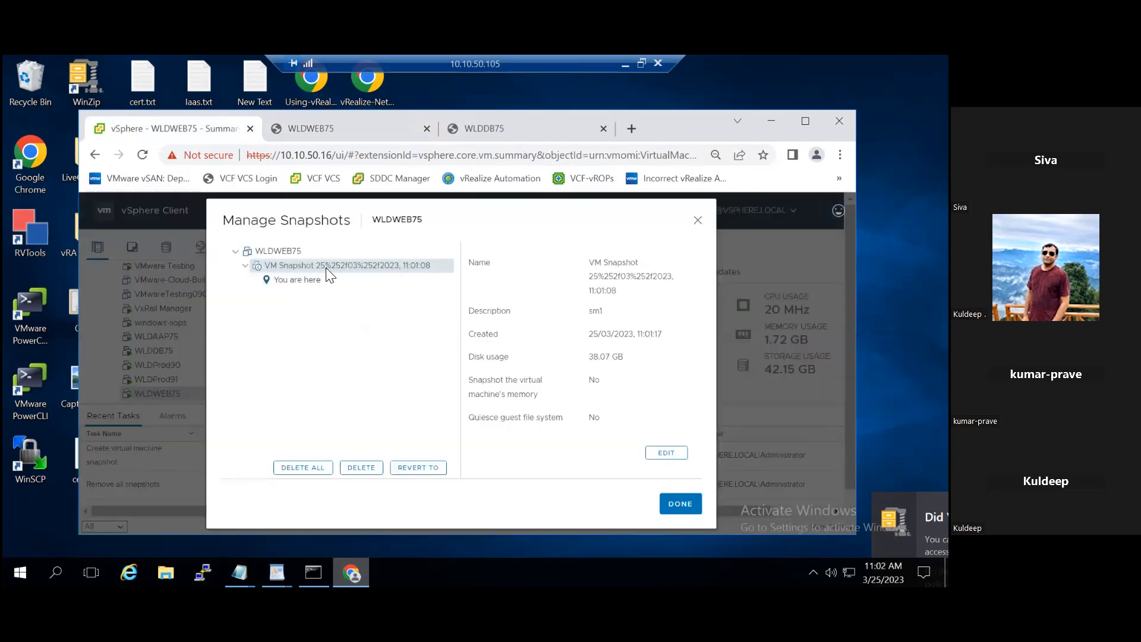
pyautogui.click(361, 467)
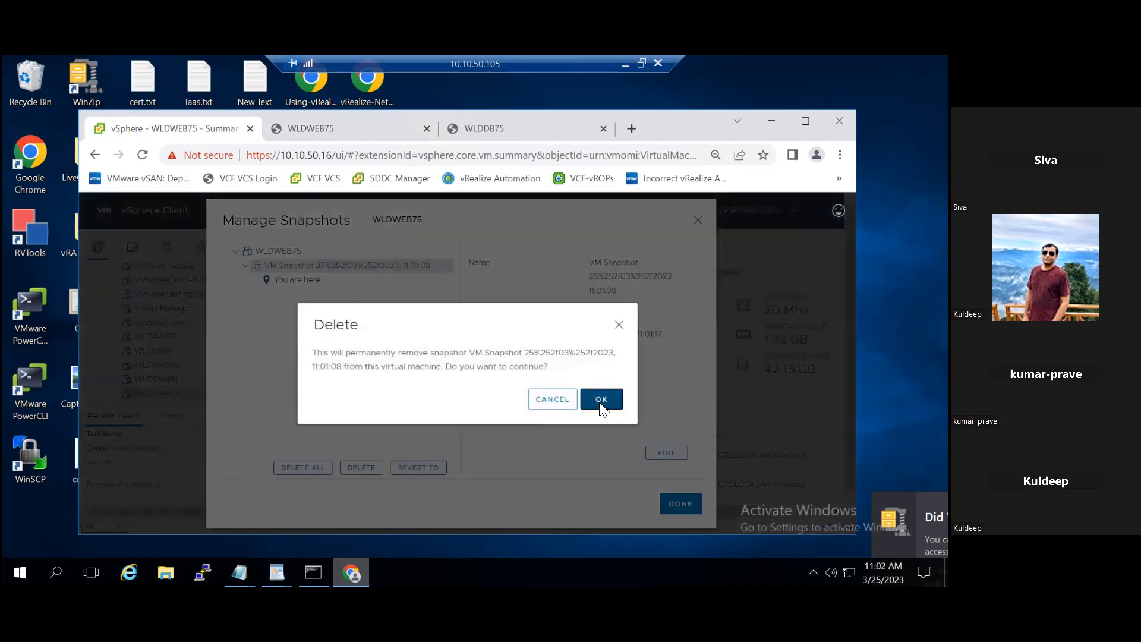
pyautogui.click(600, 407)
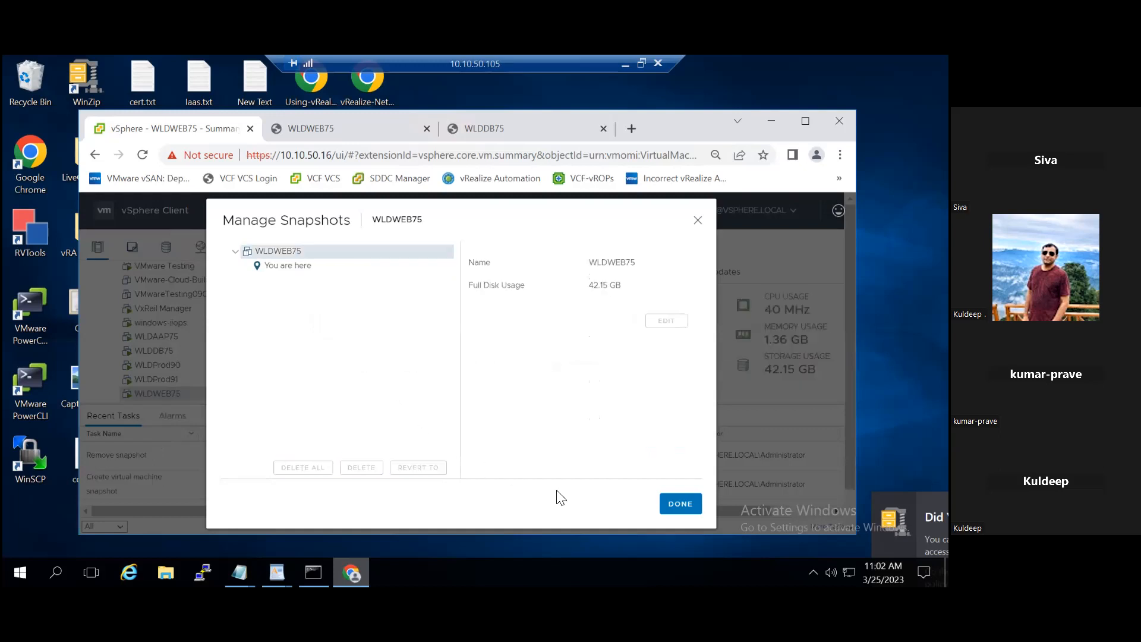
pyautogui.click(677, 504)
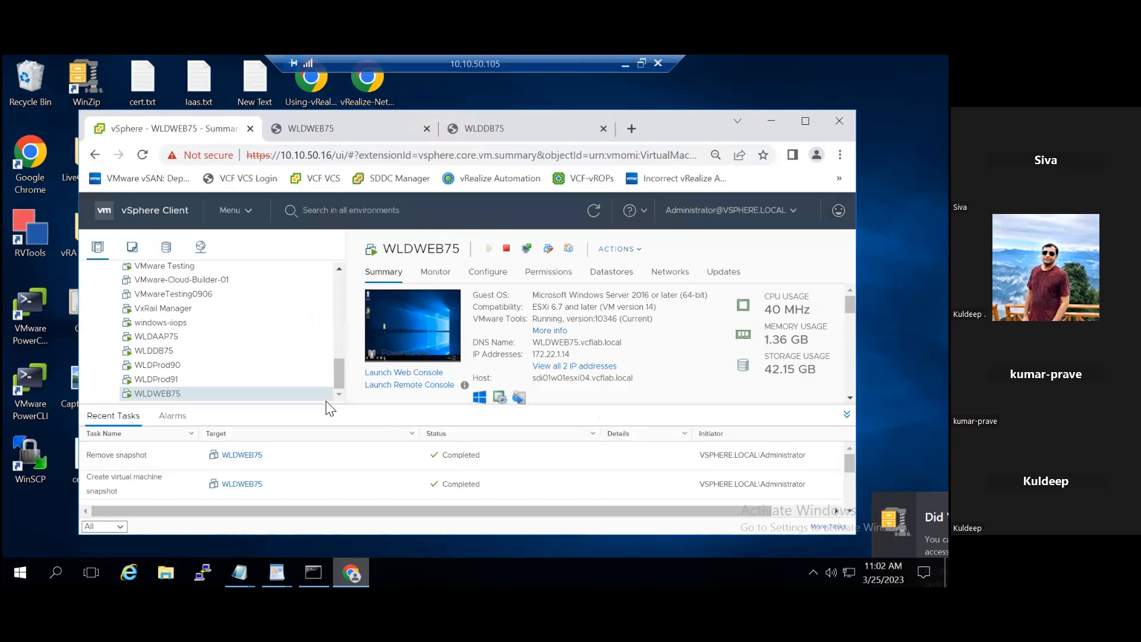
# Step: Examine WLDWEB75's guest desktop in its reloaded console following deletion of the sm1 snapshot, and return to the vSphere Client
pyautogui.click(349, 129)
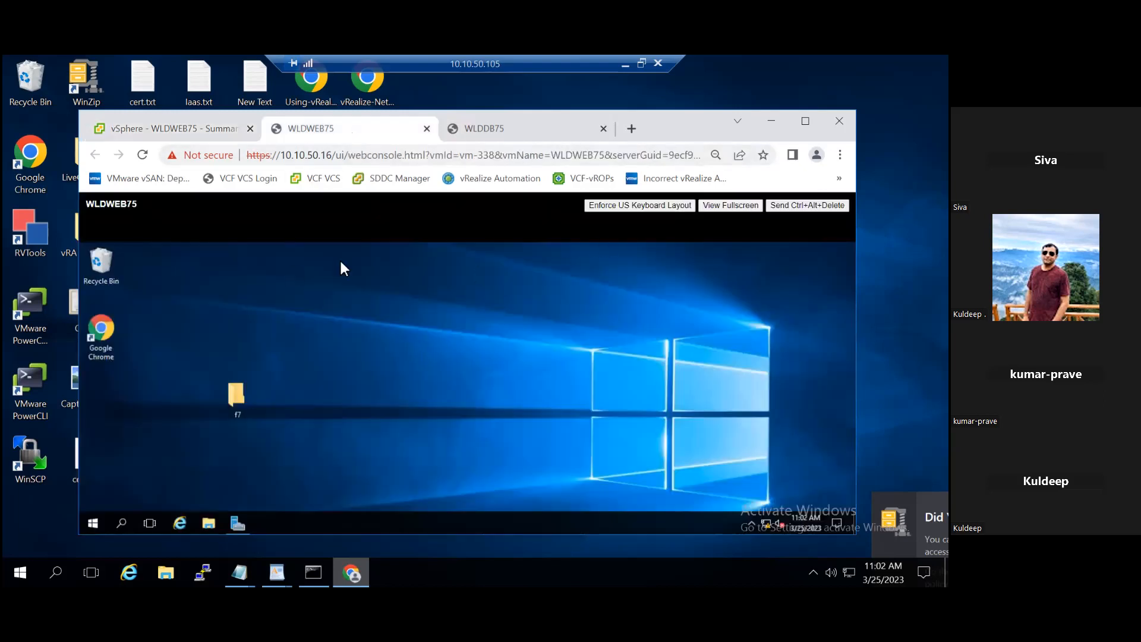
pyautogui.click(142, 156)
pyautogui.click(137, 133)
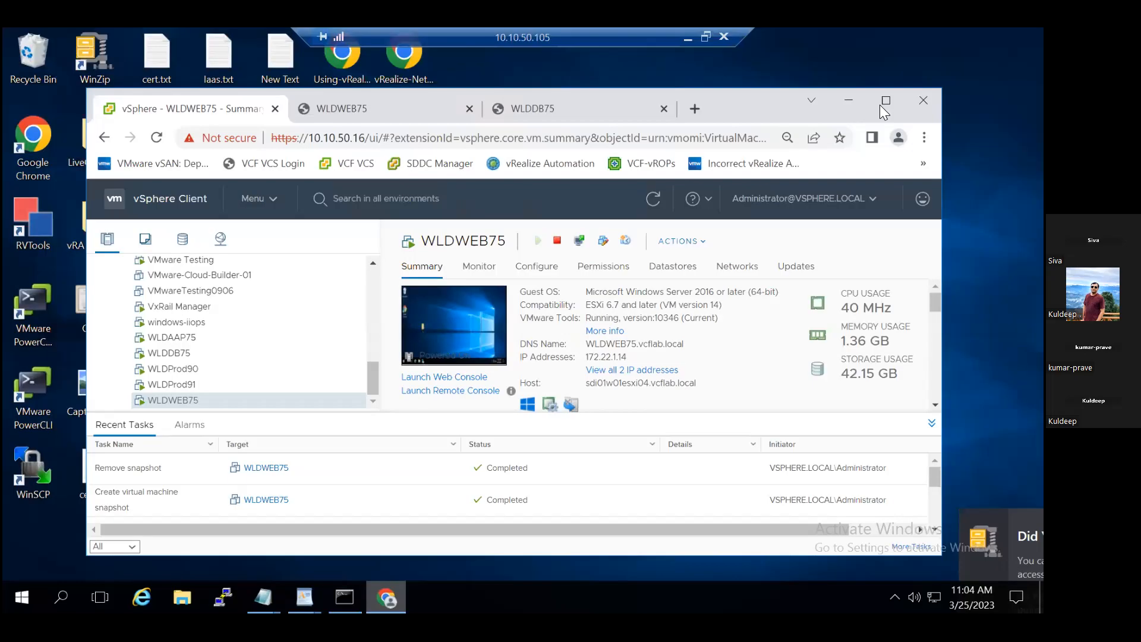
# Step: Dismiss WLDWEB75's actions and select the WLDProd90 virtual machine in the inventory
pyautogui.click(880, 104)
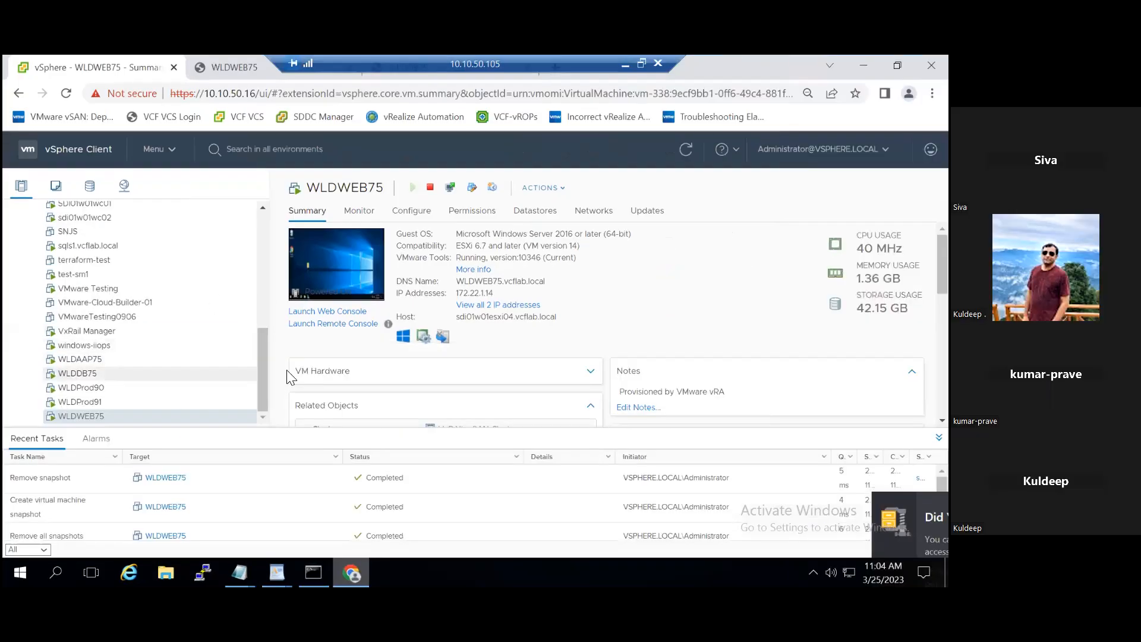
pyautogui.rightClick(167, 415)
pyautogui.click(145, 383)
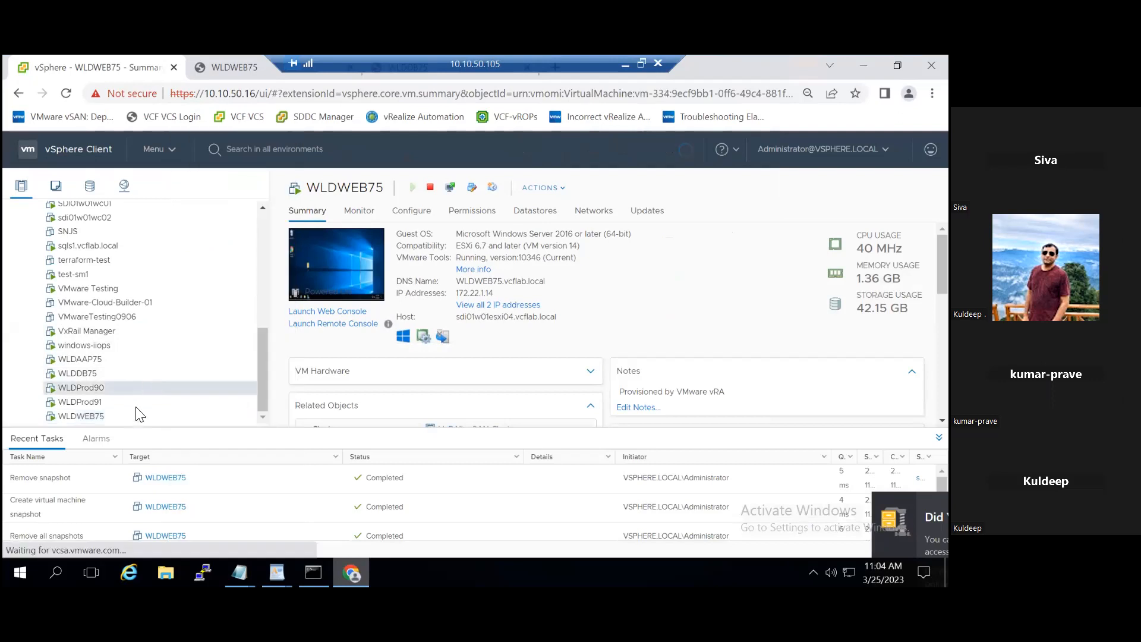
# Step: Open the WLDWEB75 folder among the files of the VxRail-Virtual-SAN-Datastore-0b524256-13df-457e-a863-2146d4bcd3fd datastore
pyautogui.click(72, 417)
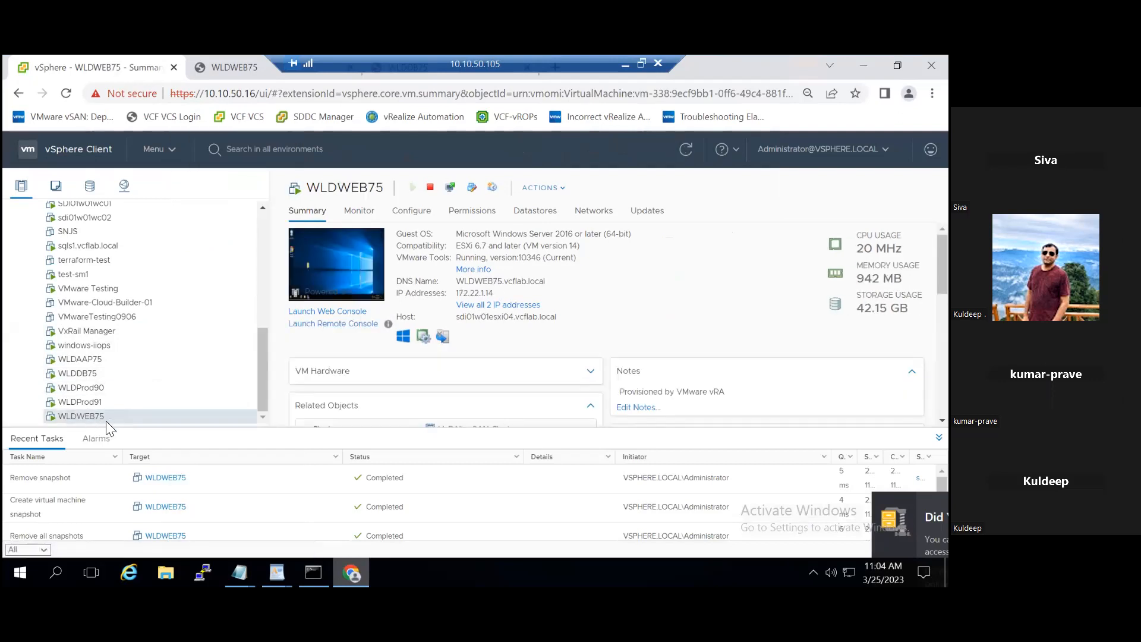
pyautogui.click(90, 185)
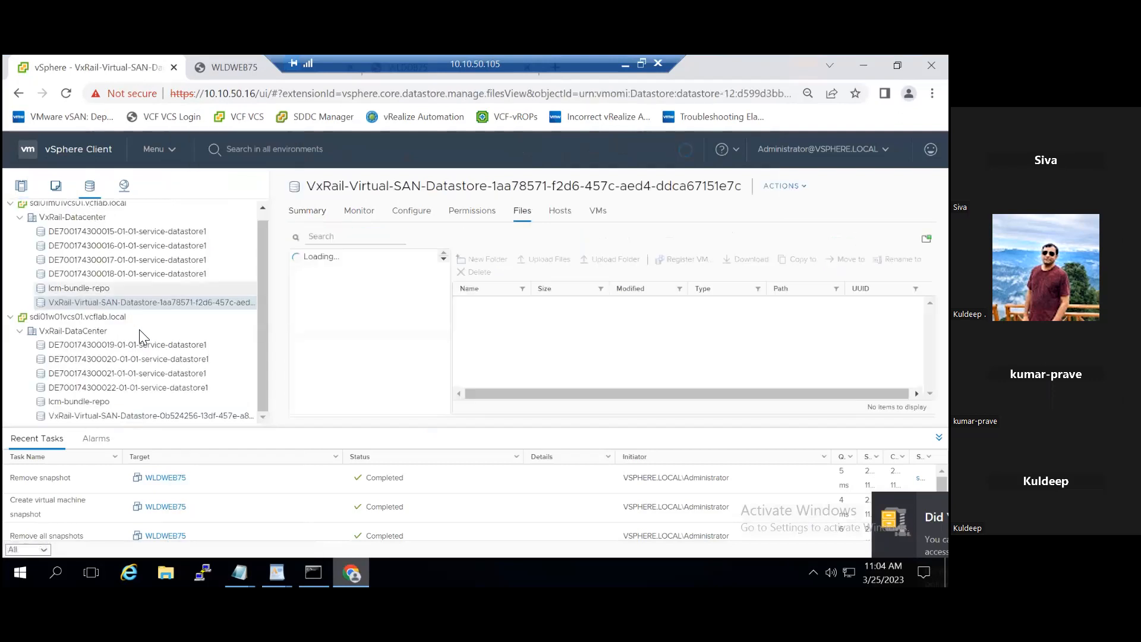
pyautogui.click(235, 416)
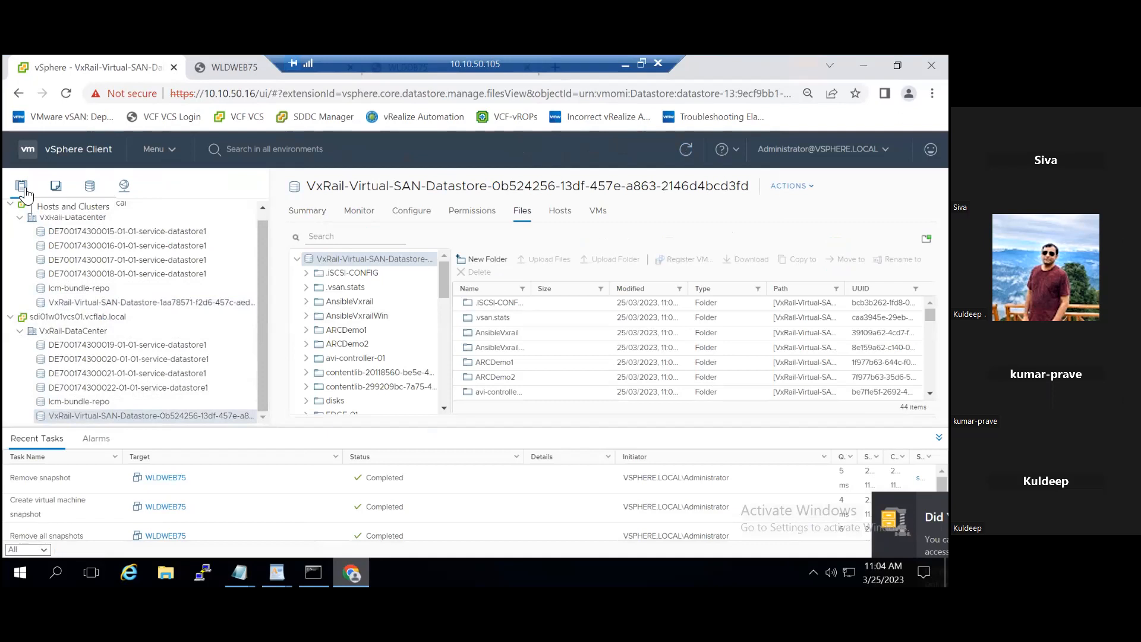
pyautogui.moveTo(448, 282); pyautogui.dragTo(447, 398)
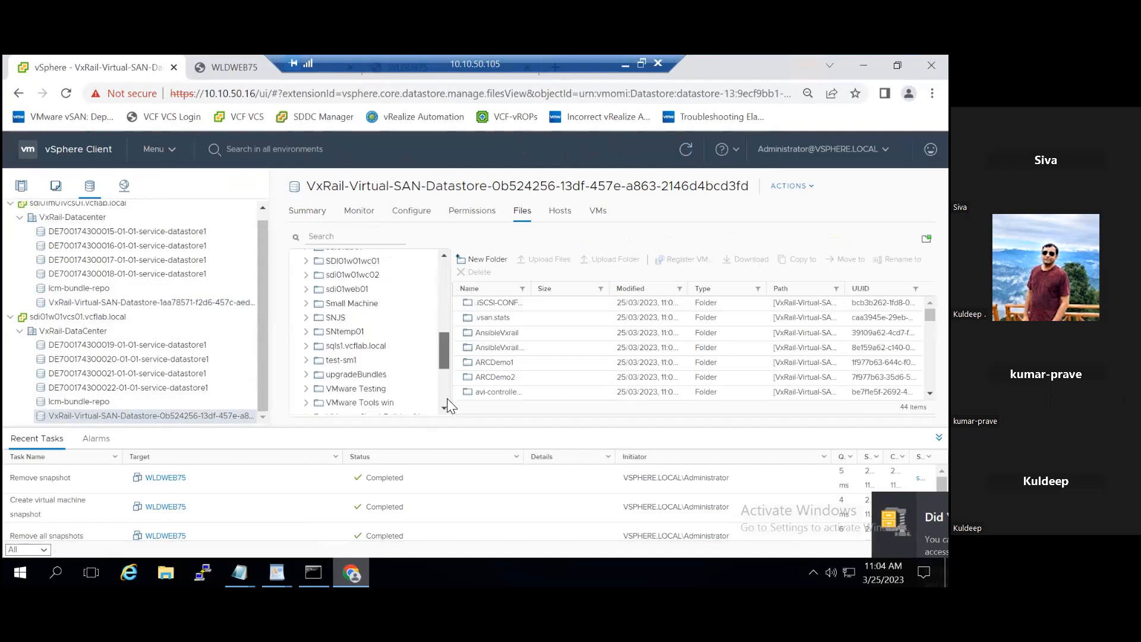
pyautogui.click(379, 406)
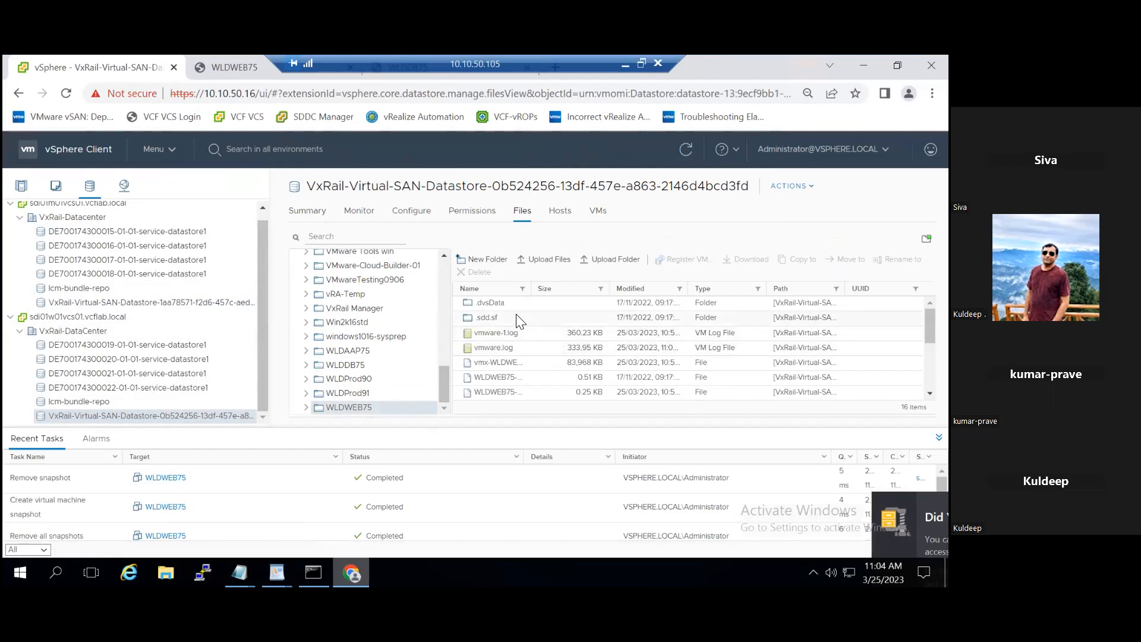
# Step: Widen the file name column and examine WLDWEB75's datastore files, including its disk, configuration and log files
pyautogui.scroll(-3, 546, 342)
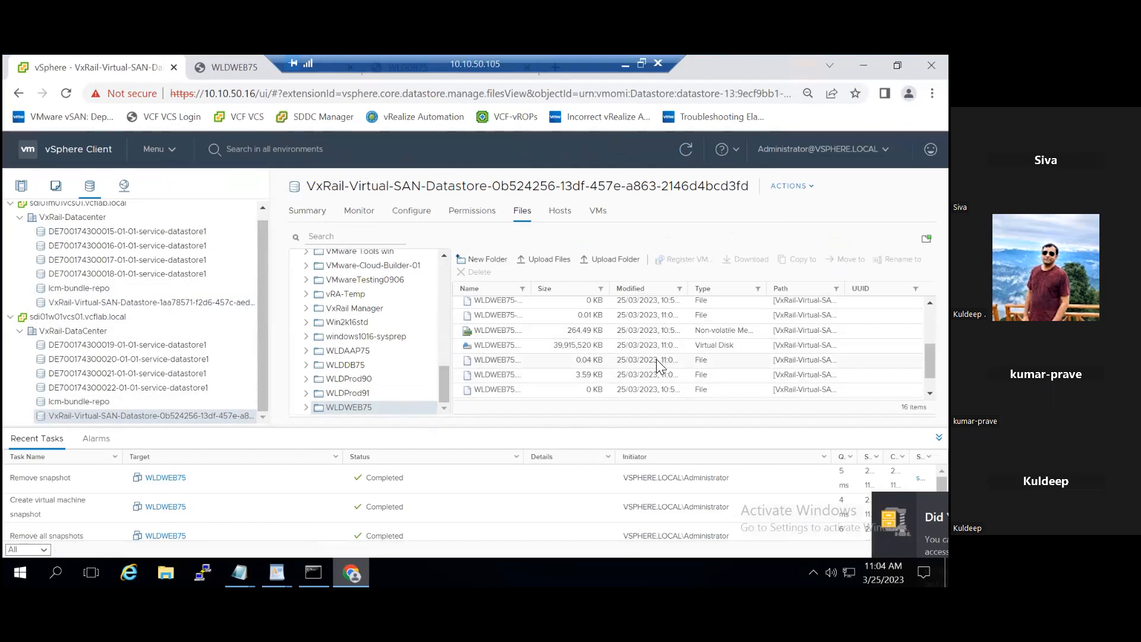
pyautogui.scroll(-1, 656, 359)
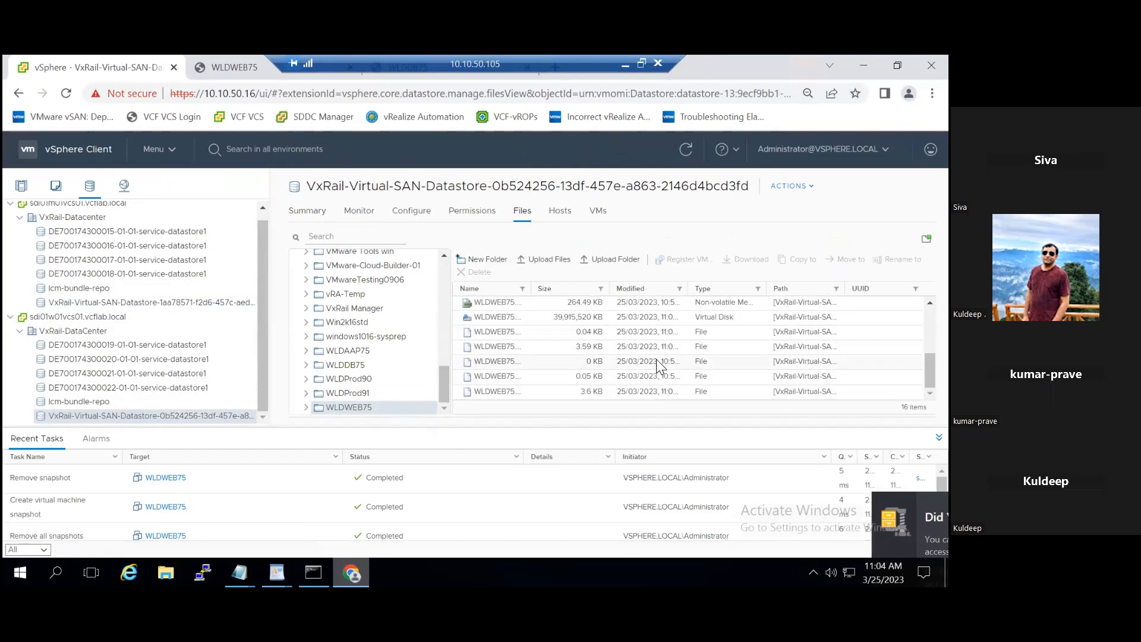
pyautogui.moveTo(532, 289); pyautogui.dragTo(585, 289)
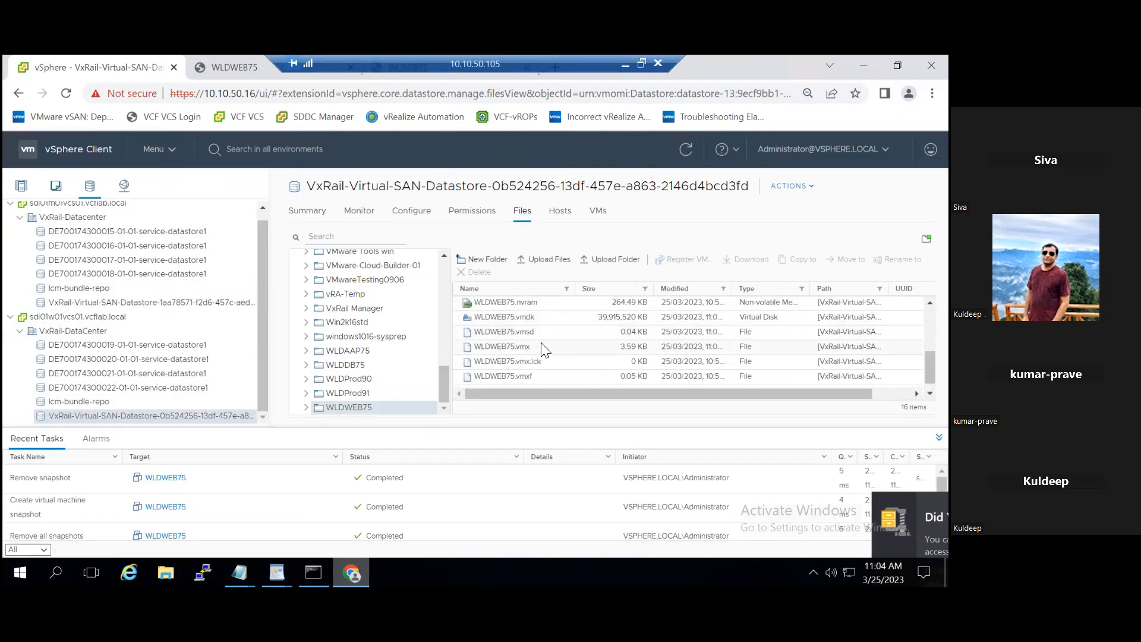
pyautogui.scroll(2, 545, 351)
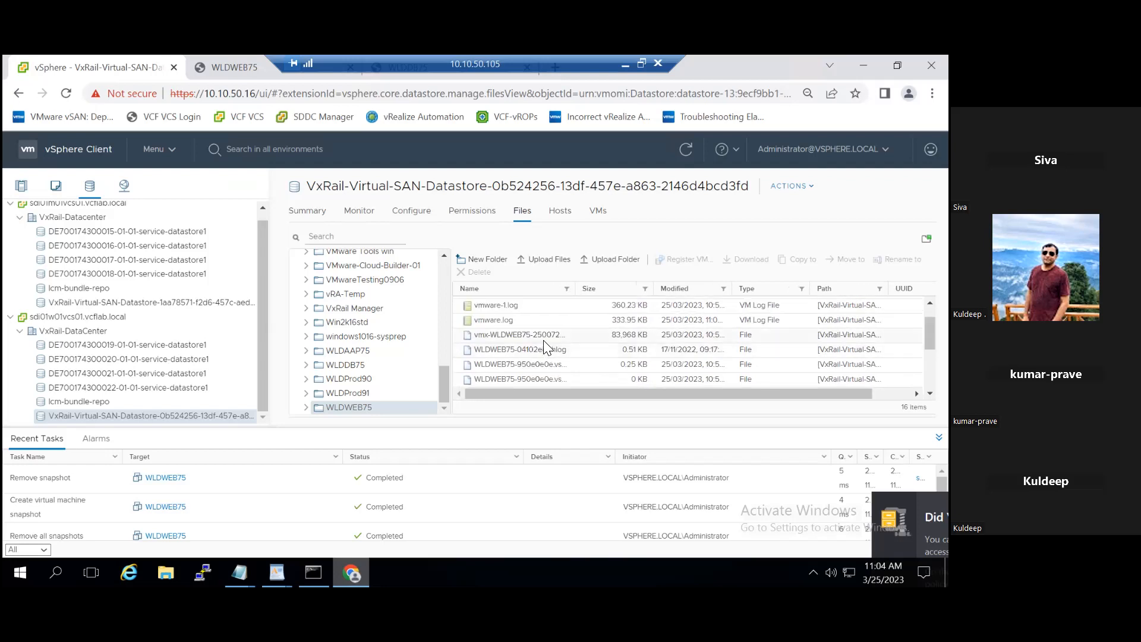
pyautogui.scroll(1, 546, 347)
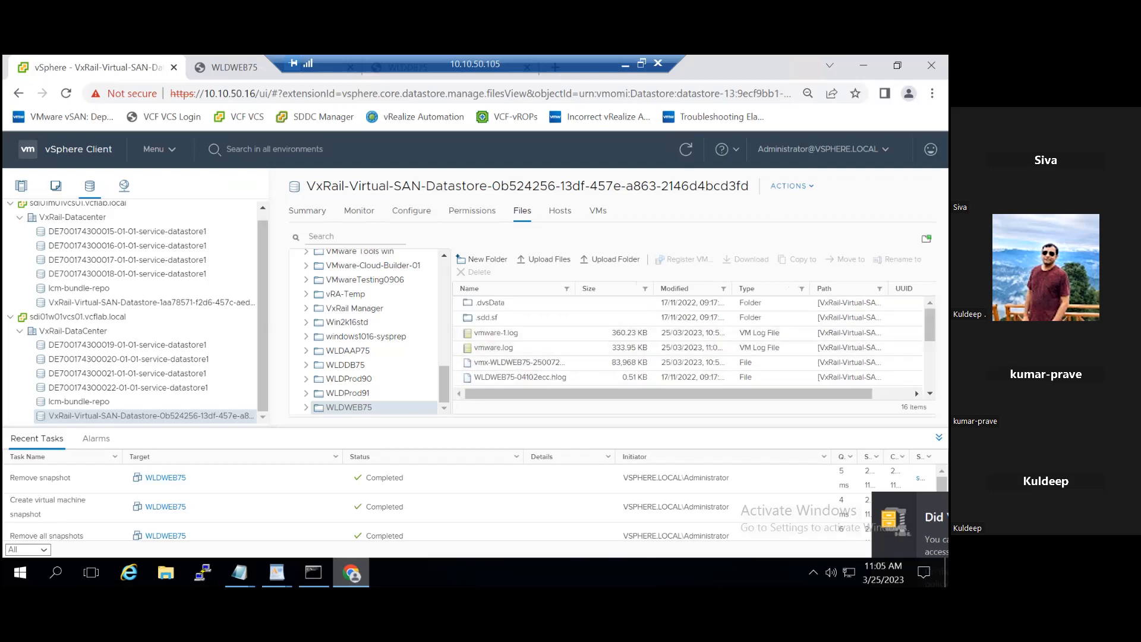
# Step: Take a snapshot of WLDWEB75 described as SM1, without including the virtual machine's memory
pyautogui.click(23, 188)
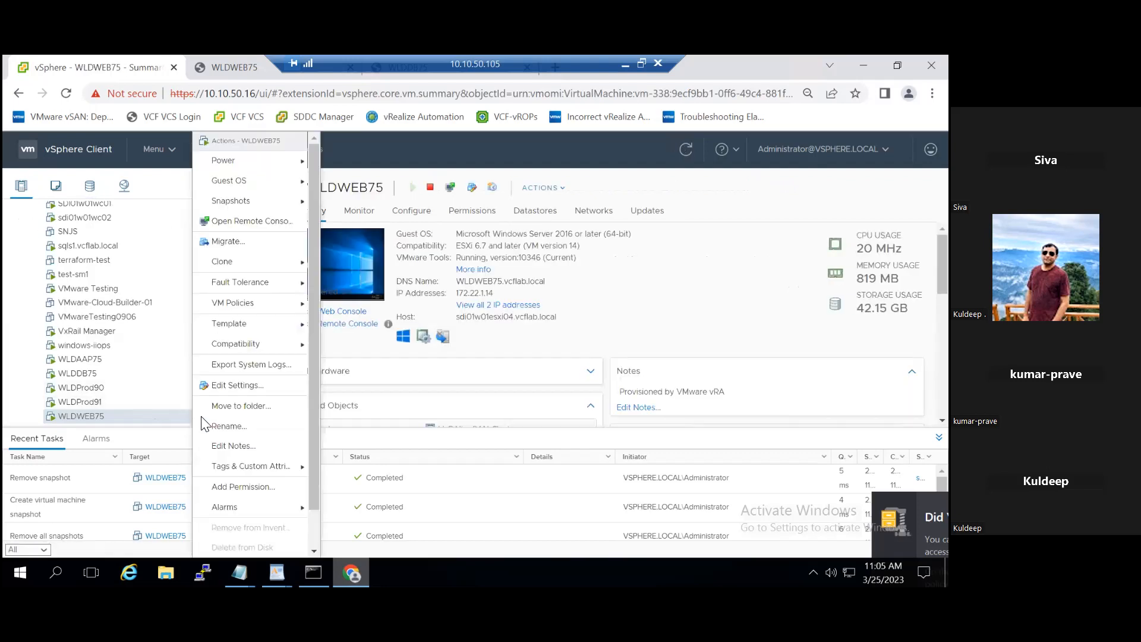
pyautogui.moveTo(273, 207)
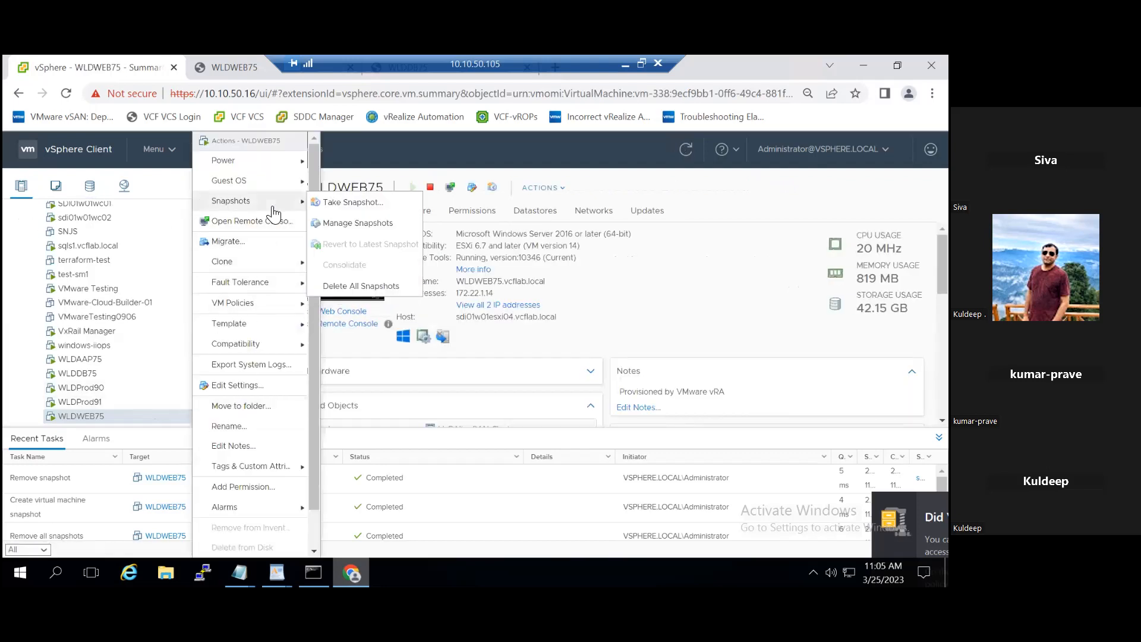
pyautogui.click(370, 203)
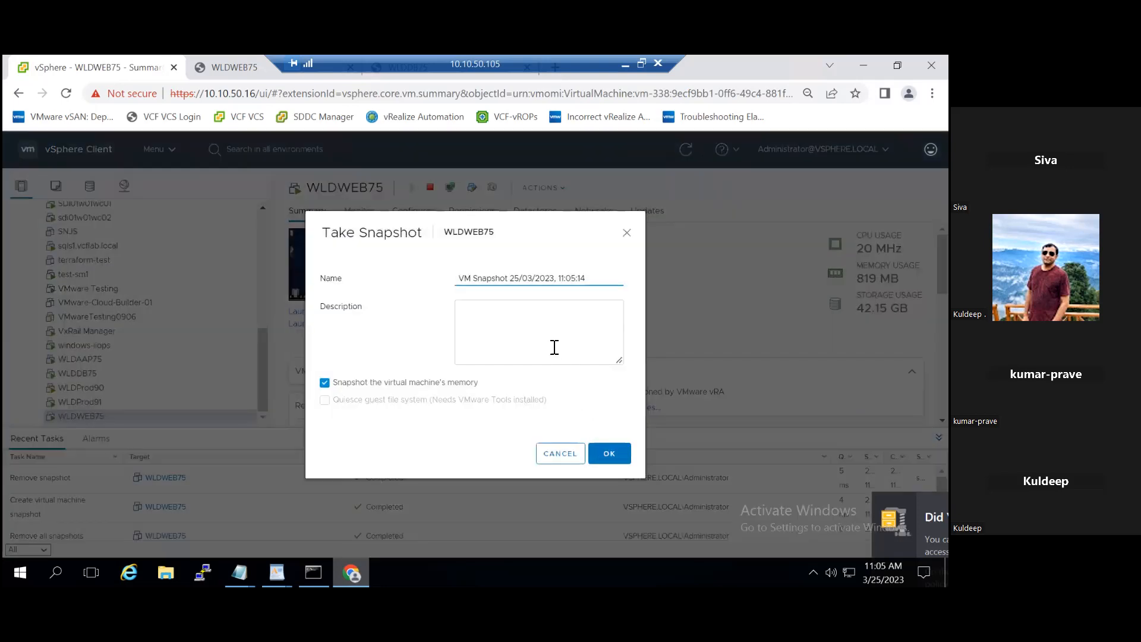
pyautogui.click(554, 347)
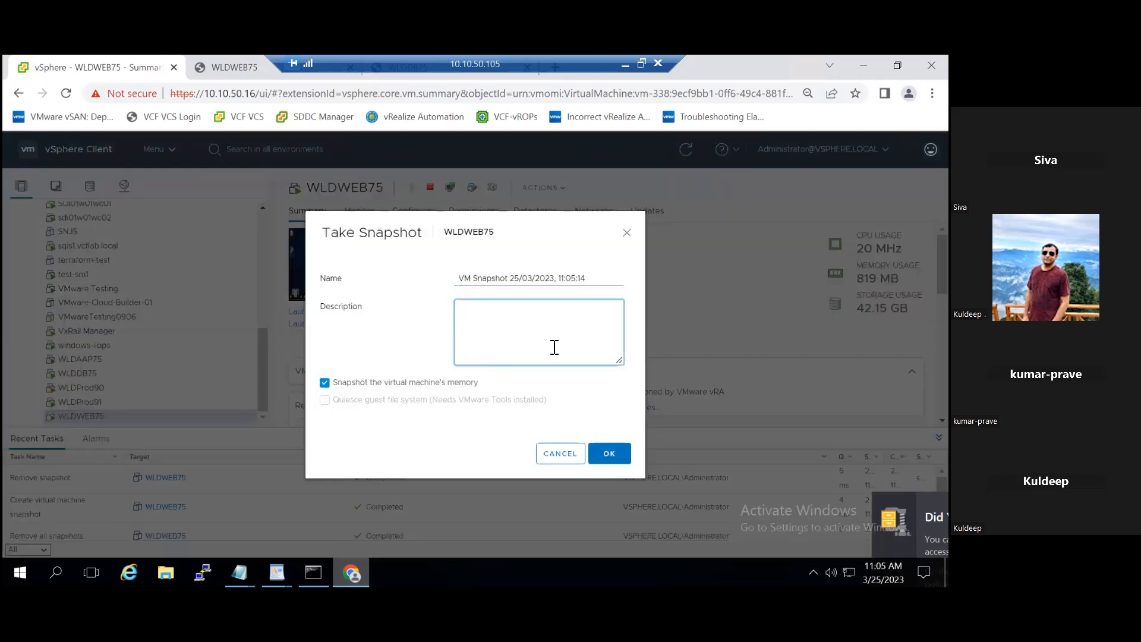
pyautogui.write('SM1')
pyautogui.click(419, 381)
pyautogui.click(608, 452)
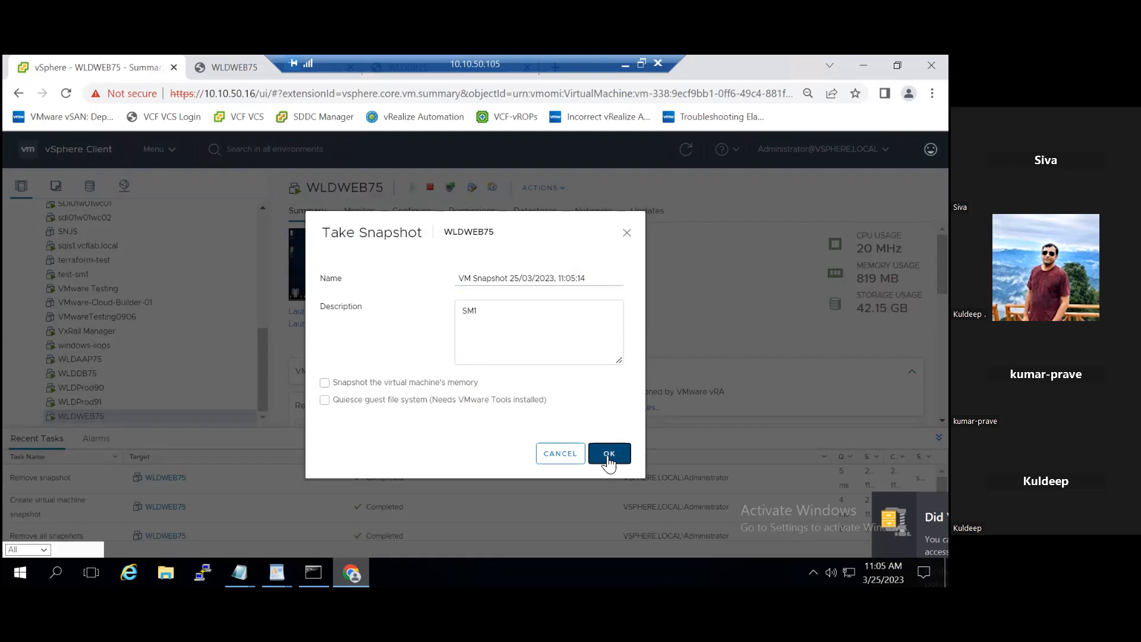
pyautogui.click(609, 457)
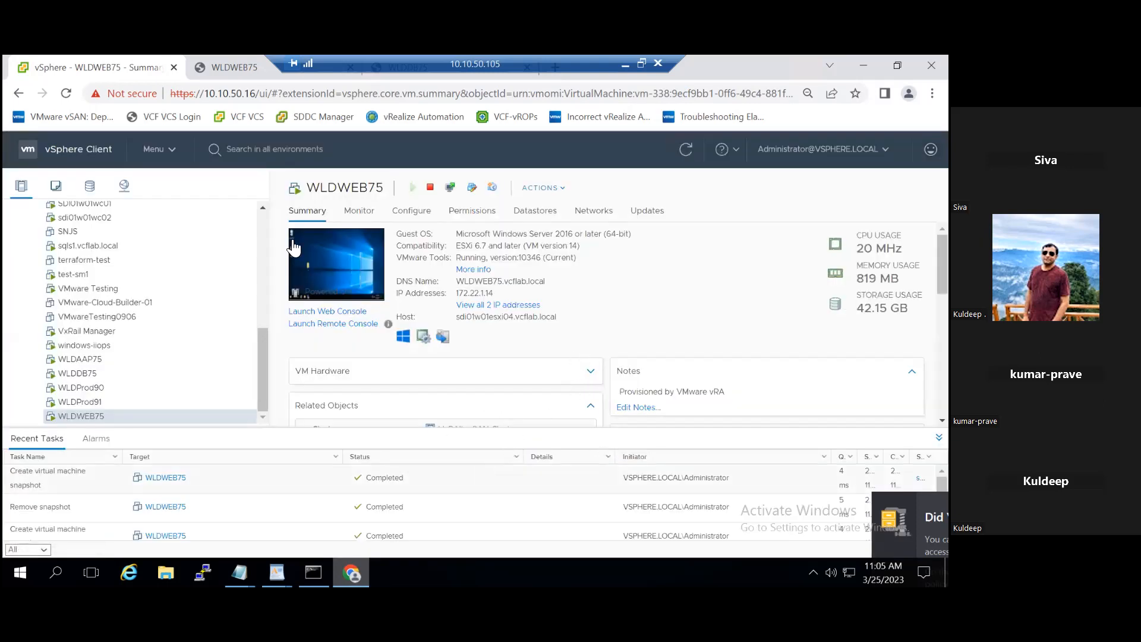
# Step: Return to the VxRail-Virtual-SAN-Datastore-0b524256 datastore's files and open the WLDWEB75 folder again
pyautogui.click(90, 186)
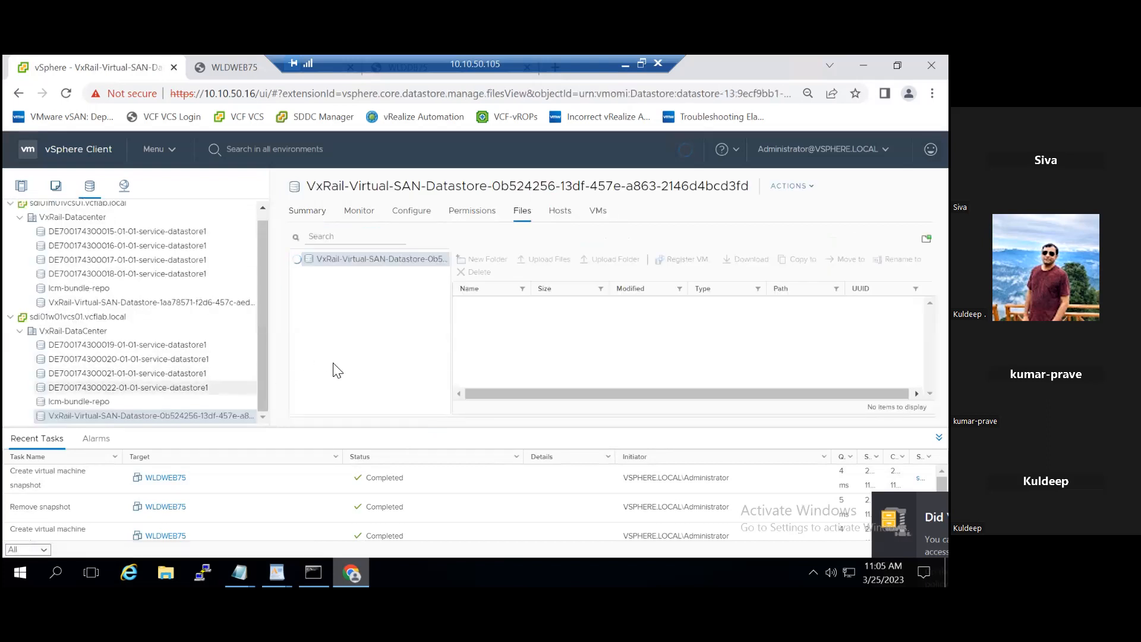
pyautogui.moveTo(444, 291); pyautogui.dragTo(453, 407)
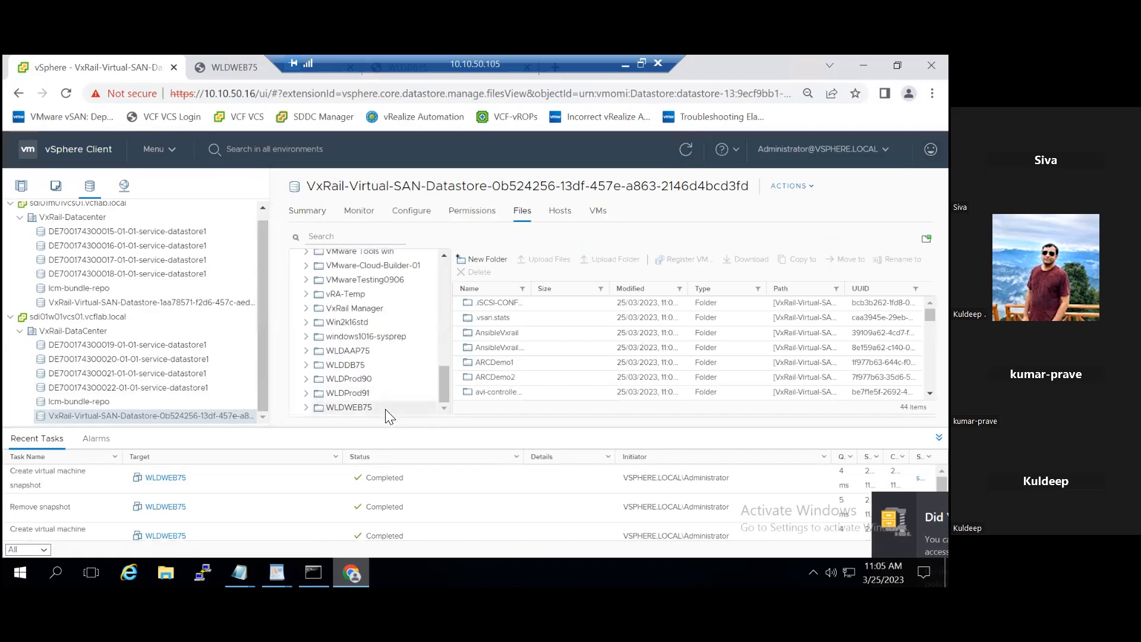
pyautogui.click(385, 409)
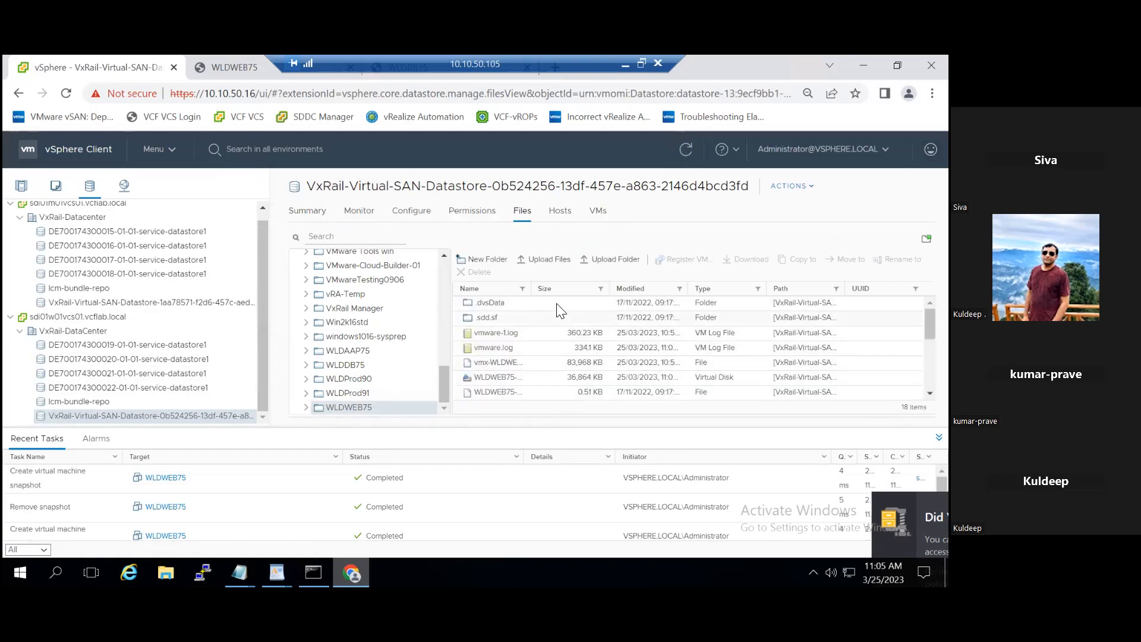
# Step: Widen the size and name columns and examine the WLDWEB75 folder for files related to the SM1 snapshot
pyautogui.moveTo(609, 293); pyautogui.dragTo(631, 297)
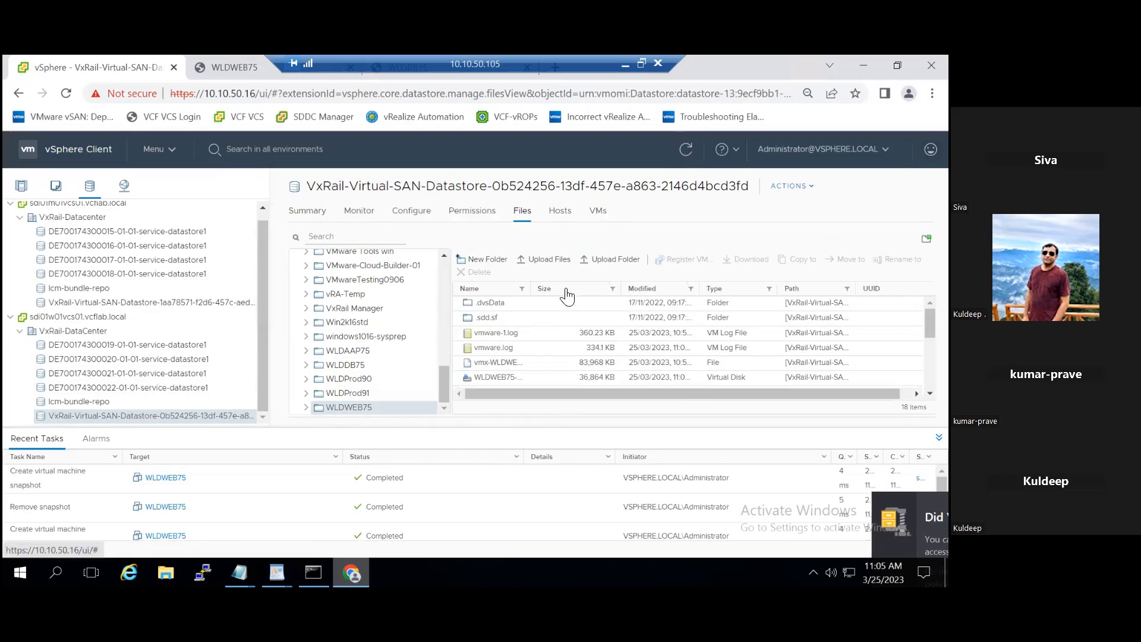
pyautogui.moveTo(532, 289); pyautogui.dragTo(605, 292)
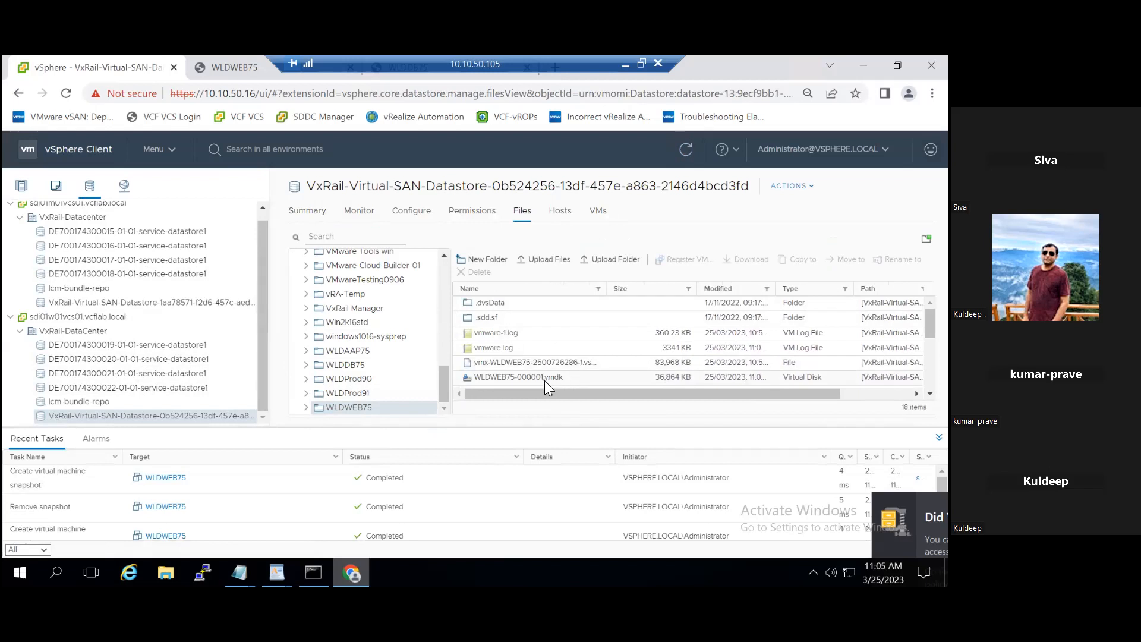
pyautogui.scroll(-3, 581, 376)
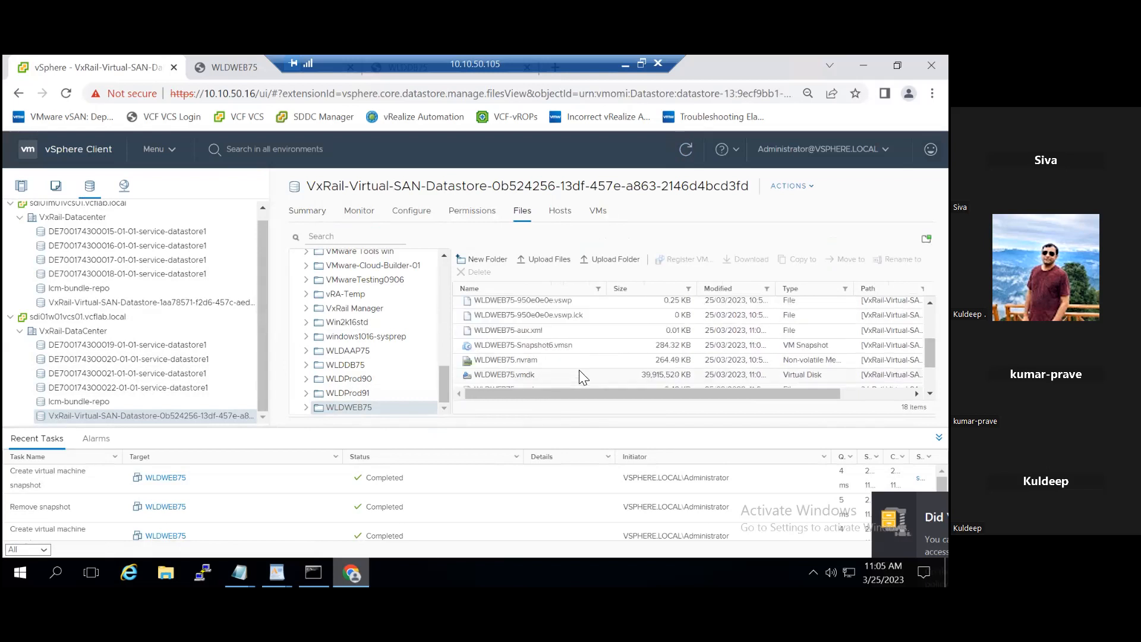
pyautogui.scroll(-2, 581, 376)
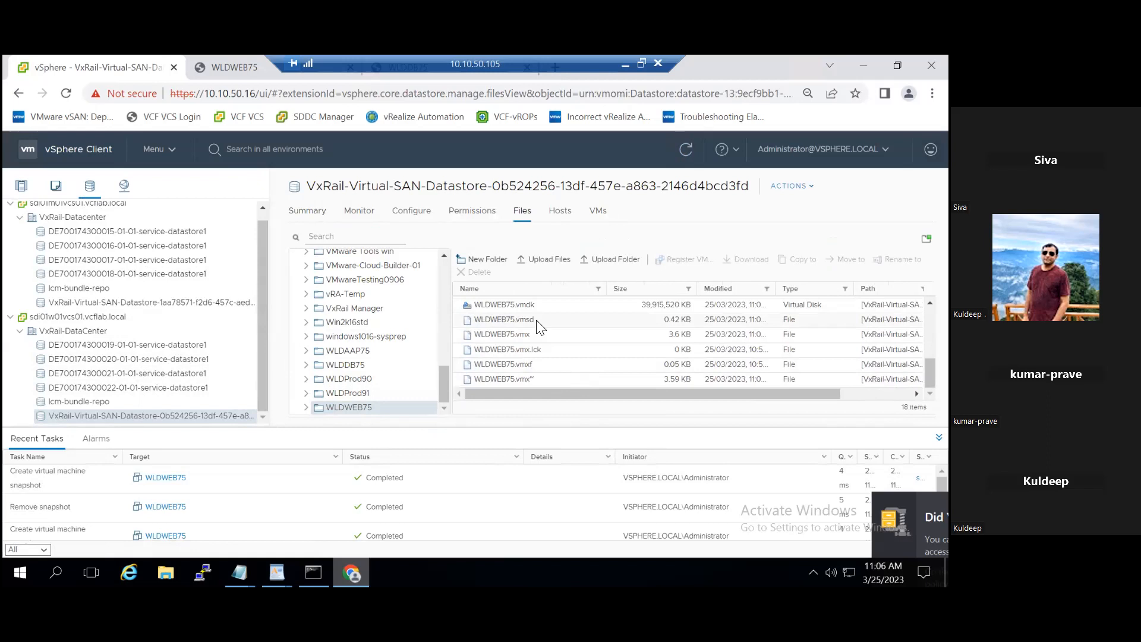
pyautogui.scroll(2, 541, 324)
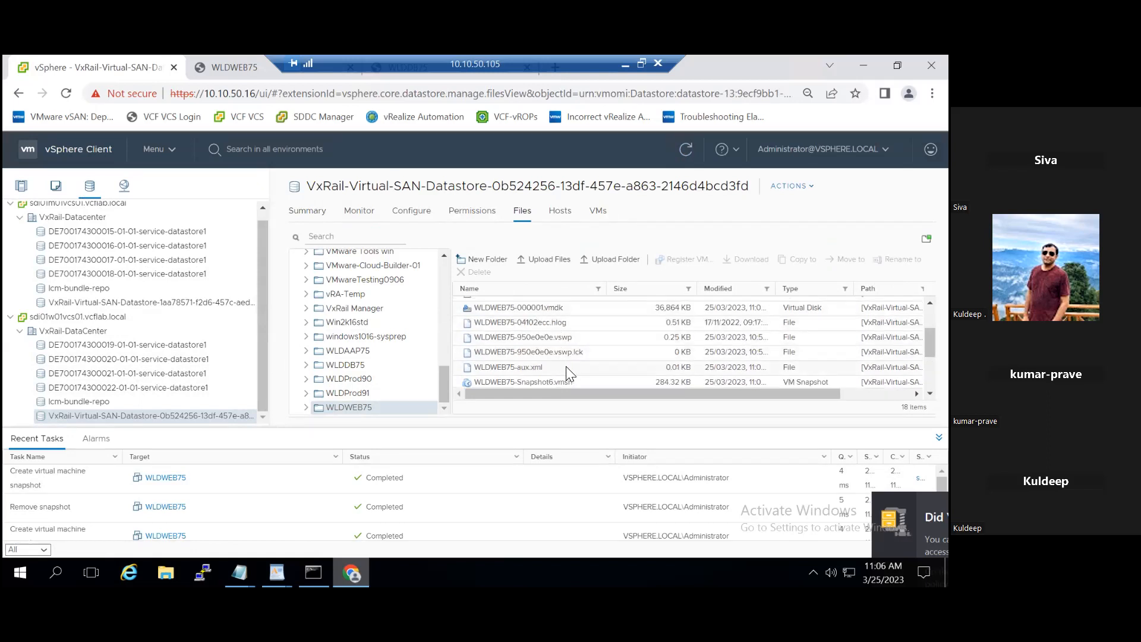
pyautogui.scroll(2, 565, 365)
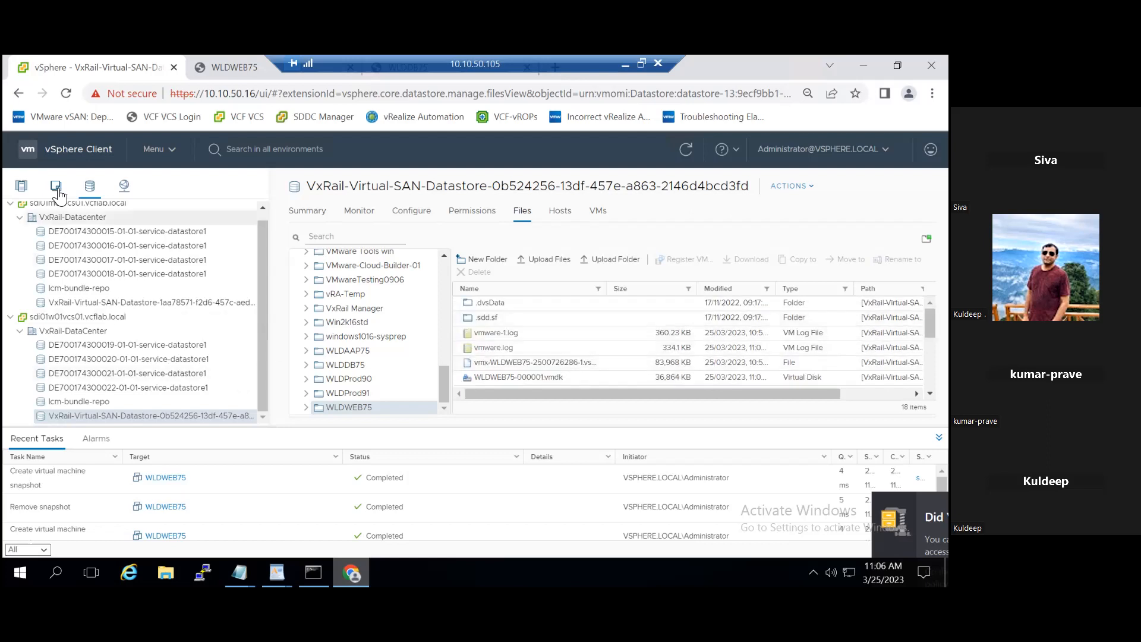
# Step: Permanently delete WLDWEB75's 11:05:14 snapshot described as SM1 and close the snapshot manager
pyautogui.click(22, 186)
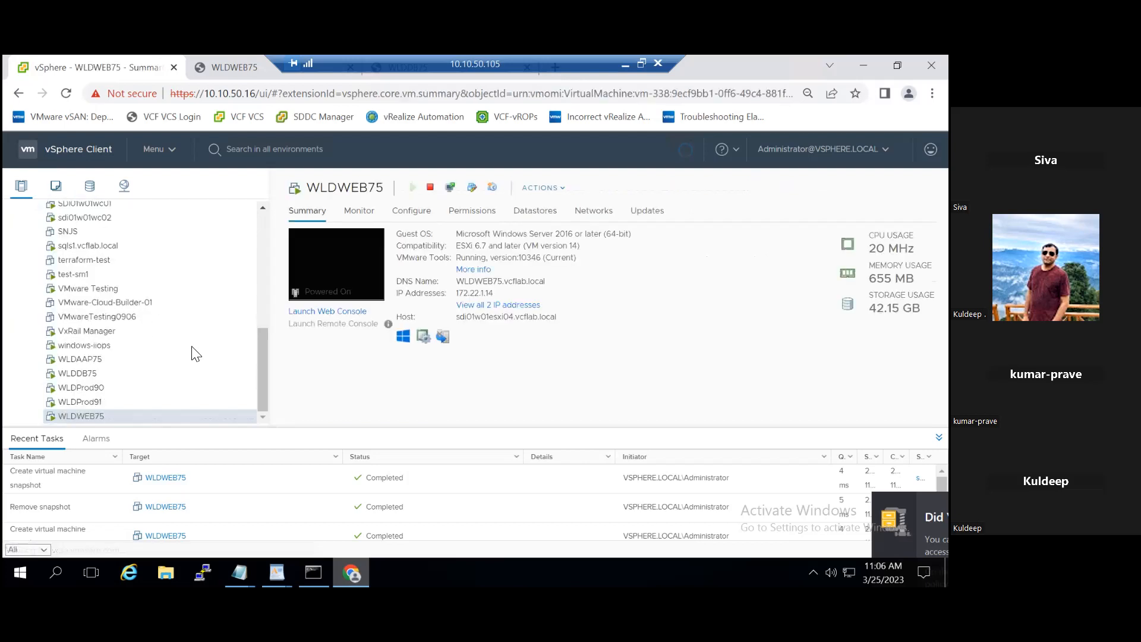
pyautogui.rightClick(155, 416)
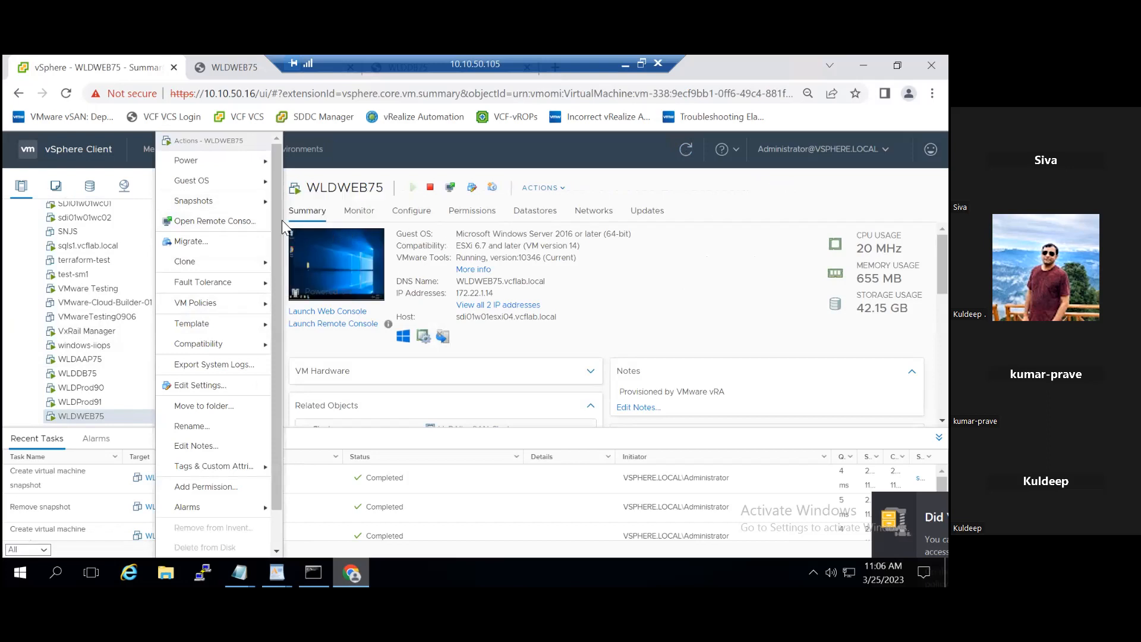
pyautogui.moveTo(238, 207)
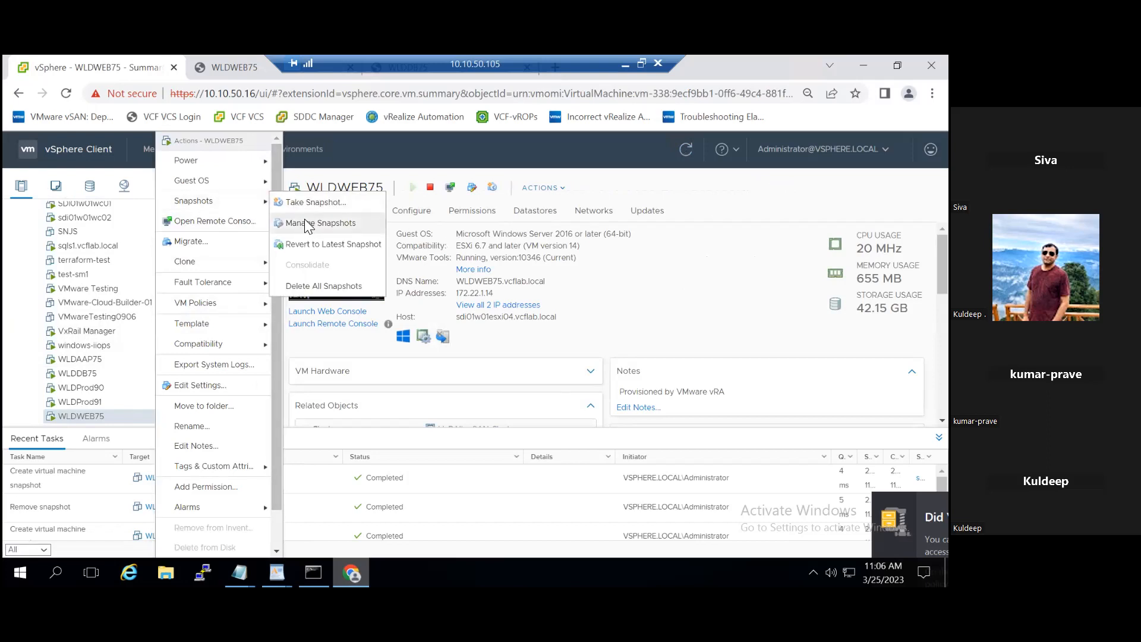
pyautogui.click(331, 226)
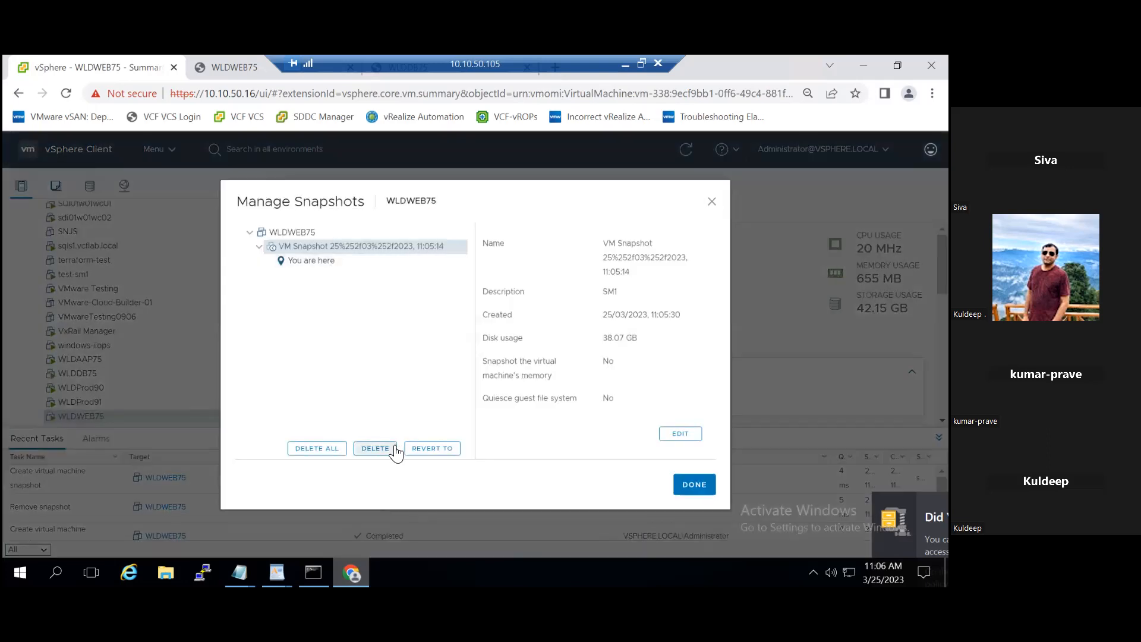
pyautogui.click(380, 451)
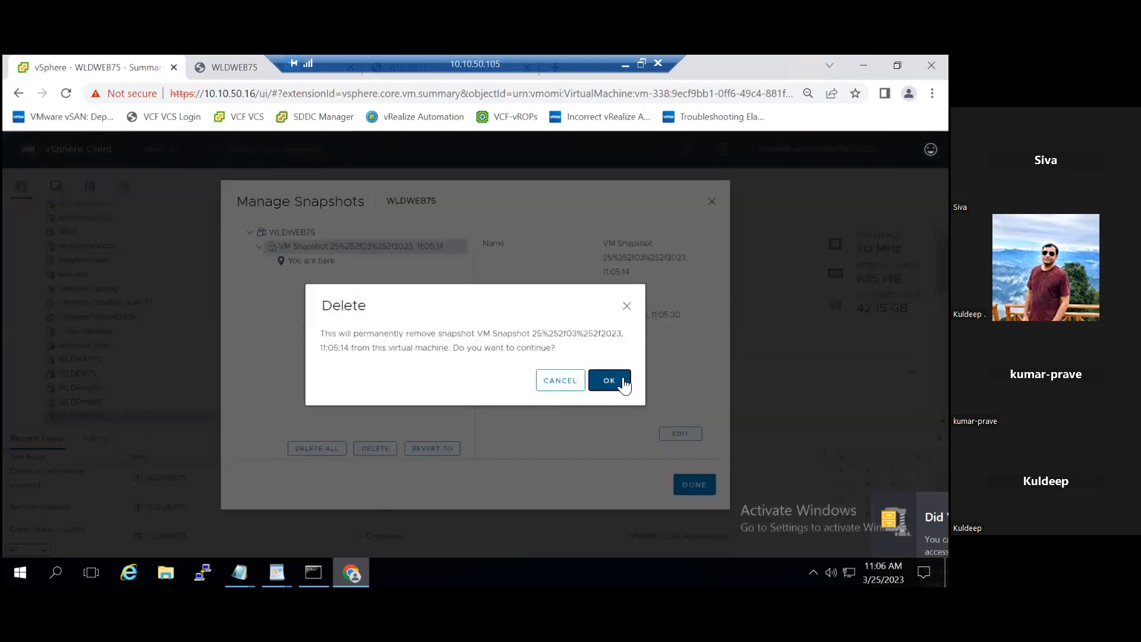
pyautogui.click(609, 381)
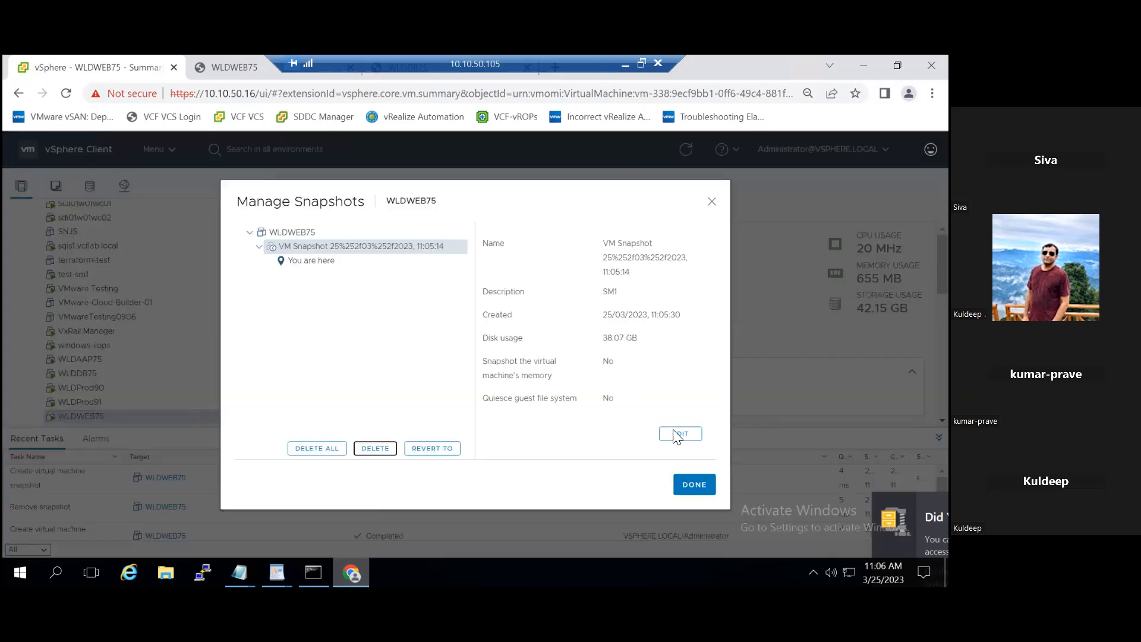
pyautogui.click(694, 486)
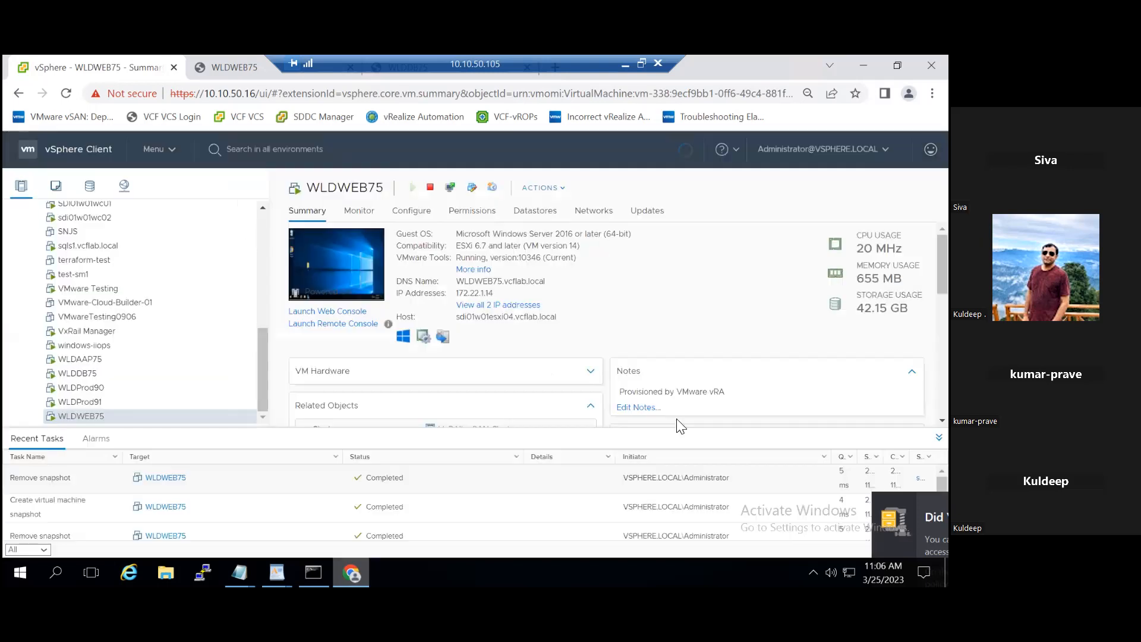